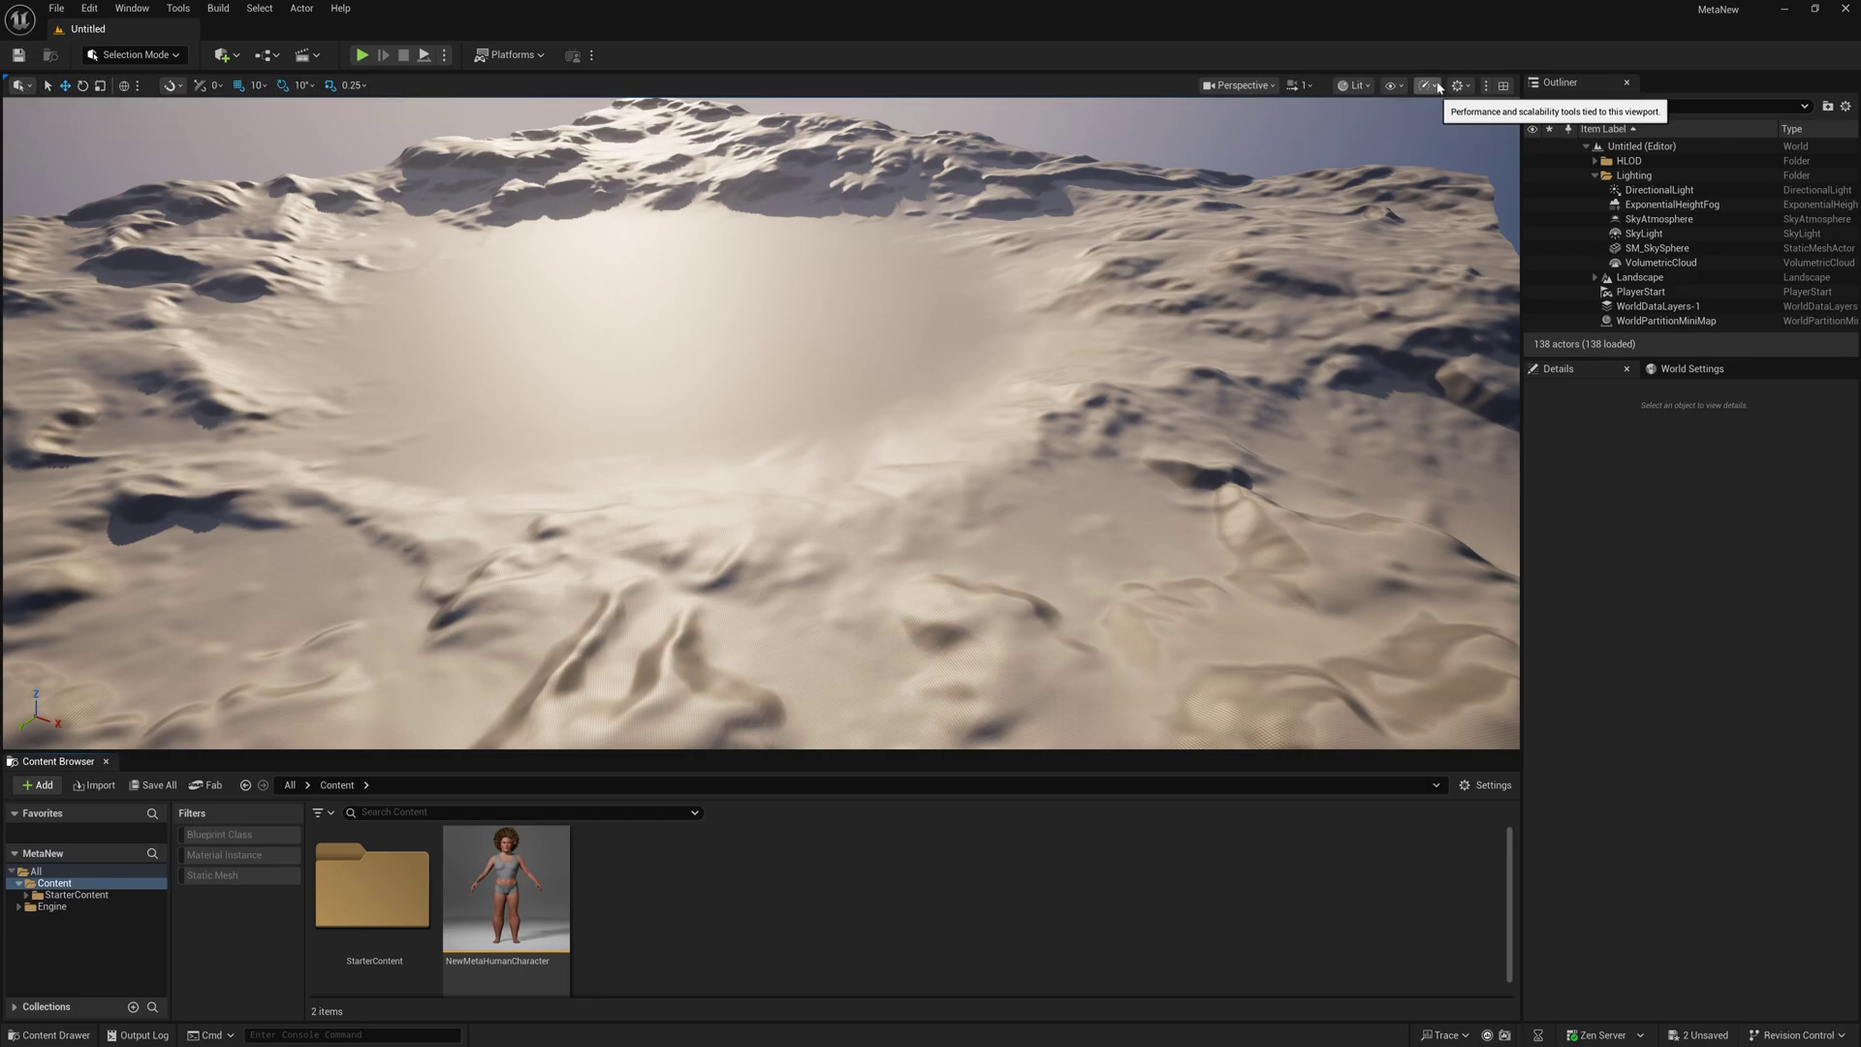
# Create a new level from the Basic template
pyautogui.moveTo(1353, 407); pyautogui.dragTo(1353, 348, button='right')
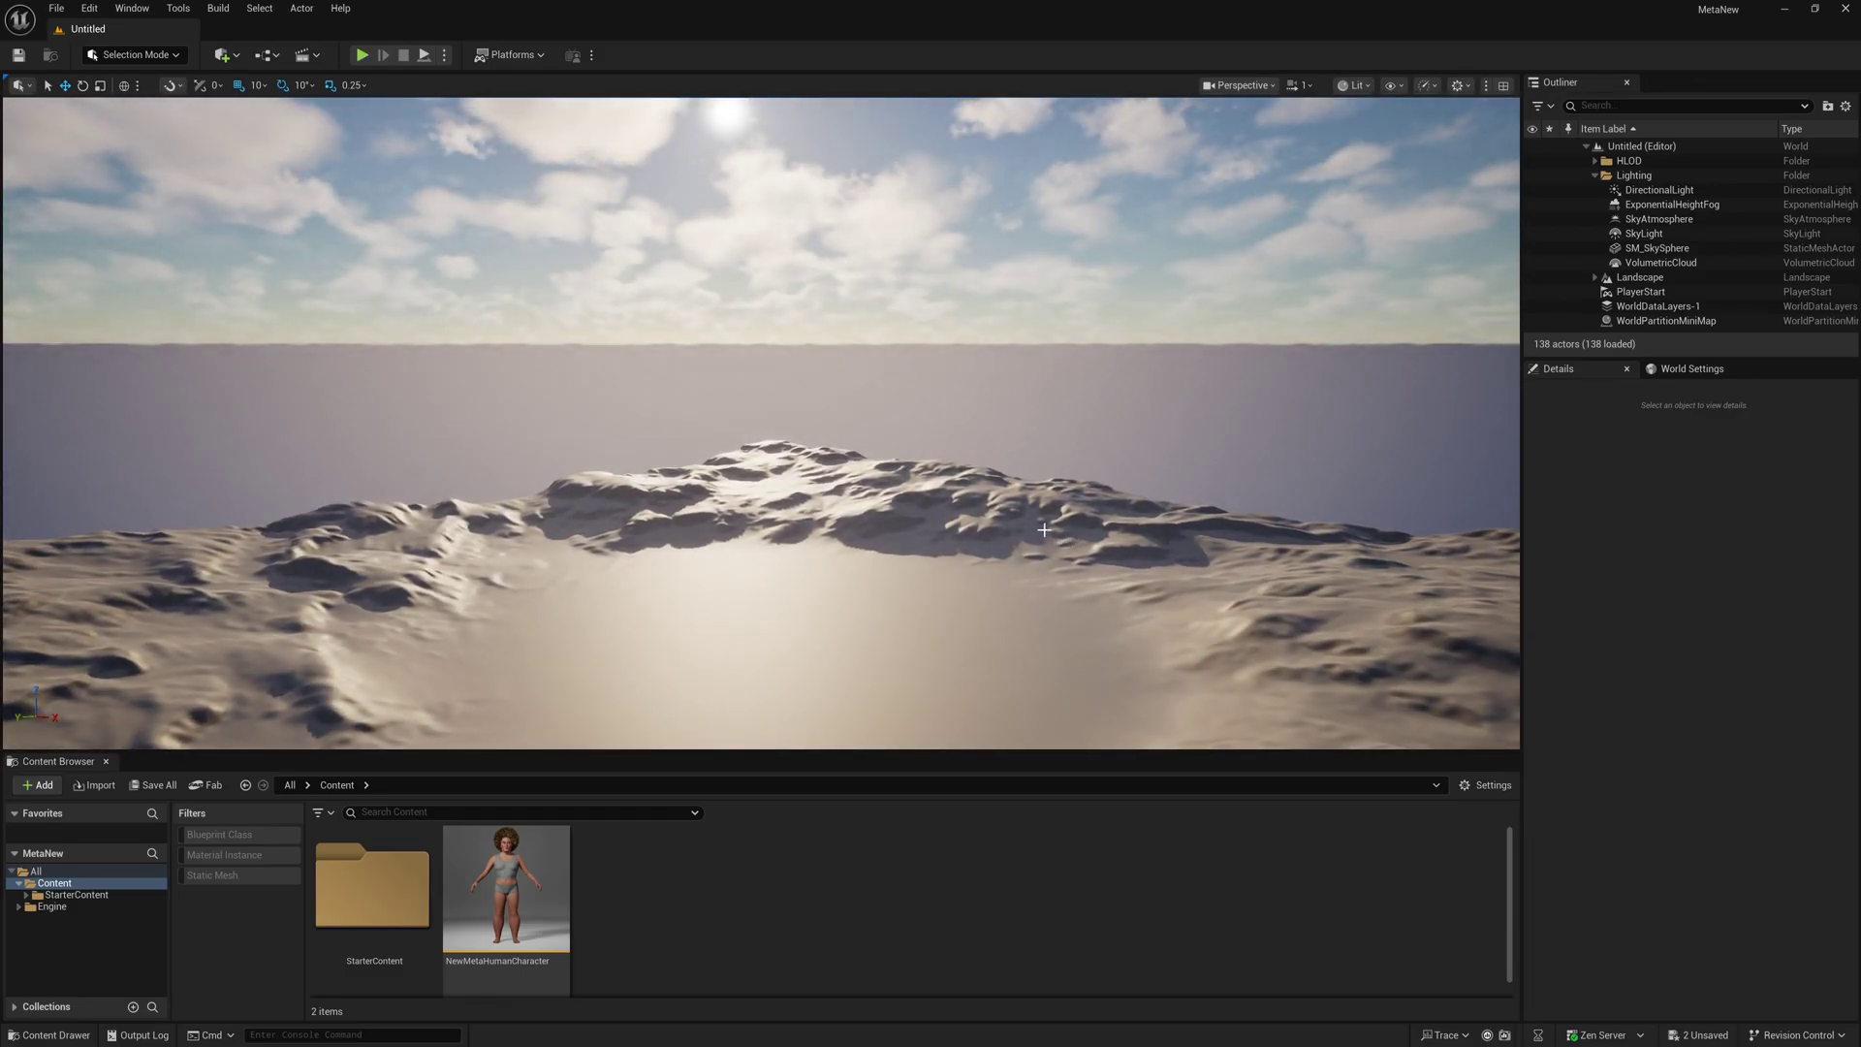
pyautogui.click(56, 8)
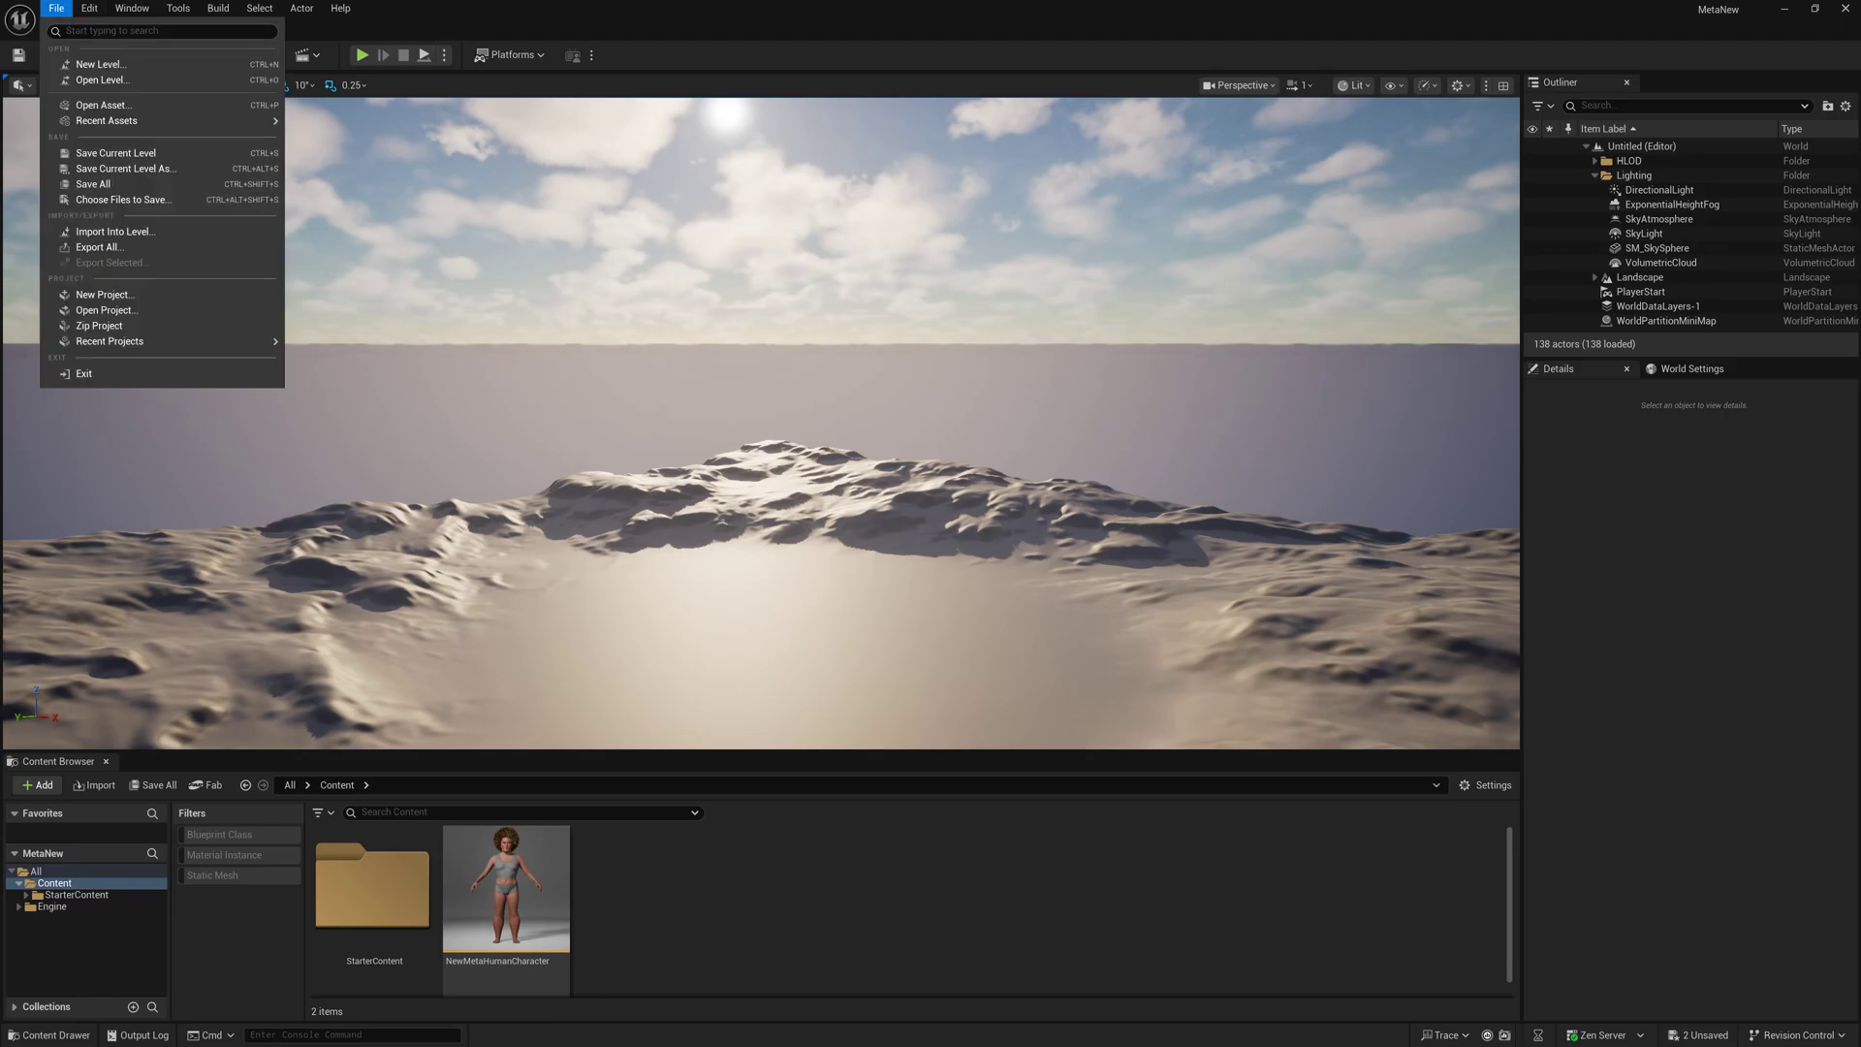
pyautogui.click(94, 65)
pyautogui.click(945, 437)
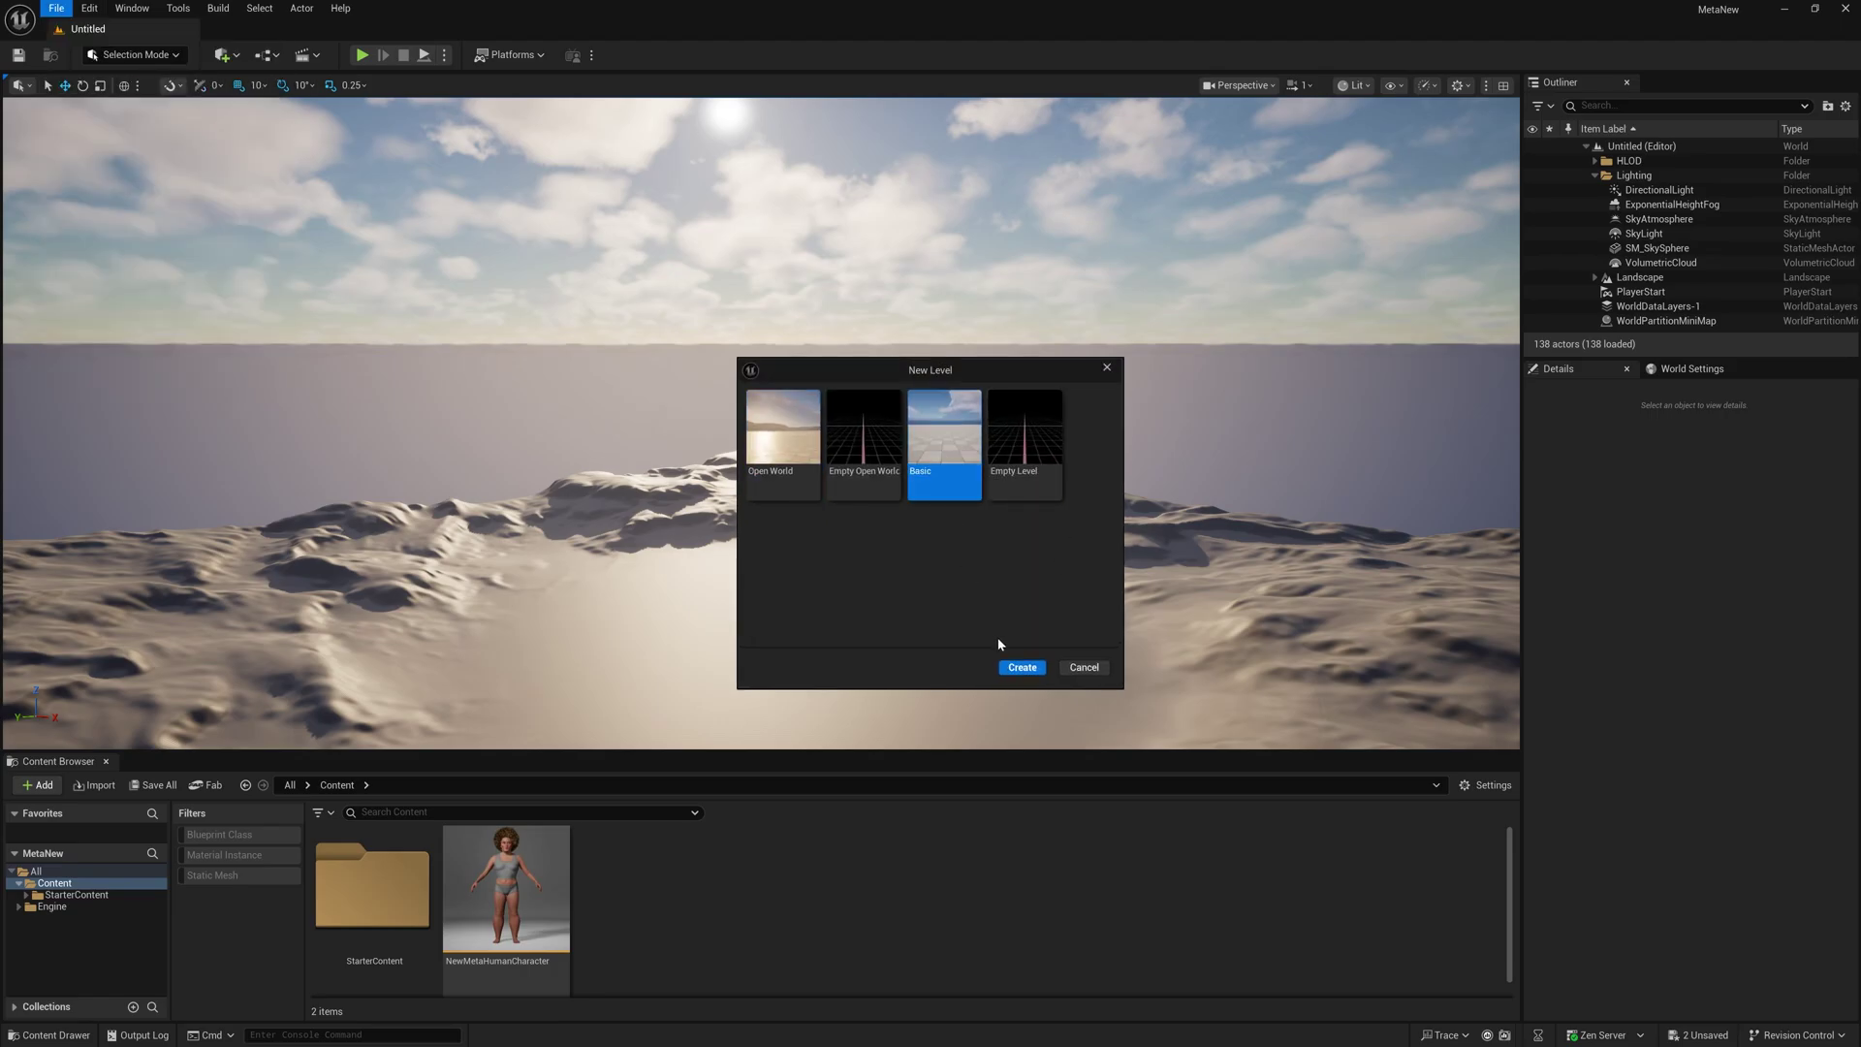
pyautogui.click(1022, 667)
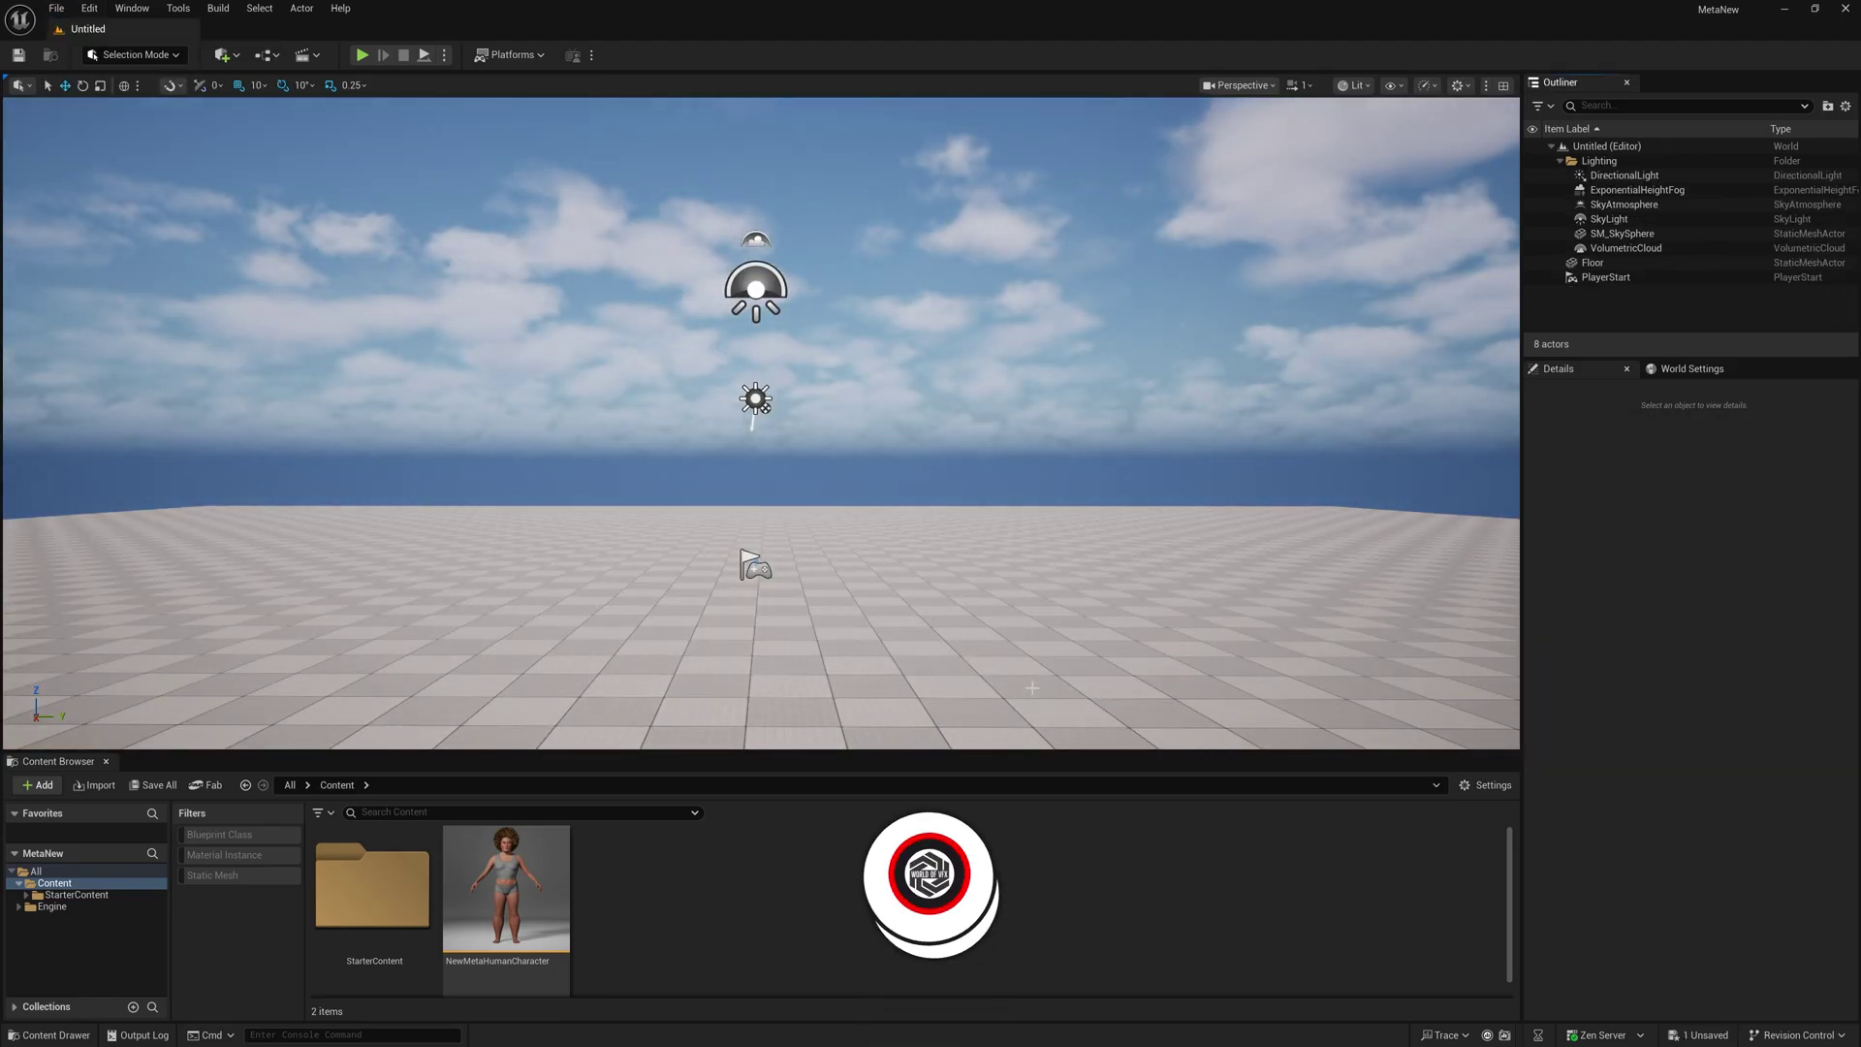
pyautogui.moveTo(827, 544); pyautogui.dragTo(772, 710, button='right')
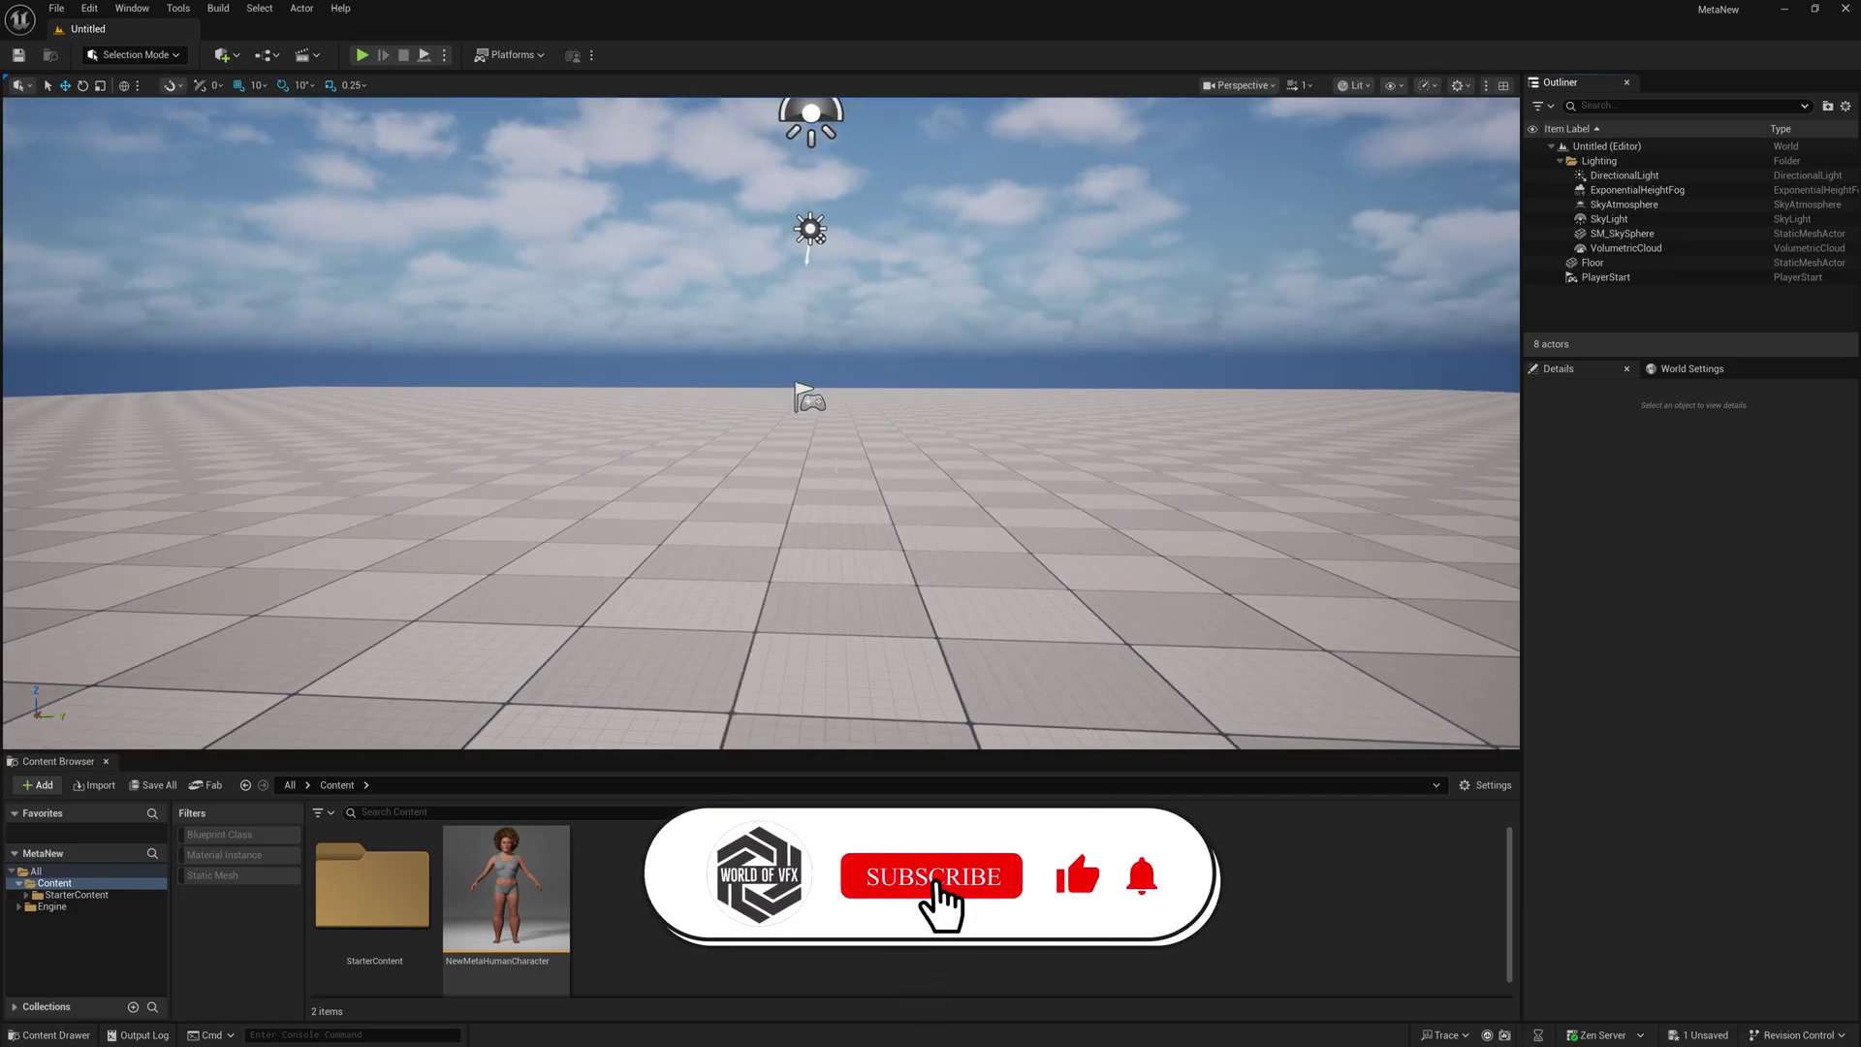
# Search the project's plugins for "metahum" and check that the MetaHuman plugins are enabled
pyautogui.click(97, 8)
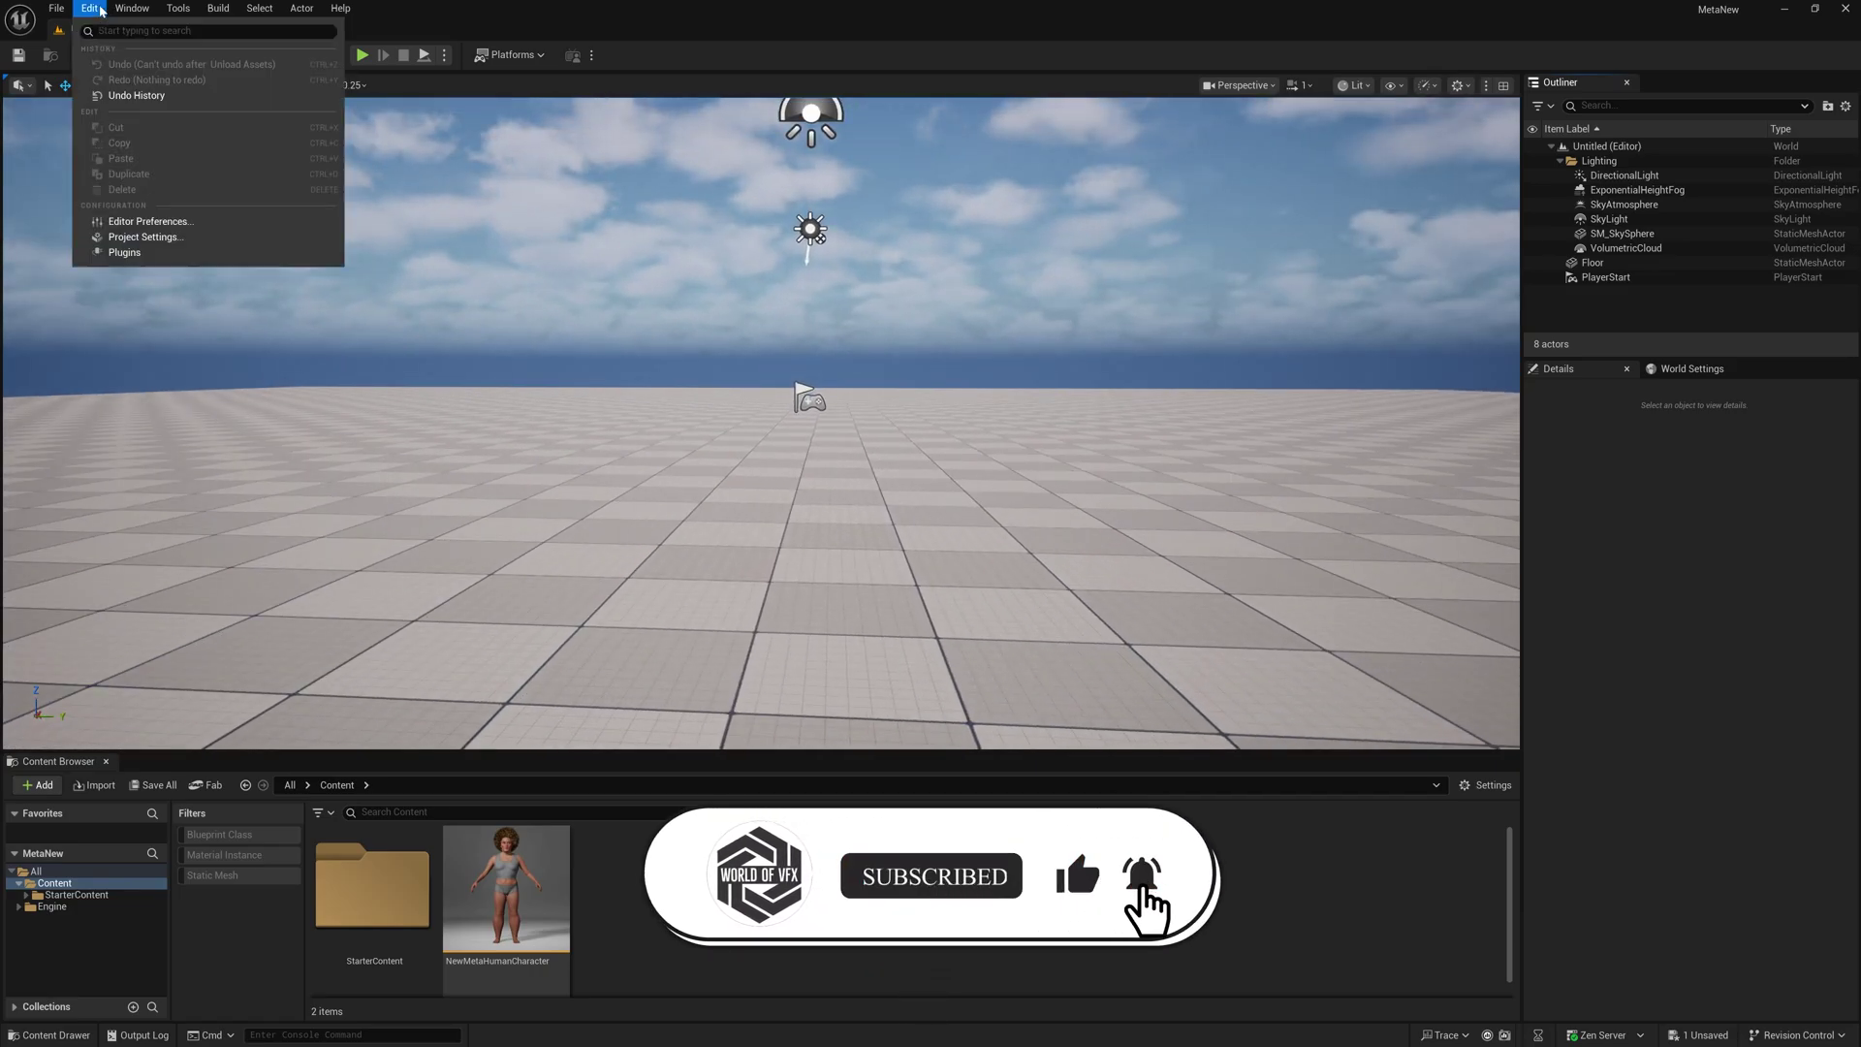
pyautogui.click(126, 252)
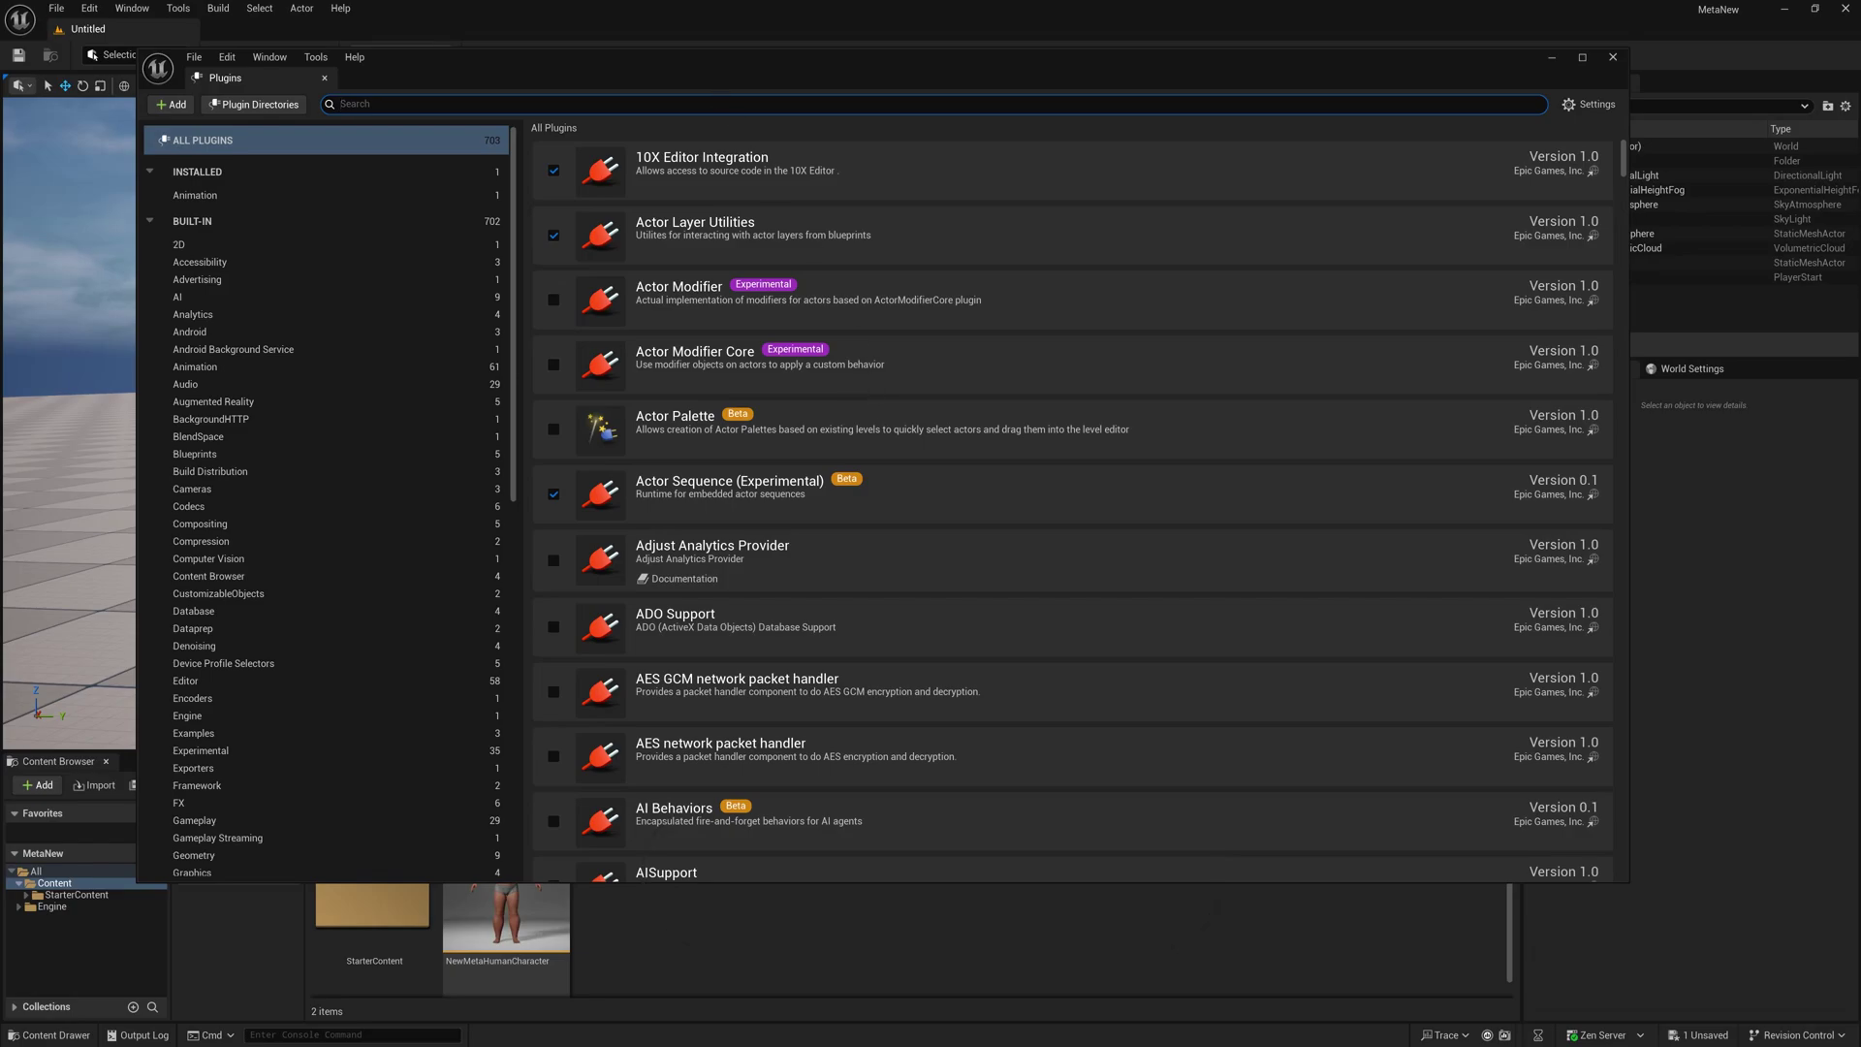
pyautogui.write('metahum')
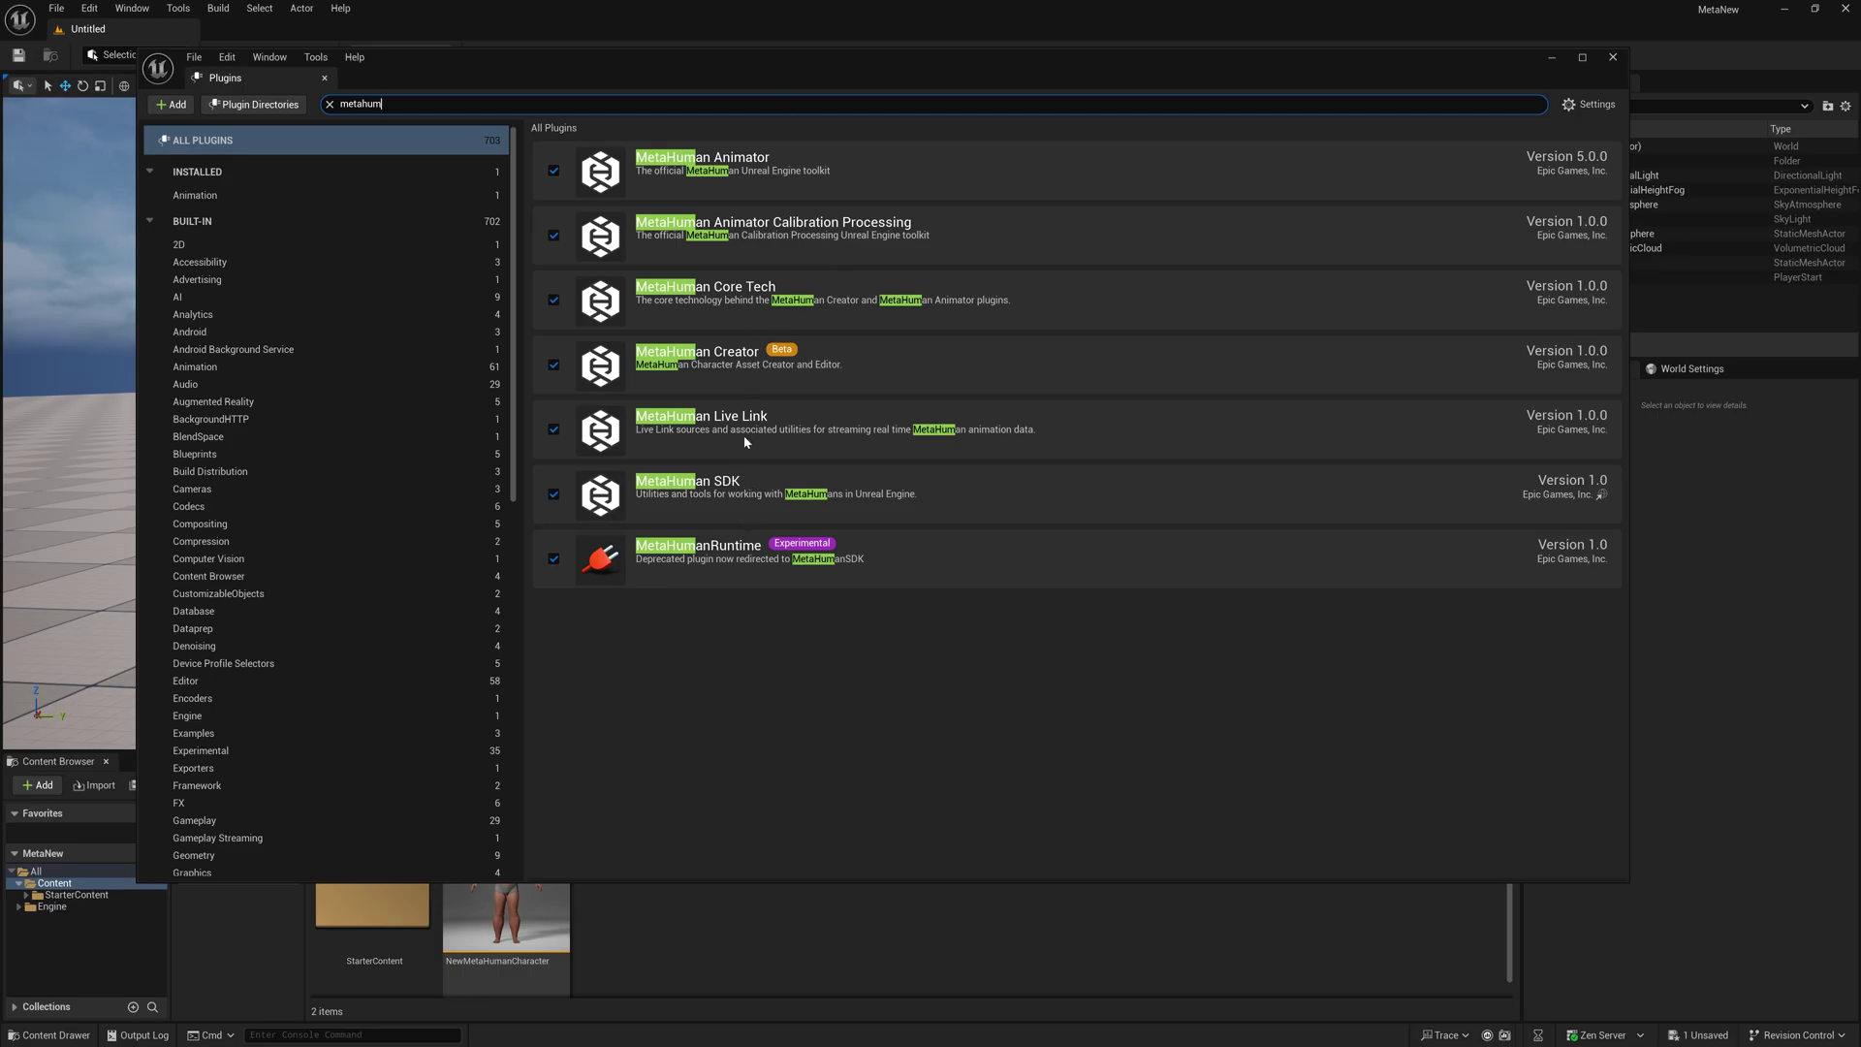
pyautogui.moveTo(827, 550)
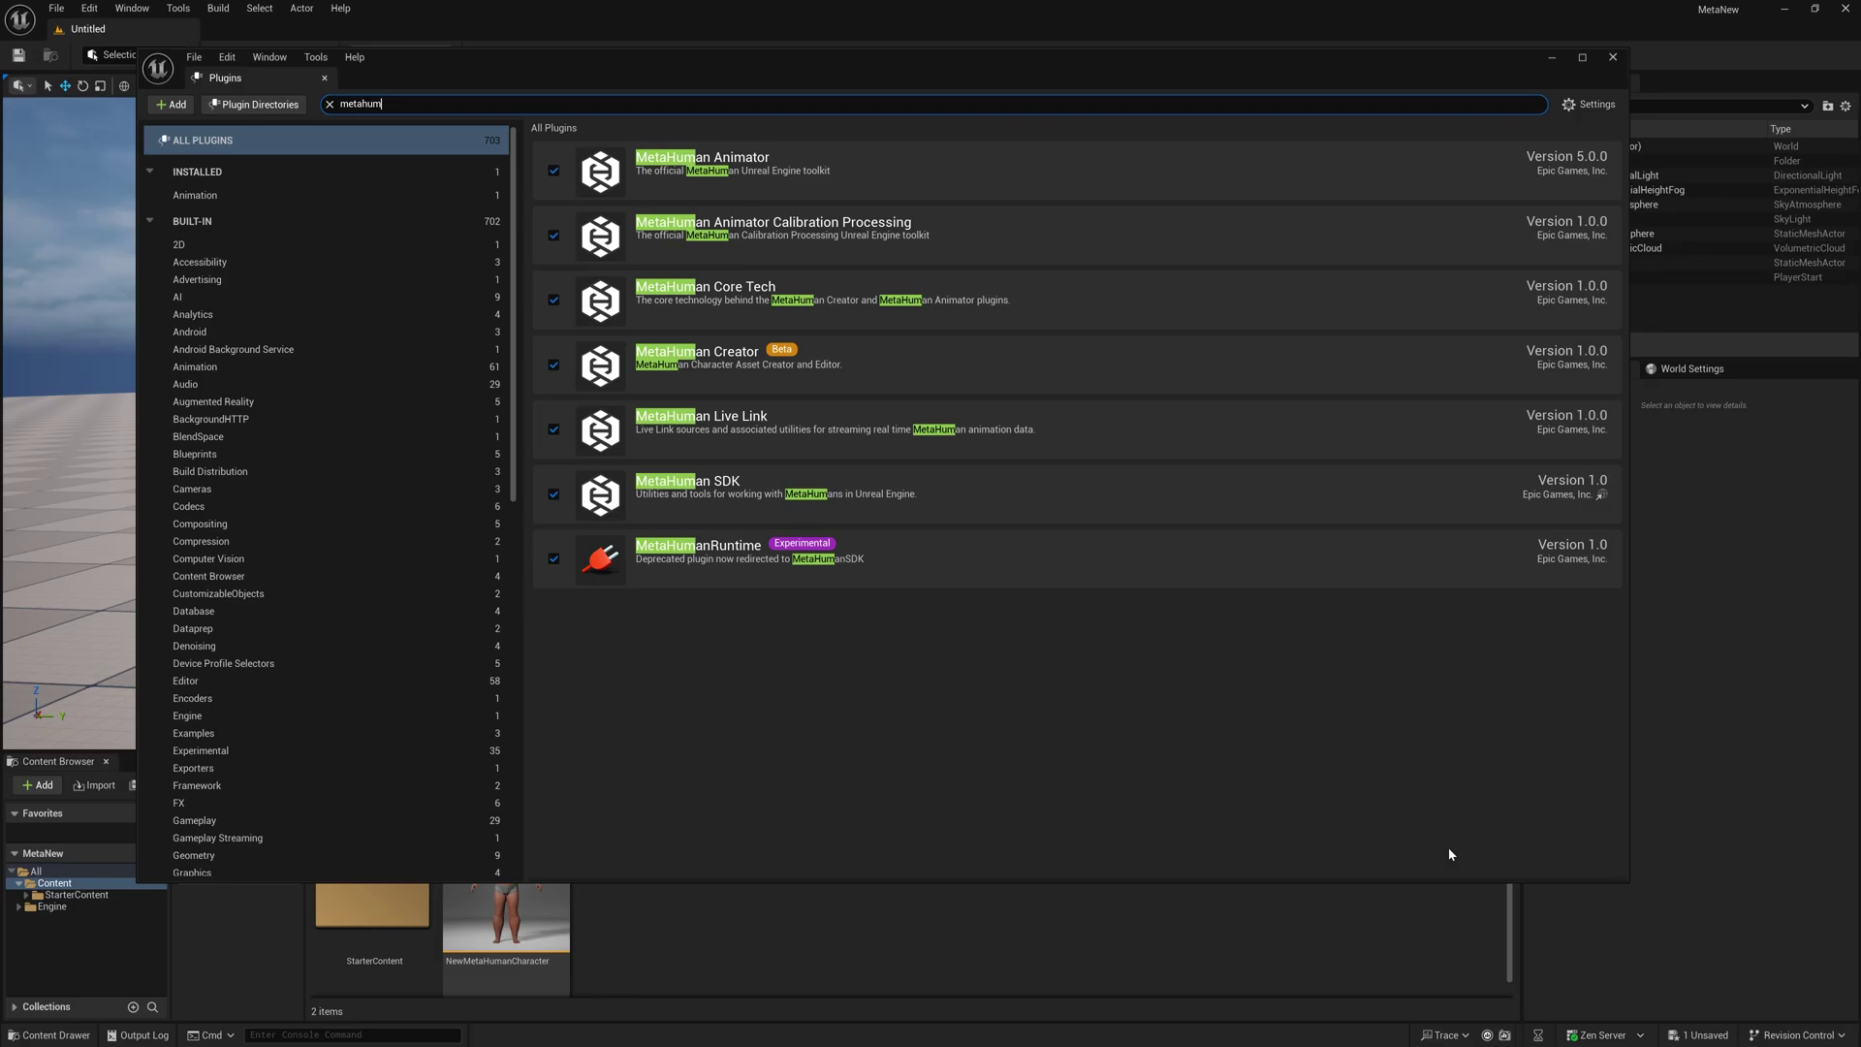
pyautogui.click(1610, 58)
# Create a MetaHuman Character asset in the Content folder and name it NewMetaHumanCharacter1
pyautogui.rightClick(865, 925)
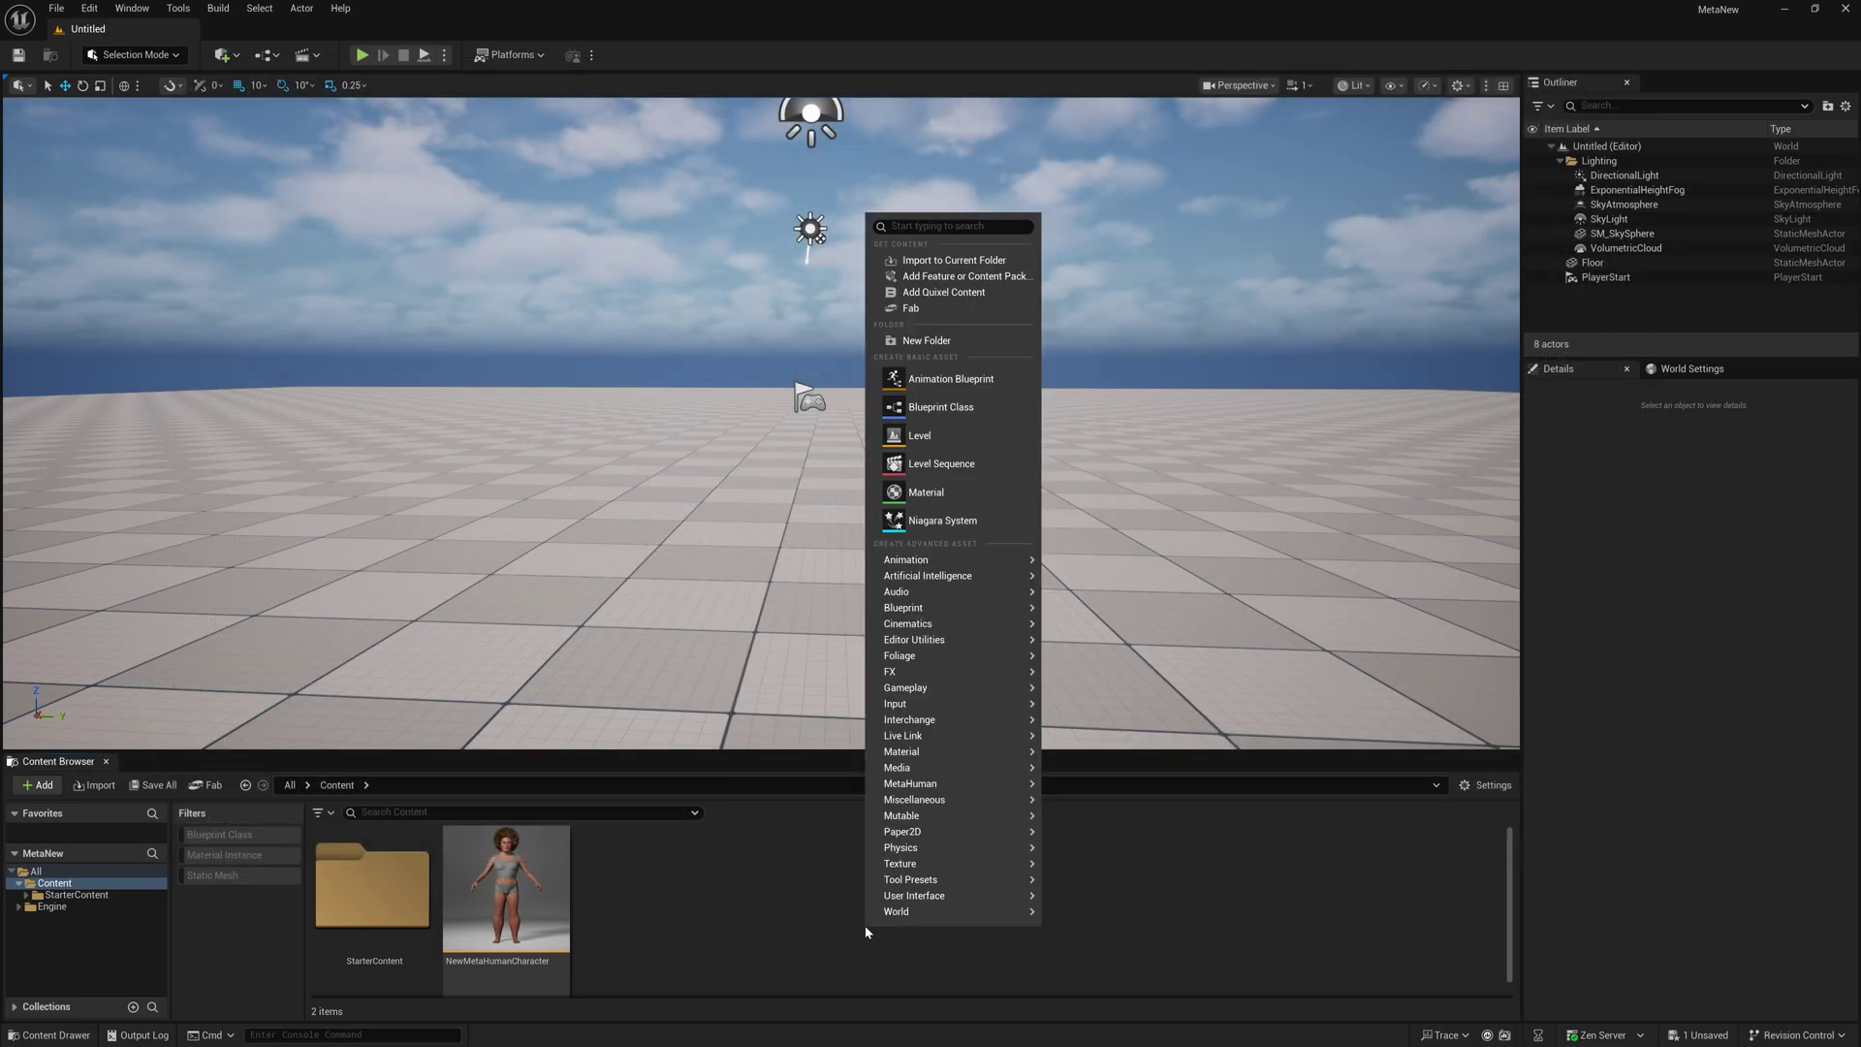
pyautogui.moveTo(938, 788)
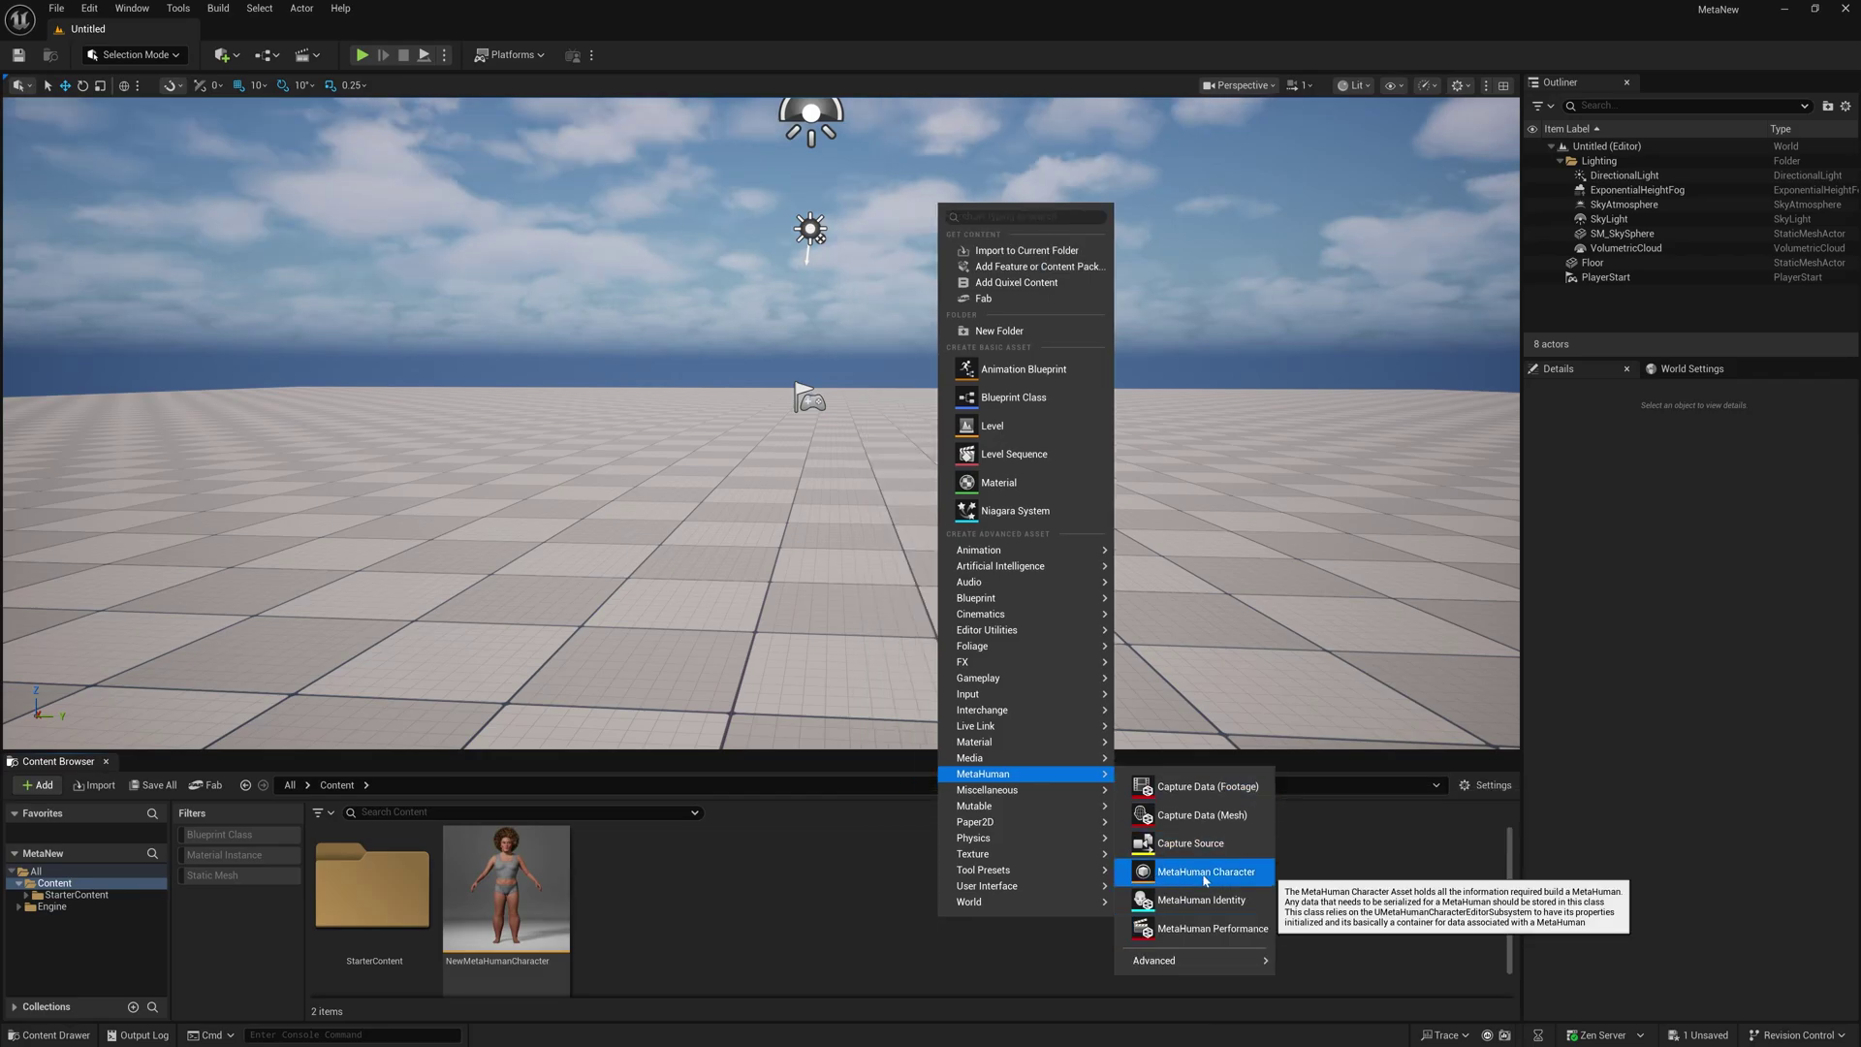
pyautogui.click(1205, 878)
pyautogui.press('End')
pyautogui.write('1')
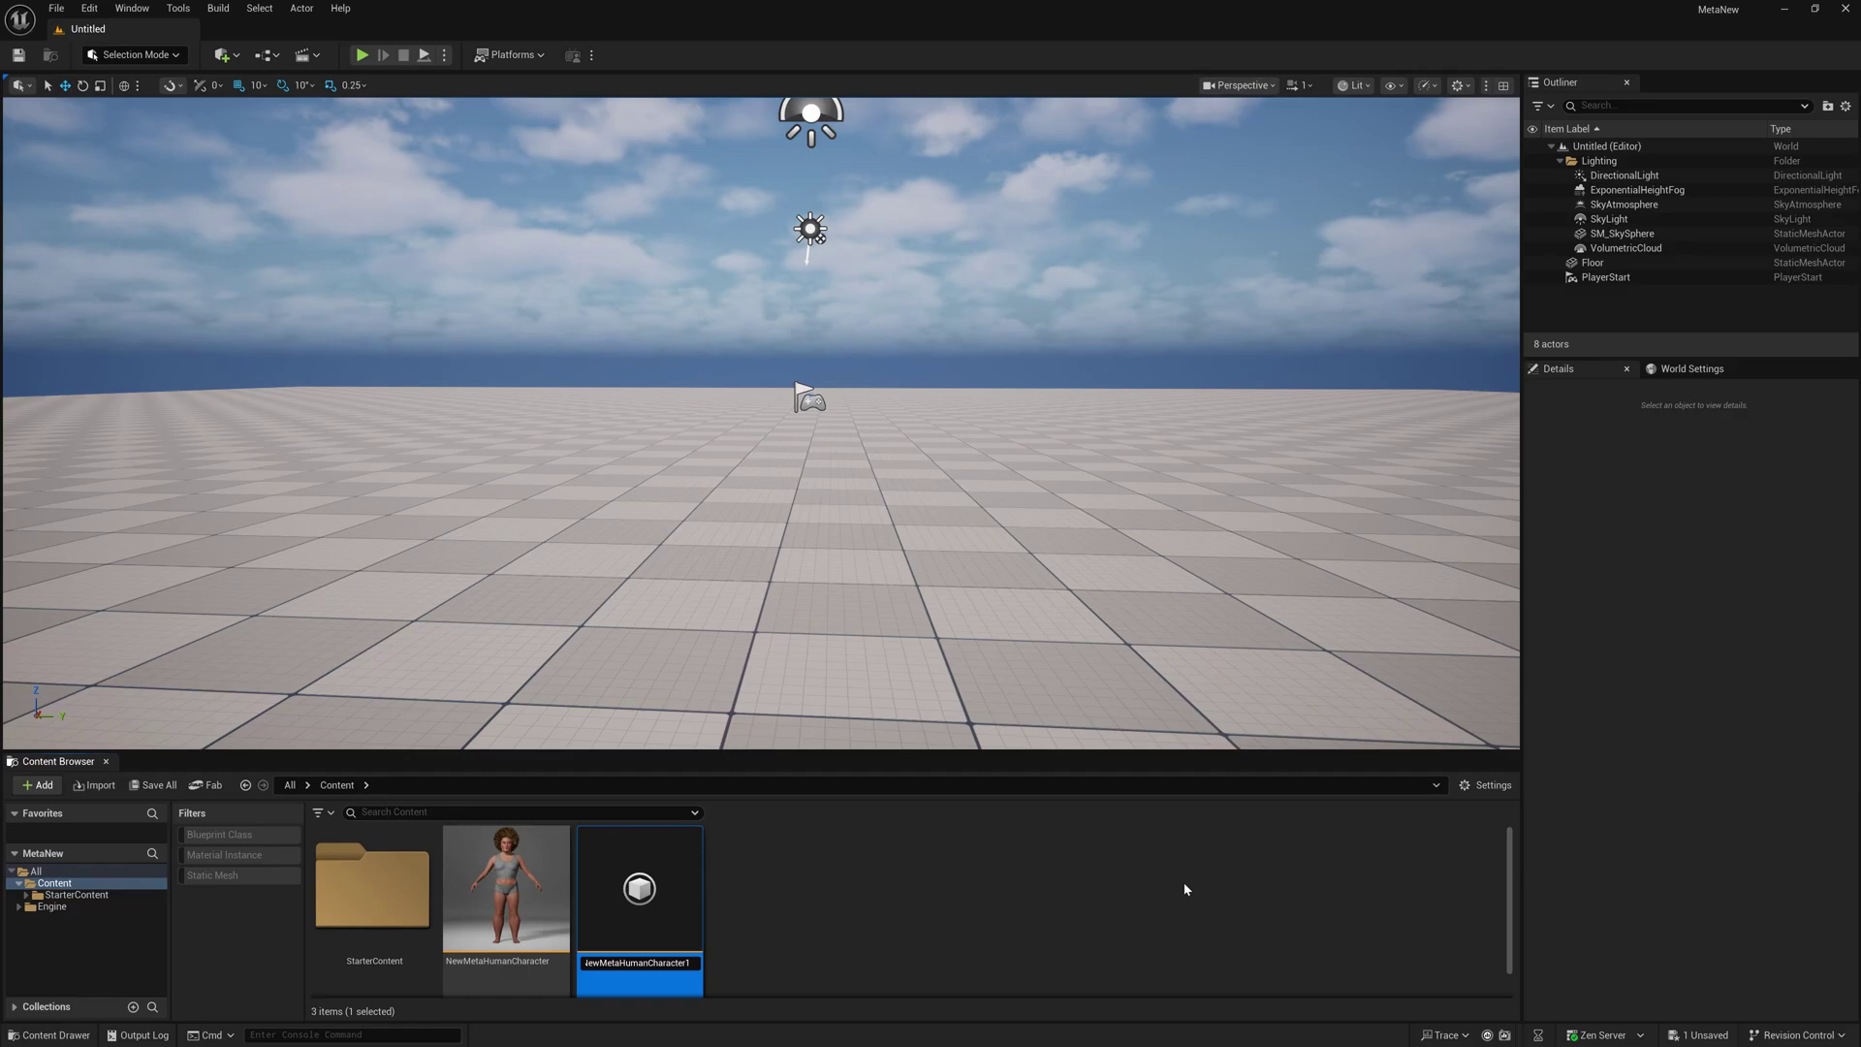
pyautogui.press('Return')
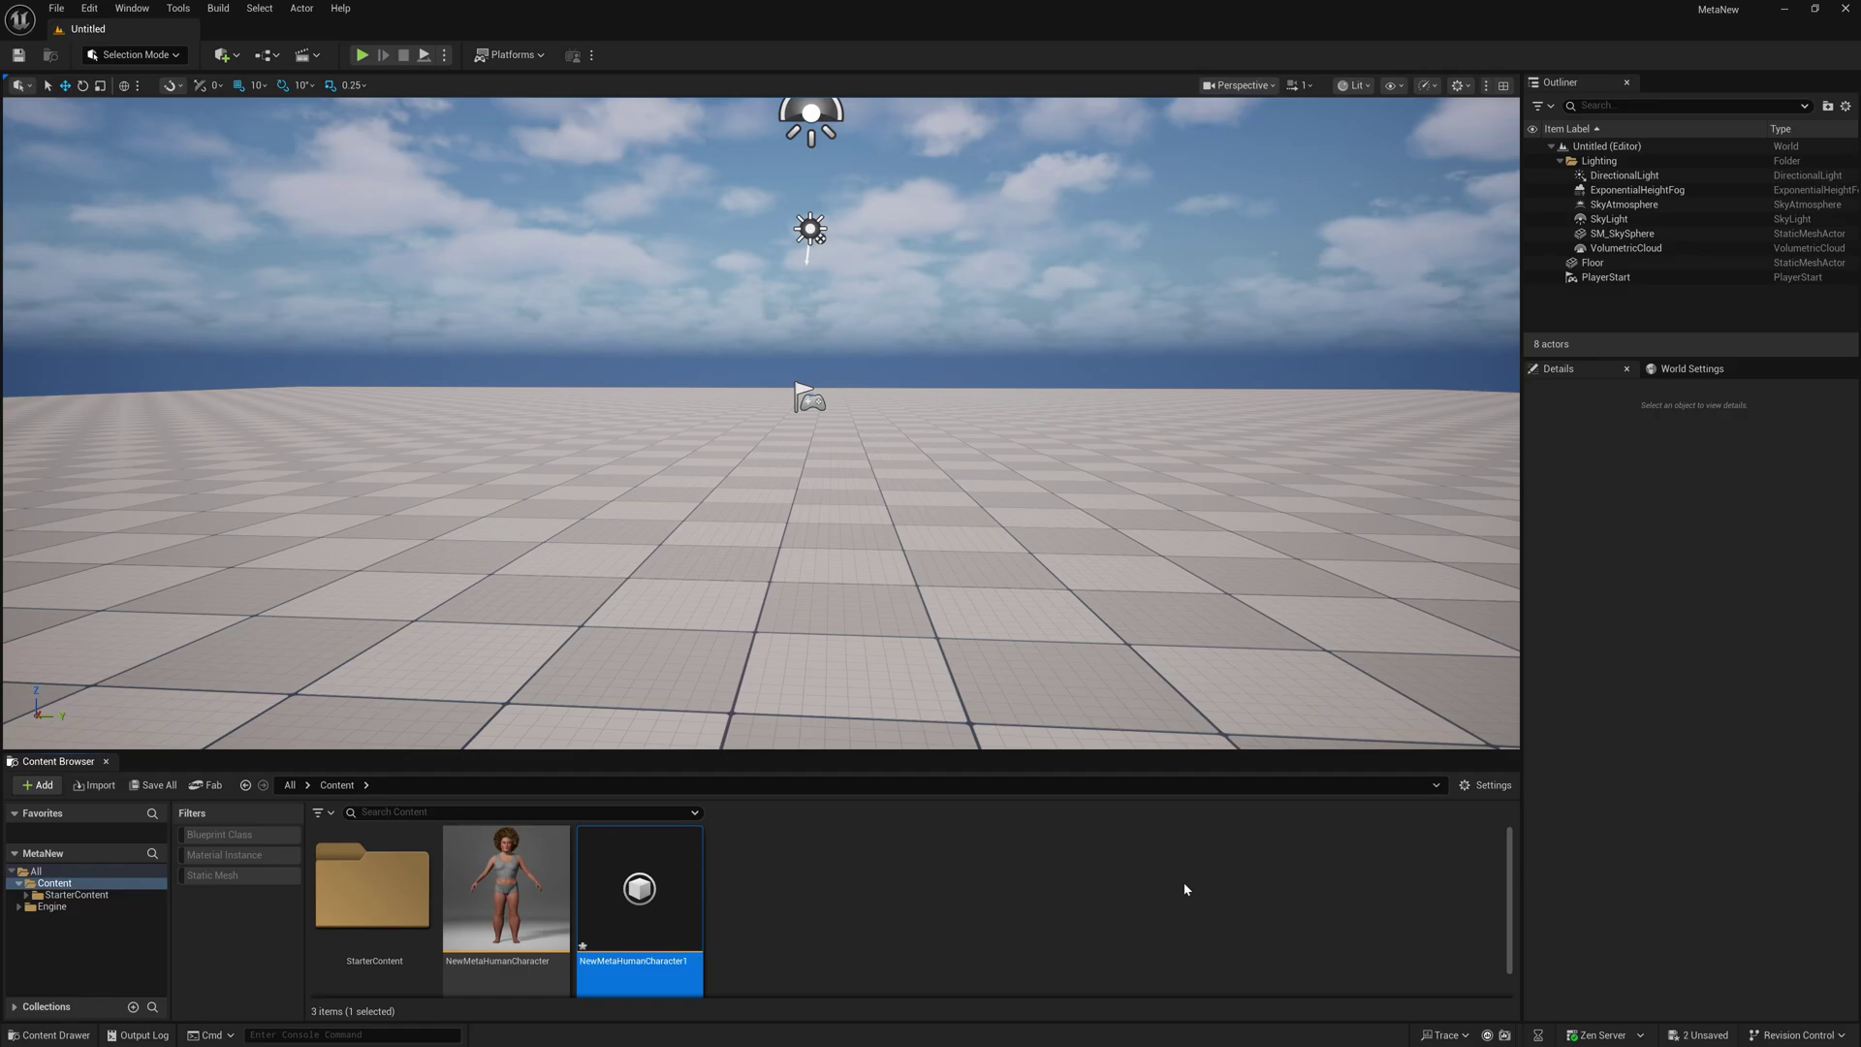
# Open the NewMetaHumanCharacter1 asset for editing and save it
pyautogui.doubleClick(667, 899)
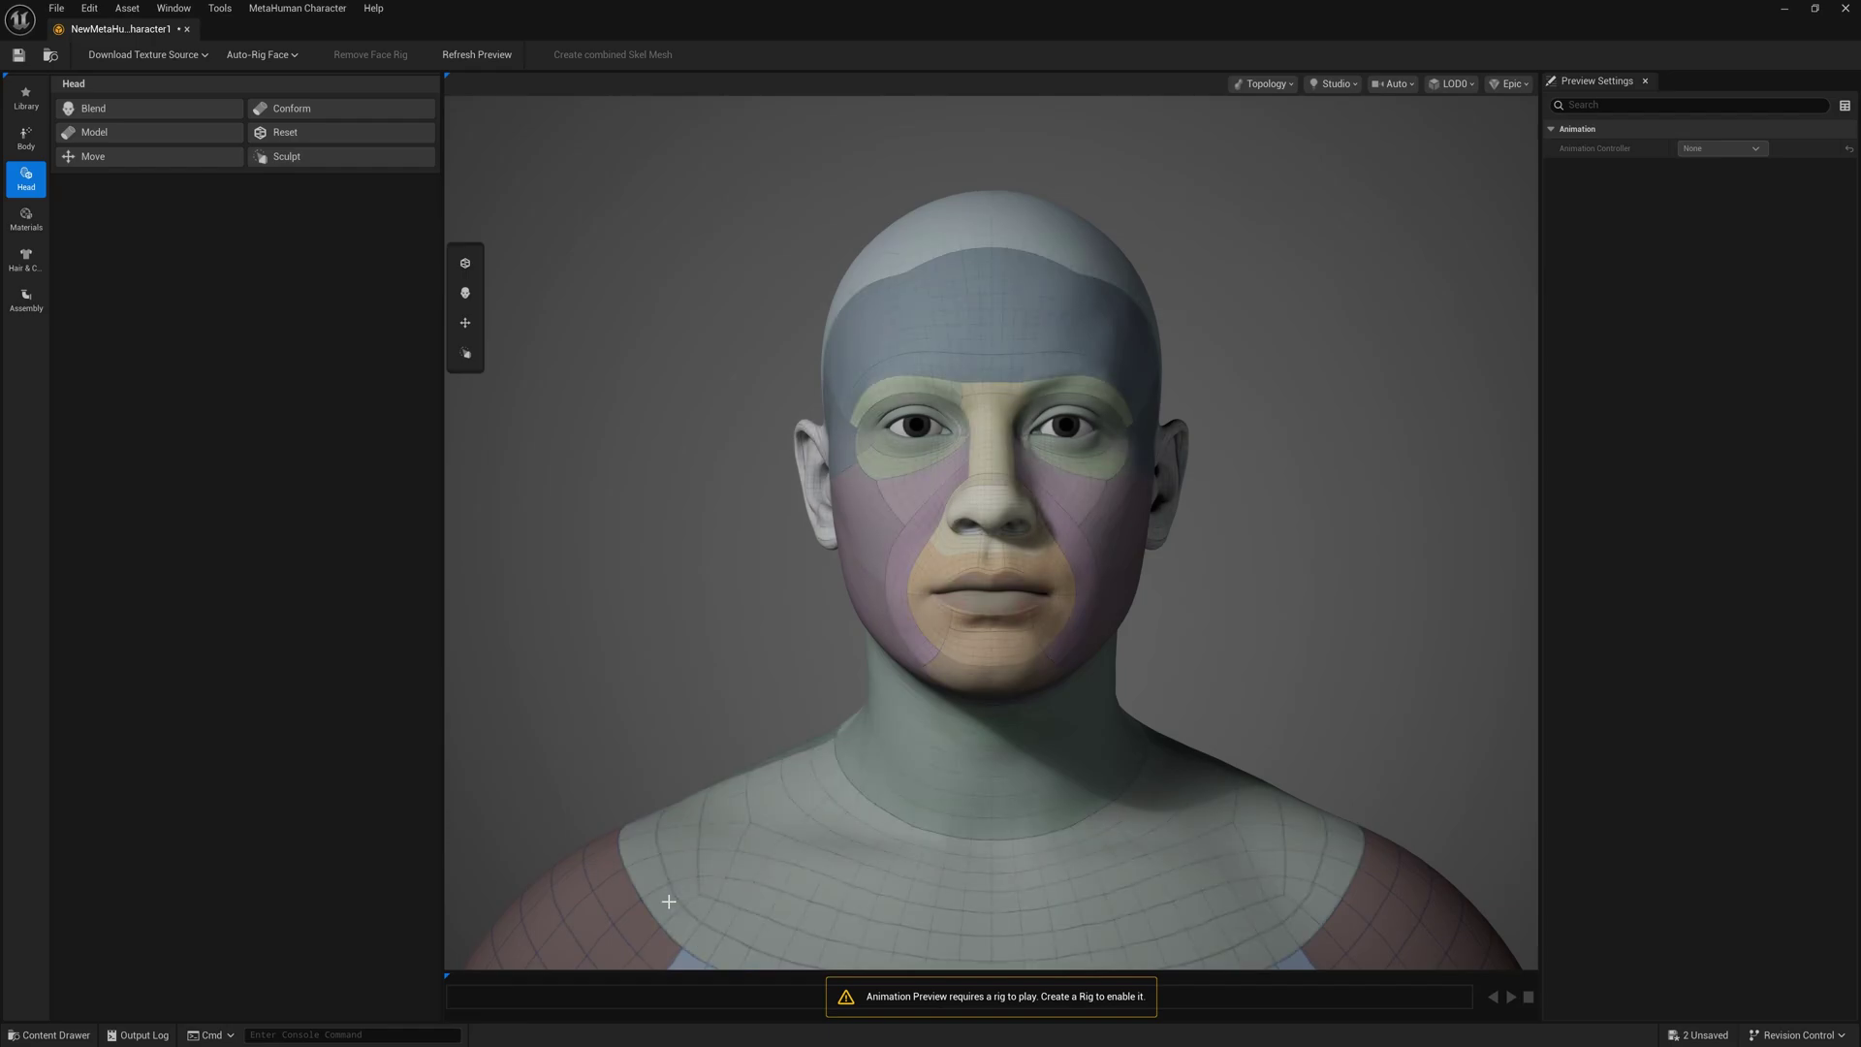
pyautogui.moveTo(1101, 581); pyautogui.dragTo(1221, 581)
pyautogui.scroll(-5, 1093, 591)
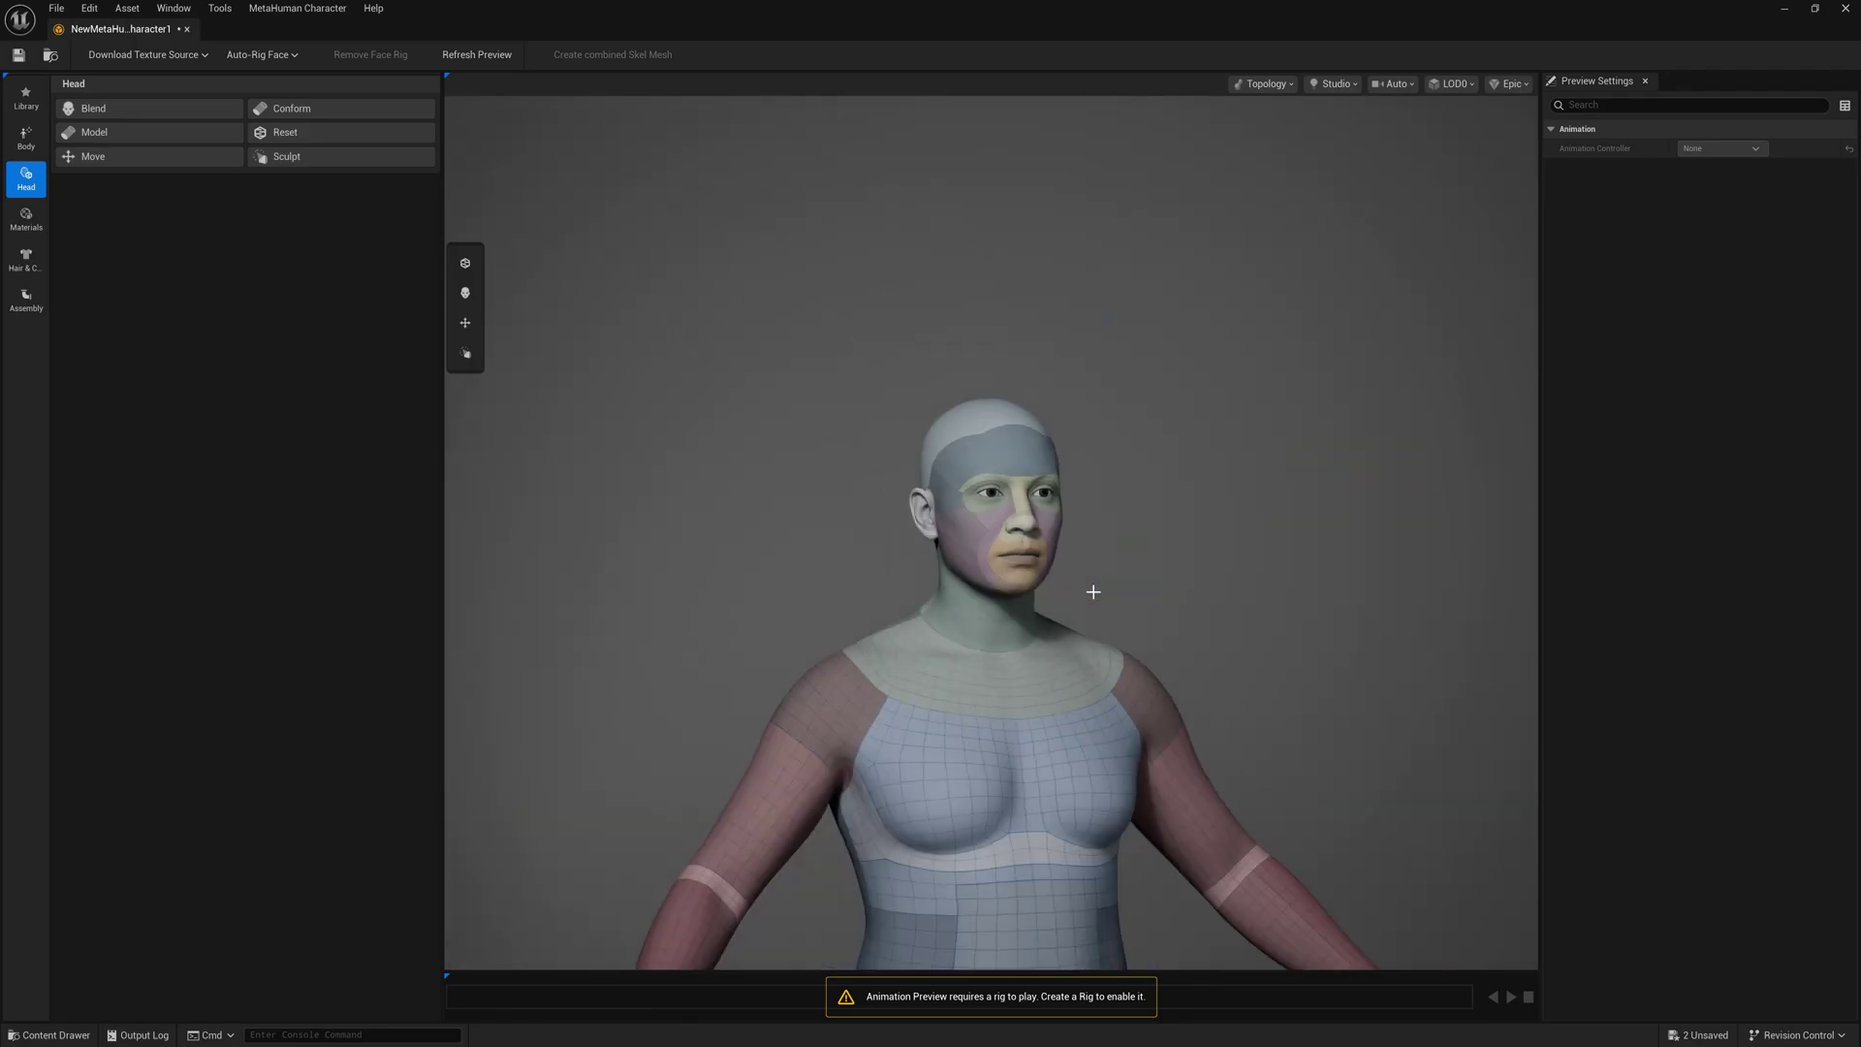
pyautogui.scroll(10, 1093, 591)
pyautogui.scroll(-8, 1093, 591)
pyautogui.scroll(5, 1093, 591)
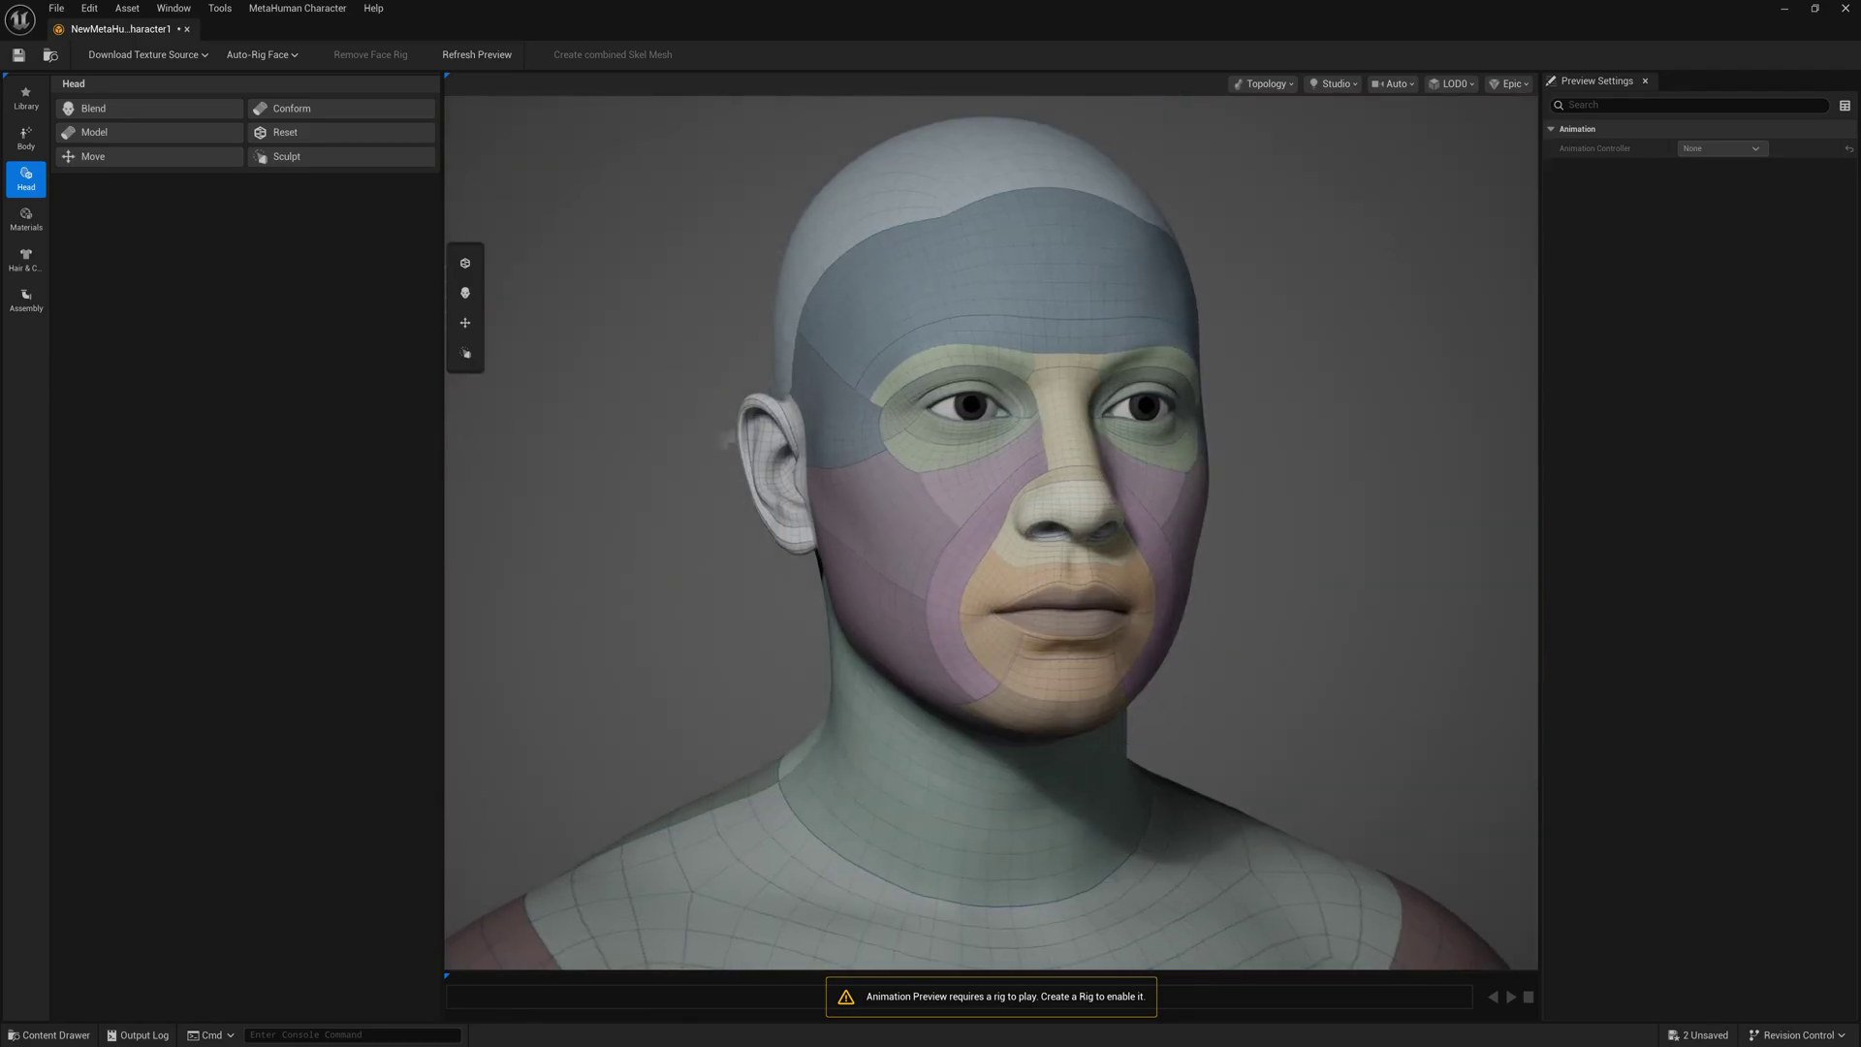
pyautogui.moveTo(1093, 591); pyautogui.dragTo(1085, 588)
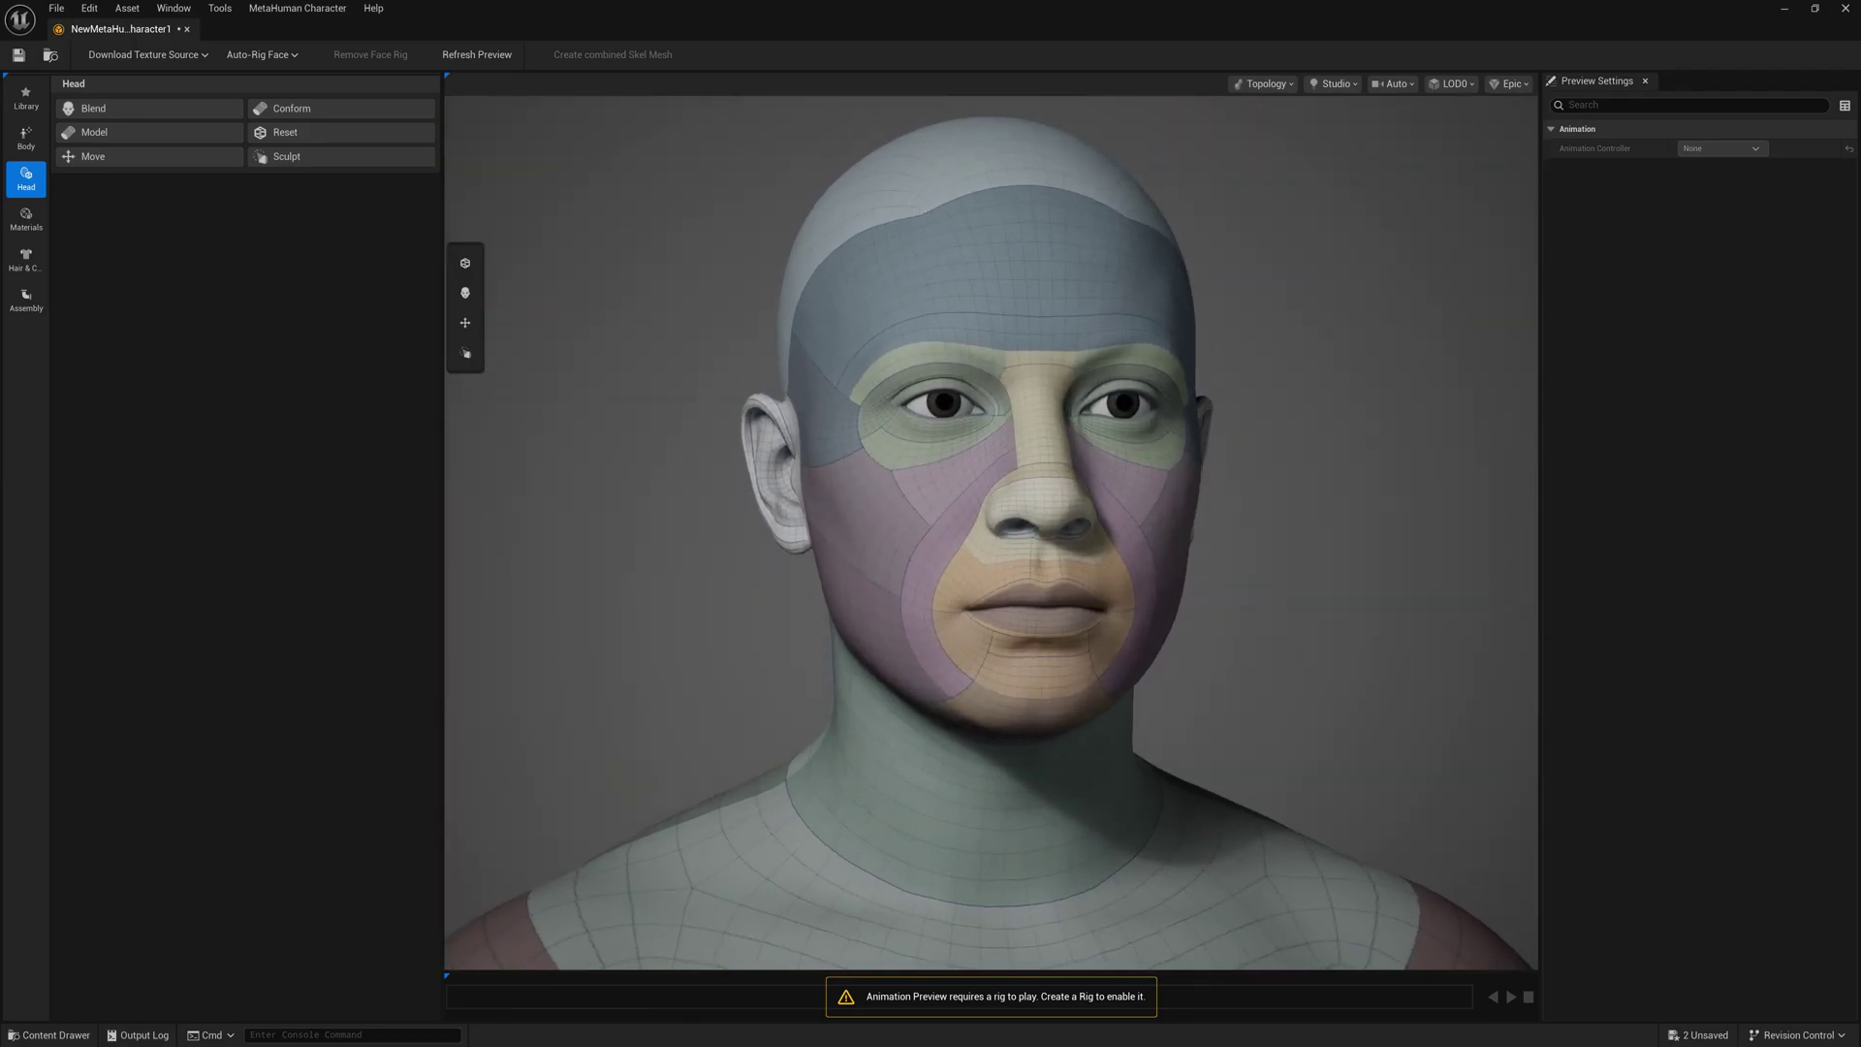
pyautogui.moveTo(1193, 625)
pyautogui.mouseDown()
pyautogui.moveTo(1130, 621)
pyautogui.moveTo(1226, 610)
pyautogui.moveTo(1220, 593)
pyautogui.moveTo(1192, 624)
pyautogui.mouseUp()
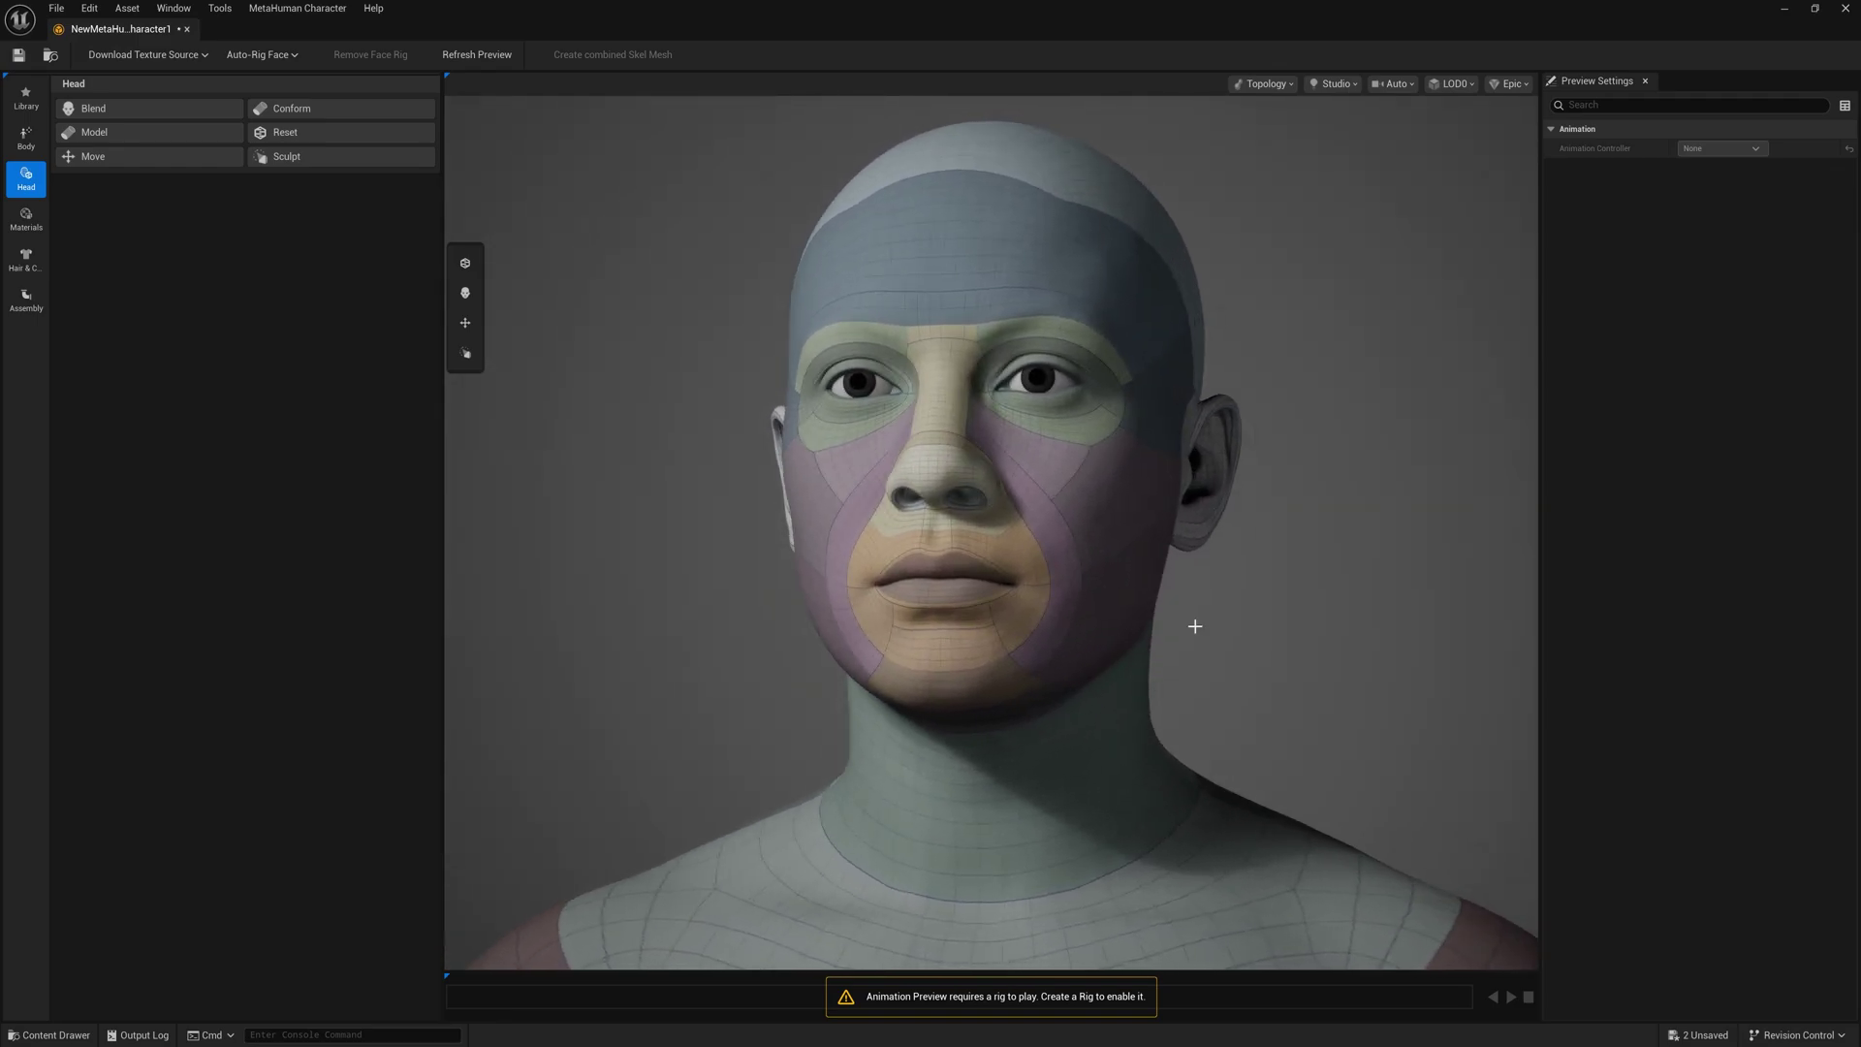
pyautogui.click(56, 7)
pyautogui.click(116, 172)
# Open the parametric Model tool for the character's body
pyautogui.moveTo(1113, 623); pyautogui.dragTo(1051, 623)
pyautogui.scroll(-8, 1110, 625)
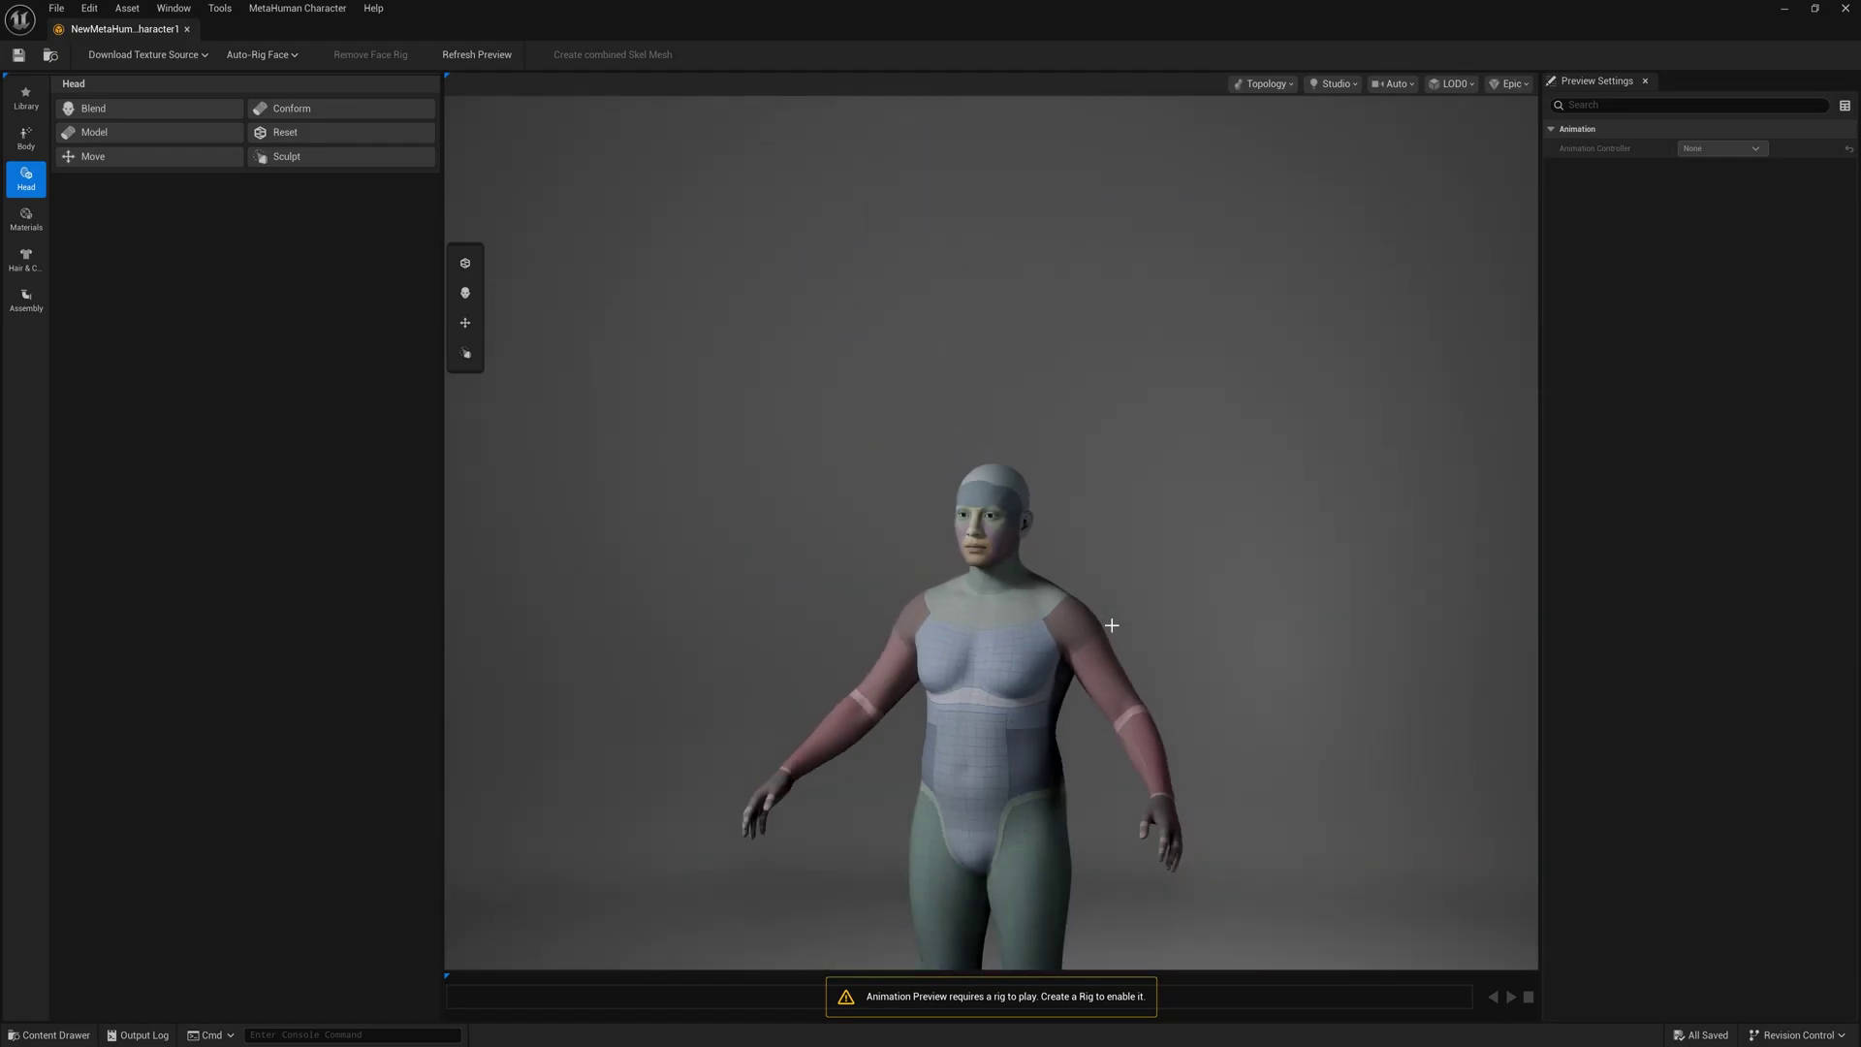
pyautogui.scroll(5, 1025, 718)
pyautogui.scroll(-5, 999, 726)
pyautogui.moveTo(999, 727); pyautogui.dragTo(986, 429, button='middle')
pyautogui.moveTo(954, 655); pyautogui.dragTo(998, 639)
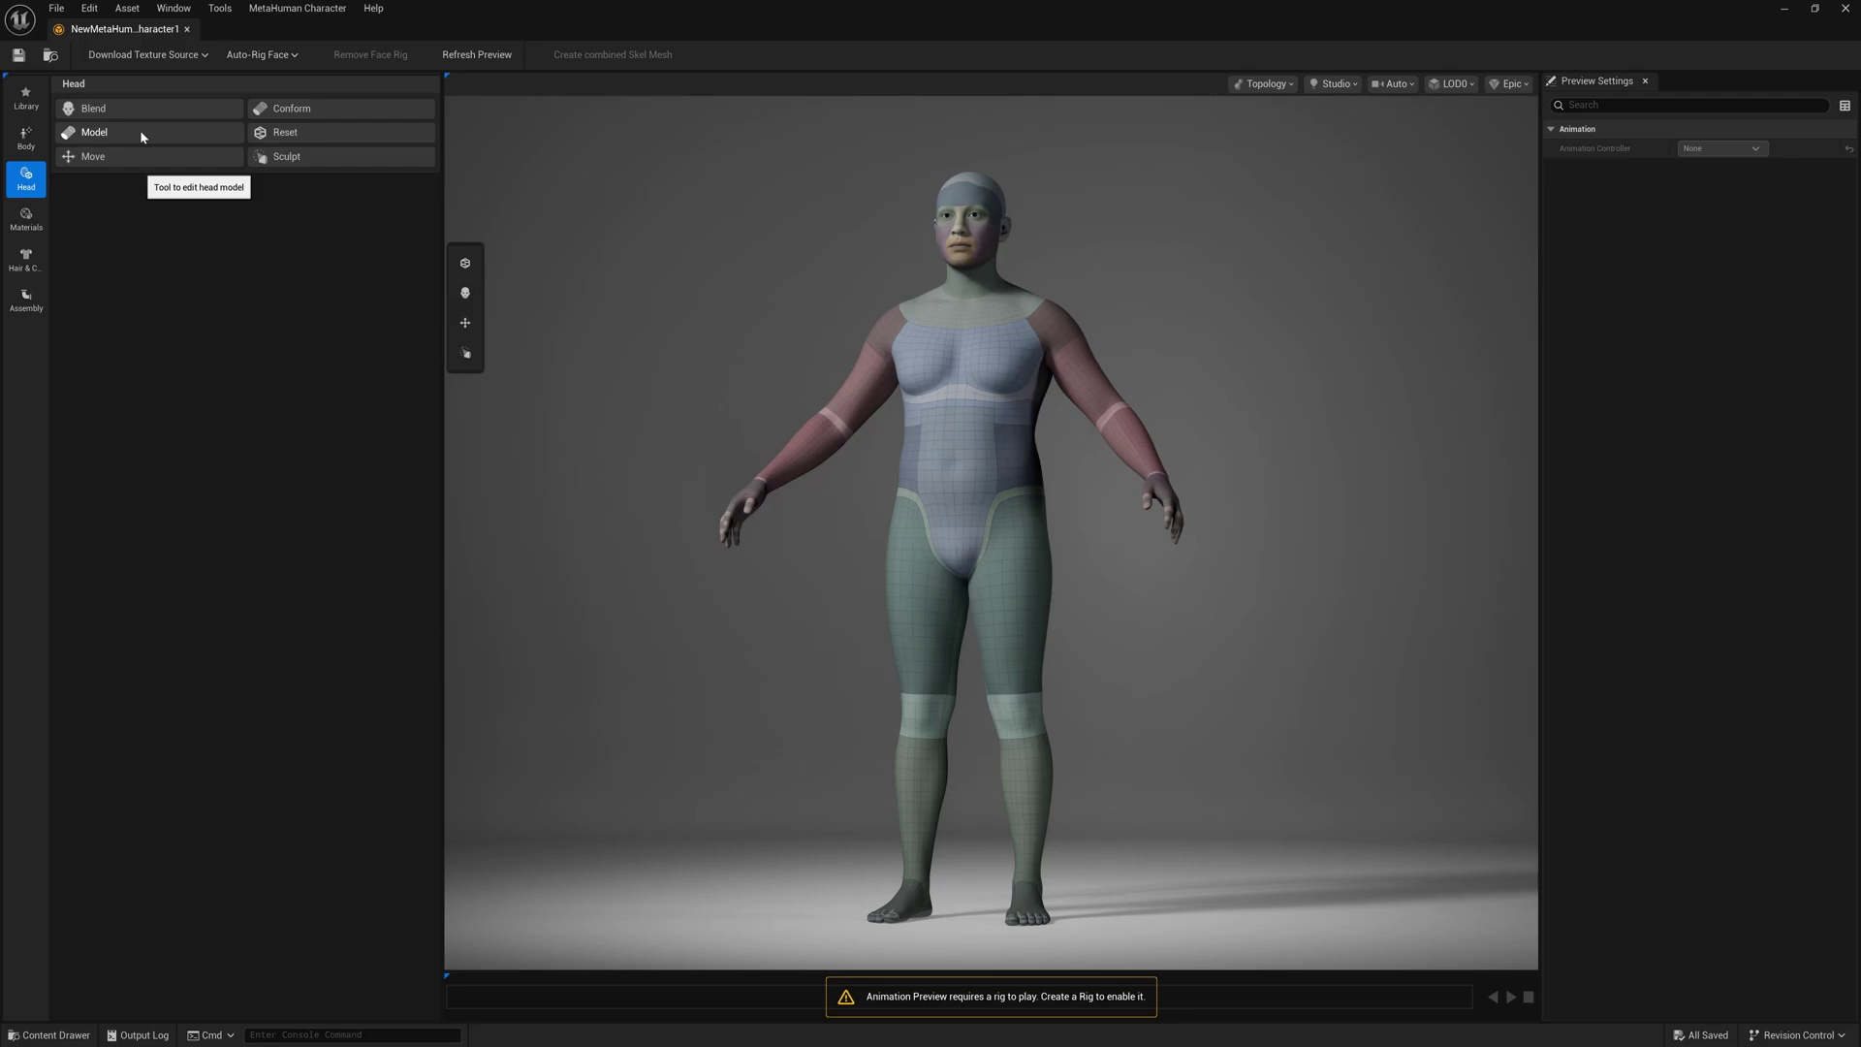
pyautogui.click(25, 112)
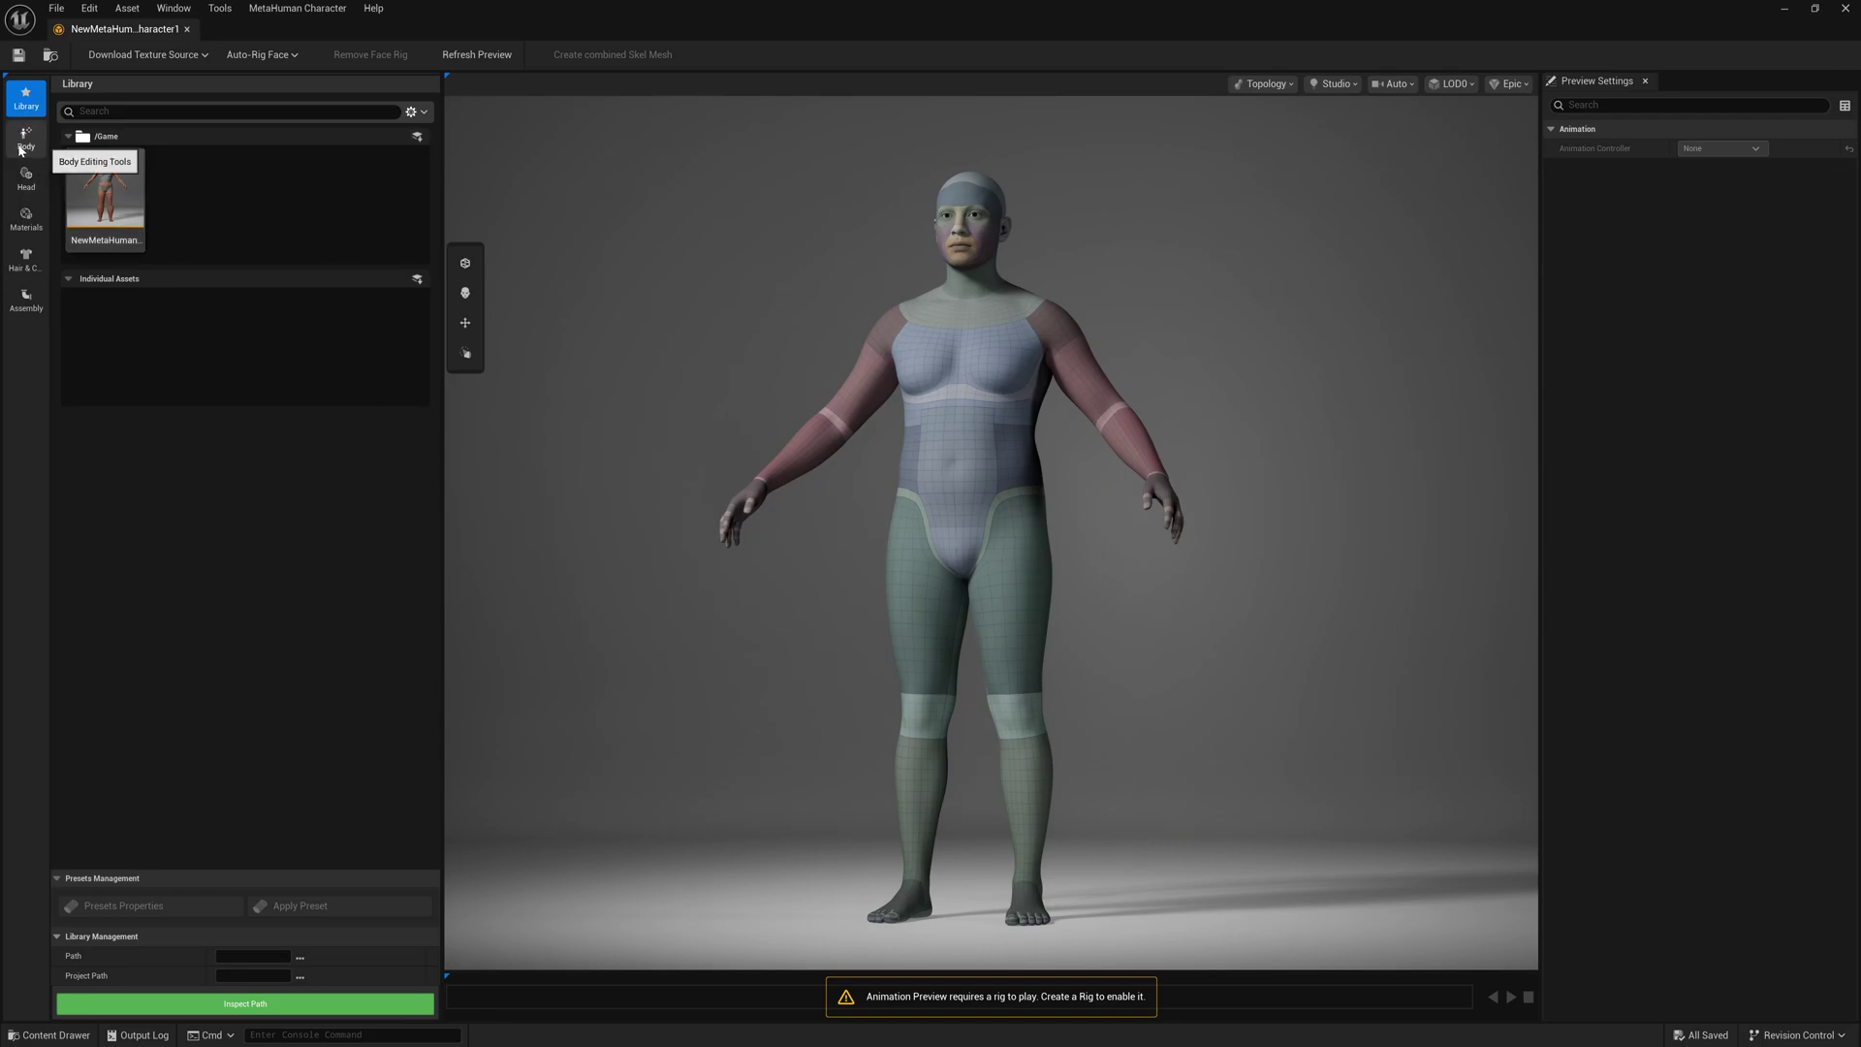
pyautogui.click(21, 148)
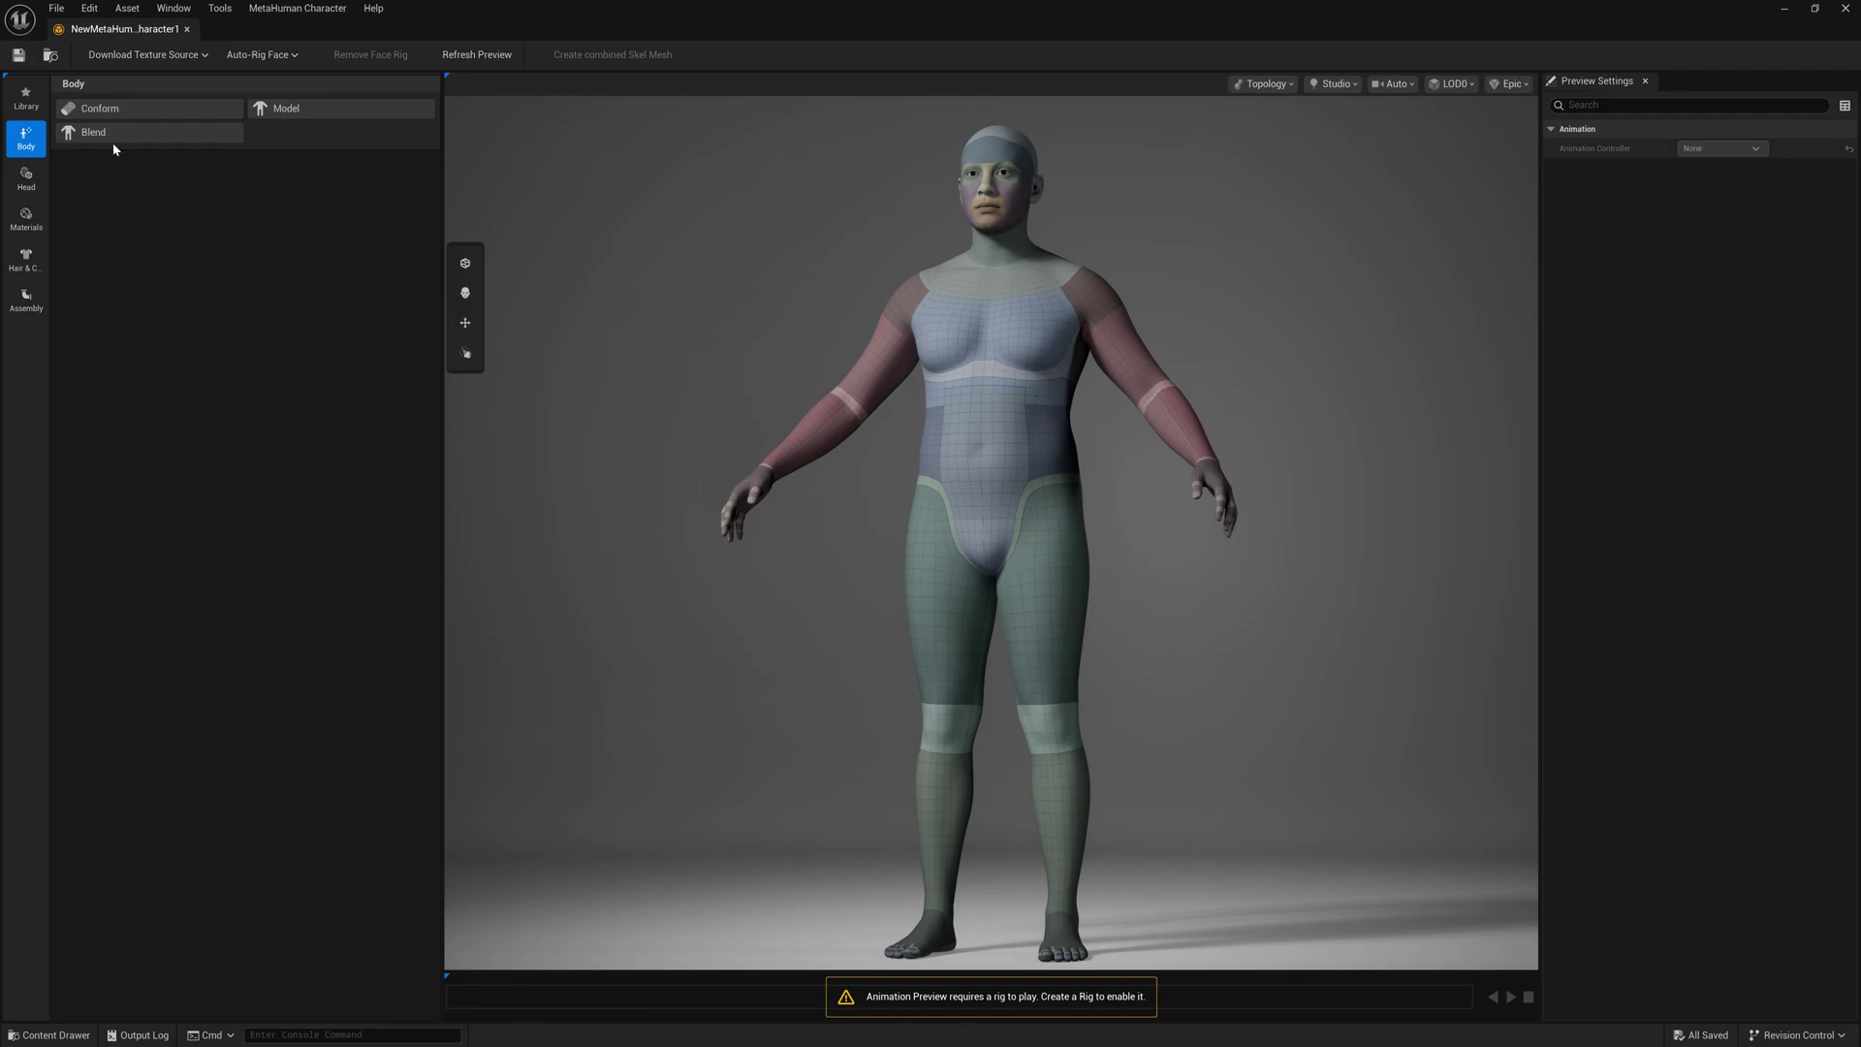
pyautogui.click(323, 109)
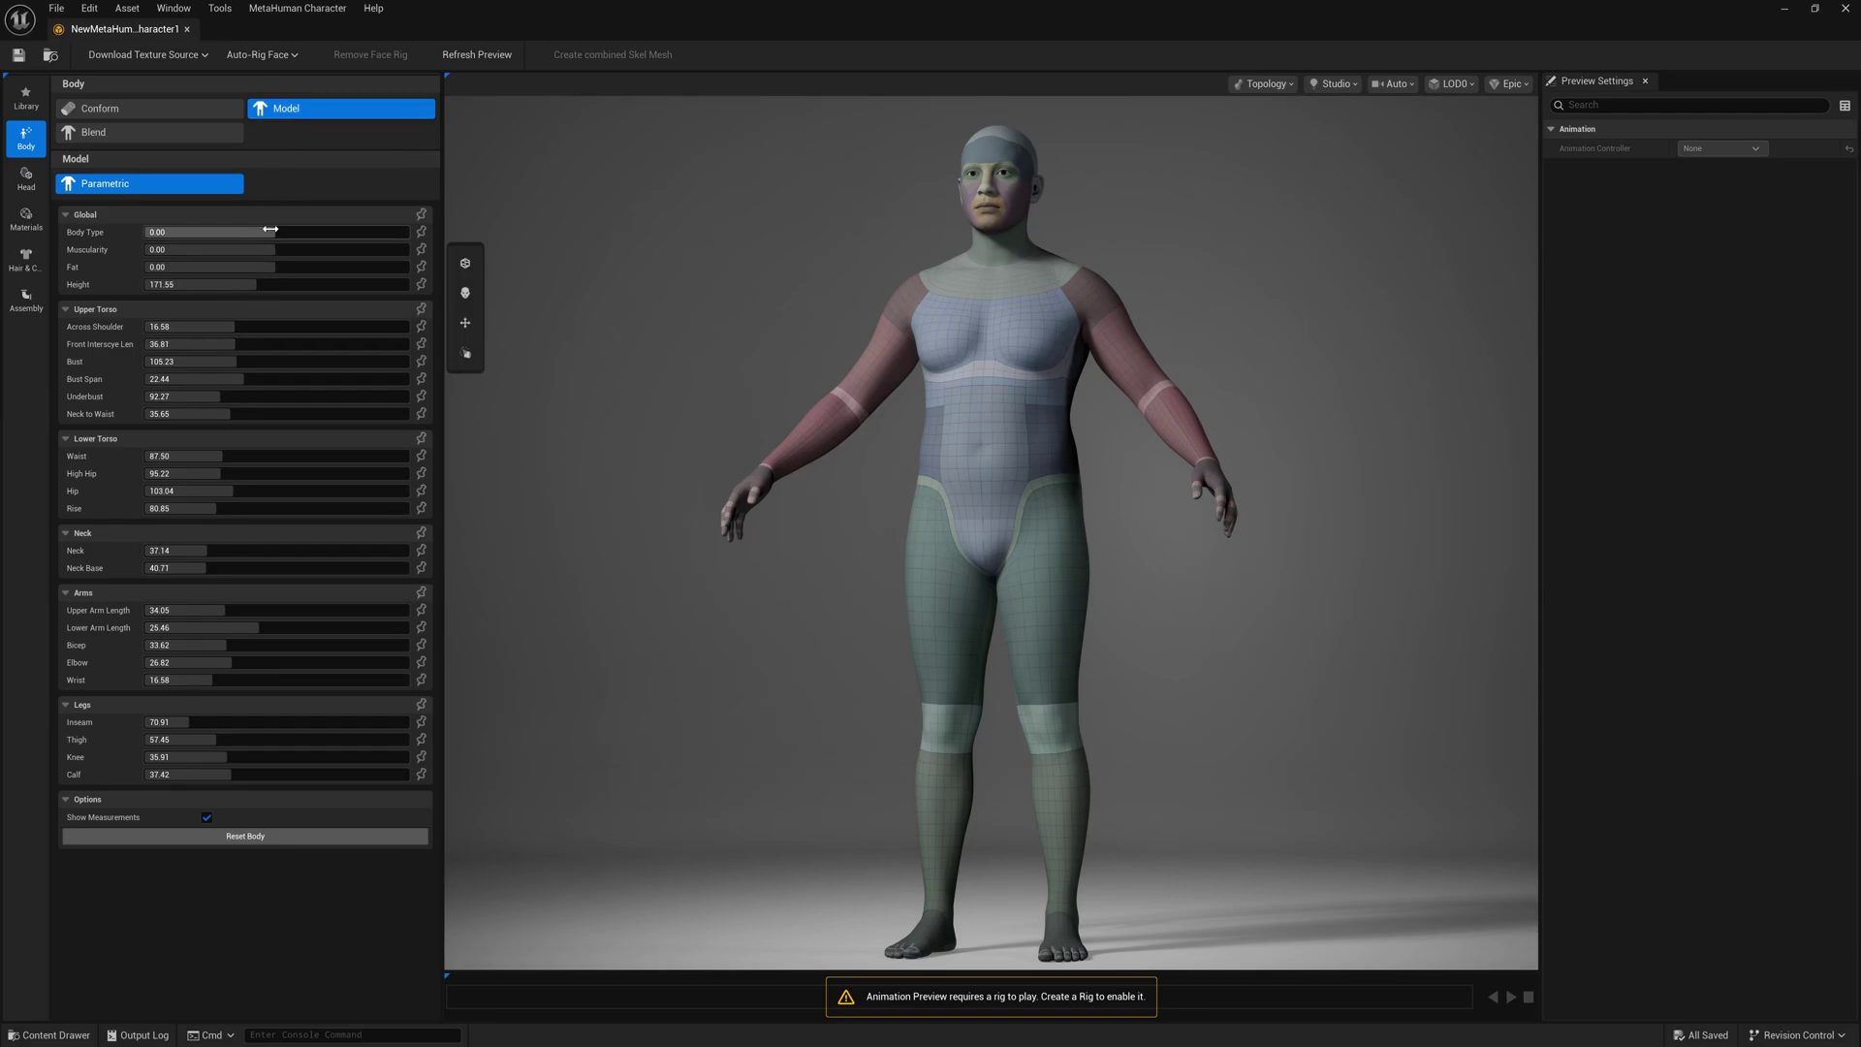
# Try the Body Type range on the parametric body and set it to about 2.266
pyautogui.moveTo(261, 232); pyautogui.dragTo(364, 232)
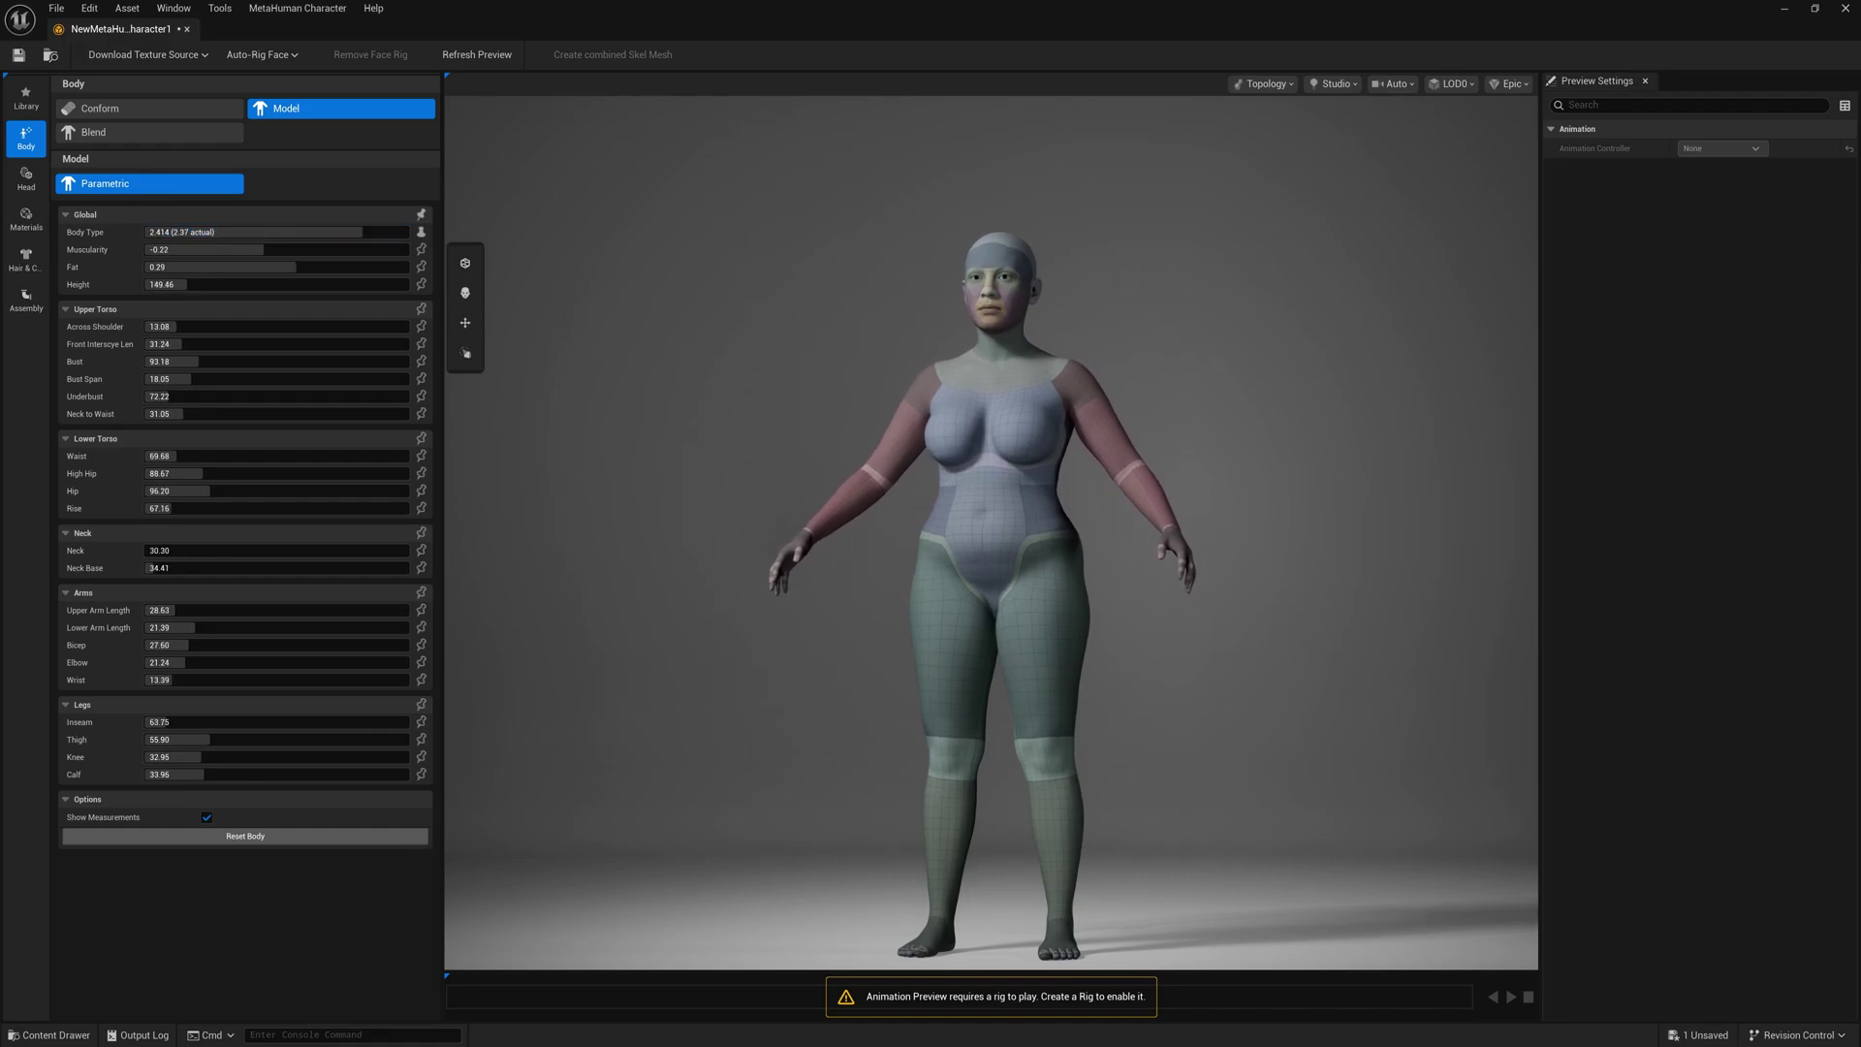
pyautogui.keyDown('alt'); pyautogui.moveTo(988, 523); pyautogui.dragTo(921, 523); pyautogui.keyUp('alt')
pyautogui.moveTo(267, 231); pyautogui.dragTo(141, 231)
pyautogui.moveTo(281, 231); pyautogui.dragTo(356, 231)
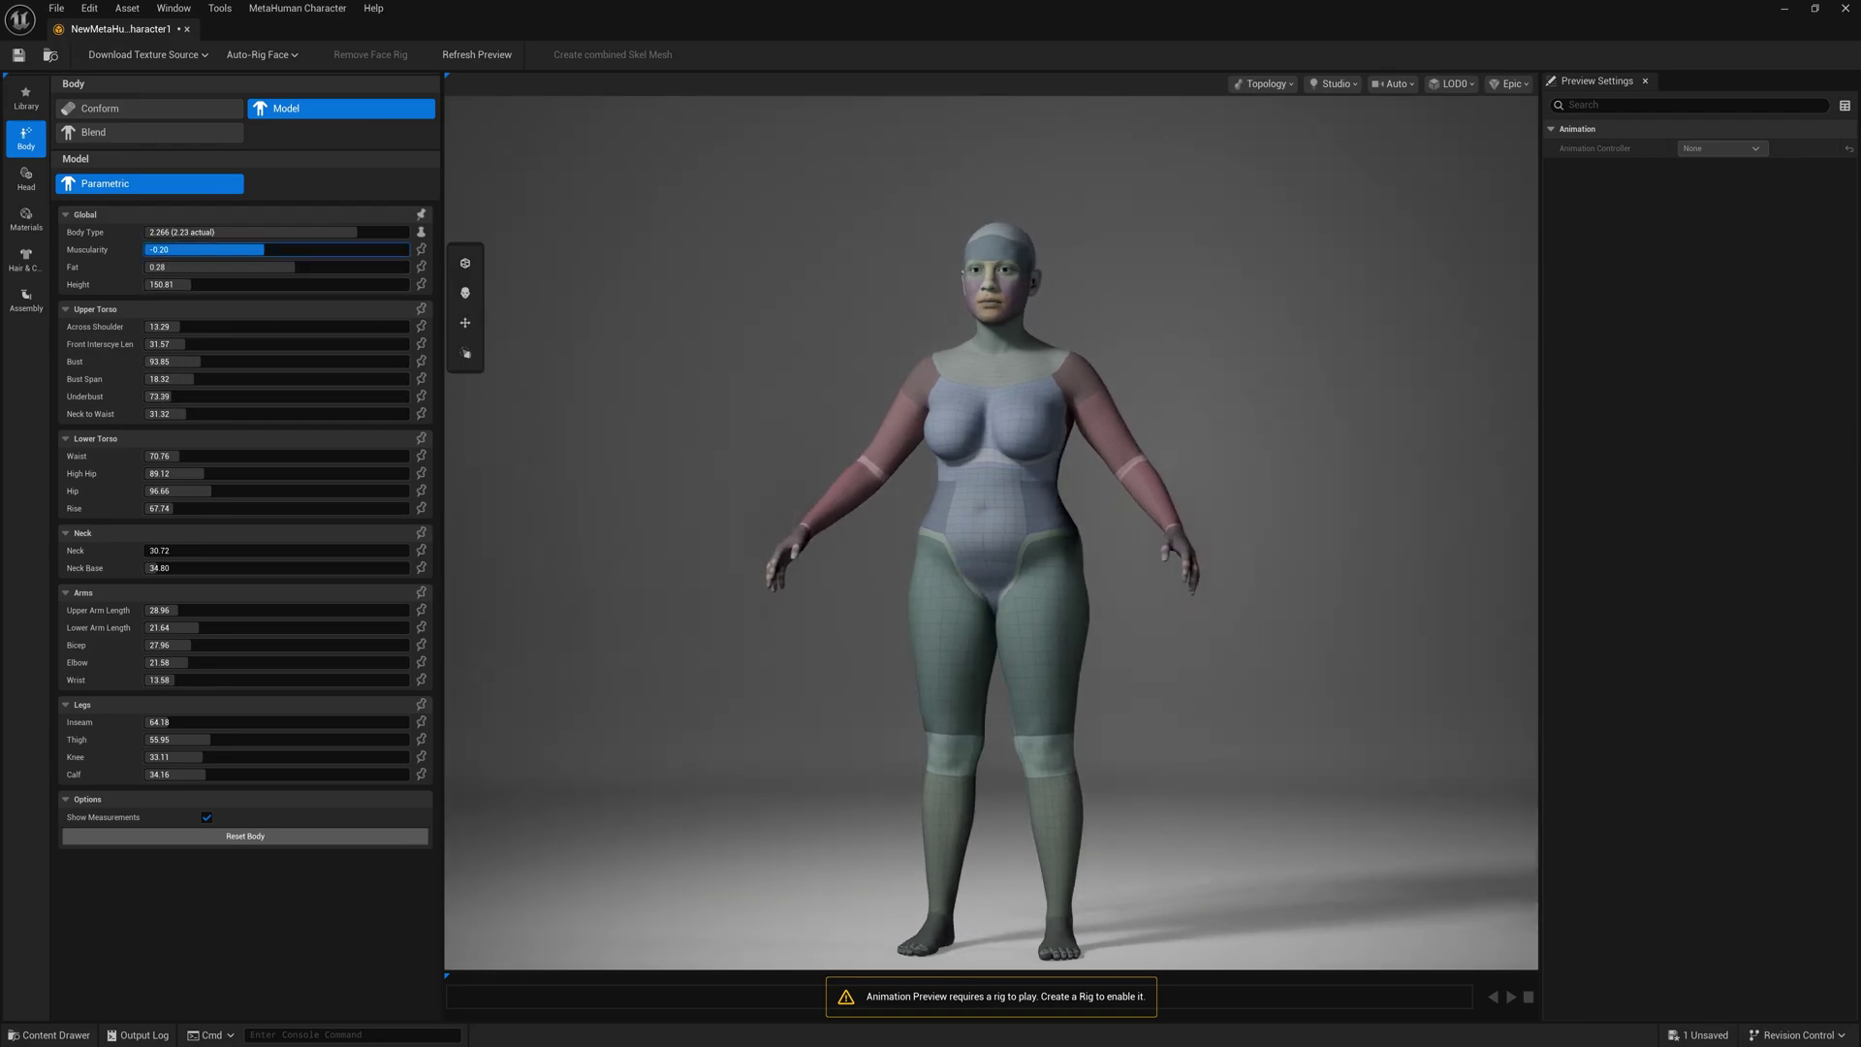
# Set the body's global Muscularity to about 0.236, Fat to about 0.091 and Height to about 165.38
pyautogui.moveTo(264, 249); pyautogui.dragTo(289, 267)
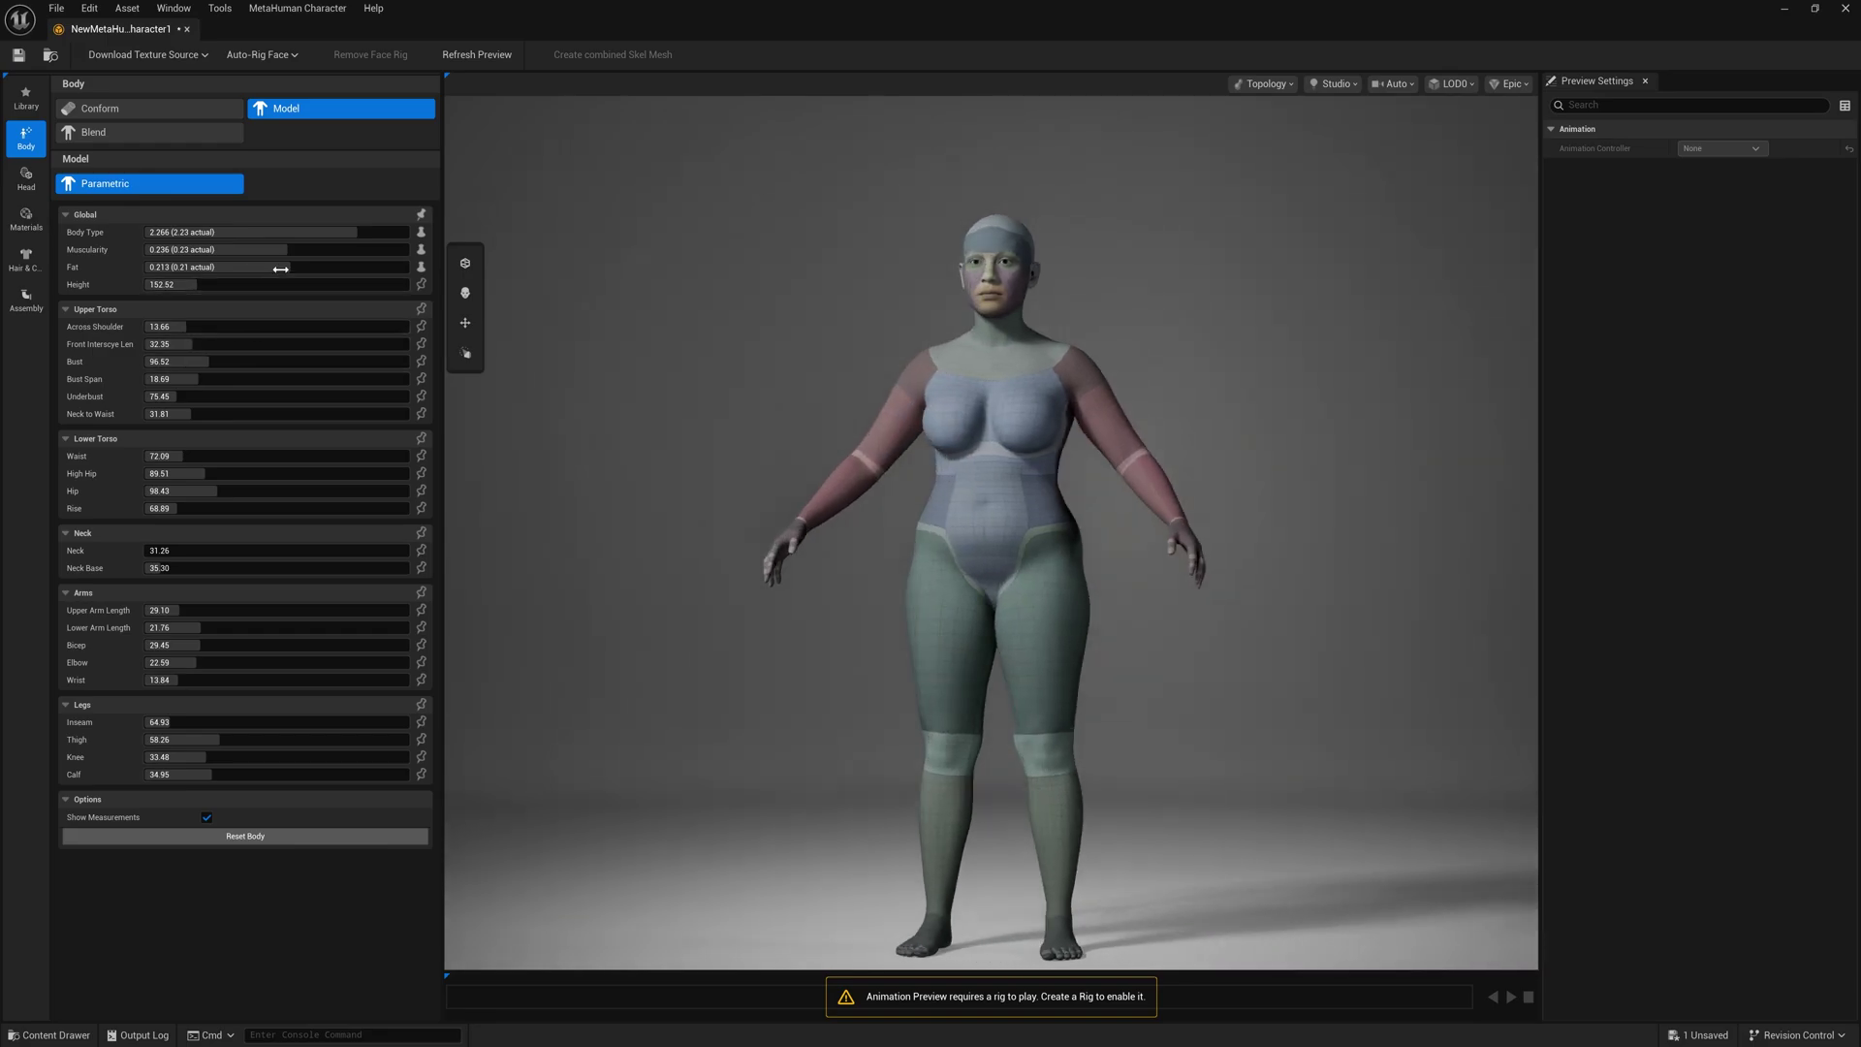
pyautogui.moveTo(280, 269); pyautogui.dragTo(266, 268)
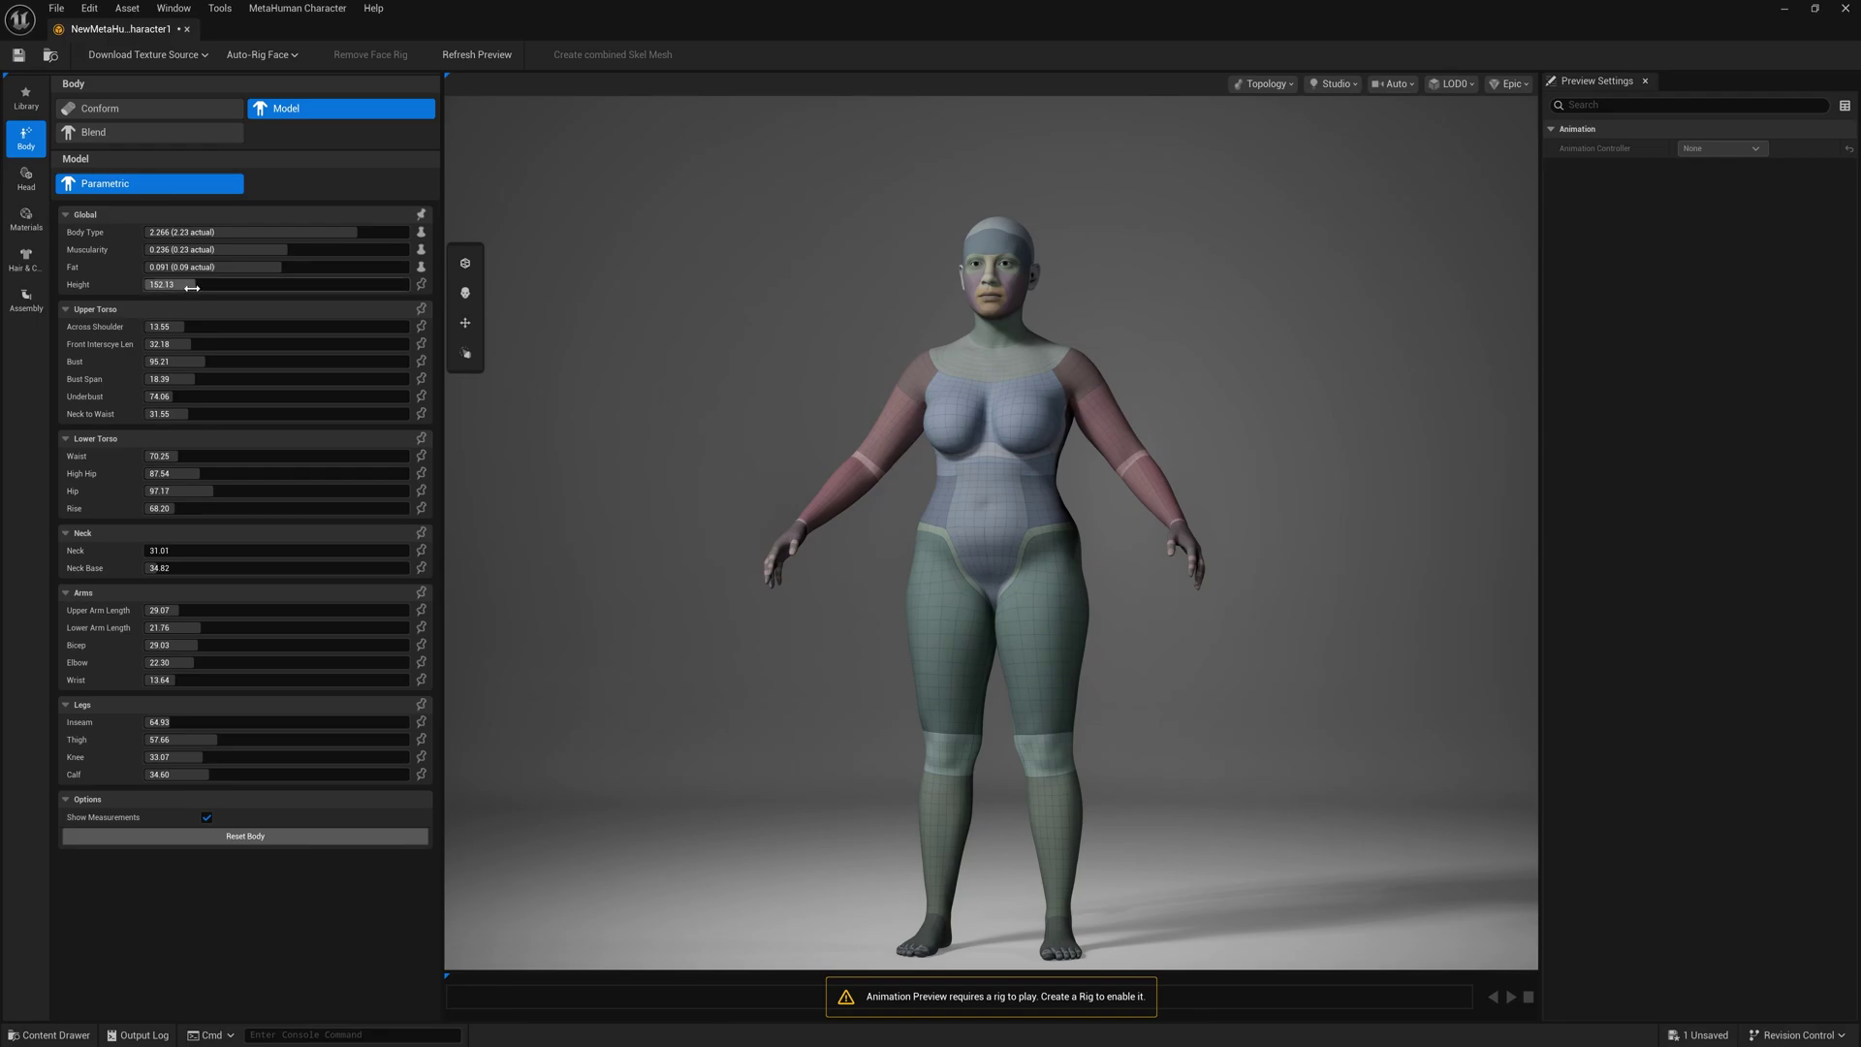
pyautogui.moveTo(192, 288)
pyautogui.mouseDown()
pyautogui.moveTo(257, 288)
pyautogui.moveTo(192, 288)
pyautogui.mouseUp()
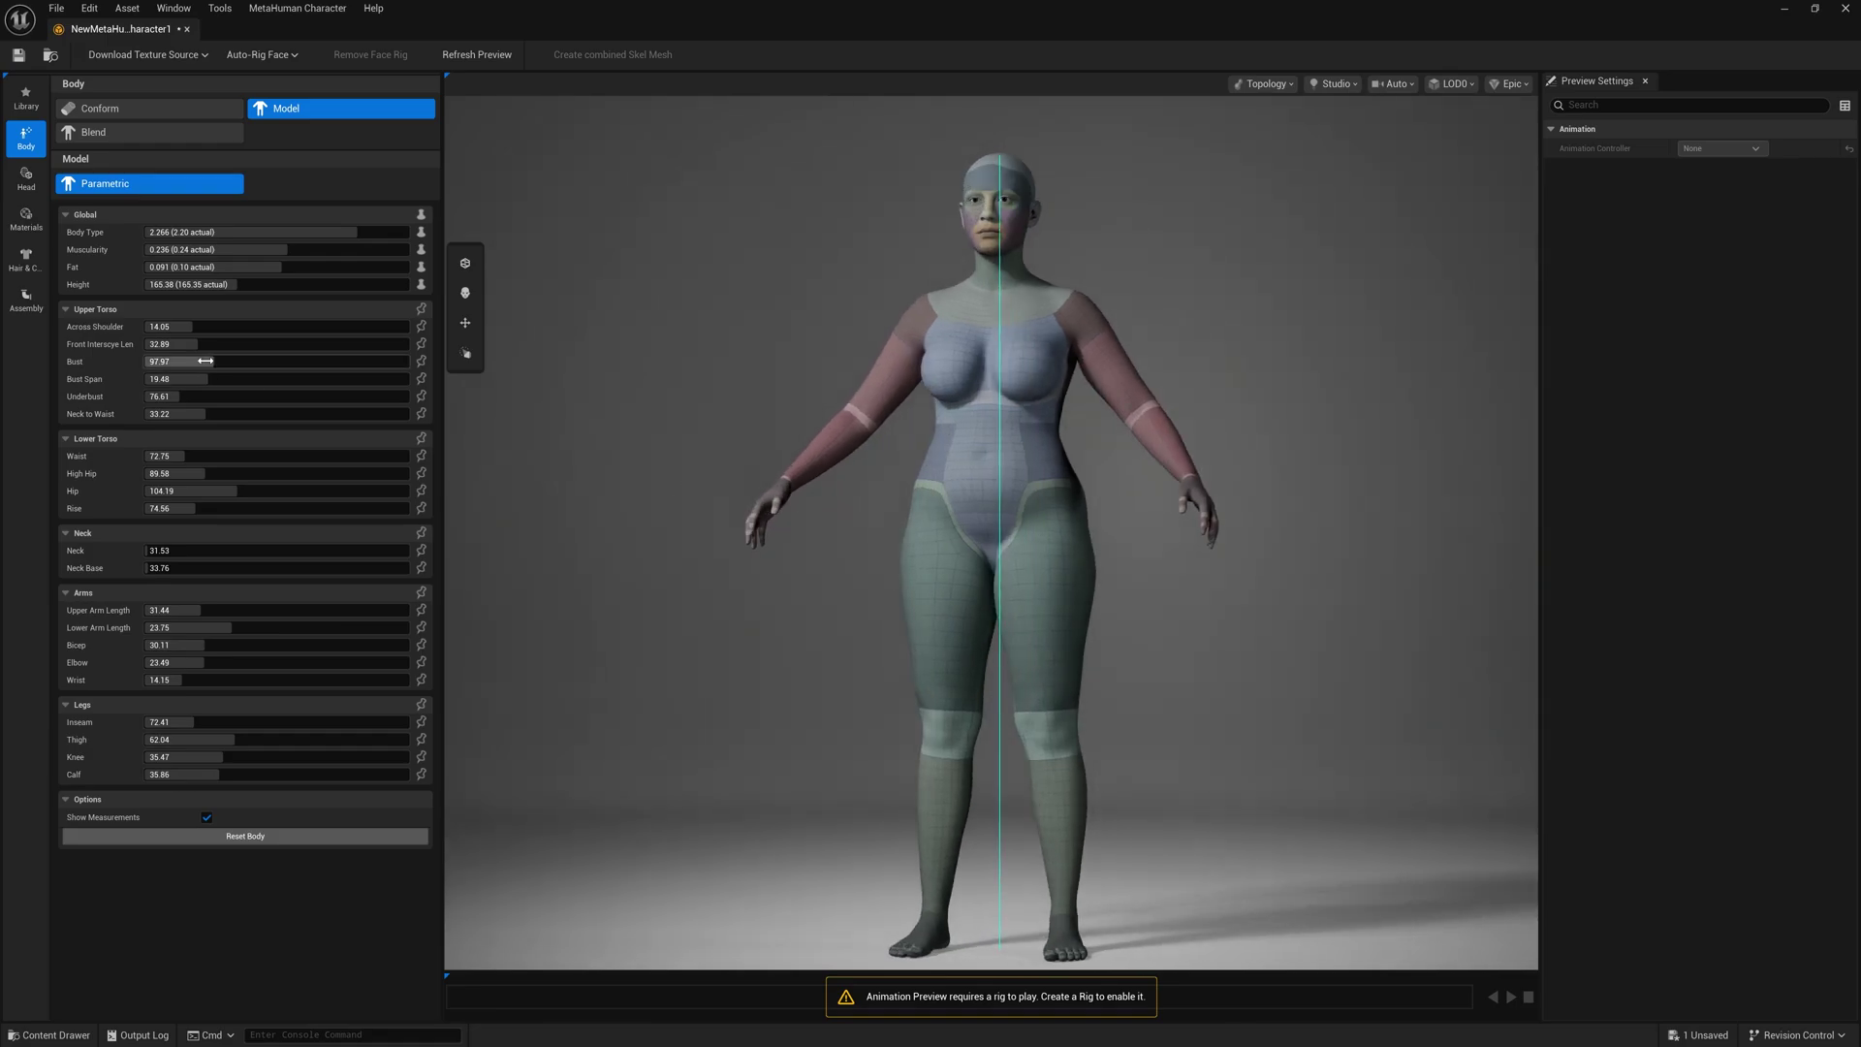
# Set the upper torso's Across Shoulder to about 15.589 and the front interscye length to about 32.272
pyautogui.moveTo(205, 332); pyautogui.dragTo(201, 328)
pyautogui.moveTo(674, 442); pyautogui.dragTo(726, 442)
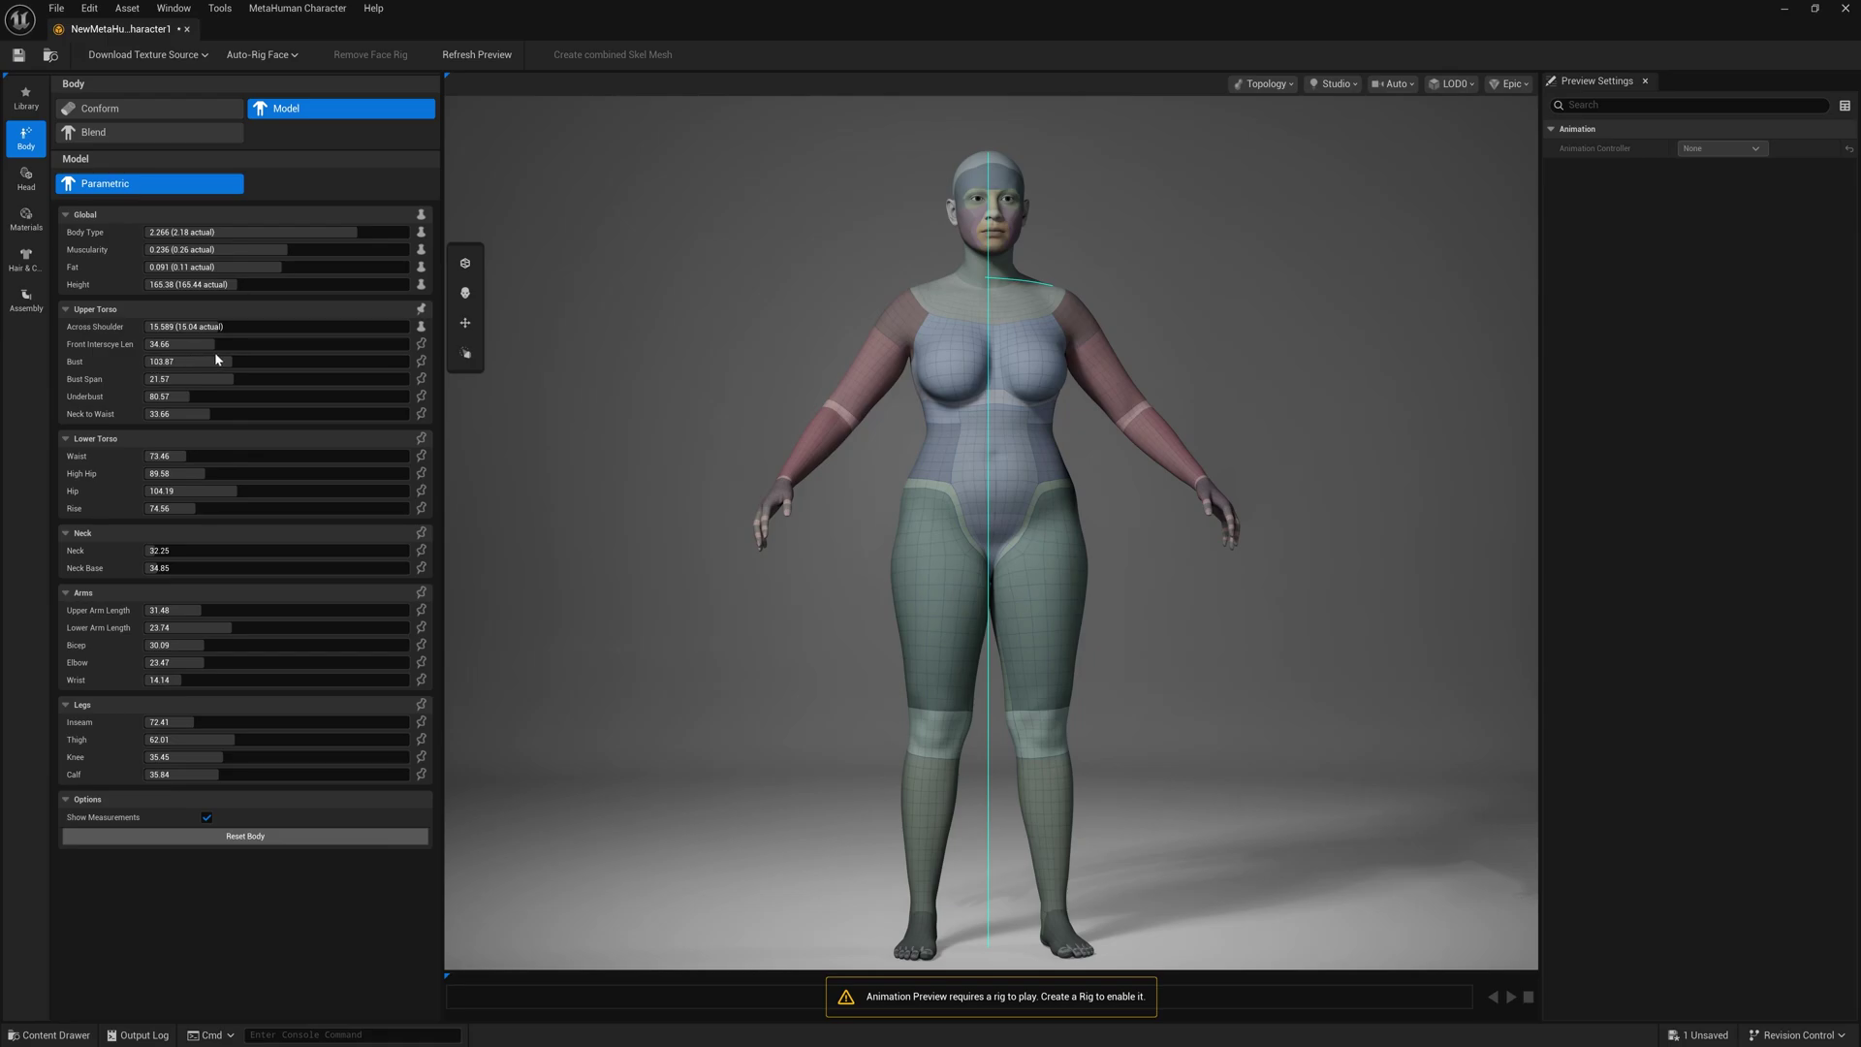
pyautogui.moveTo(212, 345); pyautogui.dragTo(204, 344)
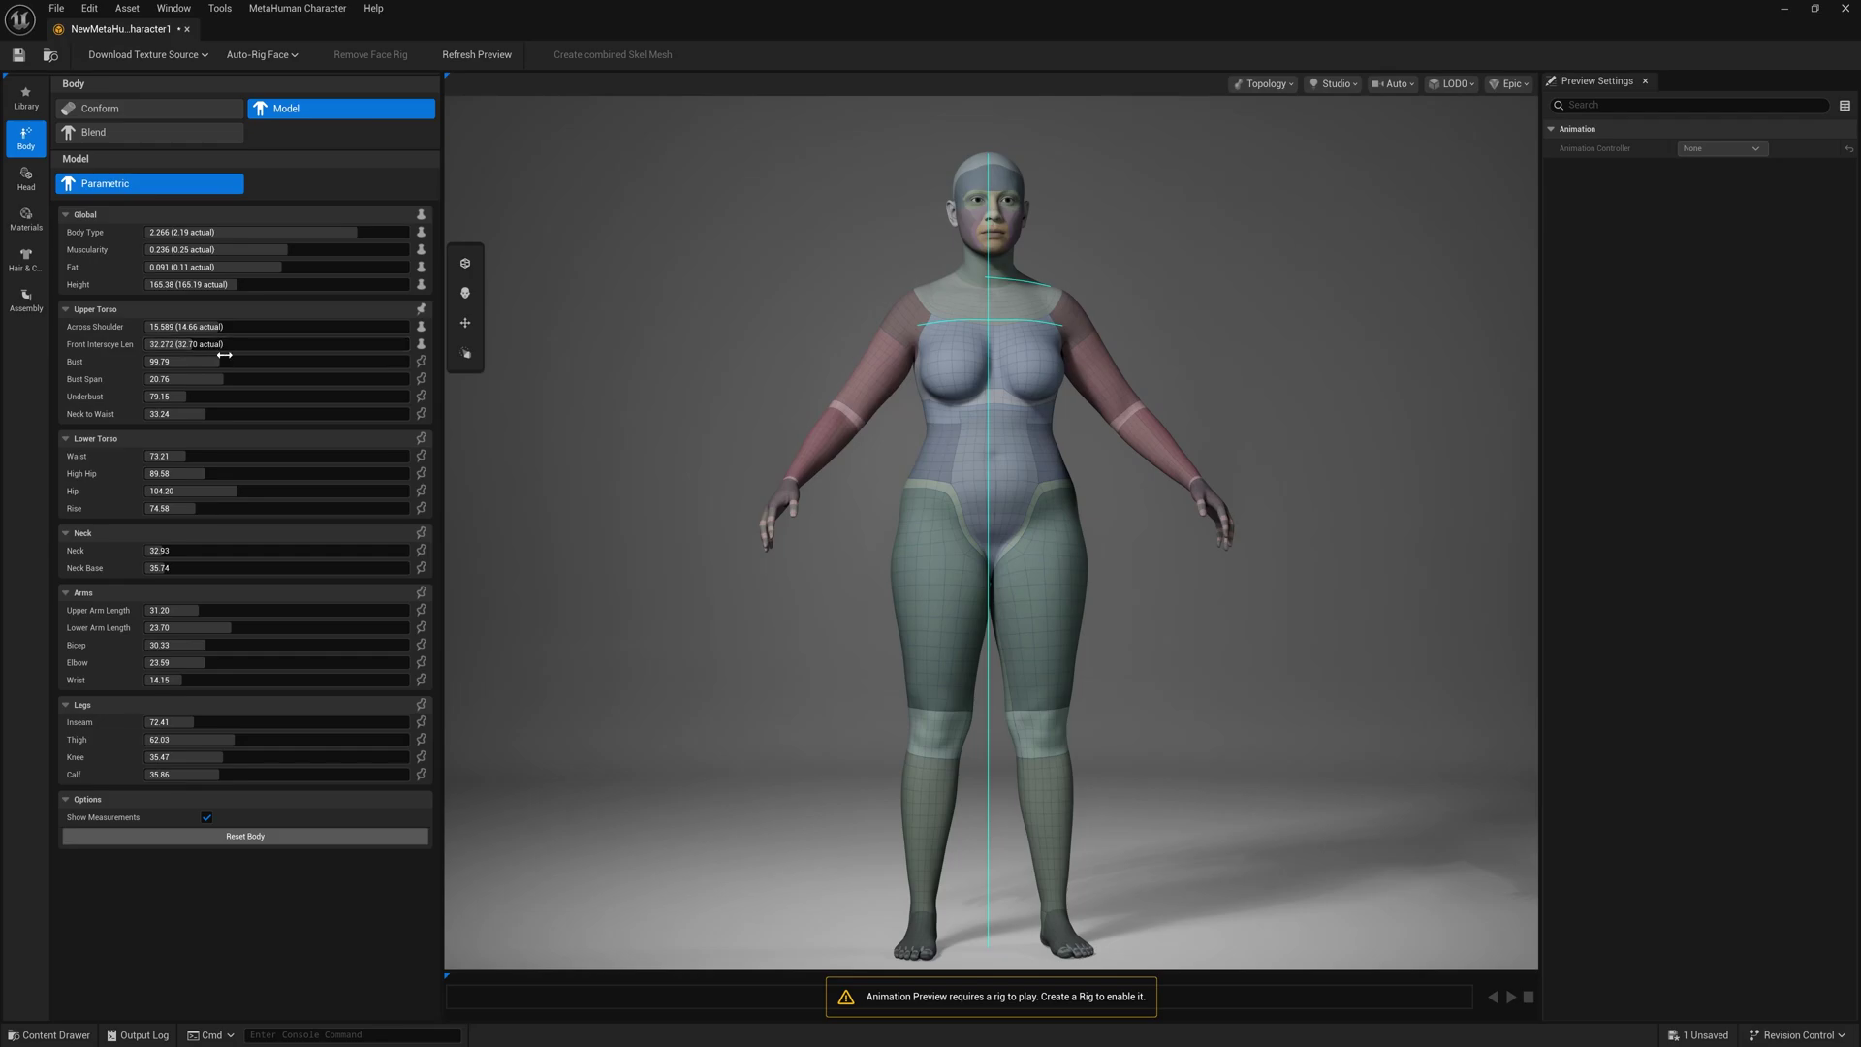
# Set the upper torso's Bust to about 92.857, Bust Span to 20.194, Underbust to 73.63 and Neck to Waist to 35.802
pyautogui.moveTo(224, 356)
pyautogui.mouseDown()
pyautogui.moveTo(240, 356)
pyautogui.moveTo(199, 356)
pyautogui.mouseUp()
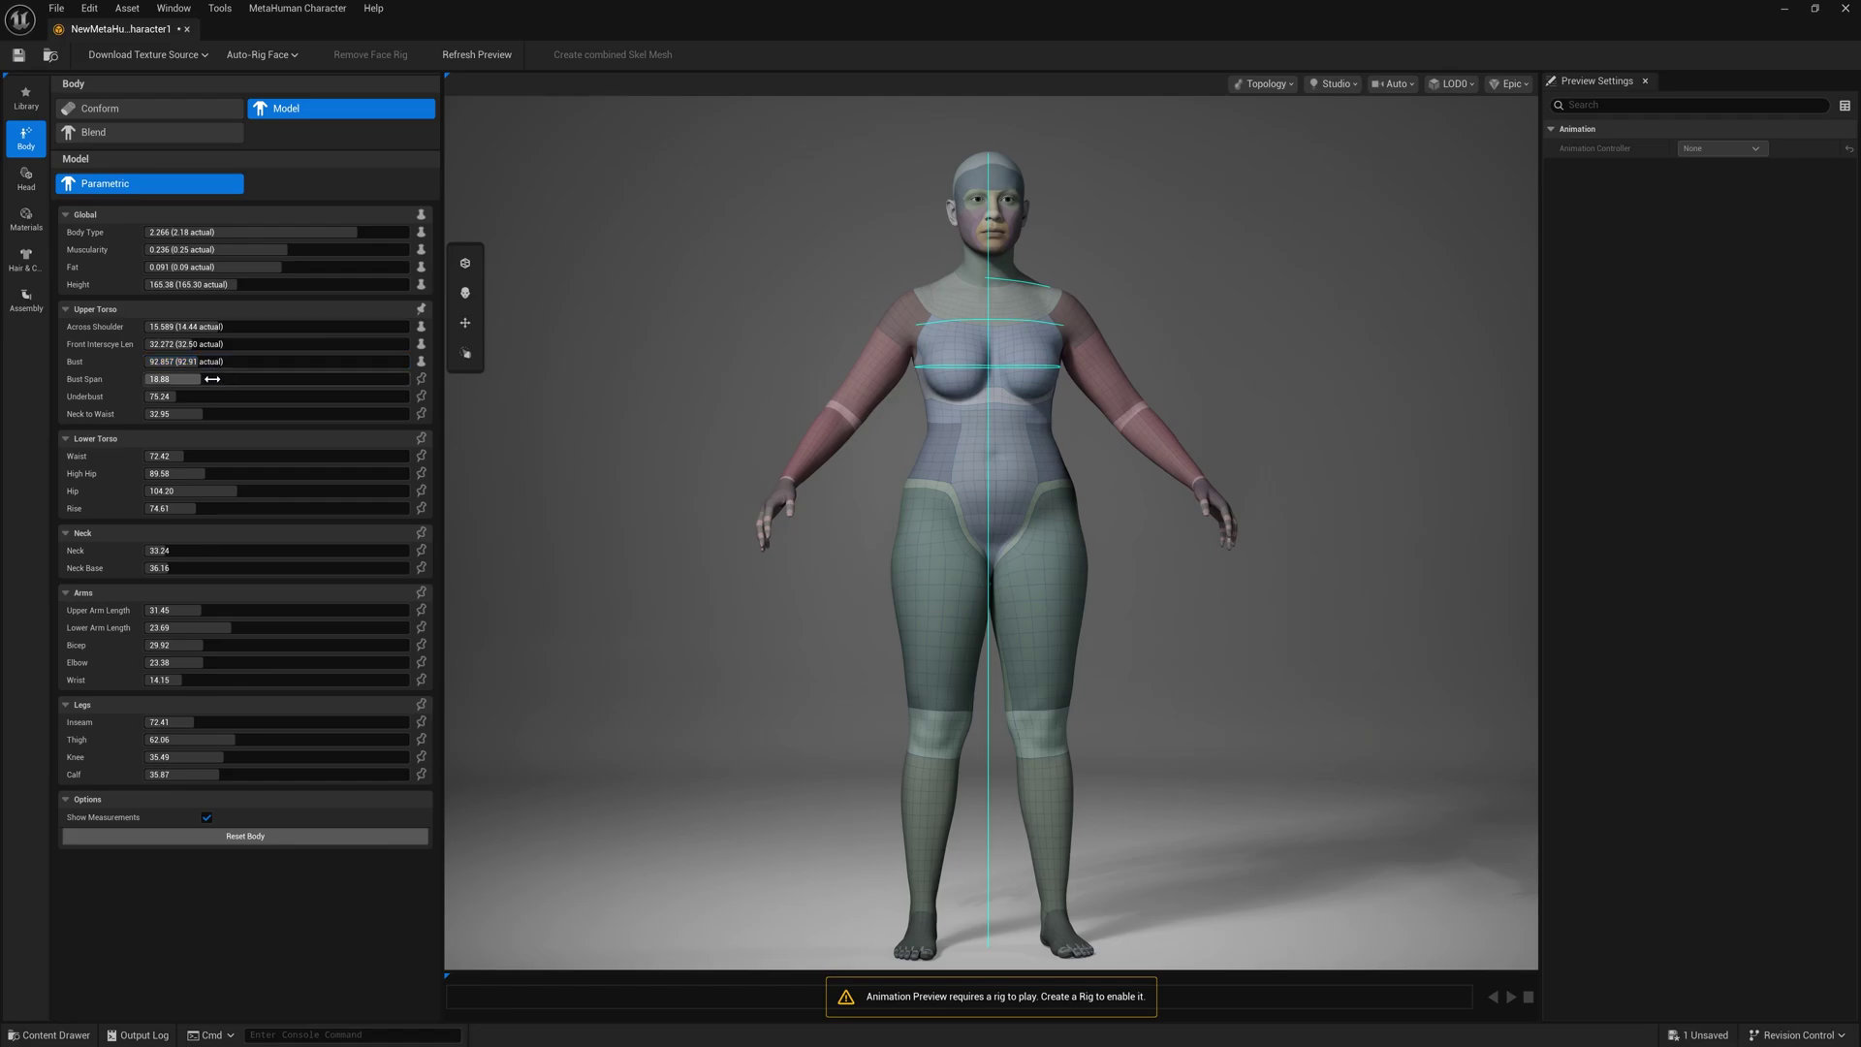
pyautogui.moveTo(200, 379); pyautogui.dragTo(211, 379)
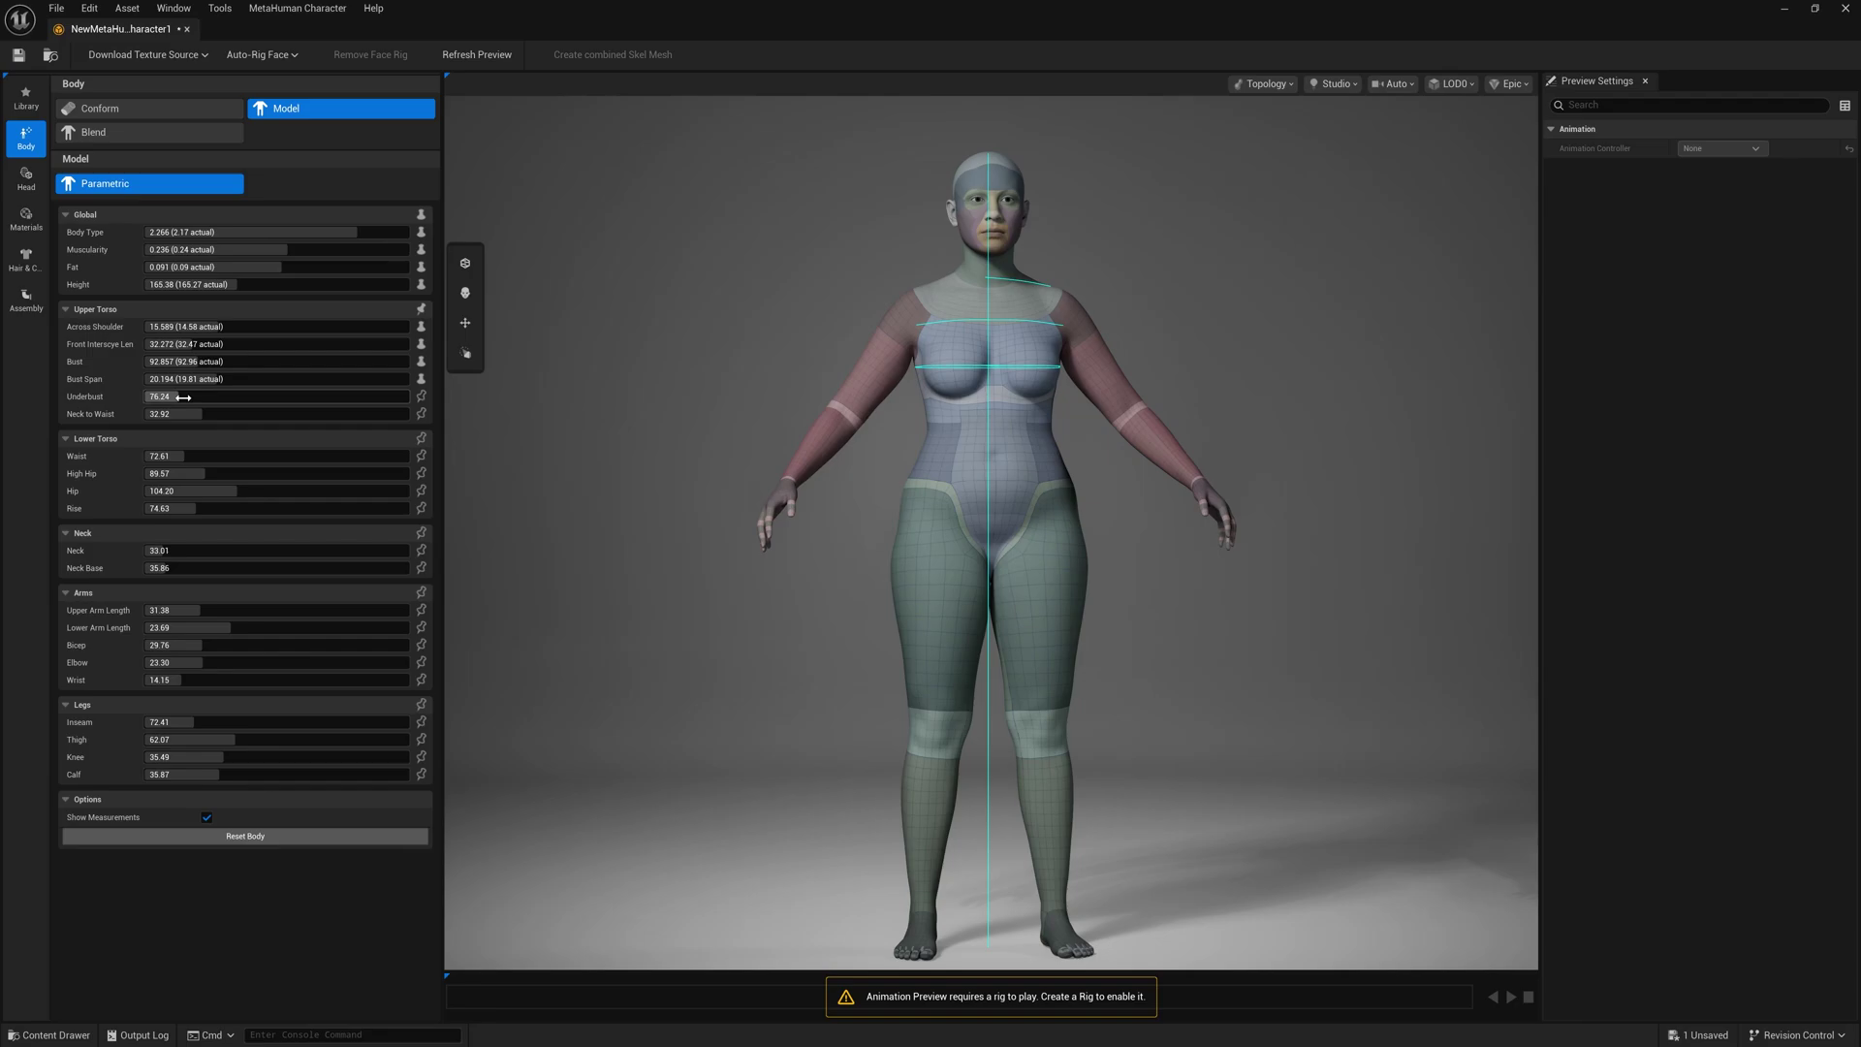
pyautogui.moveTo(186, 396); pyautogui.dragTo(227, 417)
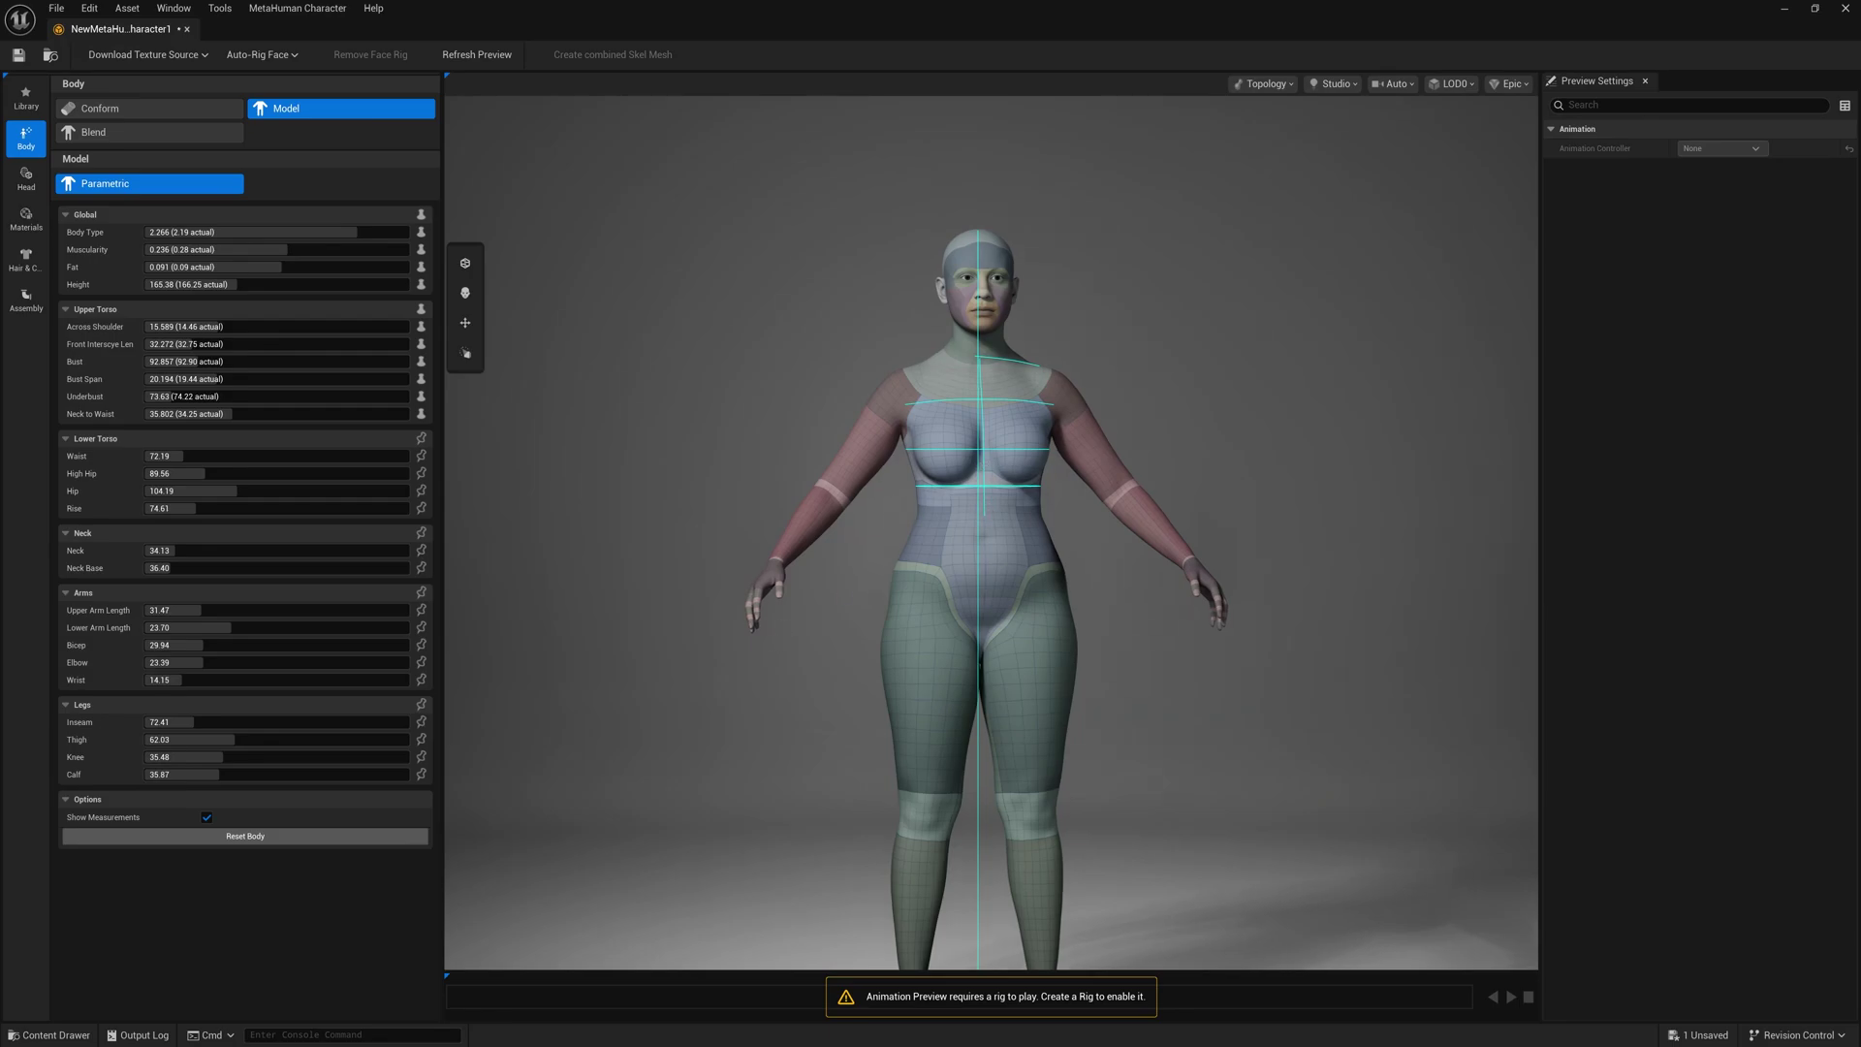
pyautogui.moveTo(979, 446); pyautogui.dragTo(1076, 446)
pyautogui.scroll(8, 885, 486)
pyautogui.scroll(-7, 883, 488)
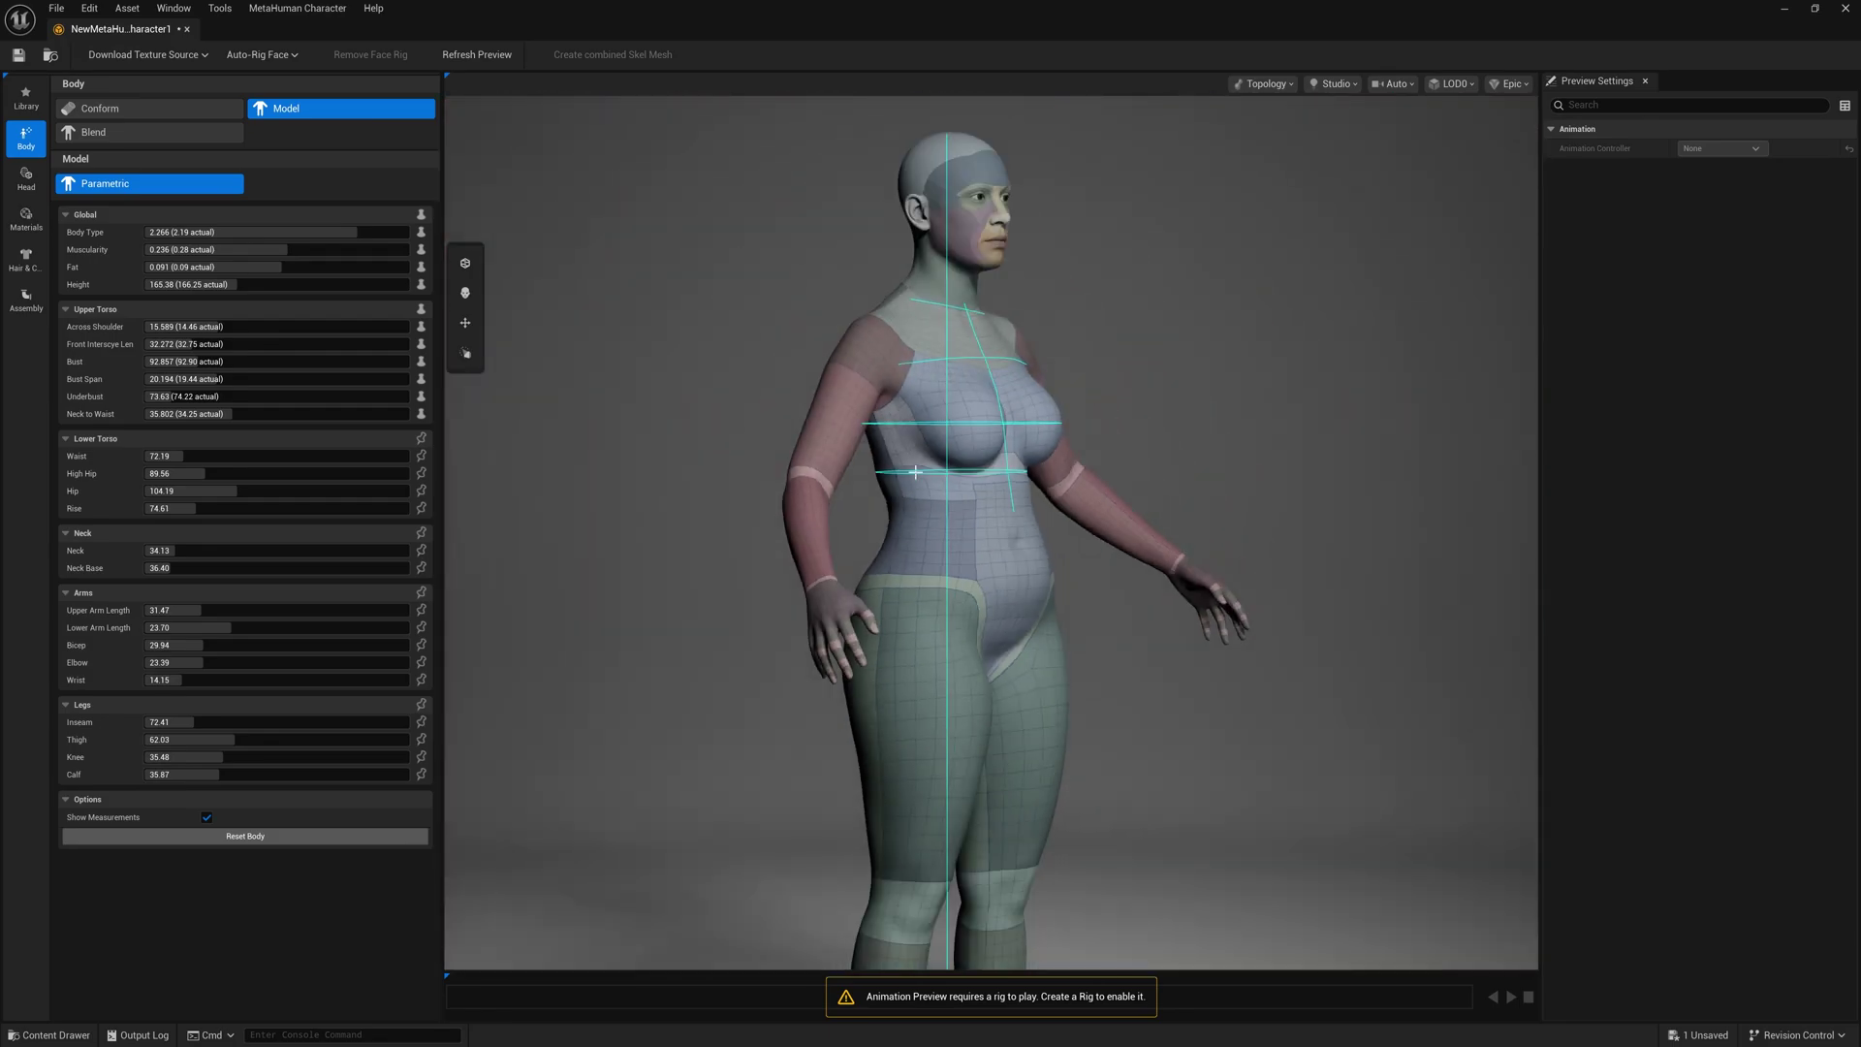
pyautogui.moveTo(915, 472); pyautogui.dragTo(795, 530, button='middle')
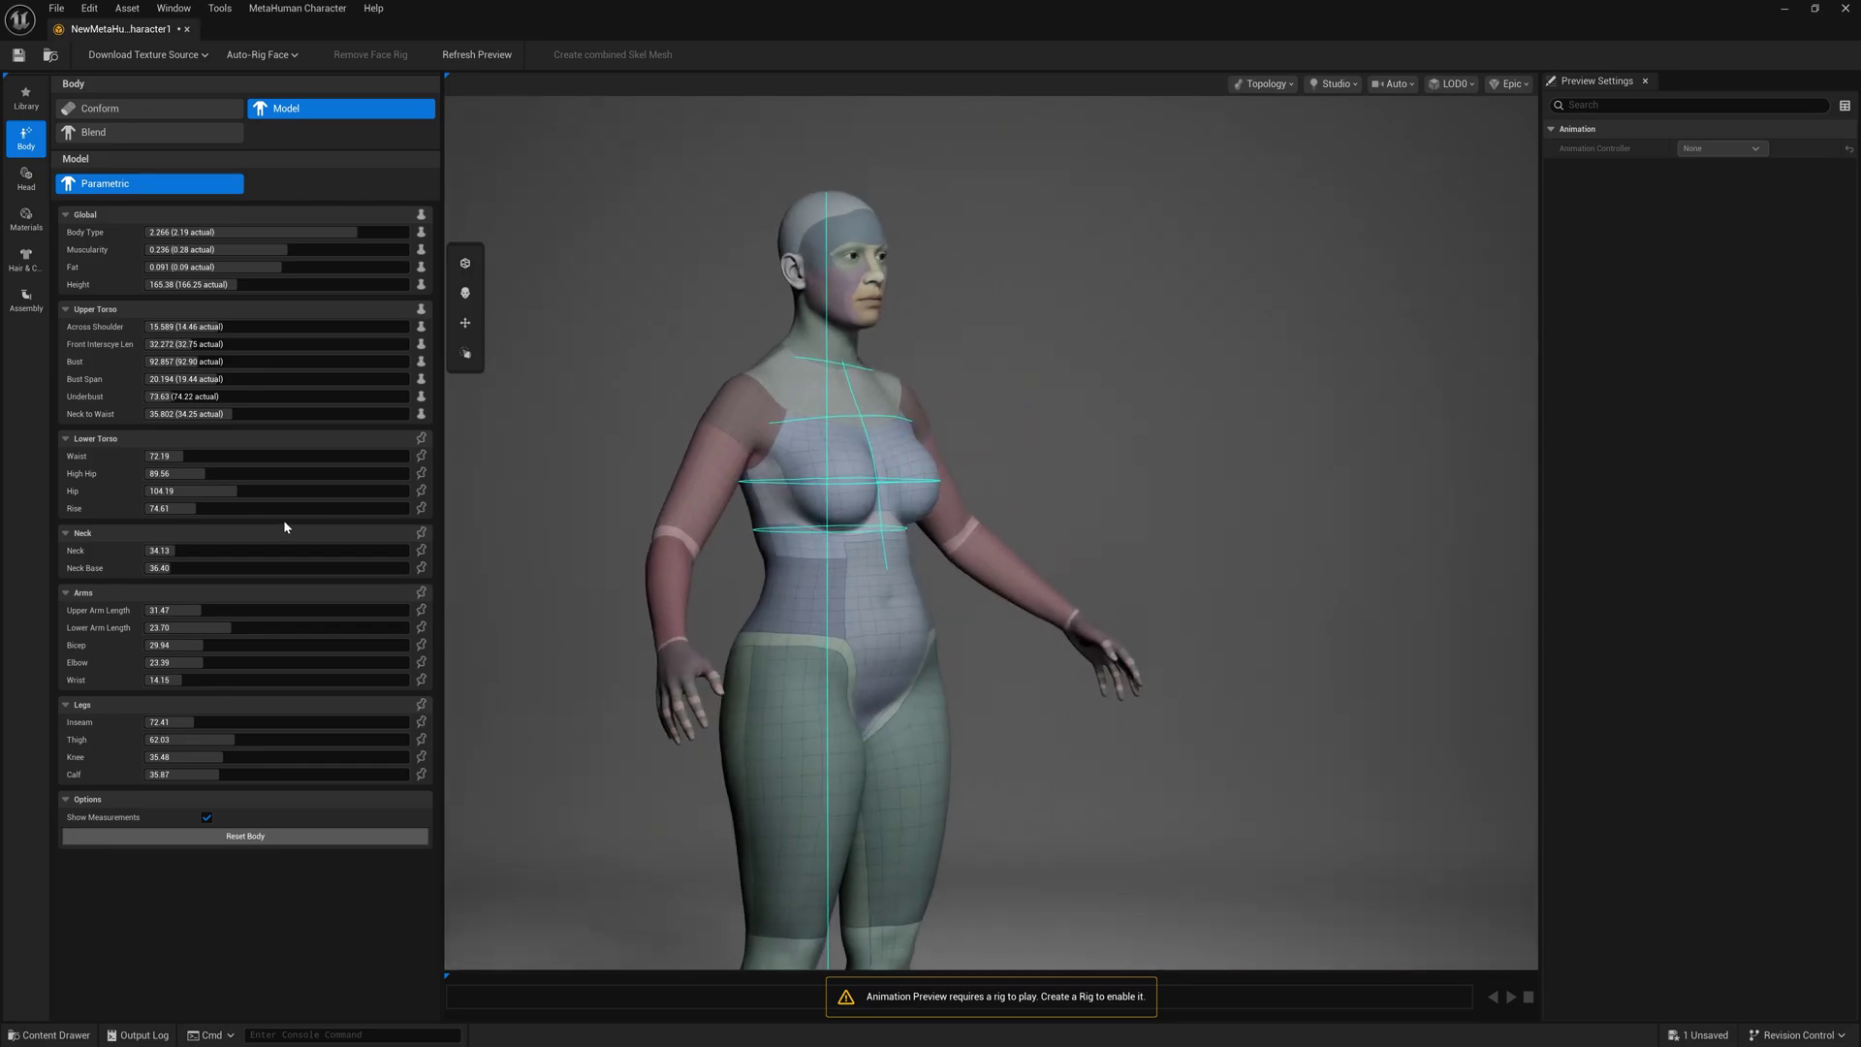
# Set the lower torso's Waist to about 67.853 and High Hip to about 72.396
pyautogui.moveTo(185, 456); pyautogui.dragTo(195, 456)
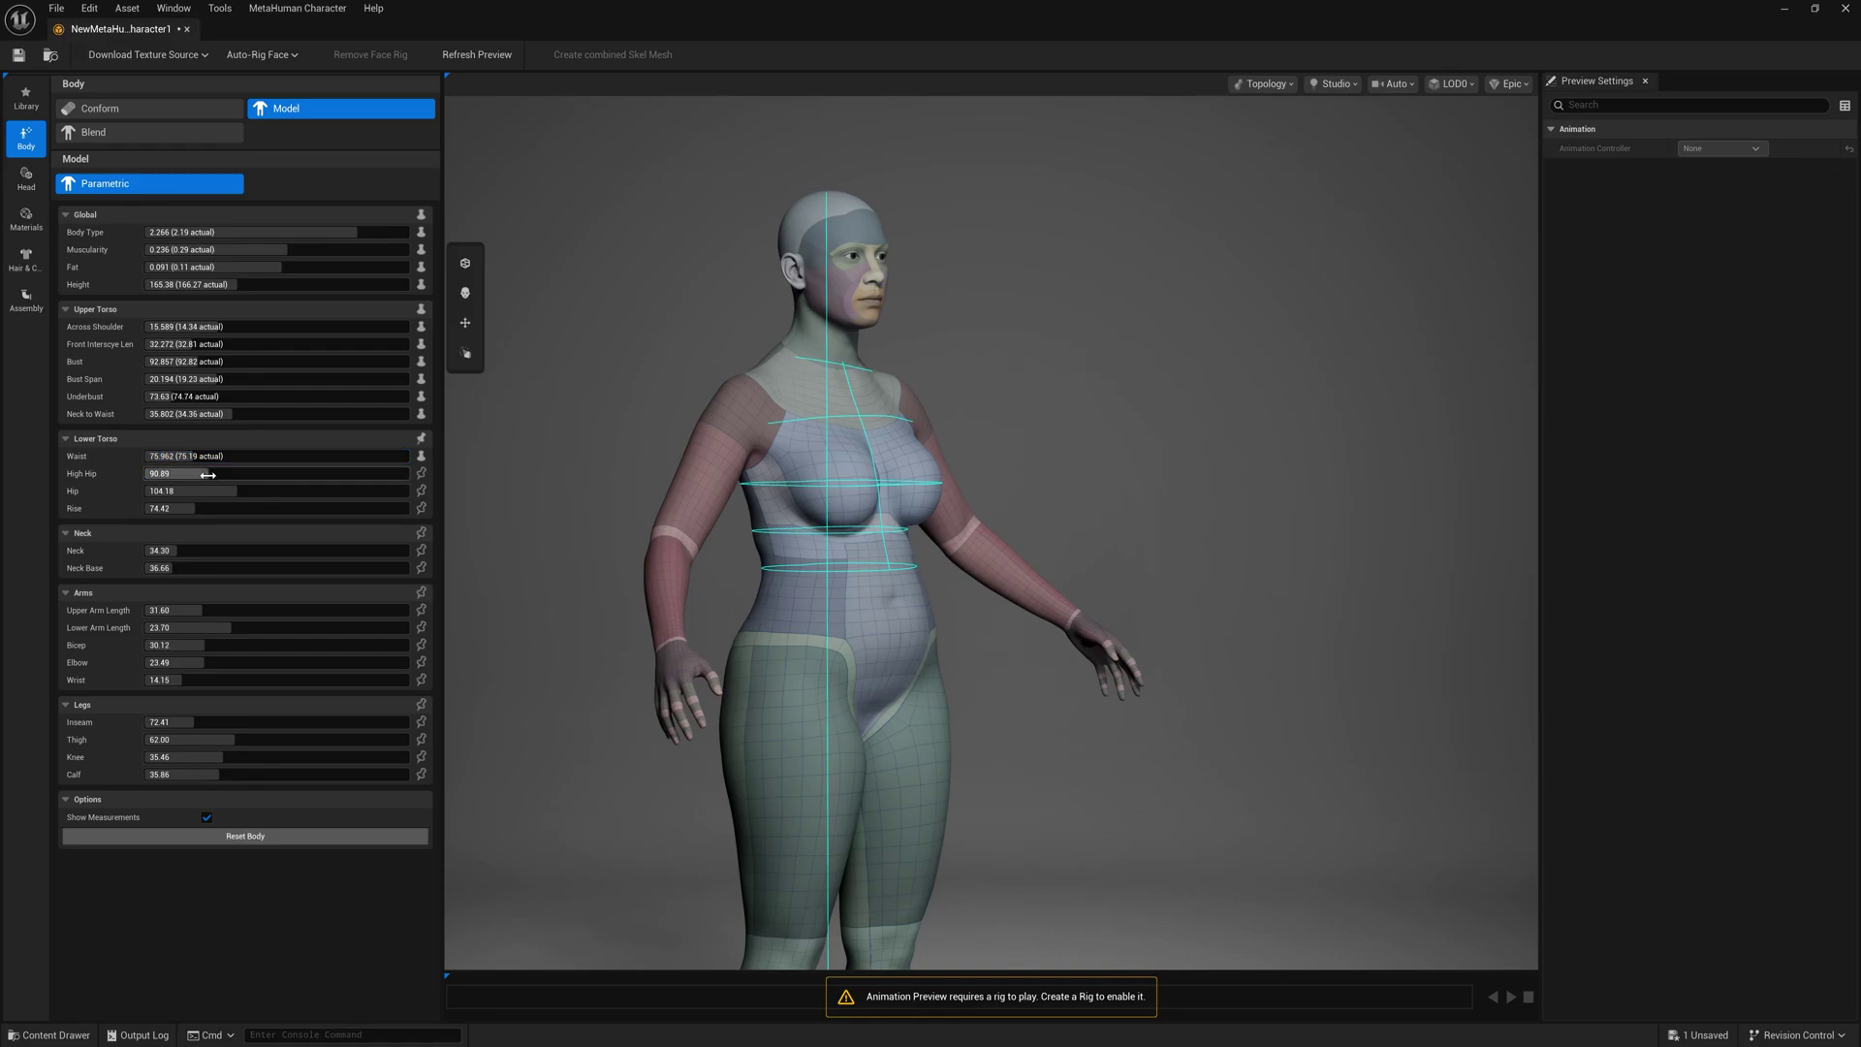
pyautogui.moveTo(218, 473); pyautogui.dragTo(169, 473)
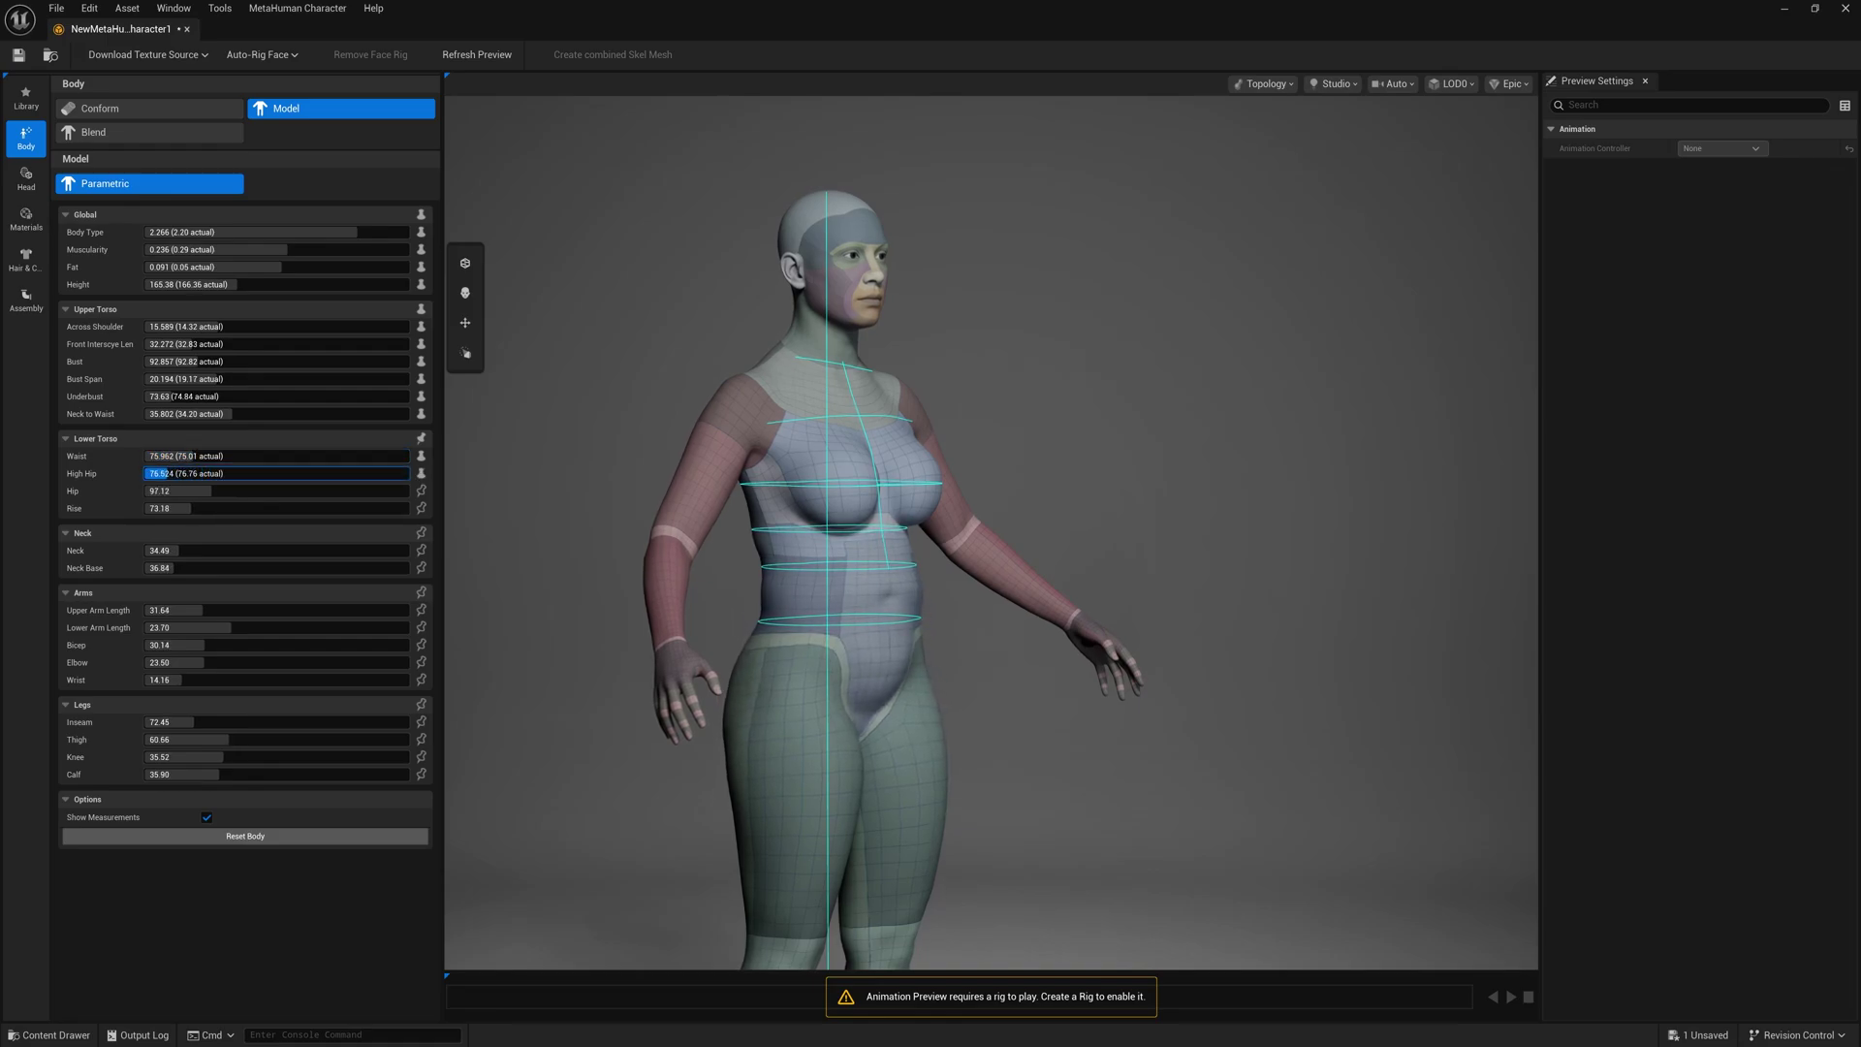
pyautogui.moveTo(824, 611); pyautogui.dragTo(596, 611)
pyautogui.moveTo(189, 456); pyautogui.dragTo(165, 455)
pyautogui.moveTo(593, 454); pyautogui.dragTo(839, 464)
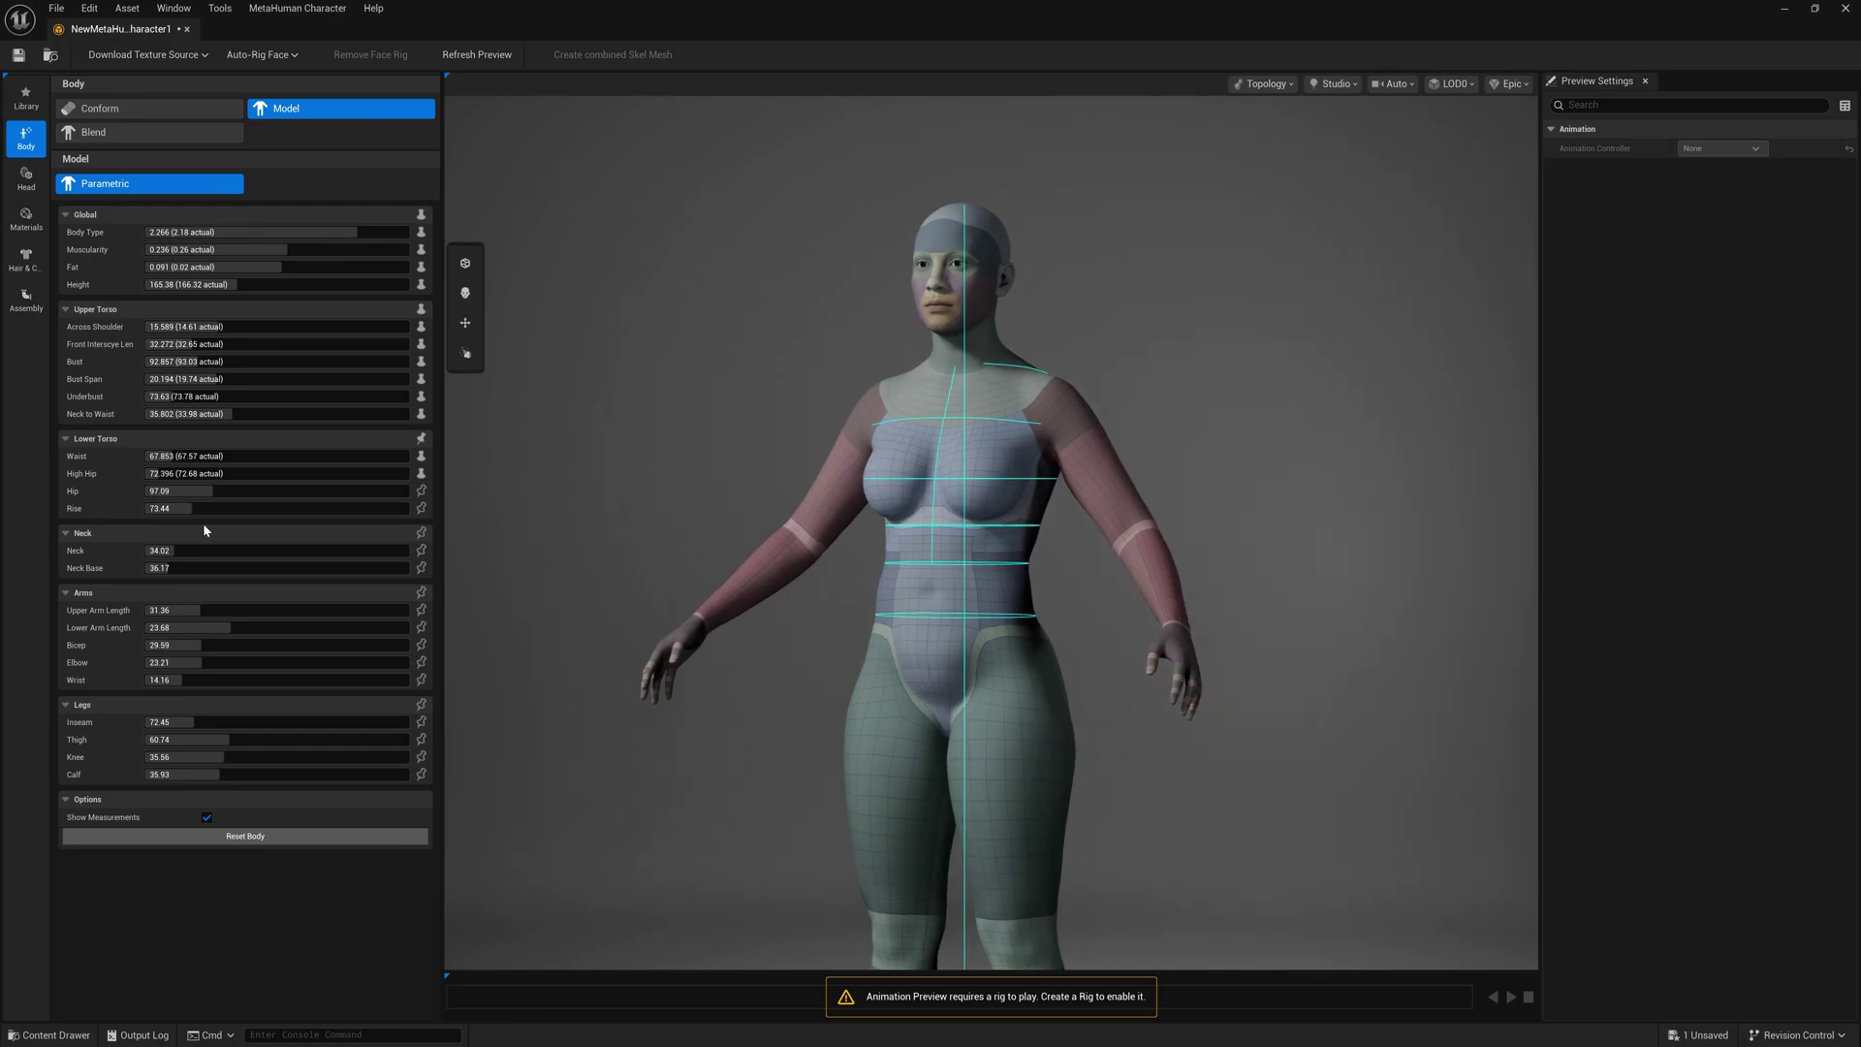
# Set the lower torso's Hip to about 90.355 and Rise to about 72.793
pyautogui.moveTo(206, 491); pyautogui.dragTo(187, 490)
pyautogui.moveTo(621, 465); pyautogui.dragTo(867, 465)
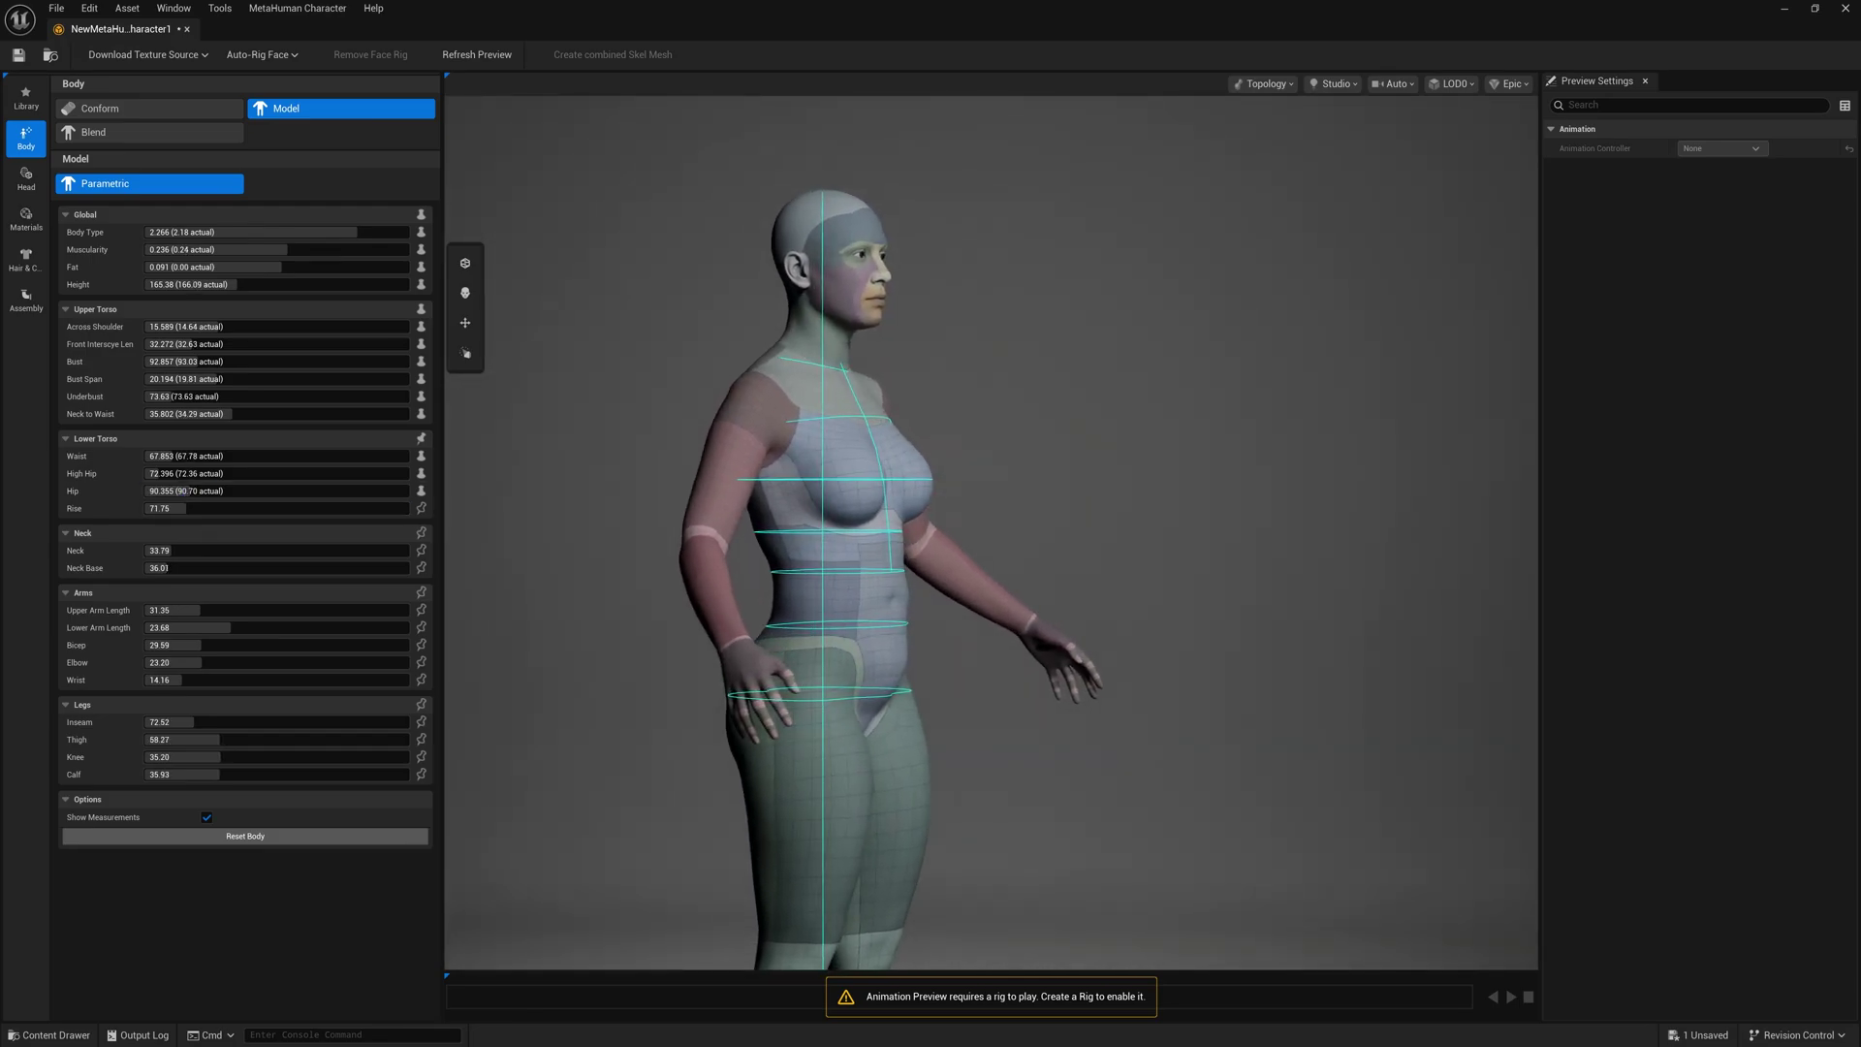
pyautogui.moveTo(1047, 484); pyautogui.dragTo(1163, 485)
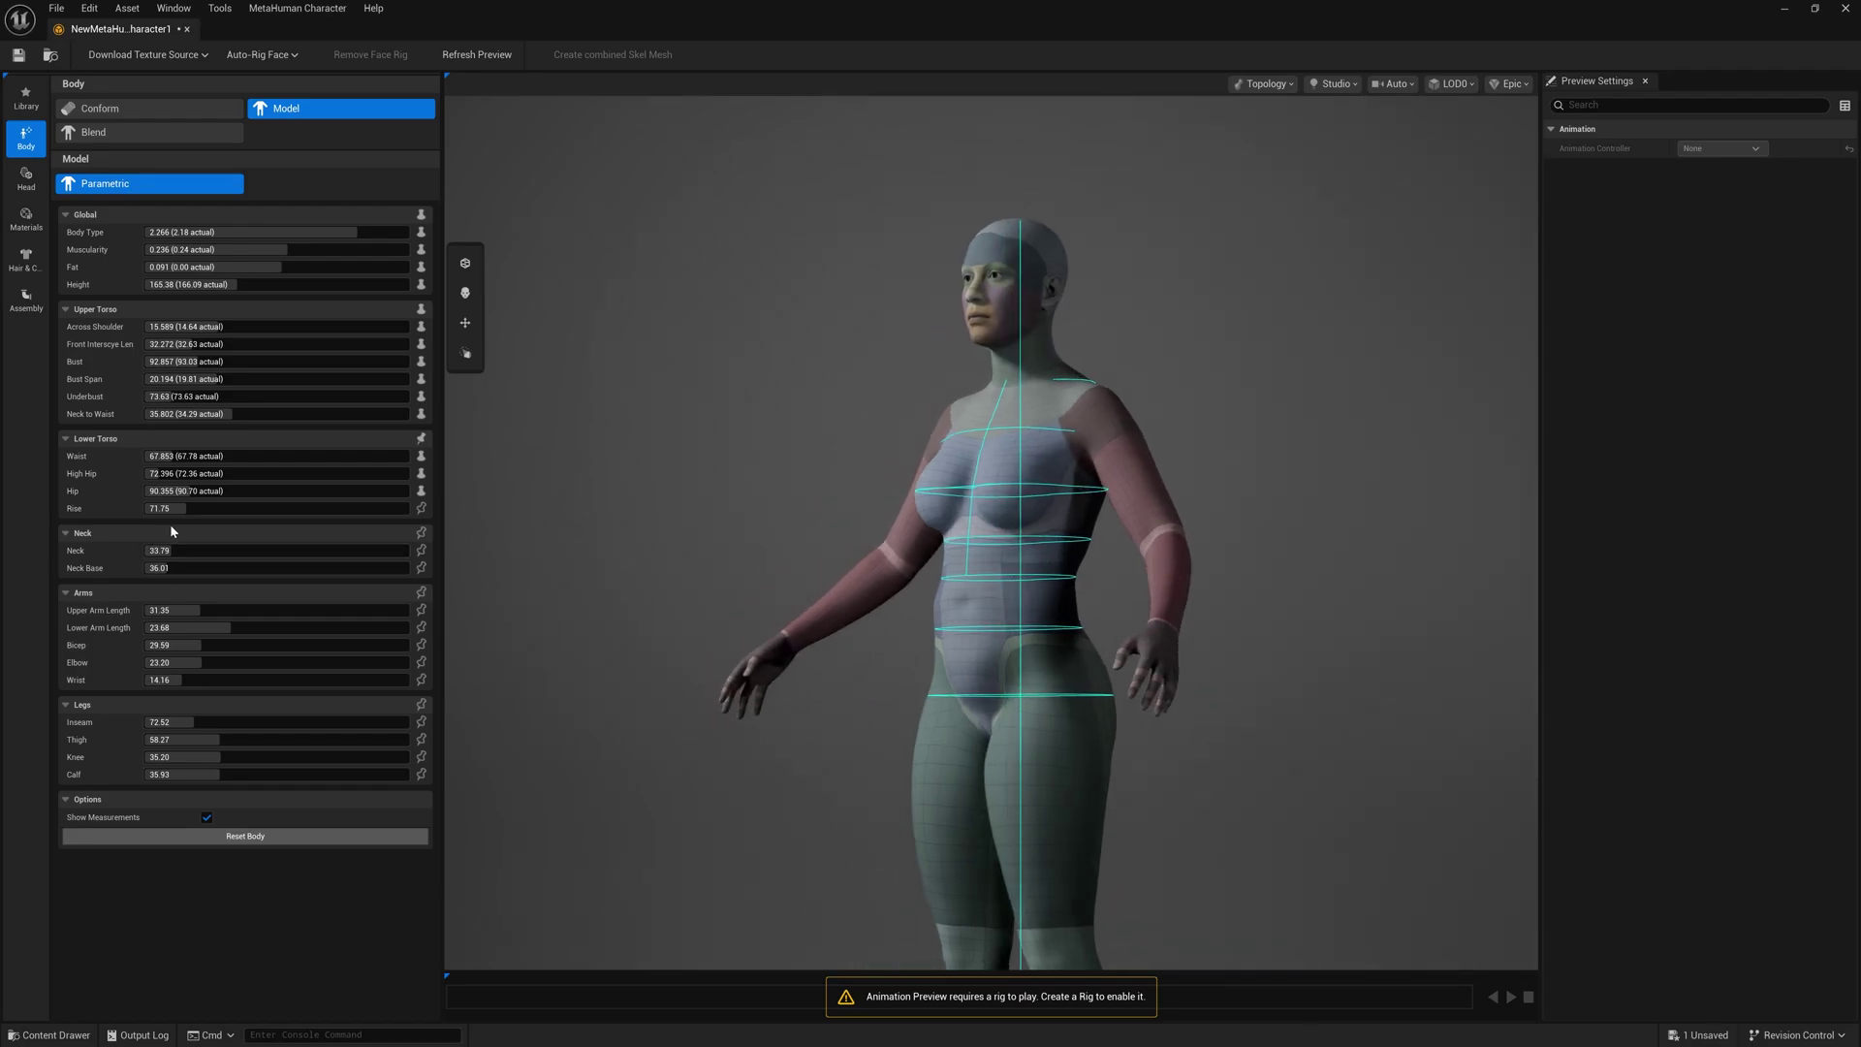
pyautogui.moveTo(179, 513); pyautogui.dragTo(191, 513)
pyautogui.moveTo(736, 666); pyautogui.dragTo(898, 666)
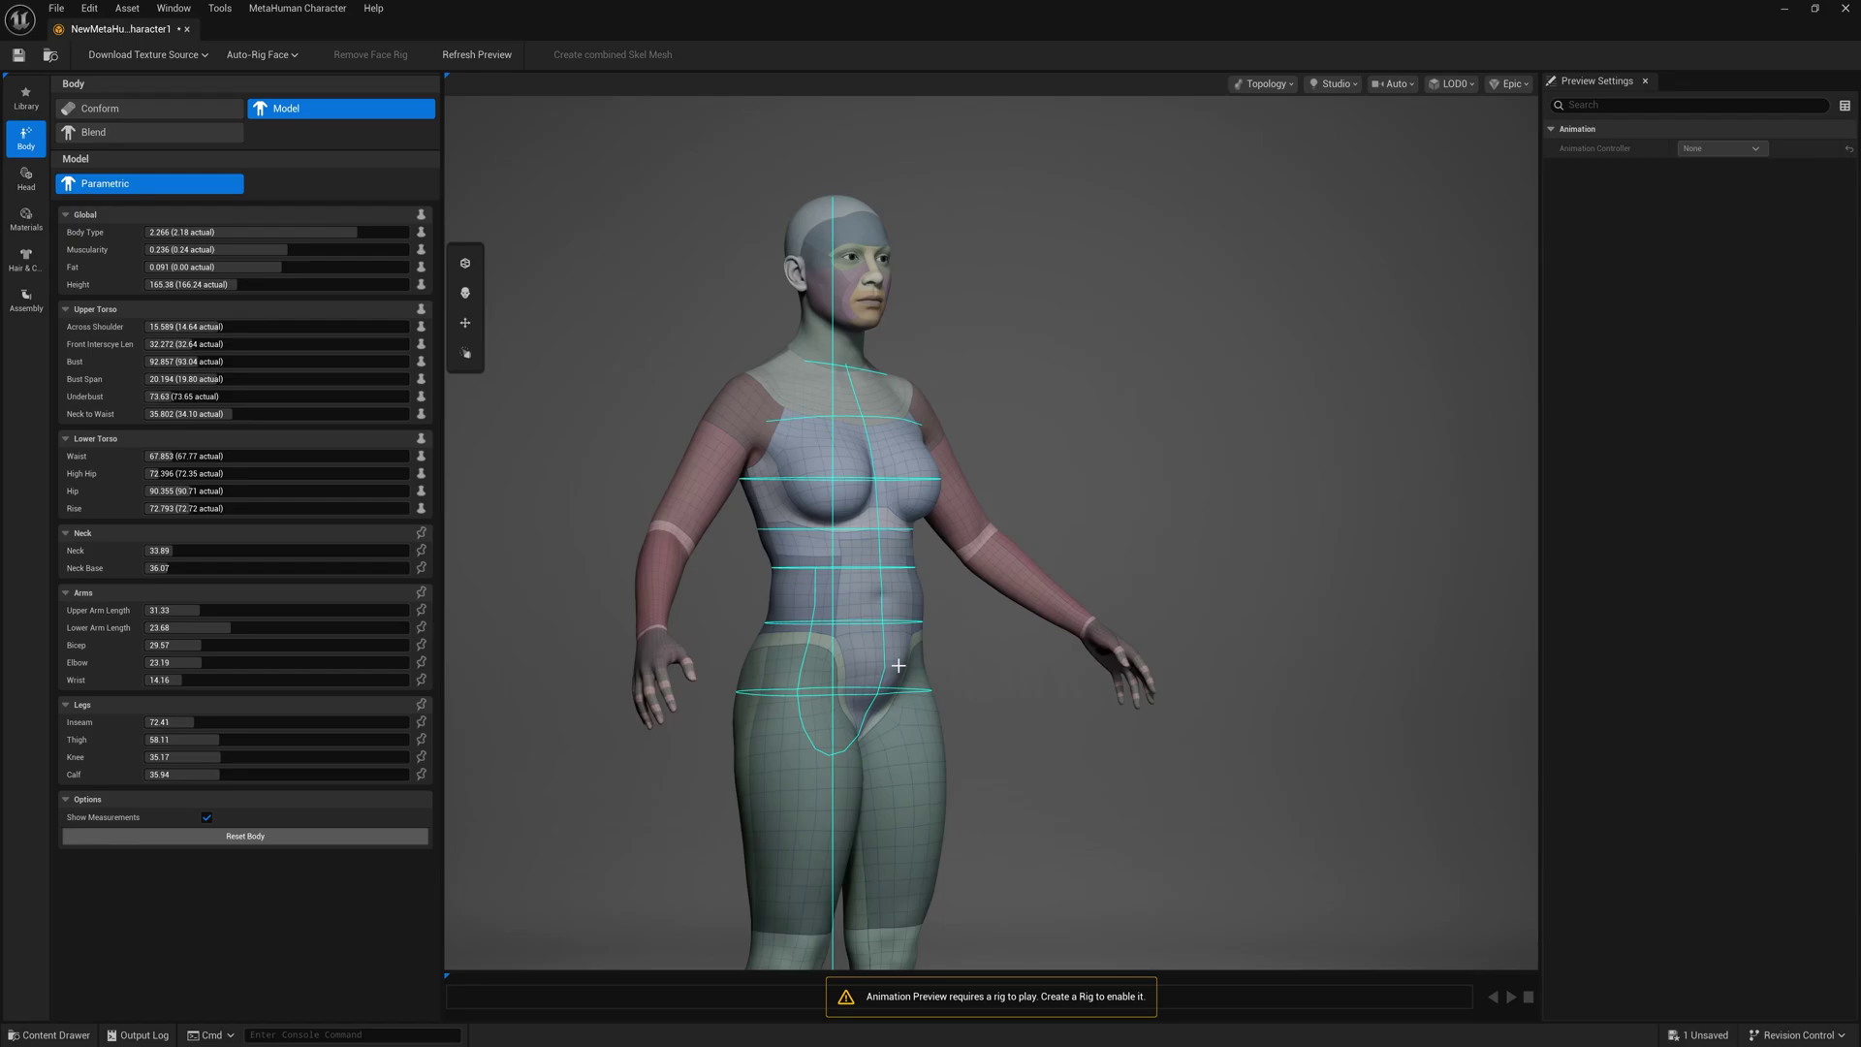
# Set the Neck measurement to about 33.26 and Neck Base to about 37.568
pyautogui.scroll(2, 848, 645)
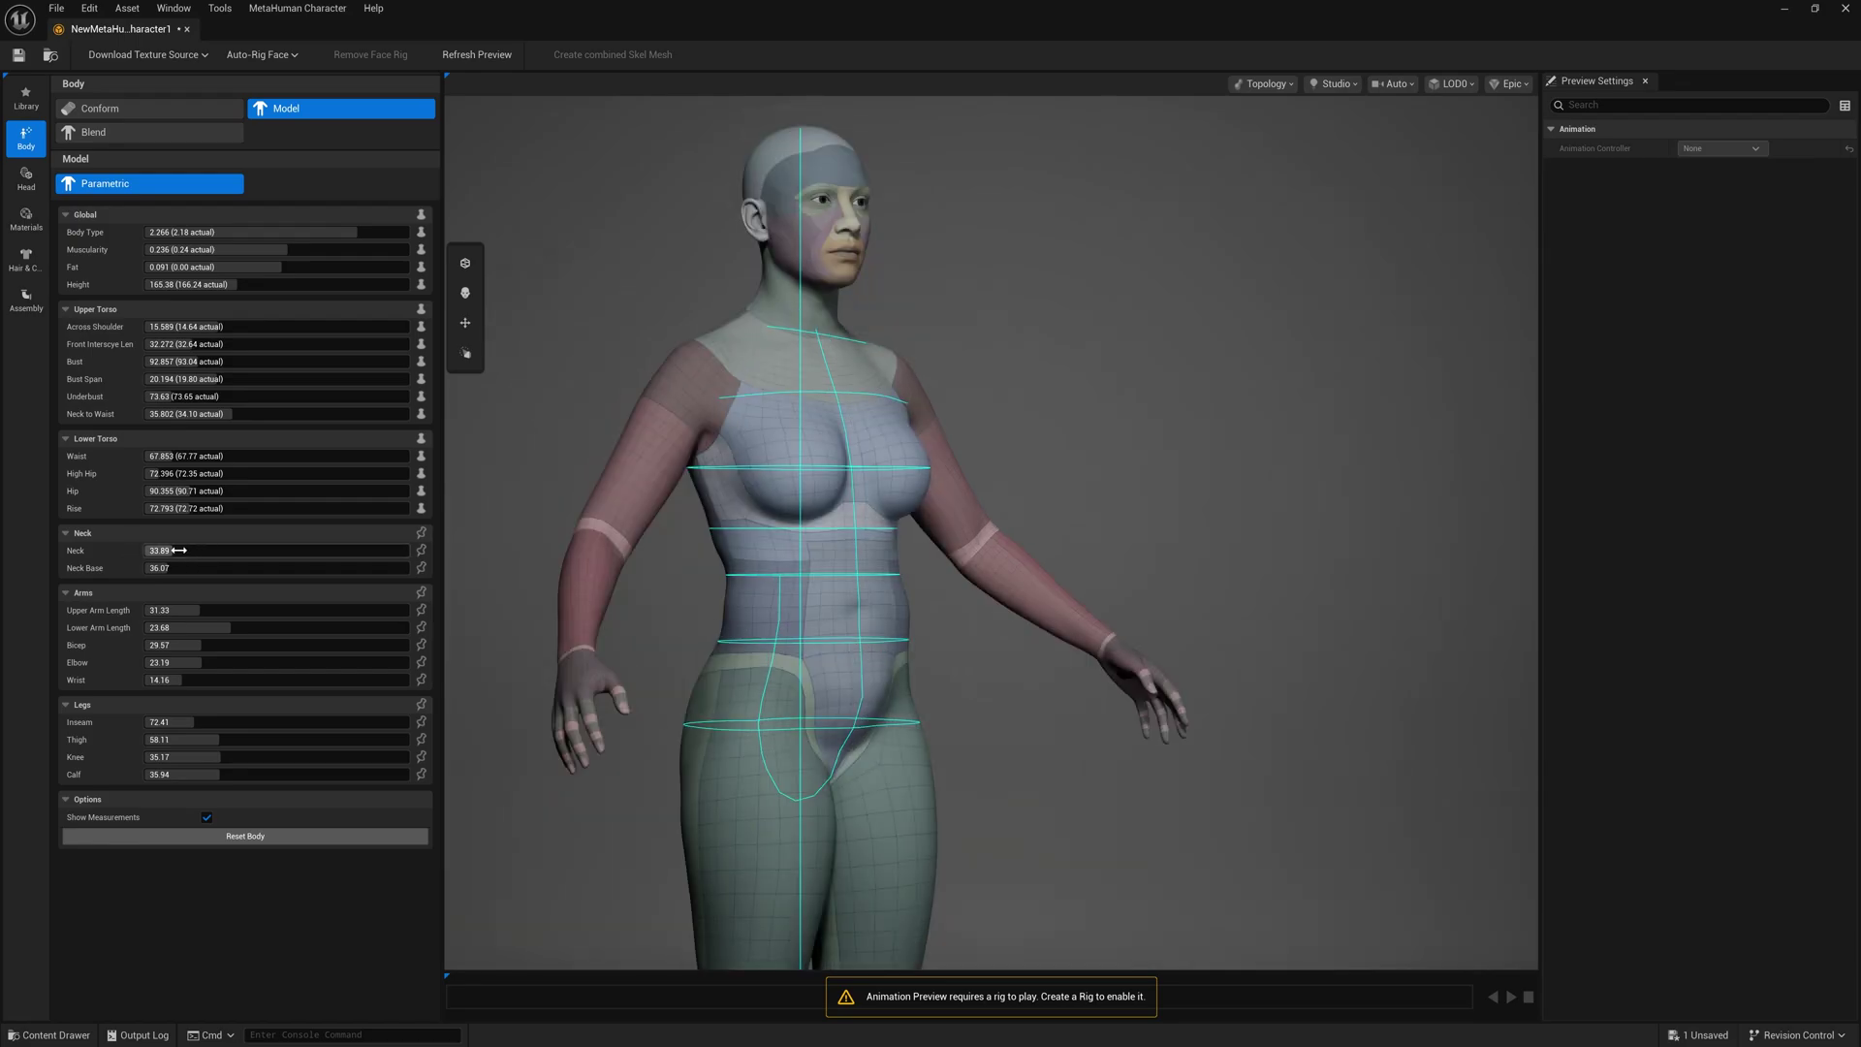
pyautogui.moveTo(178, 550); pyautogui.dragTo(185, 549)
pyautogui.moveTo(182, 571); pyautogui.dragTo(186, 571)
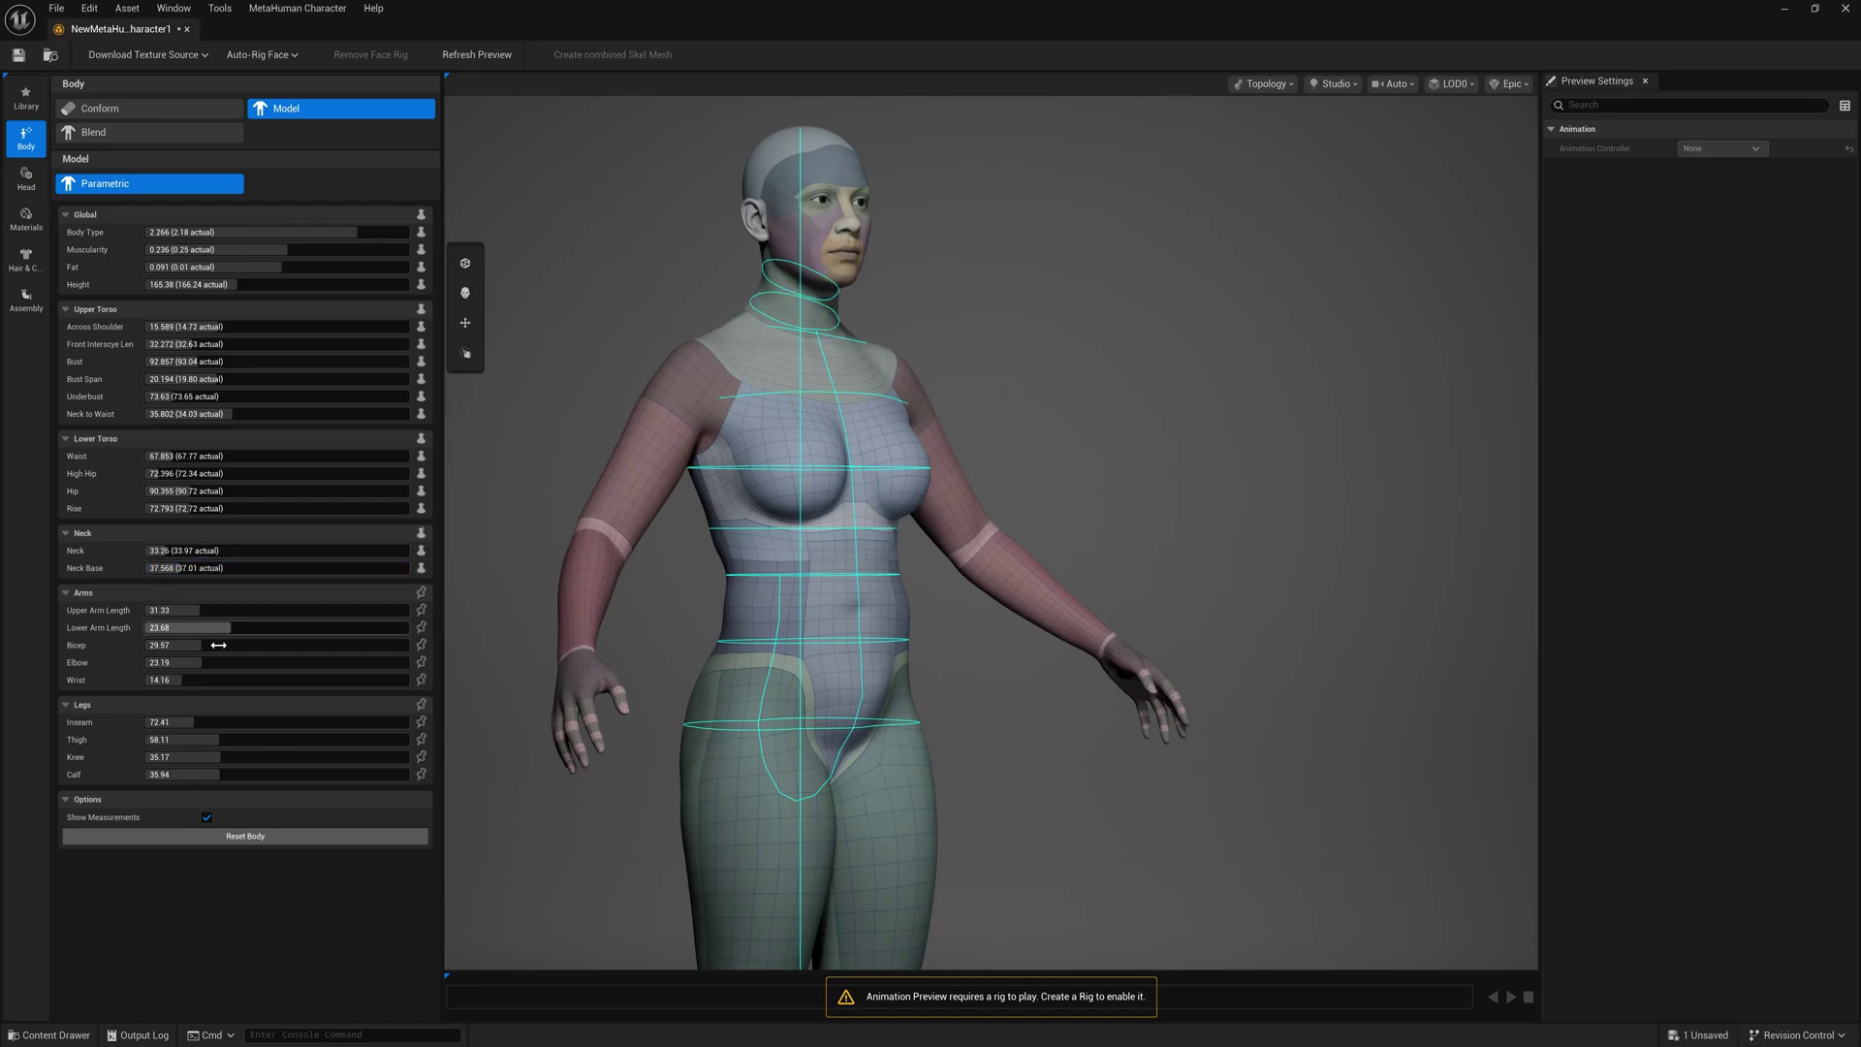
# Set the arms' Upper Arm Length to about 30.649, Lower Arm Length to 23.317, Bicep to 26.465 and Elbow to 20.026
pyautogui.moveTo(660, 581); pyautogui.dragTo(523, 582)
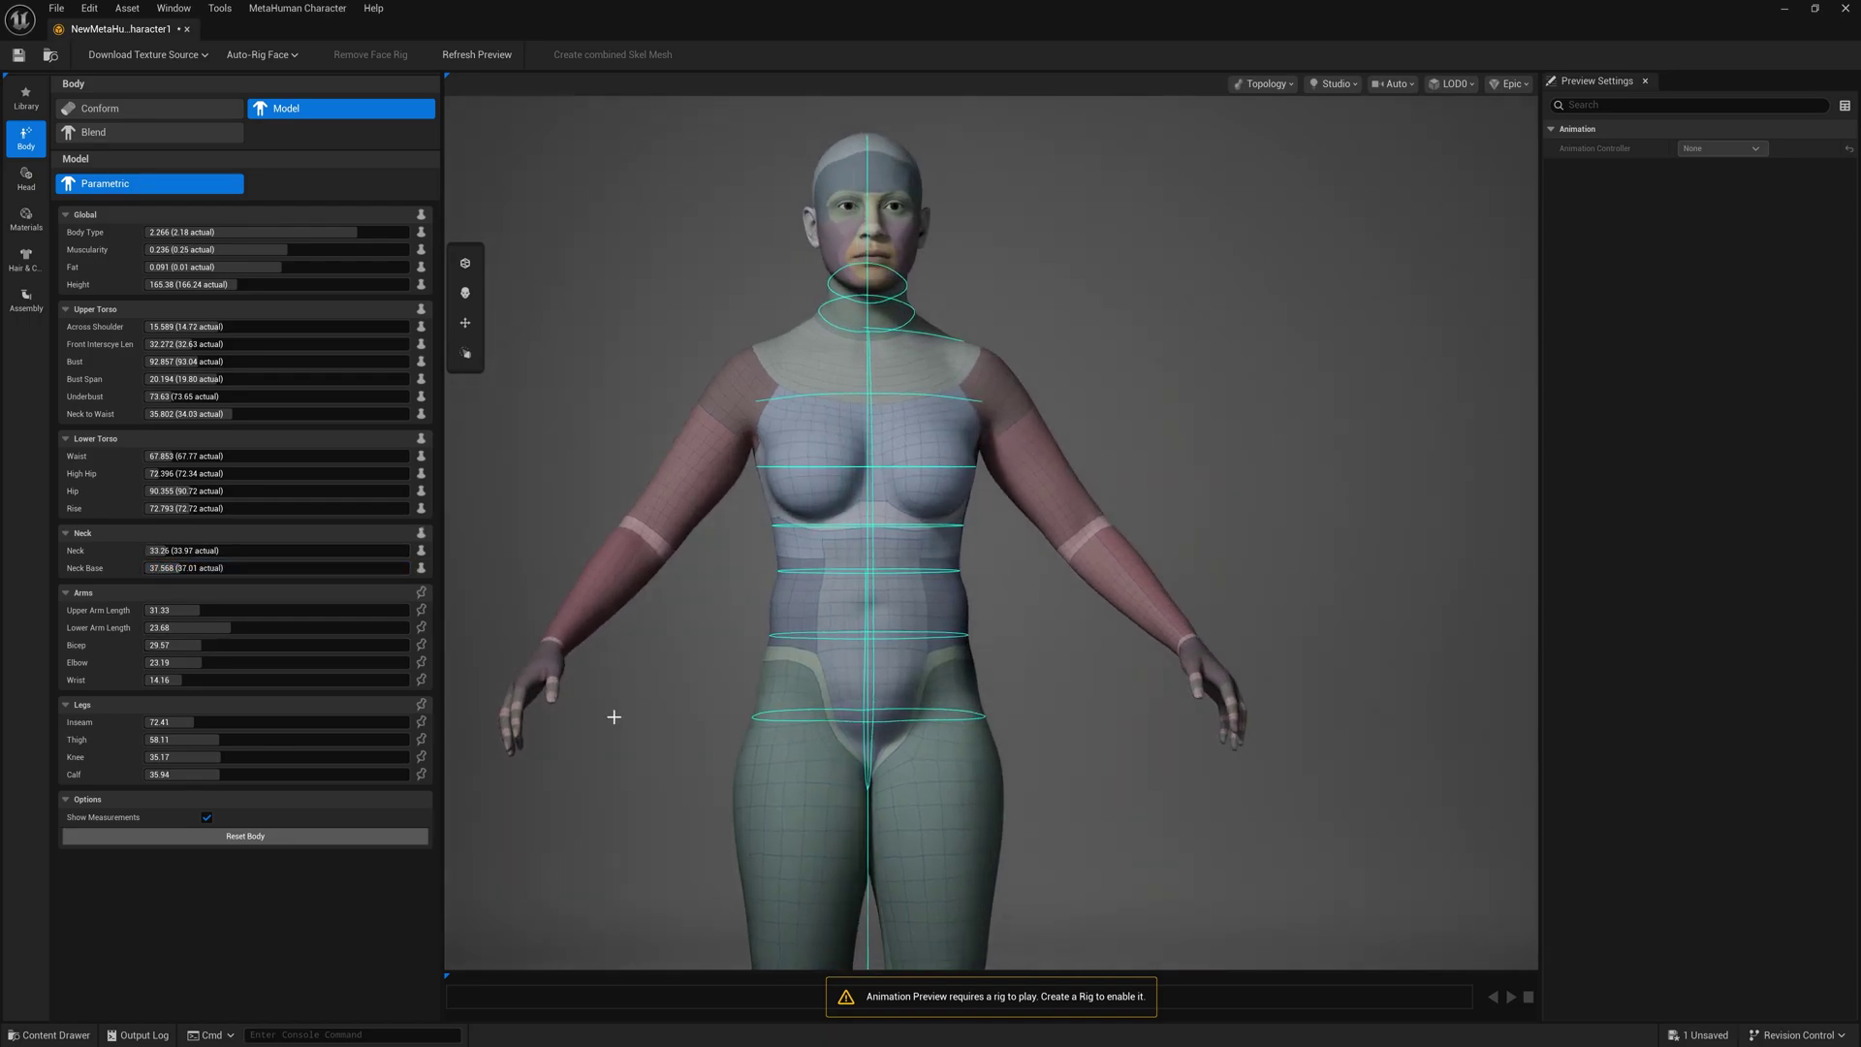
pyautogui.moveTo(198, 614); pyautogui.dragTo(176, 645)
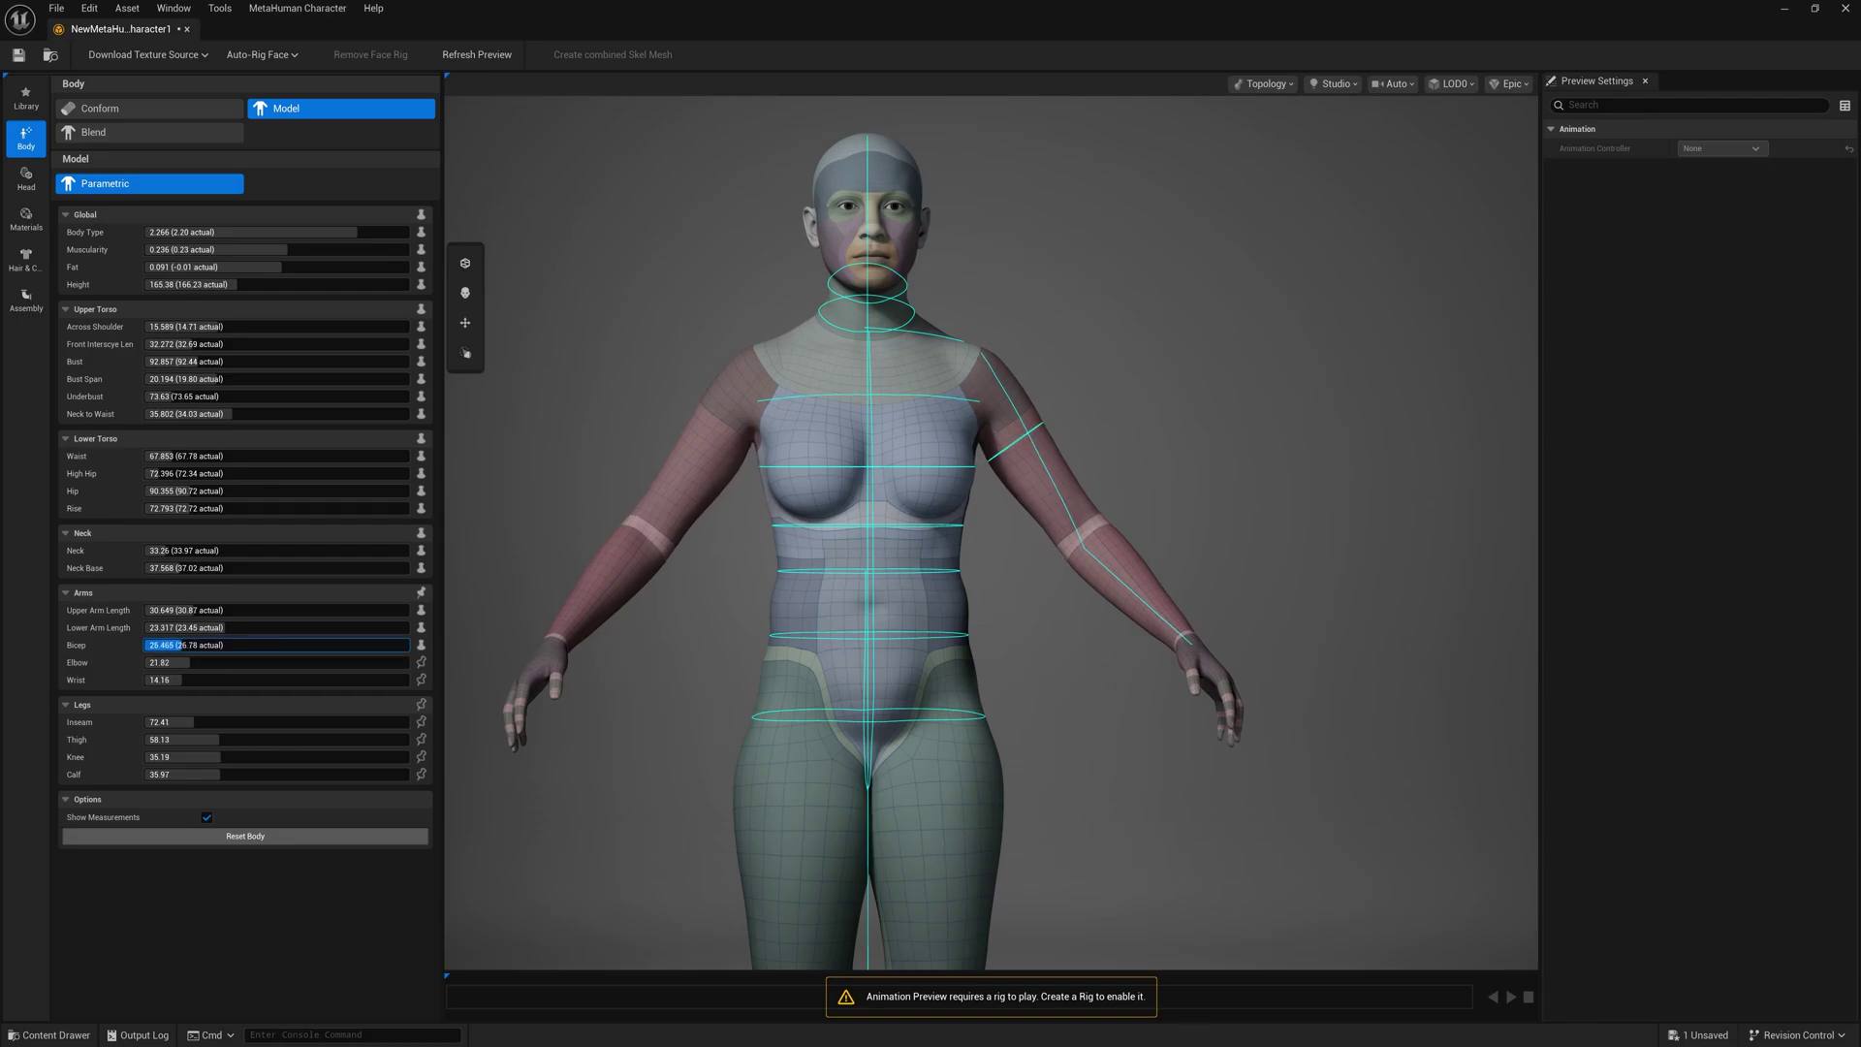
pyautogui.click(198, 665)
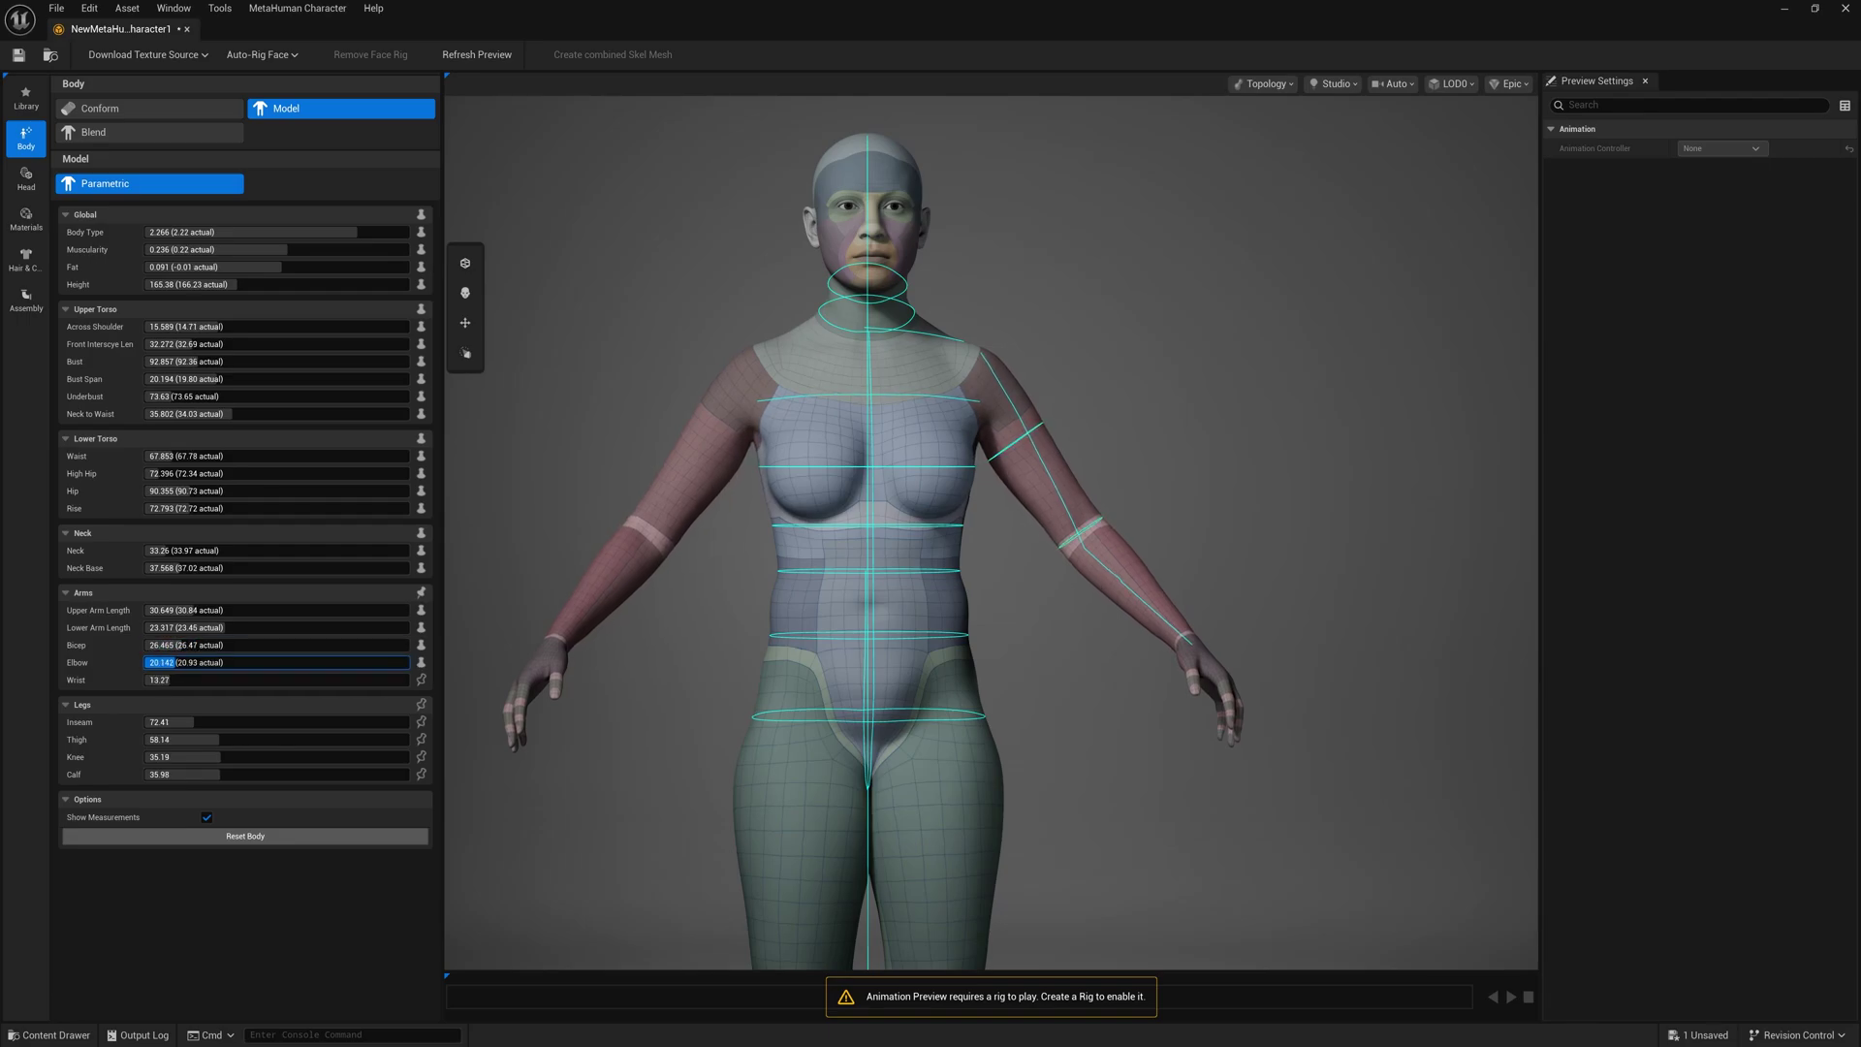
# Set the legs' Inseam to about 67.838 and Thigh to about 52.159, and check the body from several sides
pyautogui.moveTo(716, 587); pyautogui.dragTo(716, 669, button='right')
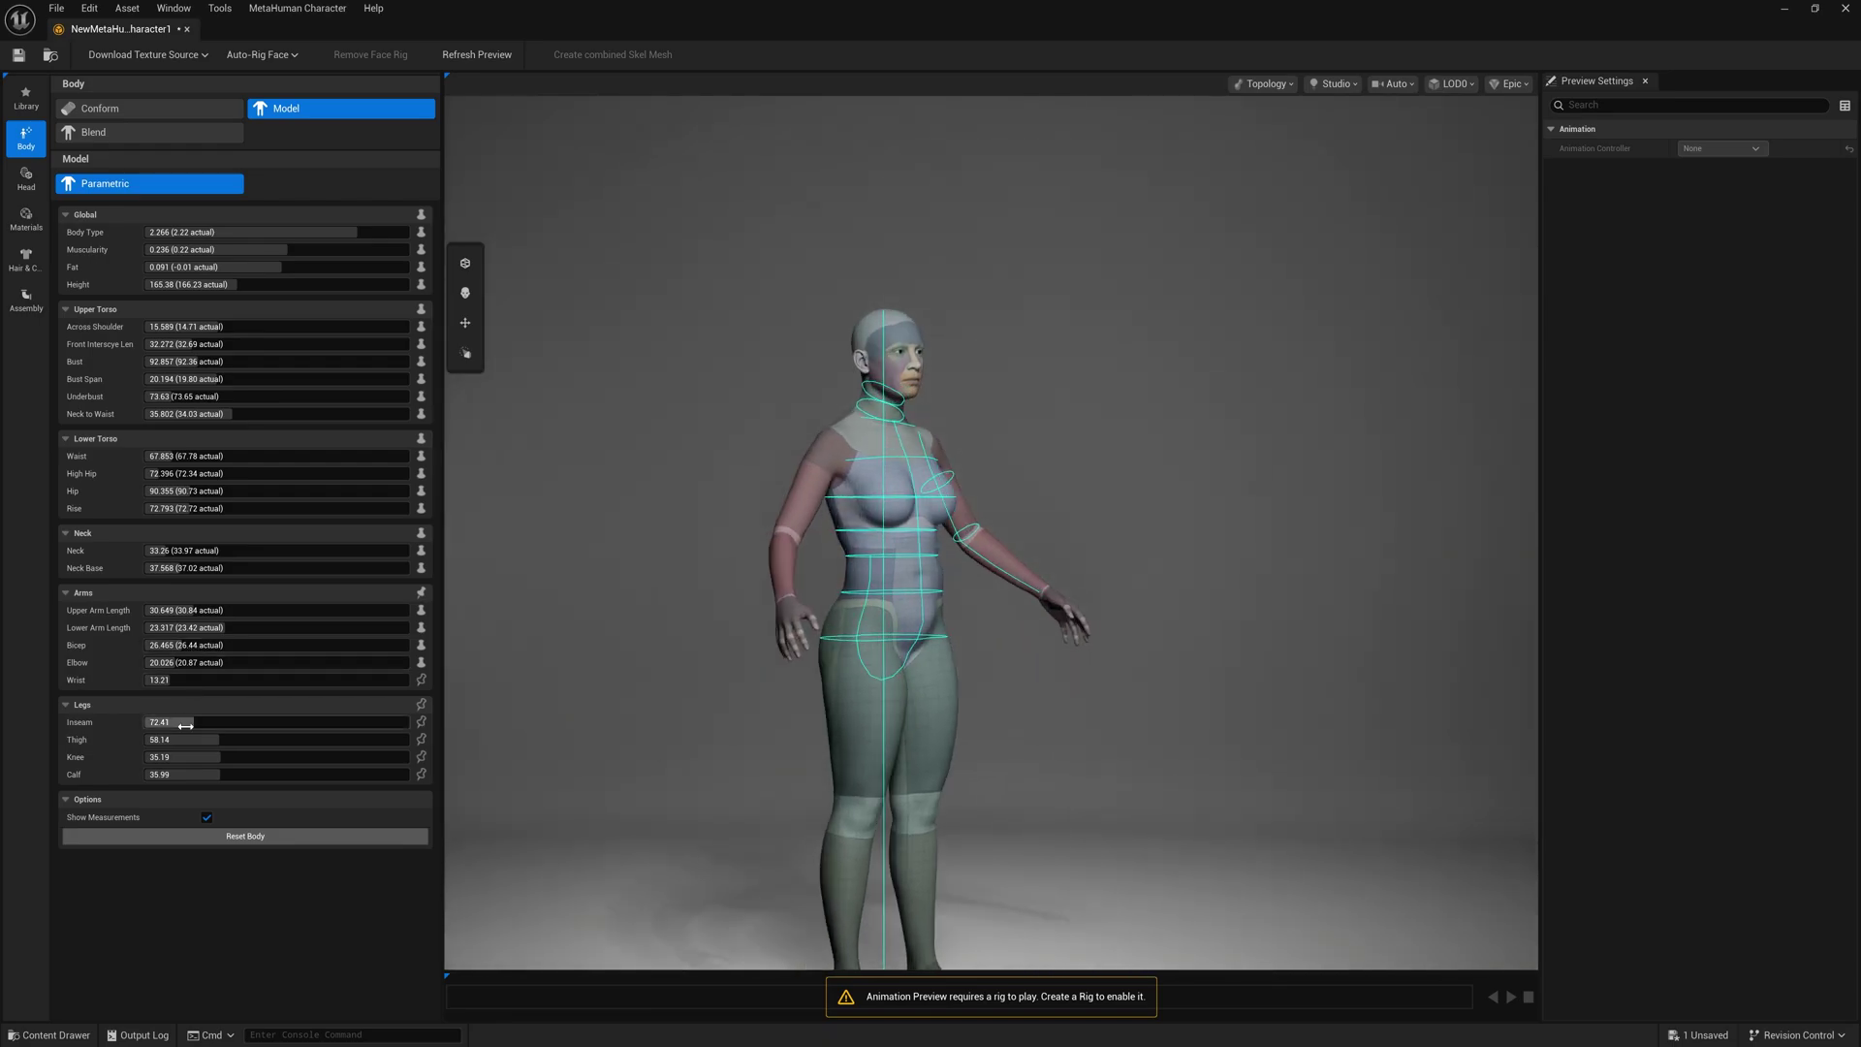
pyautogui.click(190, 725)
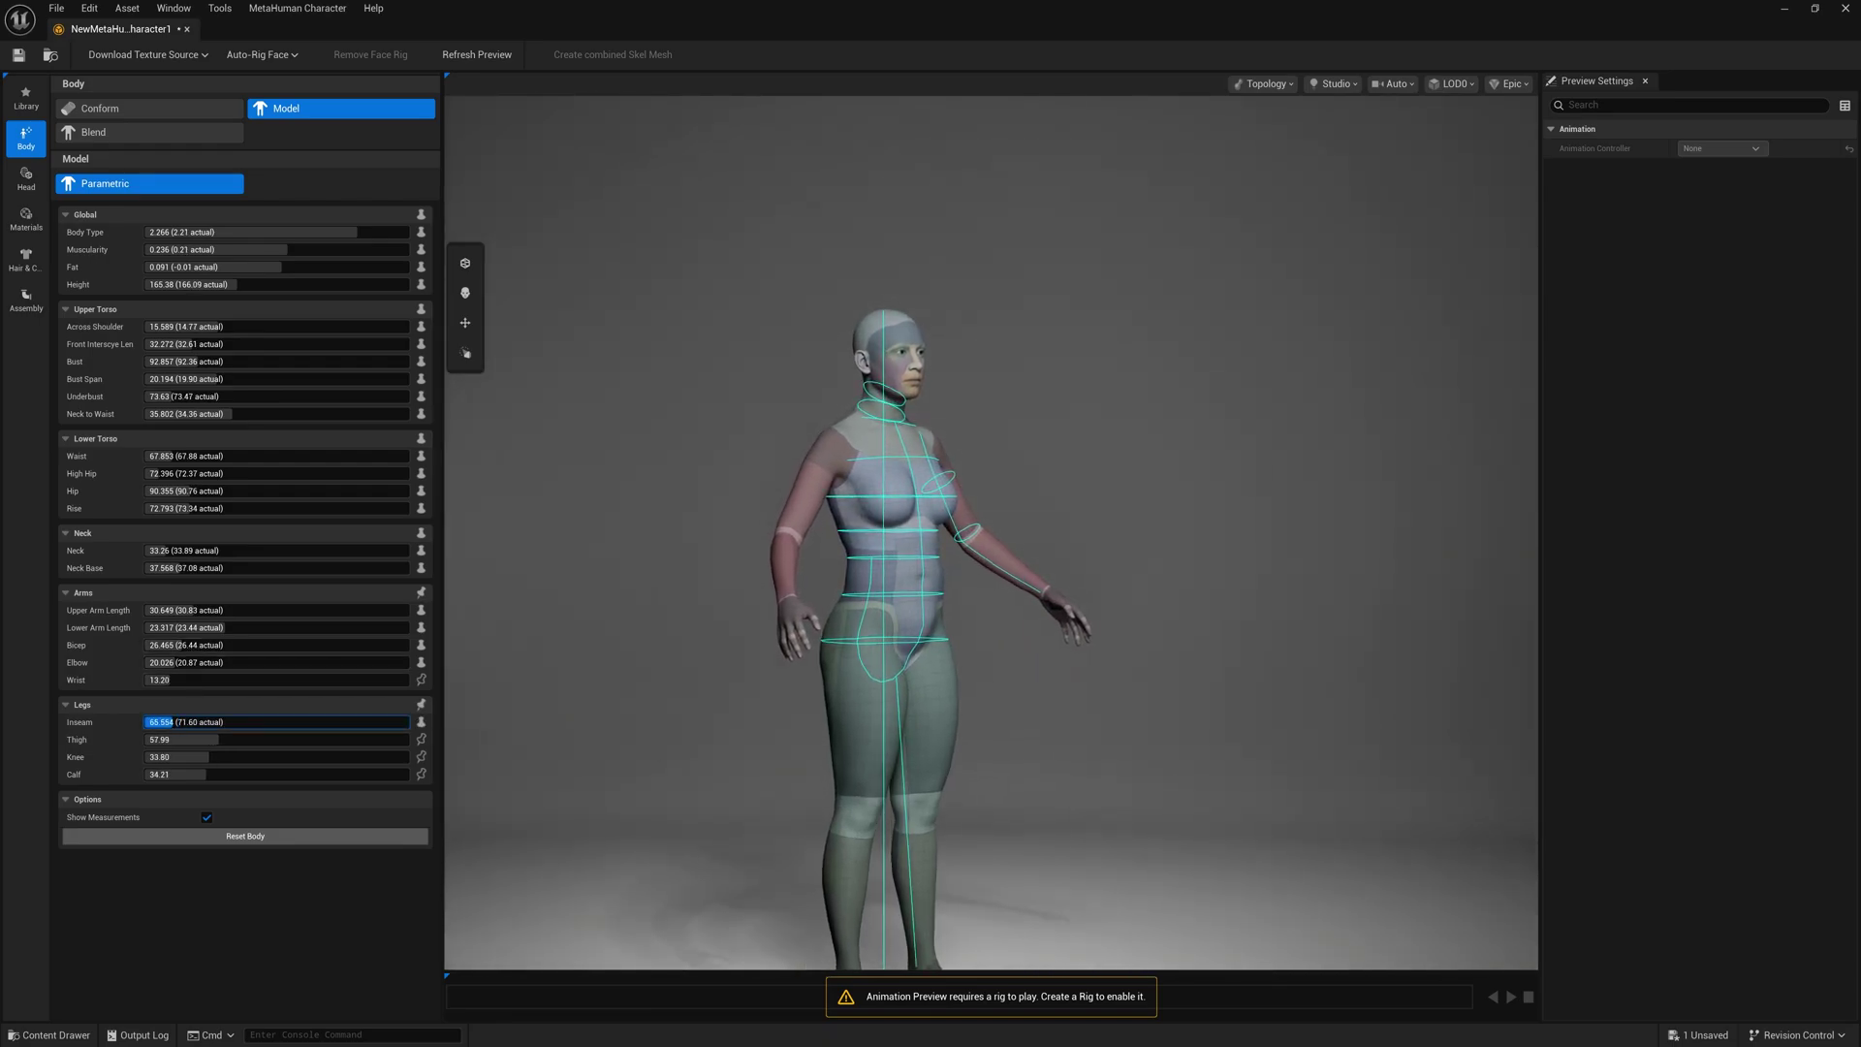
pyautogui.click(185, 740)
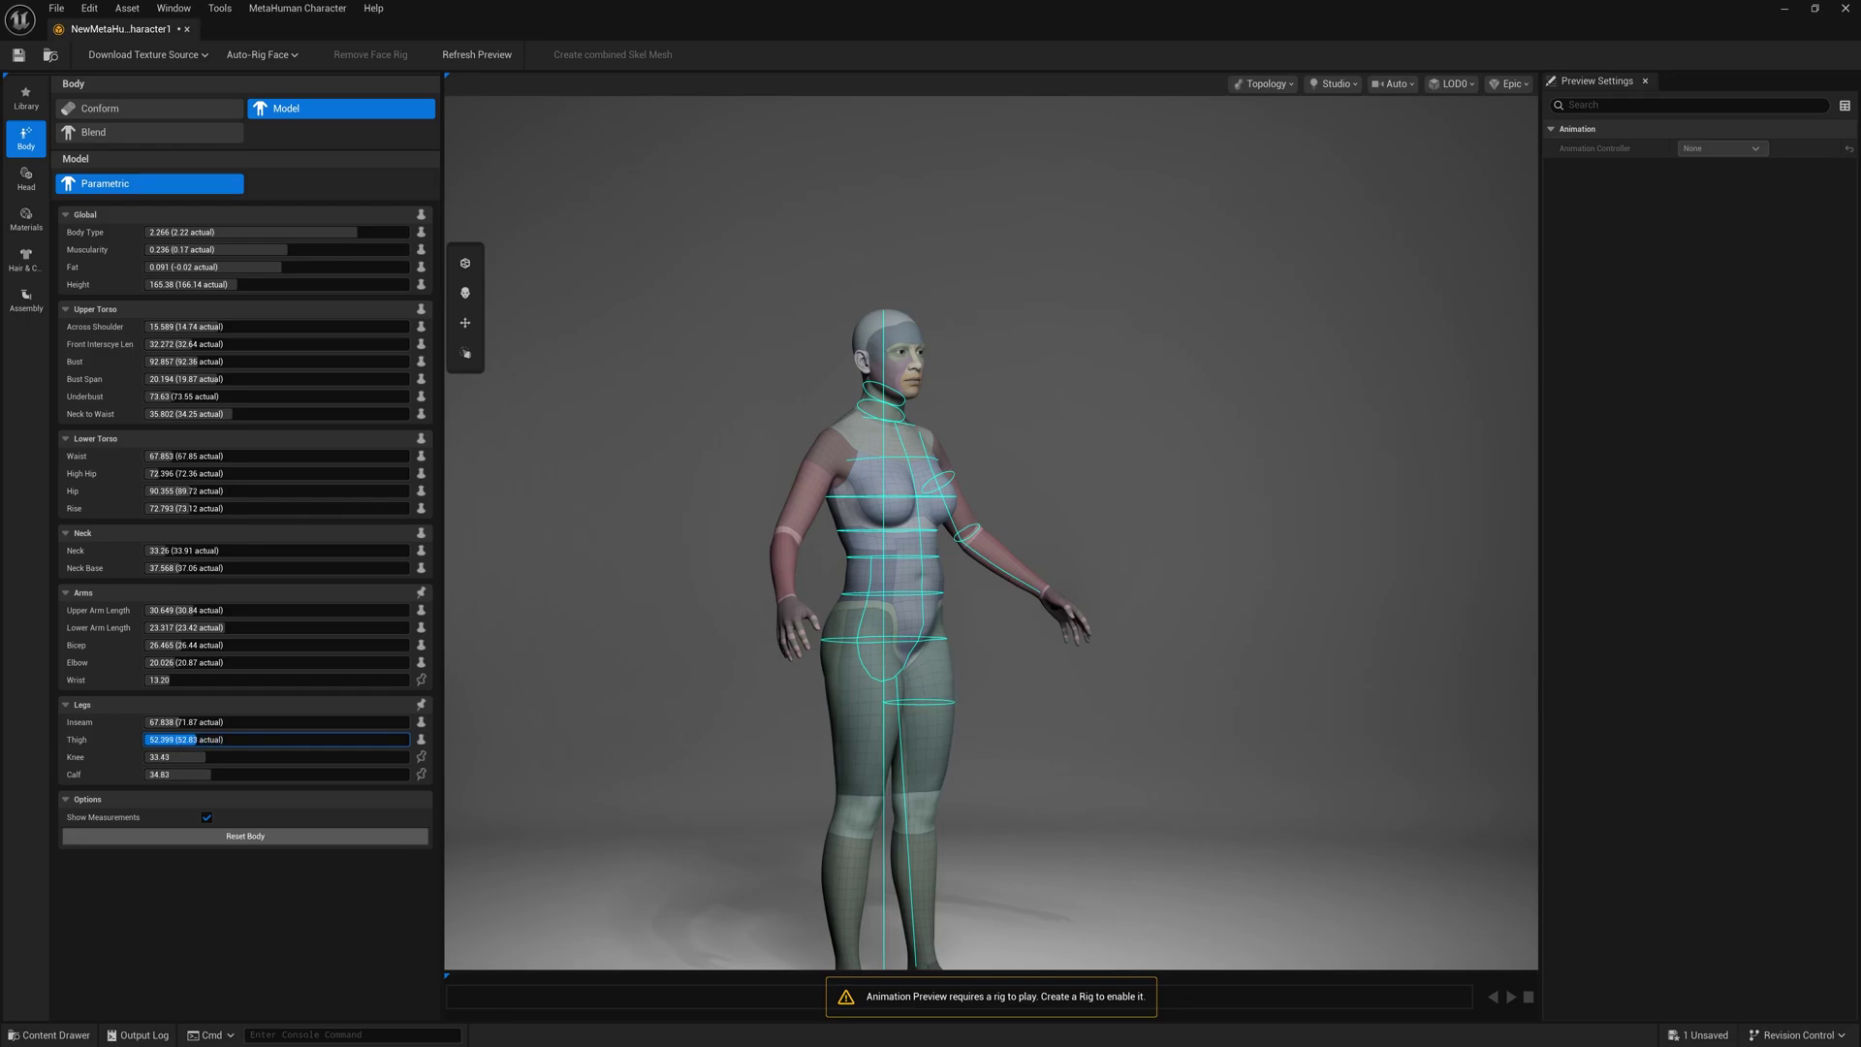
pyautogui.moveTo(1066, 533); pyautogui.dragTo(679, 533)
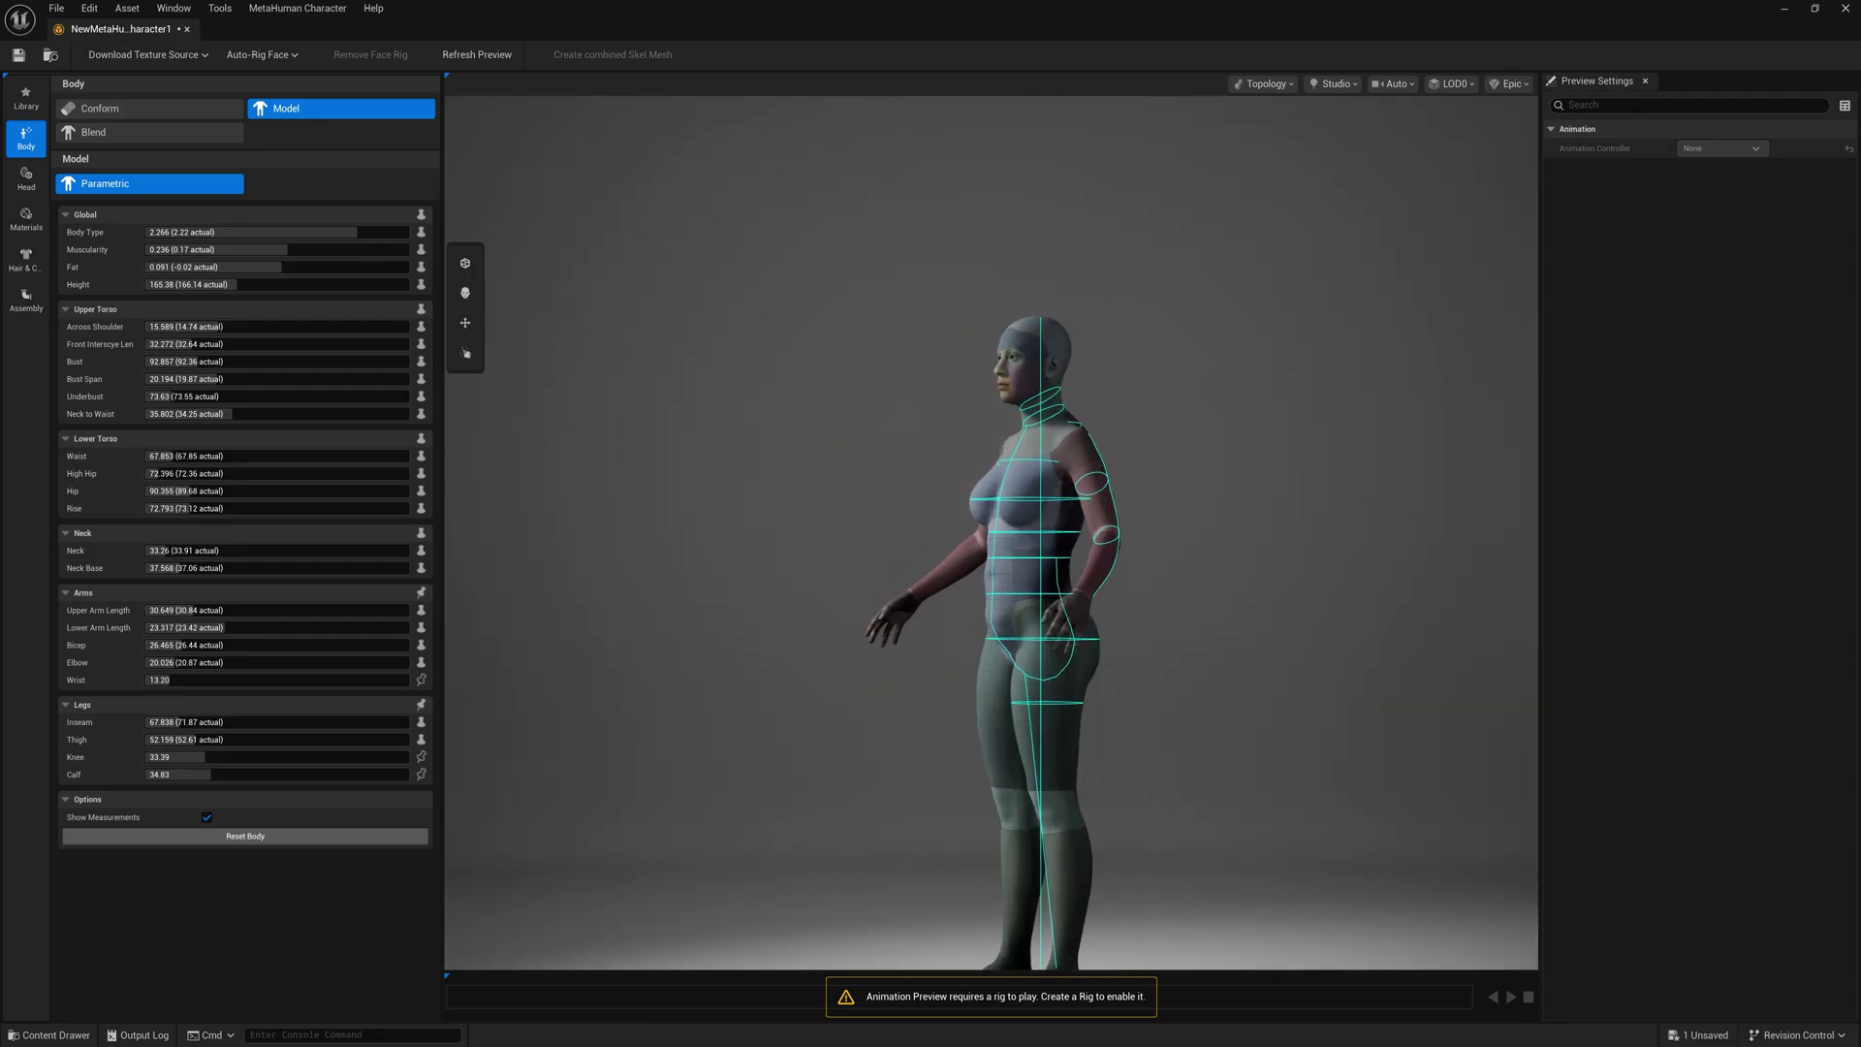
pyautogui.moveTo(785, 582); pyautogui.dragTo(959, 582)
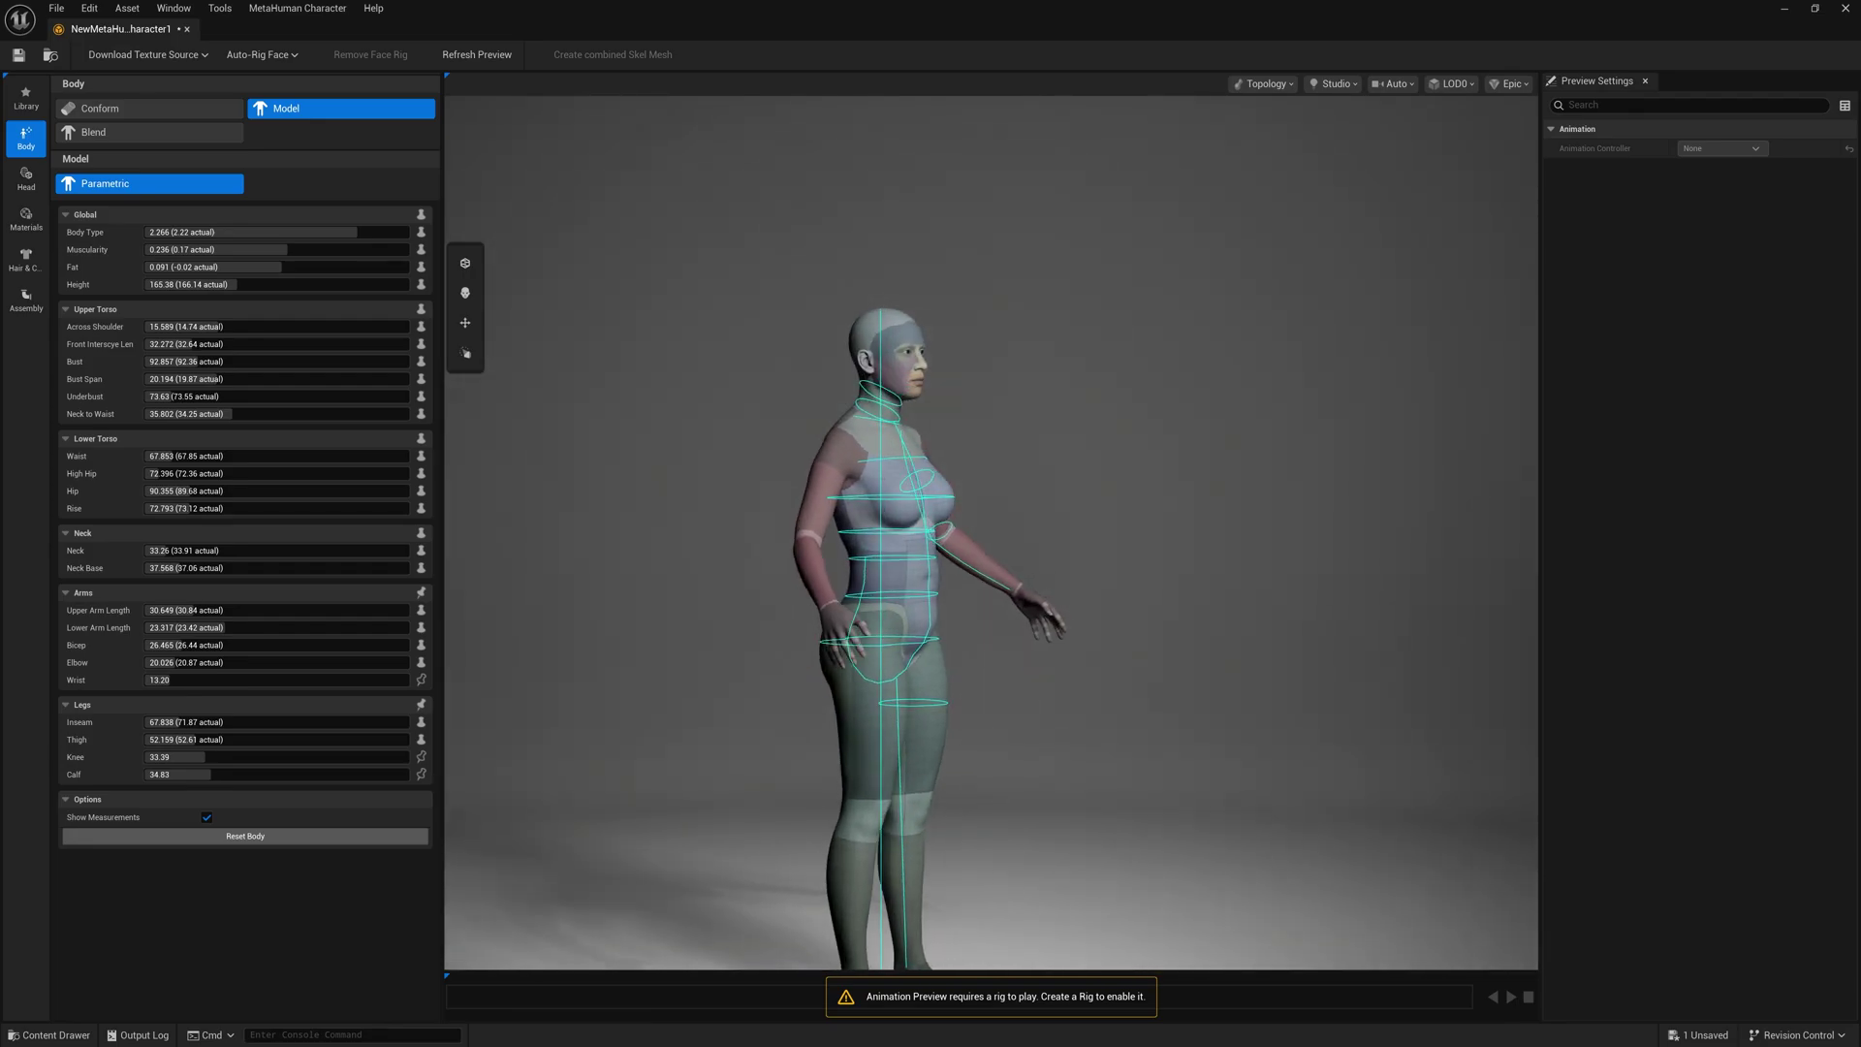
pyautogui.moveTo(1047, 731); pyautogui.dragTo(852, 731)
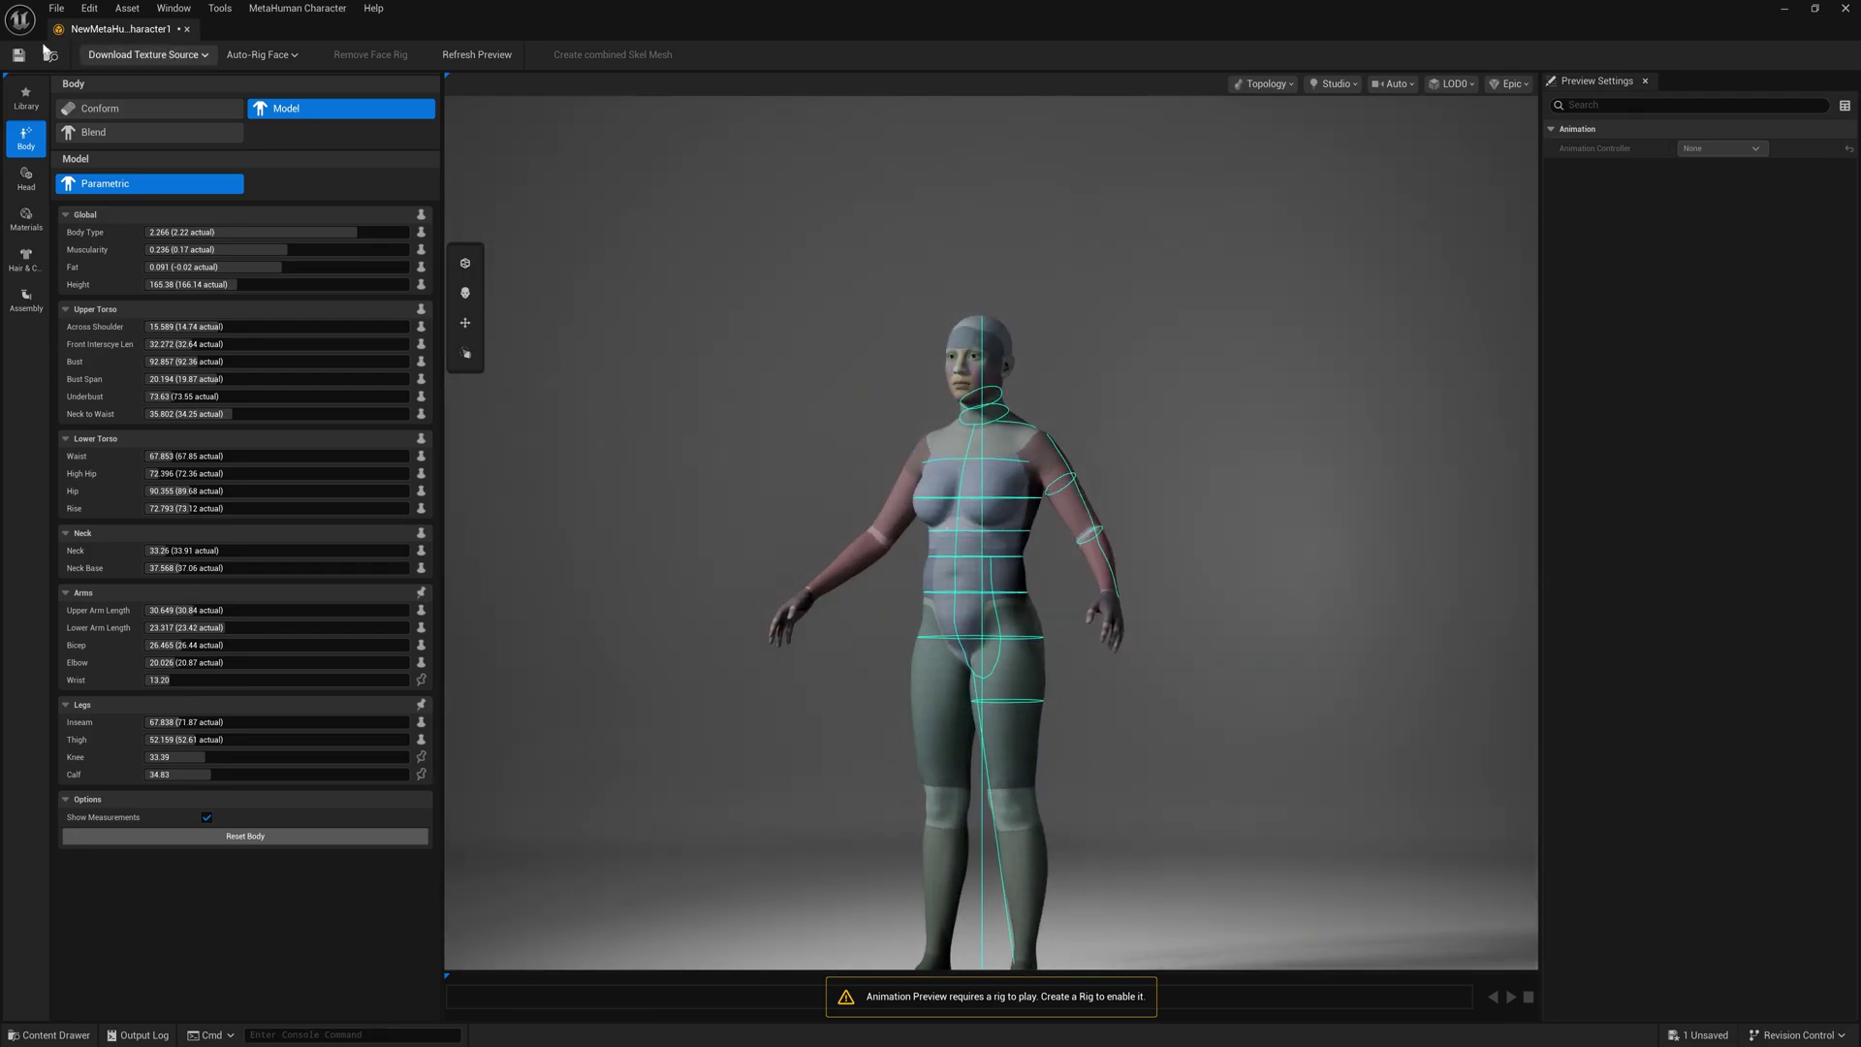
# Examine the body's Blend tool and the head's Blend and Conform tools, including the From Template options
pyautogui.click(101, 135)
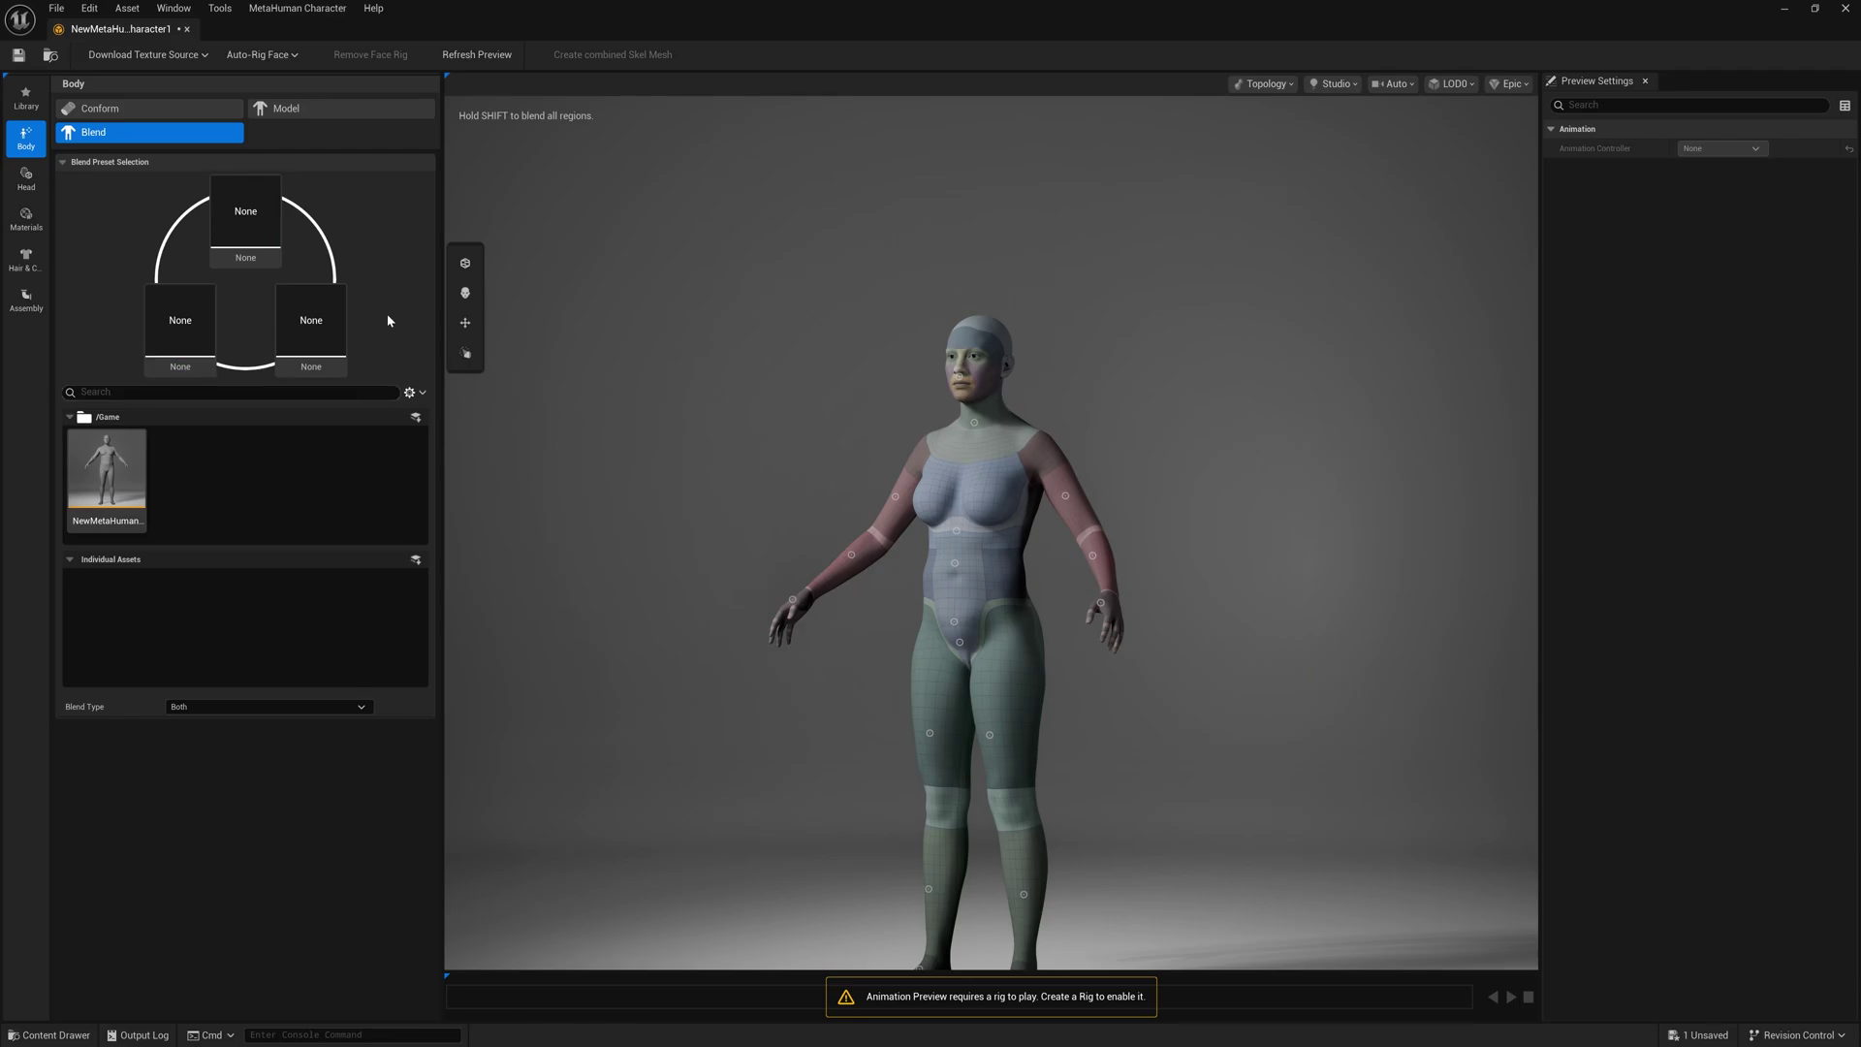
pyautogui.click(25, 180)
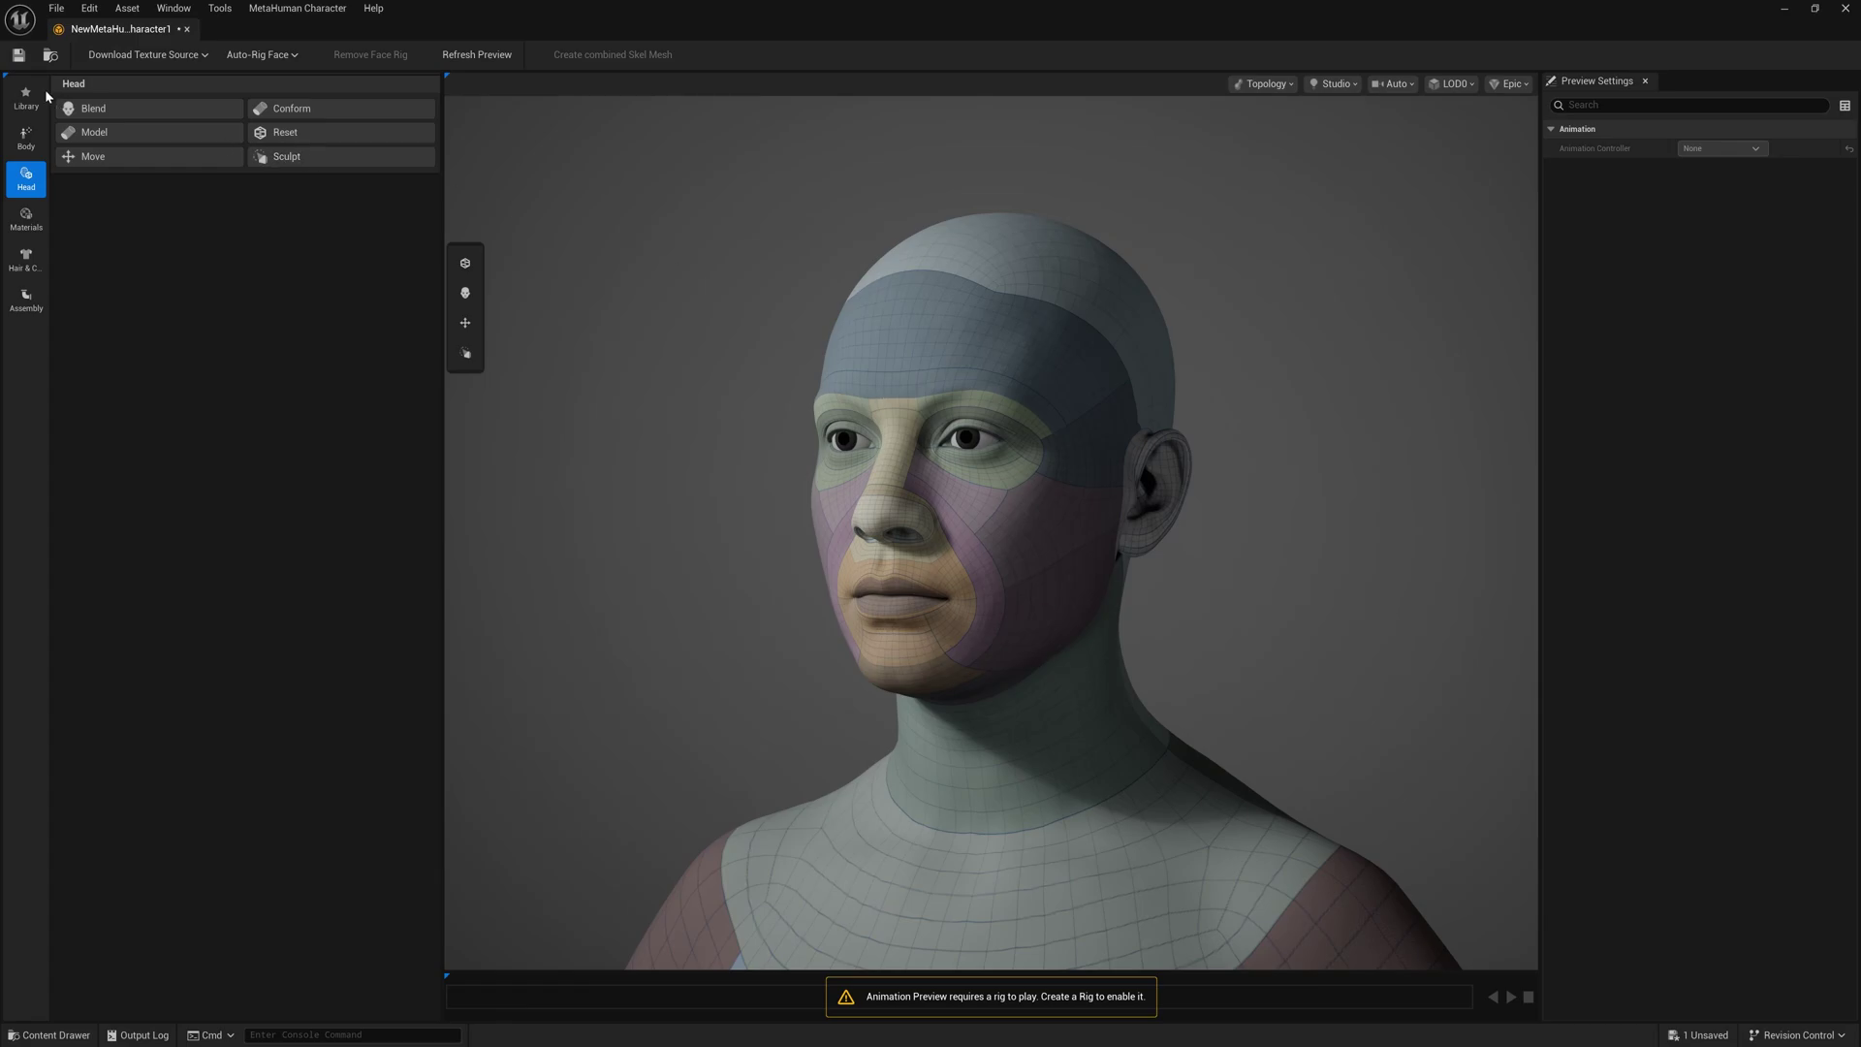
pyautogui.click(125, 114)
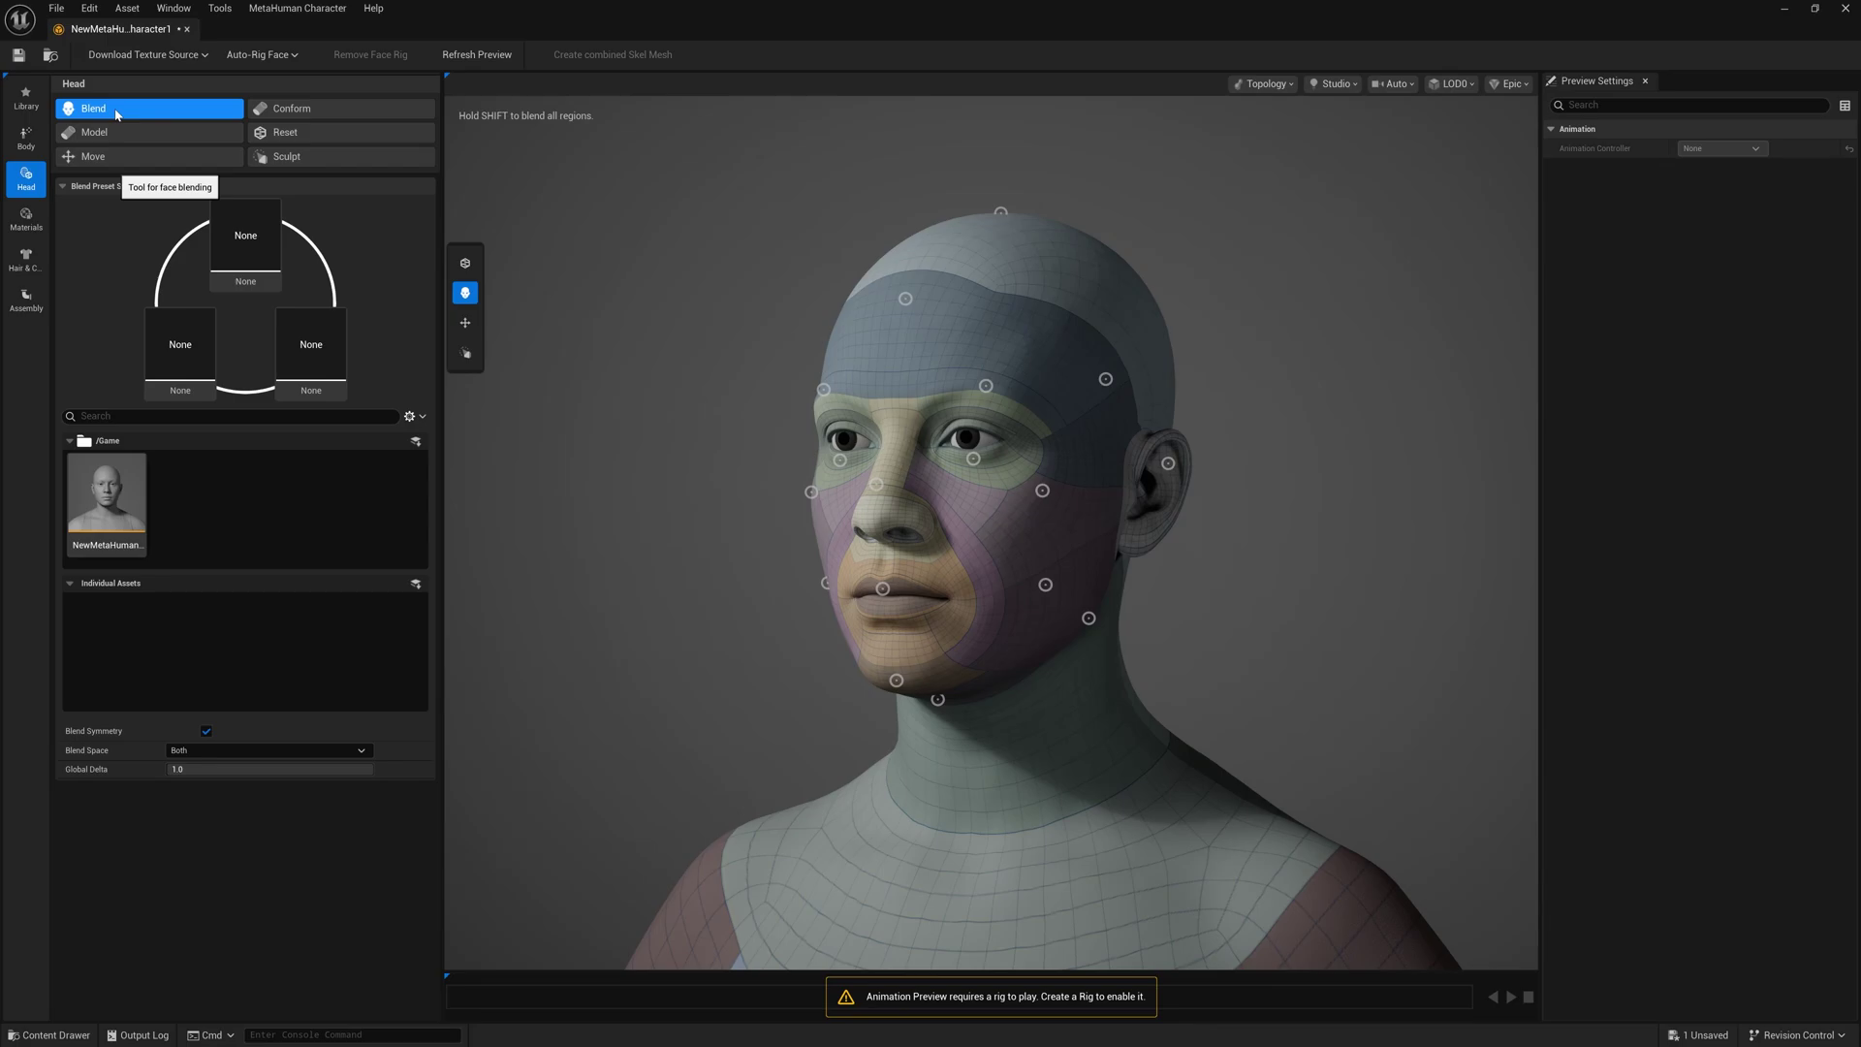
pyautogui.click(293, 110)
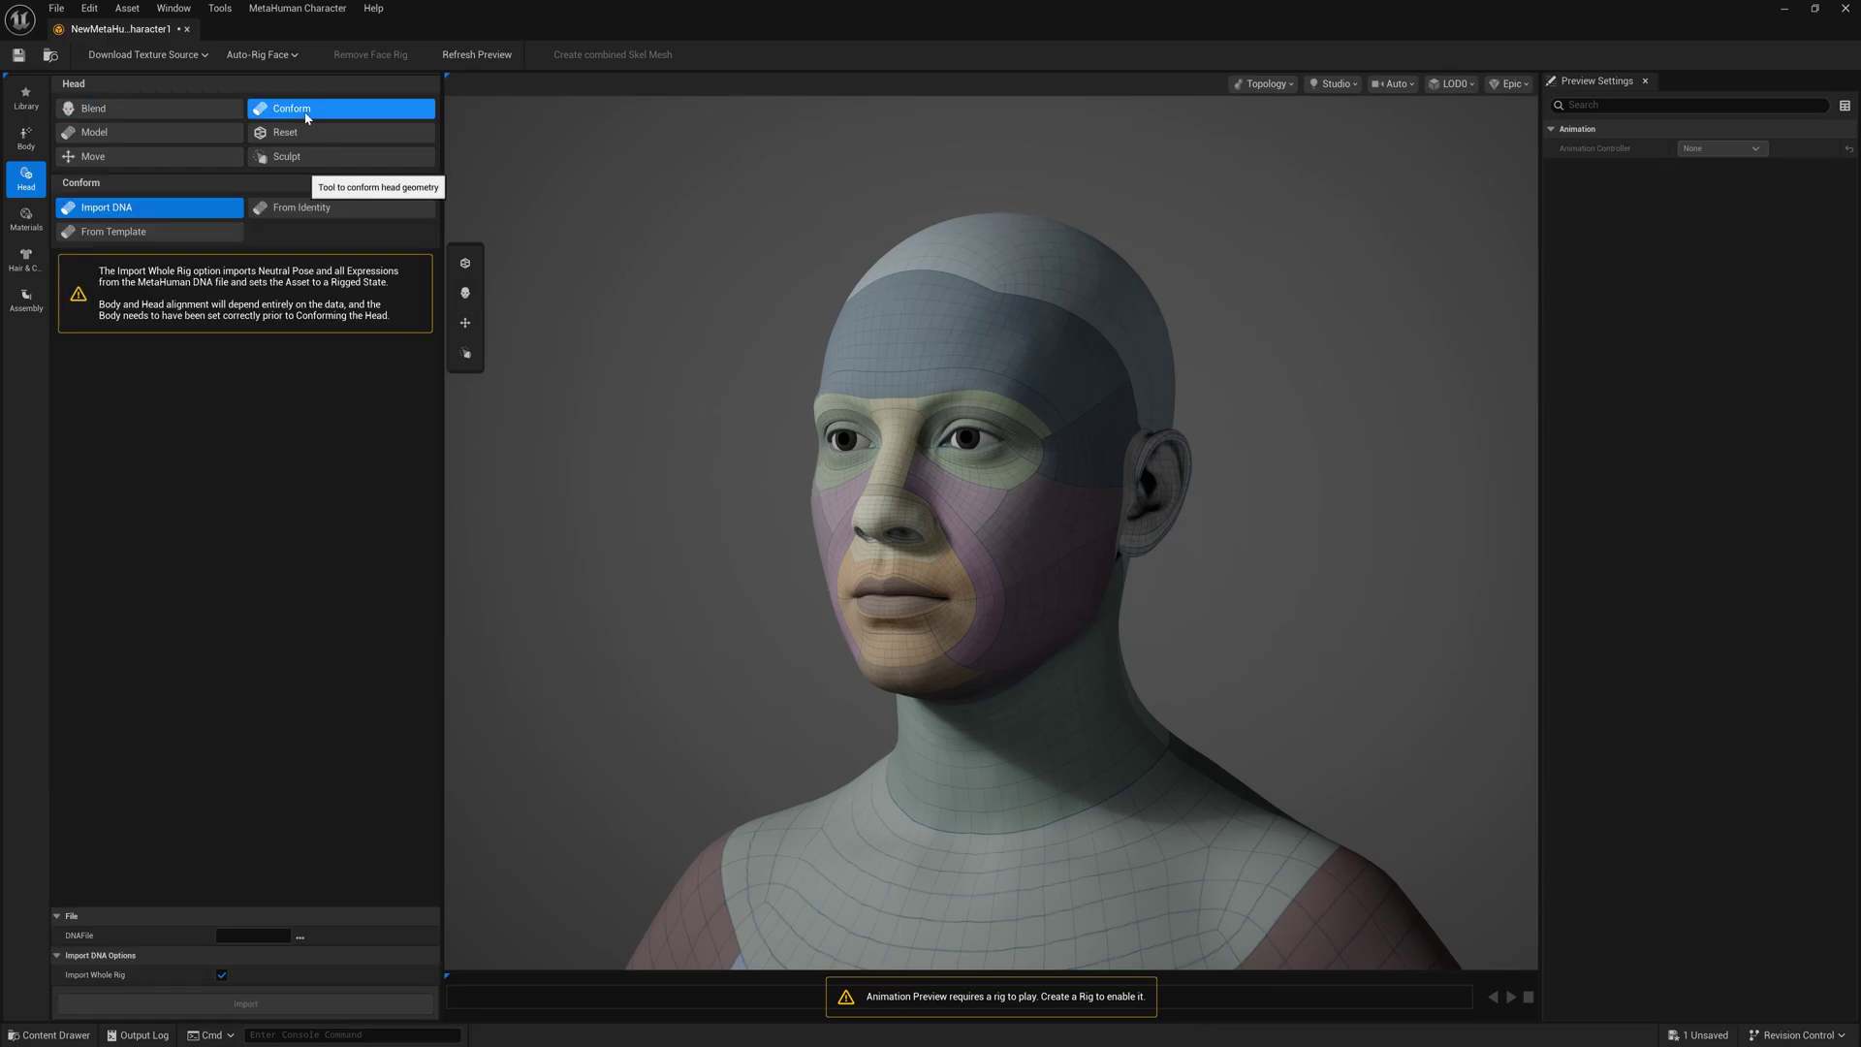
pyautogui.click(165, 231)
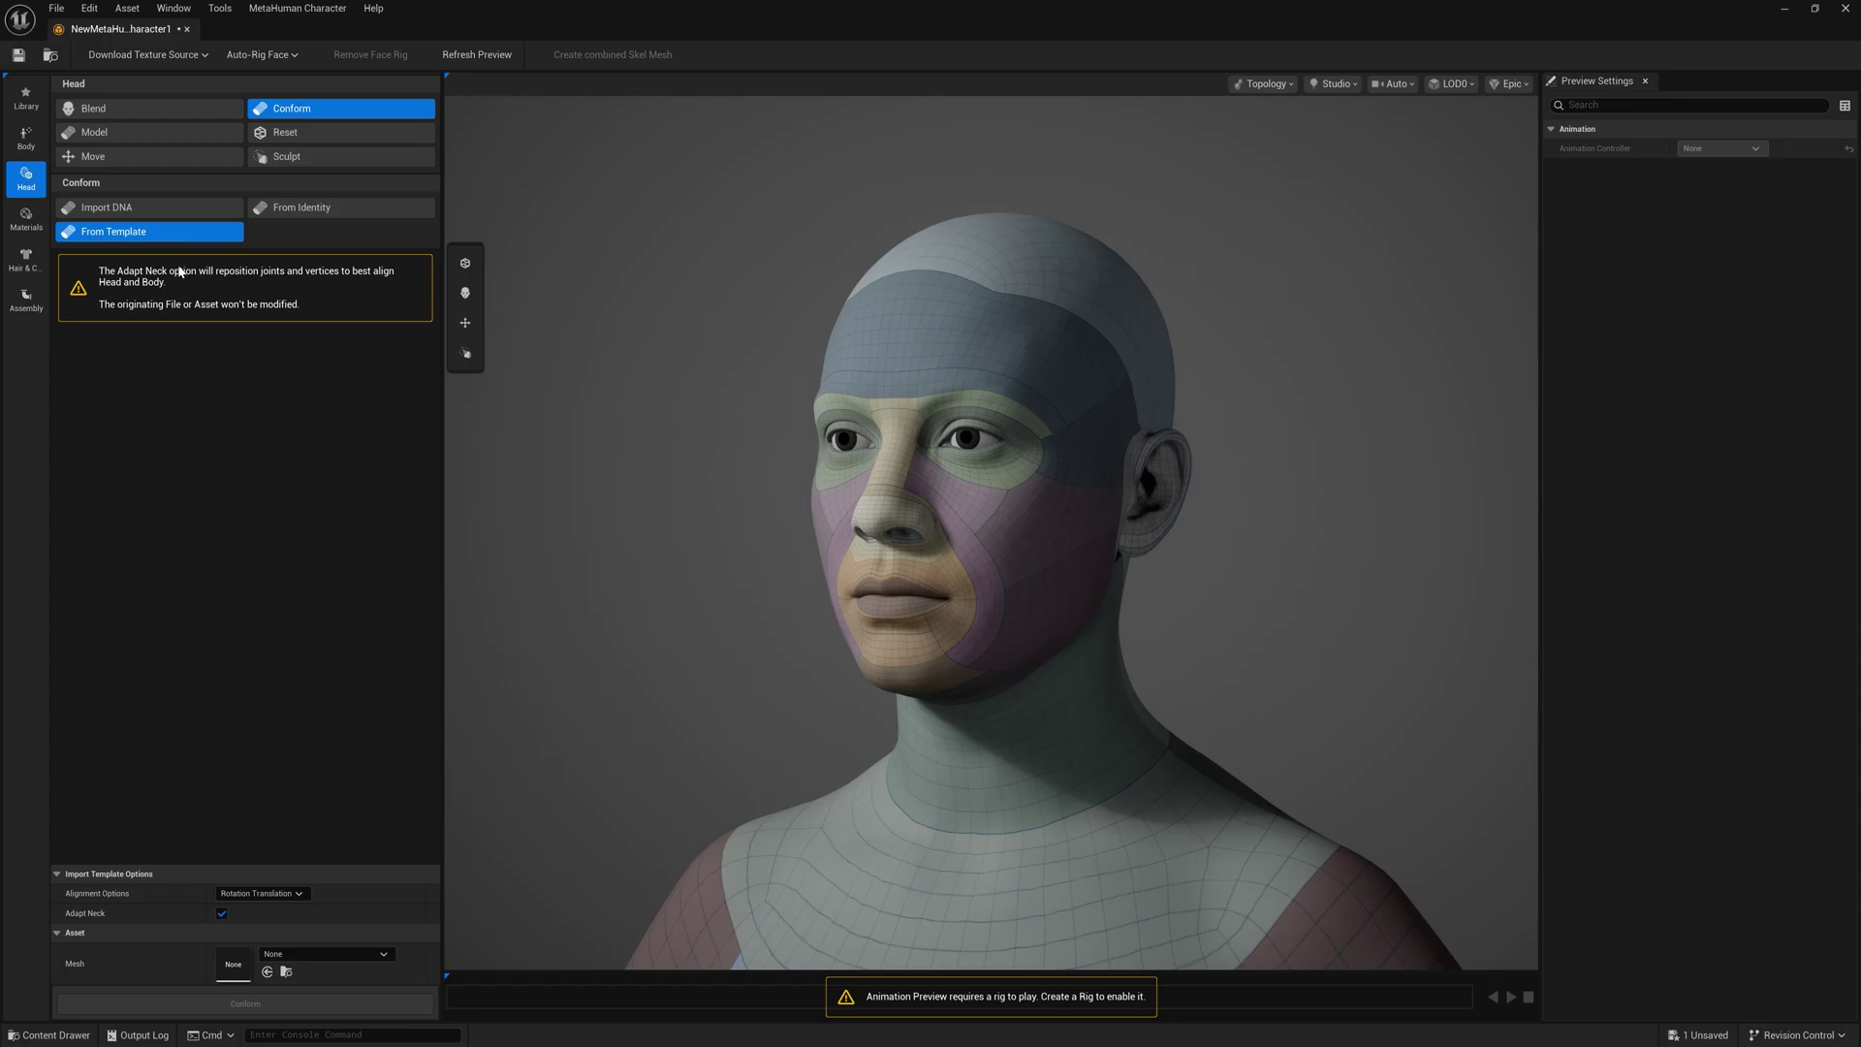
# Open the head's Teeth model and try out the tooth length and teeth shape controls
pyautogui.click(160, 136)
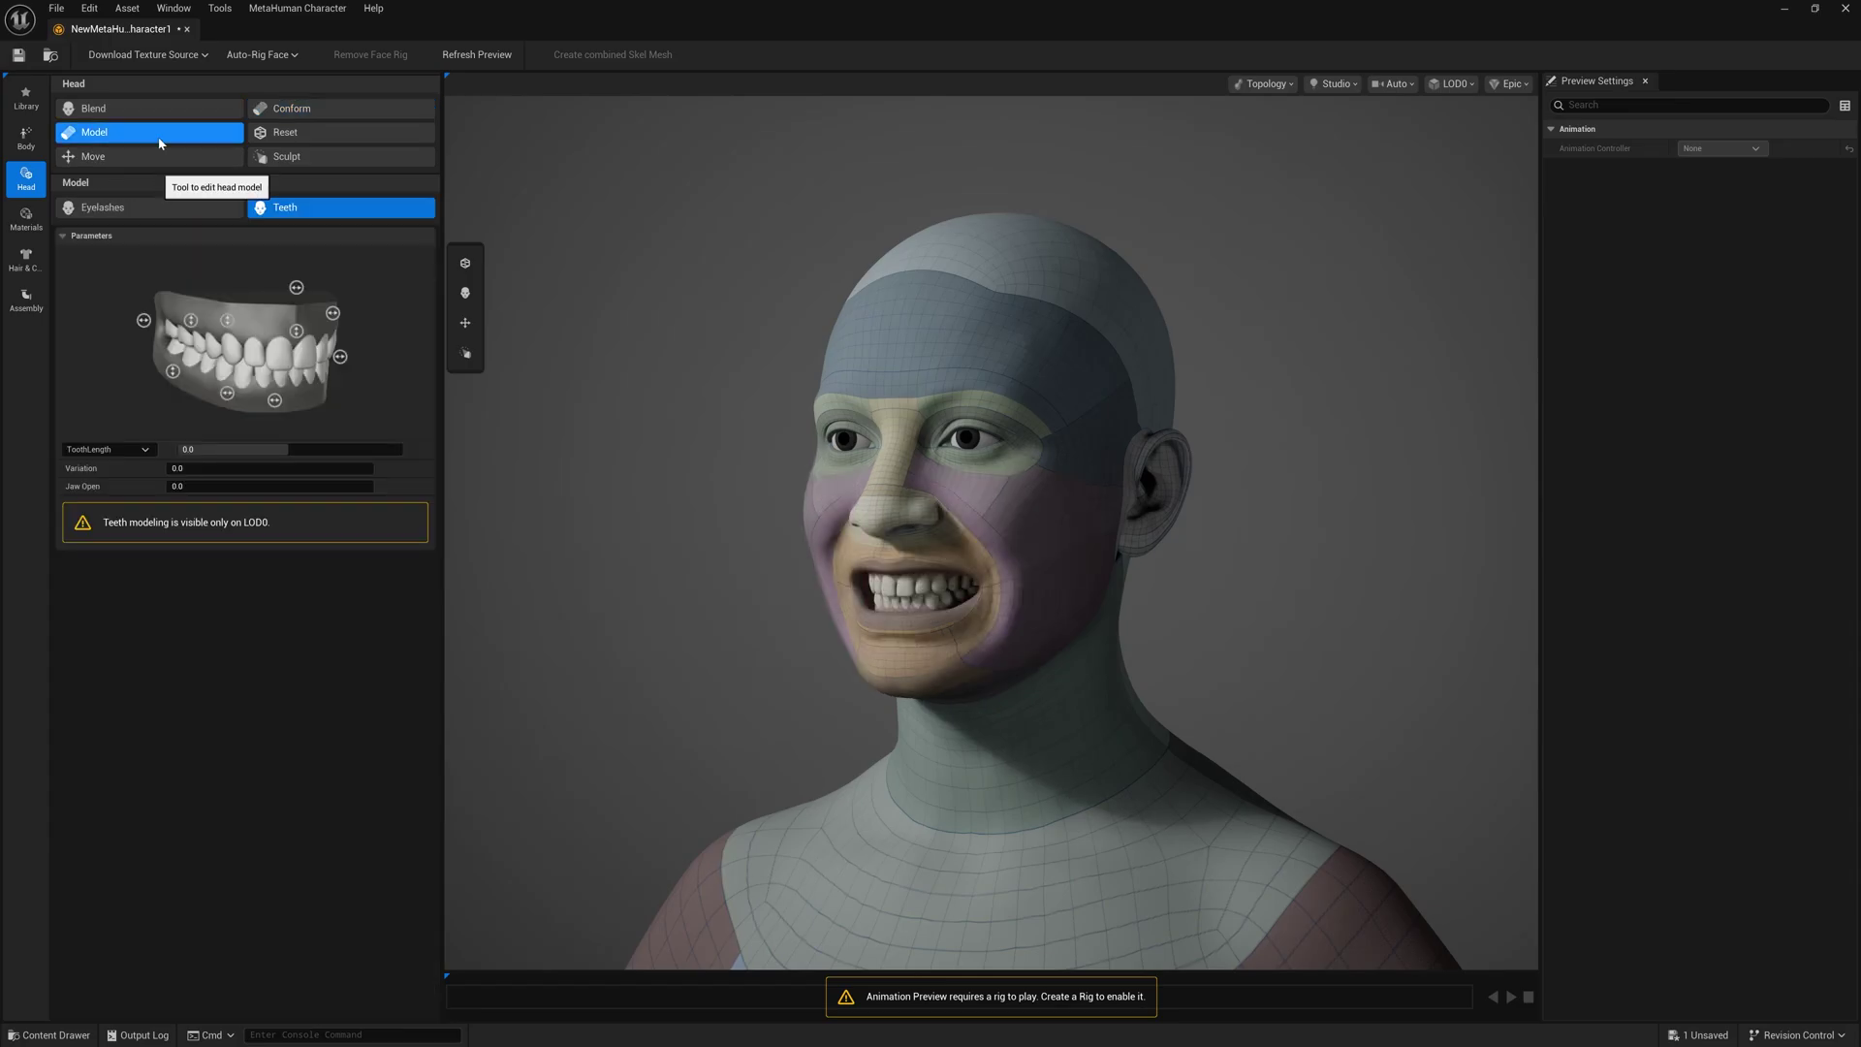
pyautogui.moveTo(891, 601); pyautogui.dragTo(1028, 600)
pyautogui.scroll(5, 891, 601)
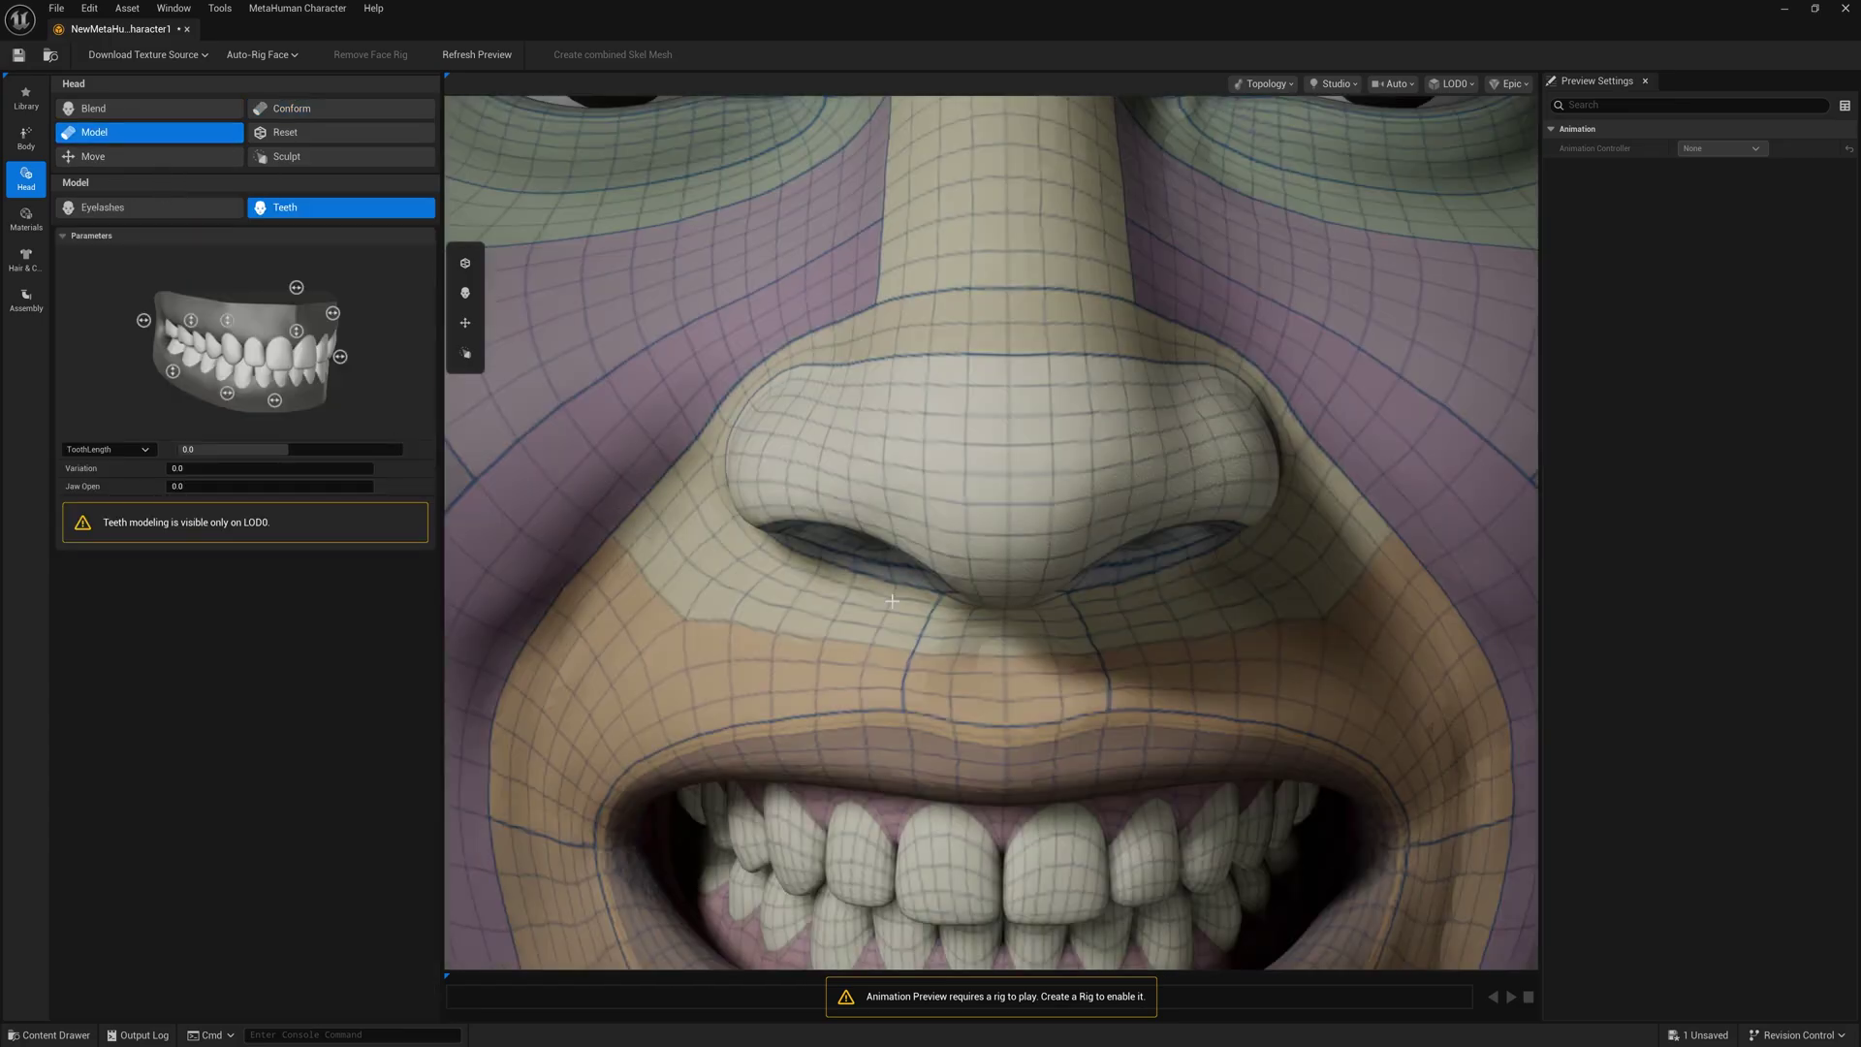
pyautogui.moveTo(861, 601); pyautogui.dragTo(639, 378, button='middle')
pyautogui.moveTo(283, 455); pyautogui.dragTo(236, 468)
pyautogui.moveTo(274, 399); pyautogui.dragTo(291, 330)
# Try the second and third eyelash styles on the head model and choose the dense sixth style
pyautogui.click(161, 211)
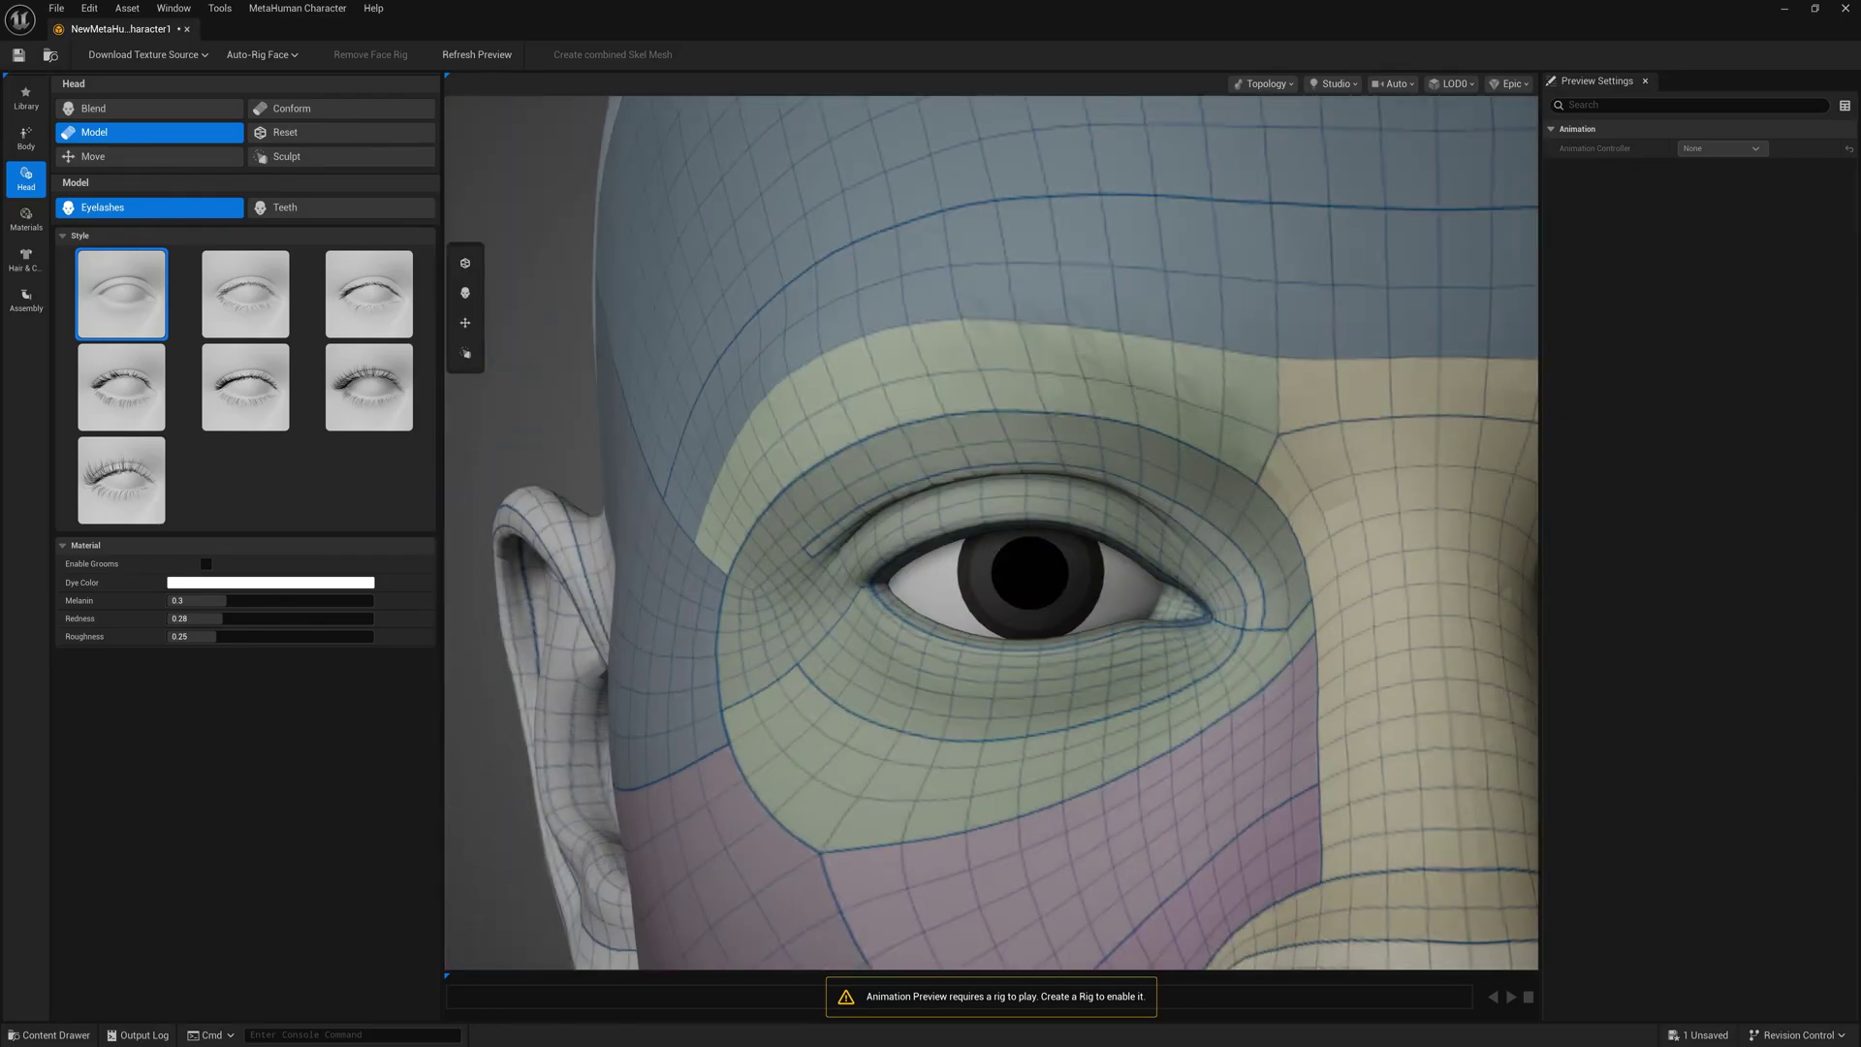
pyautogui.click(259, 318)
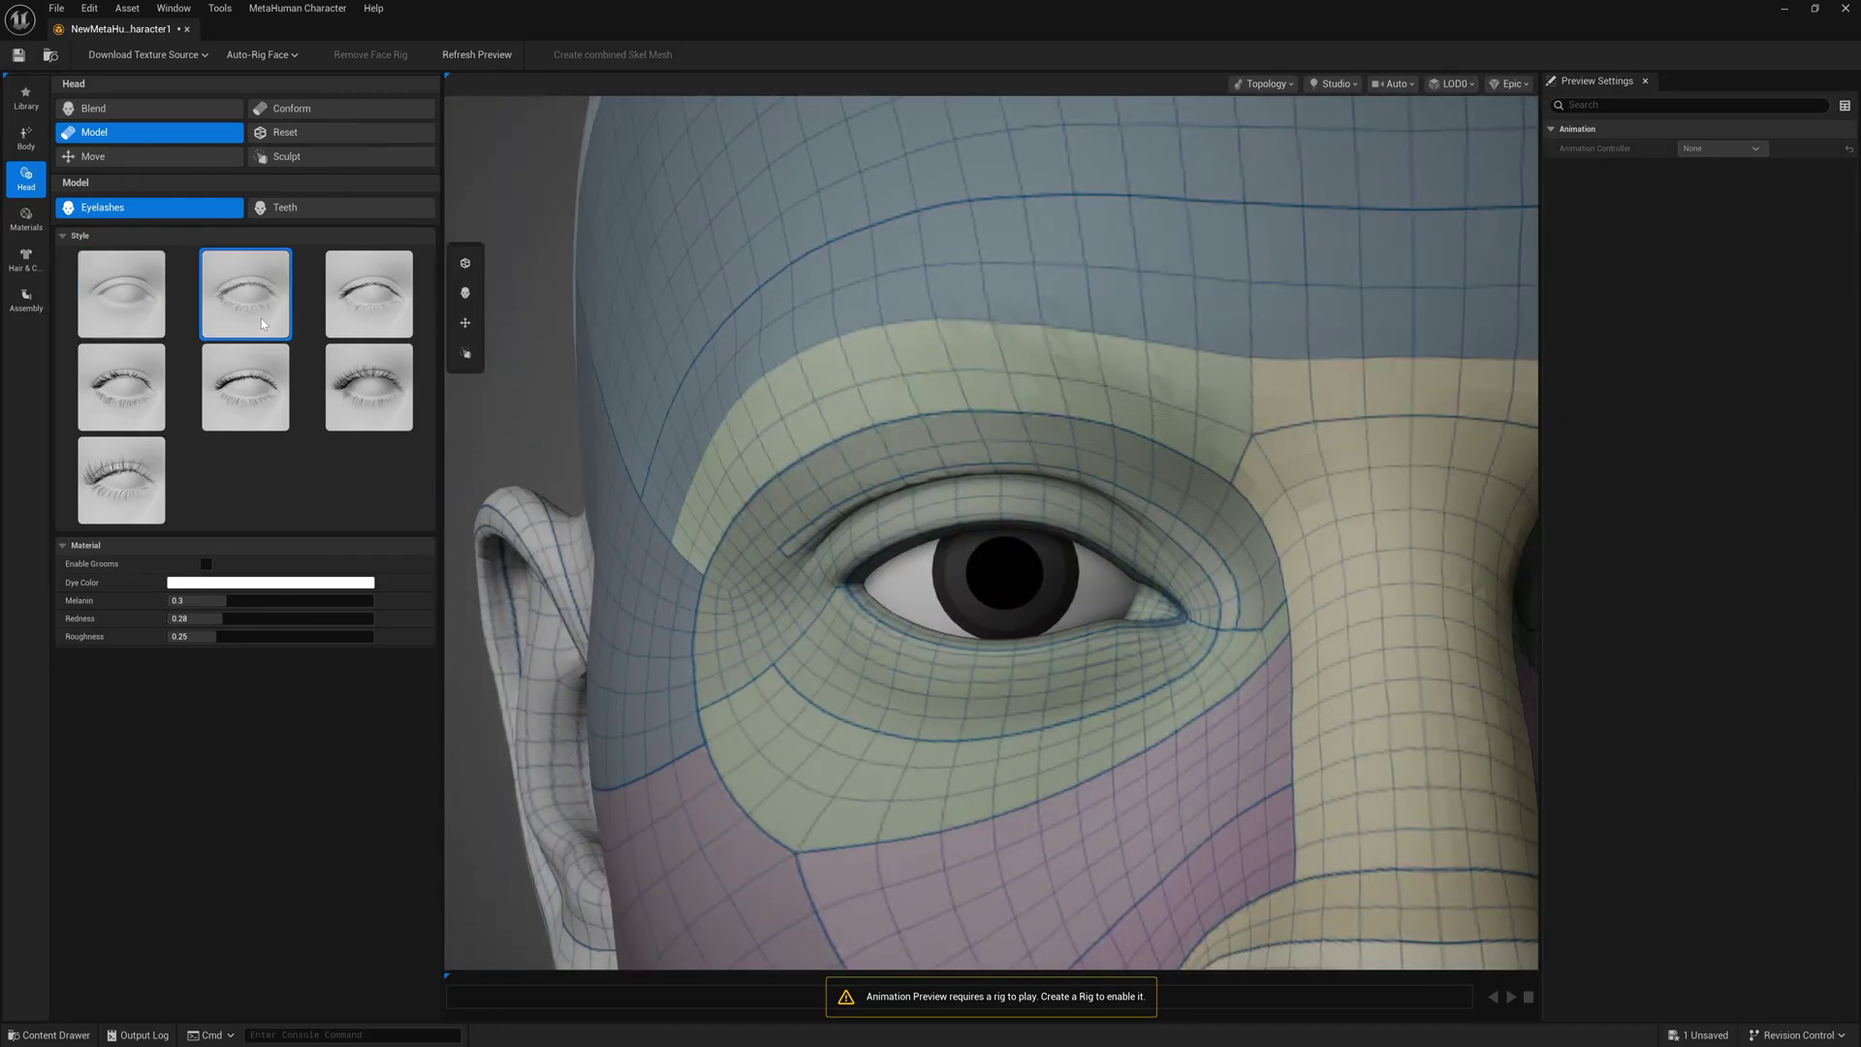
pyautogui.click(339, 305)
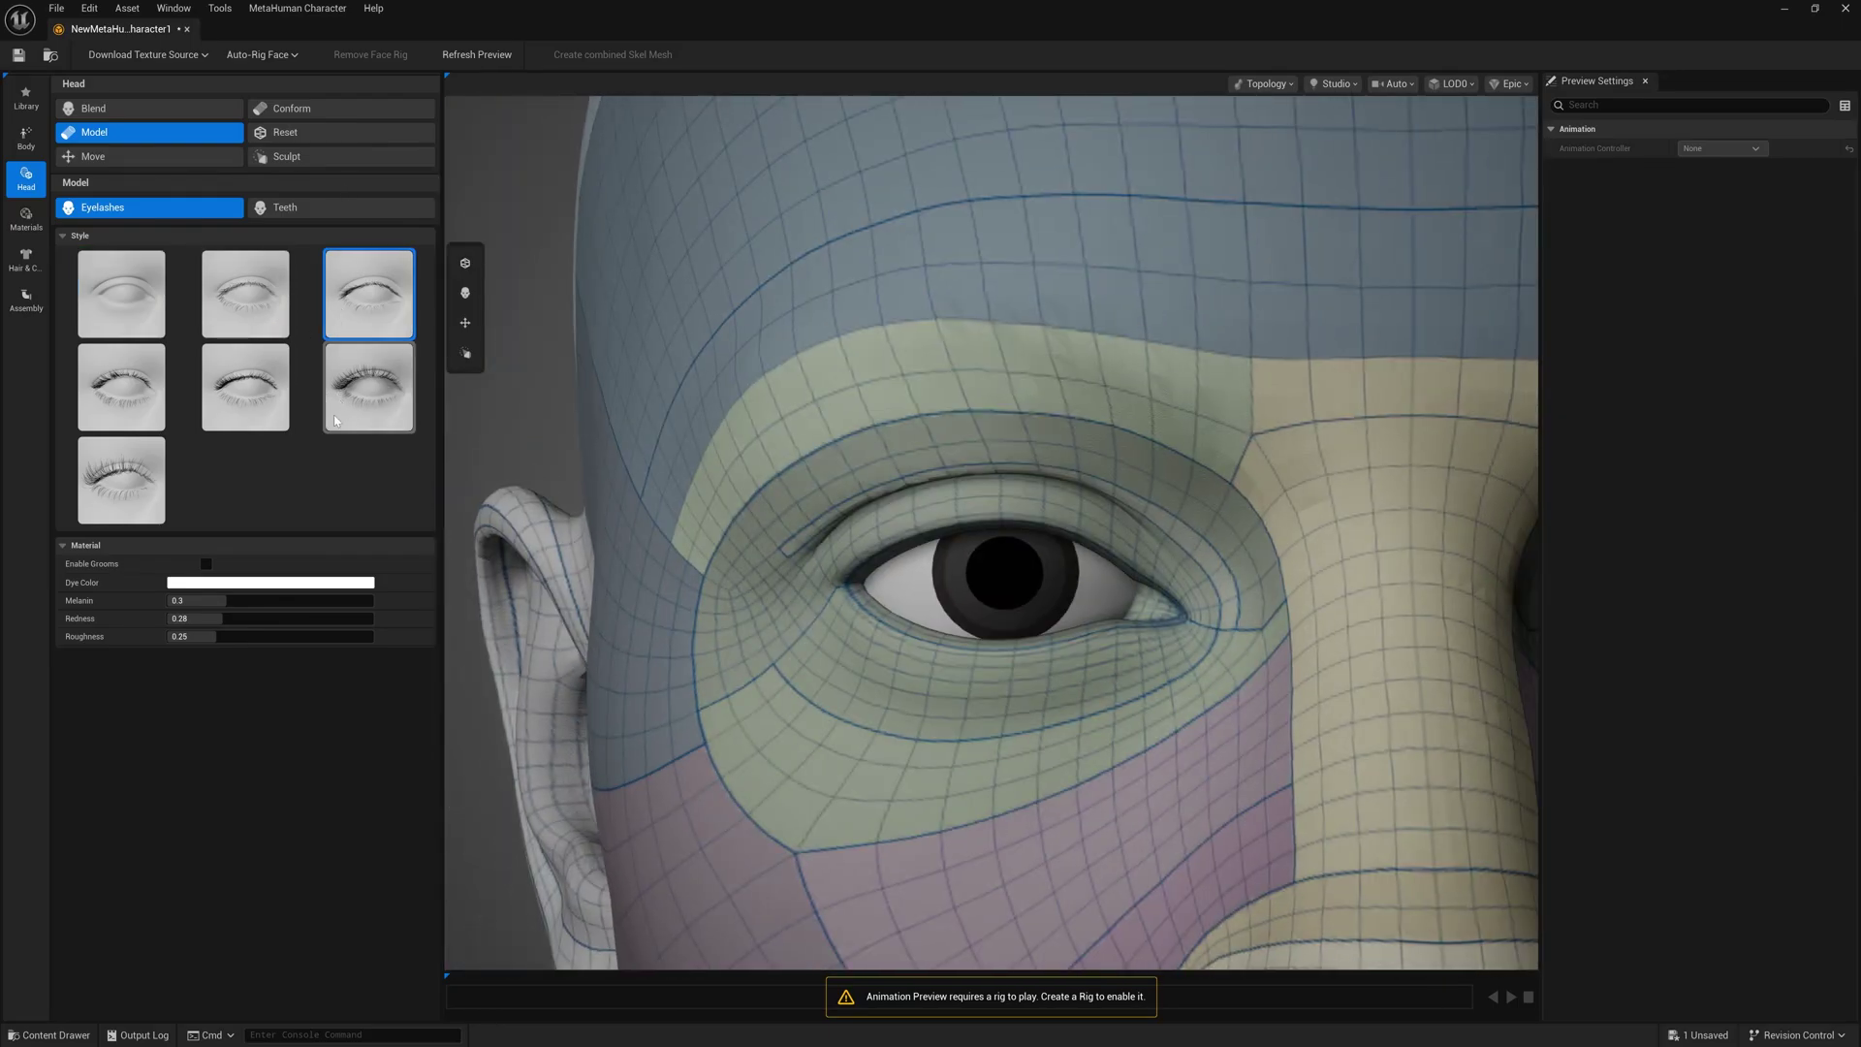
pyautogui.click(373, 396)
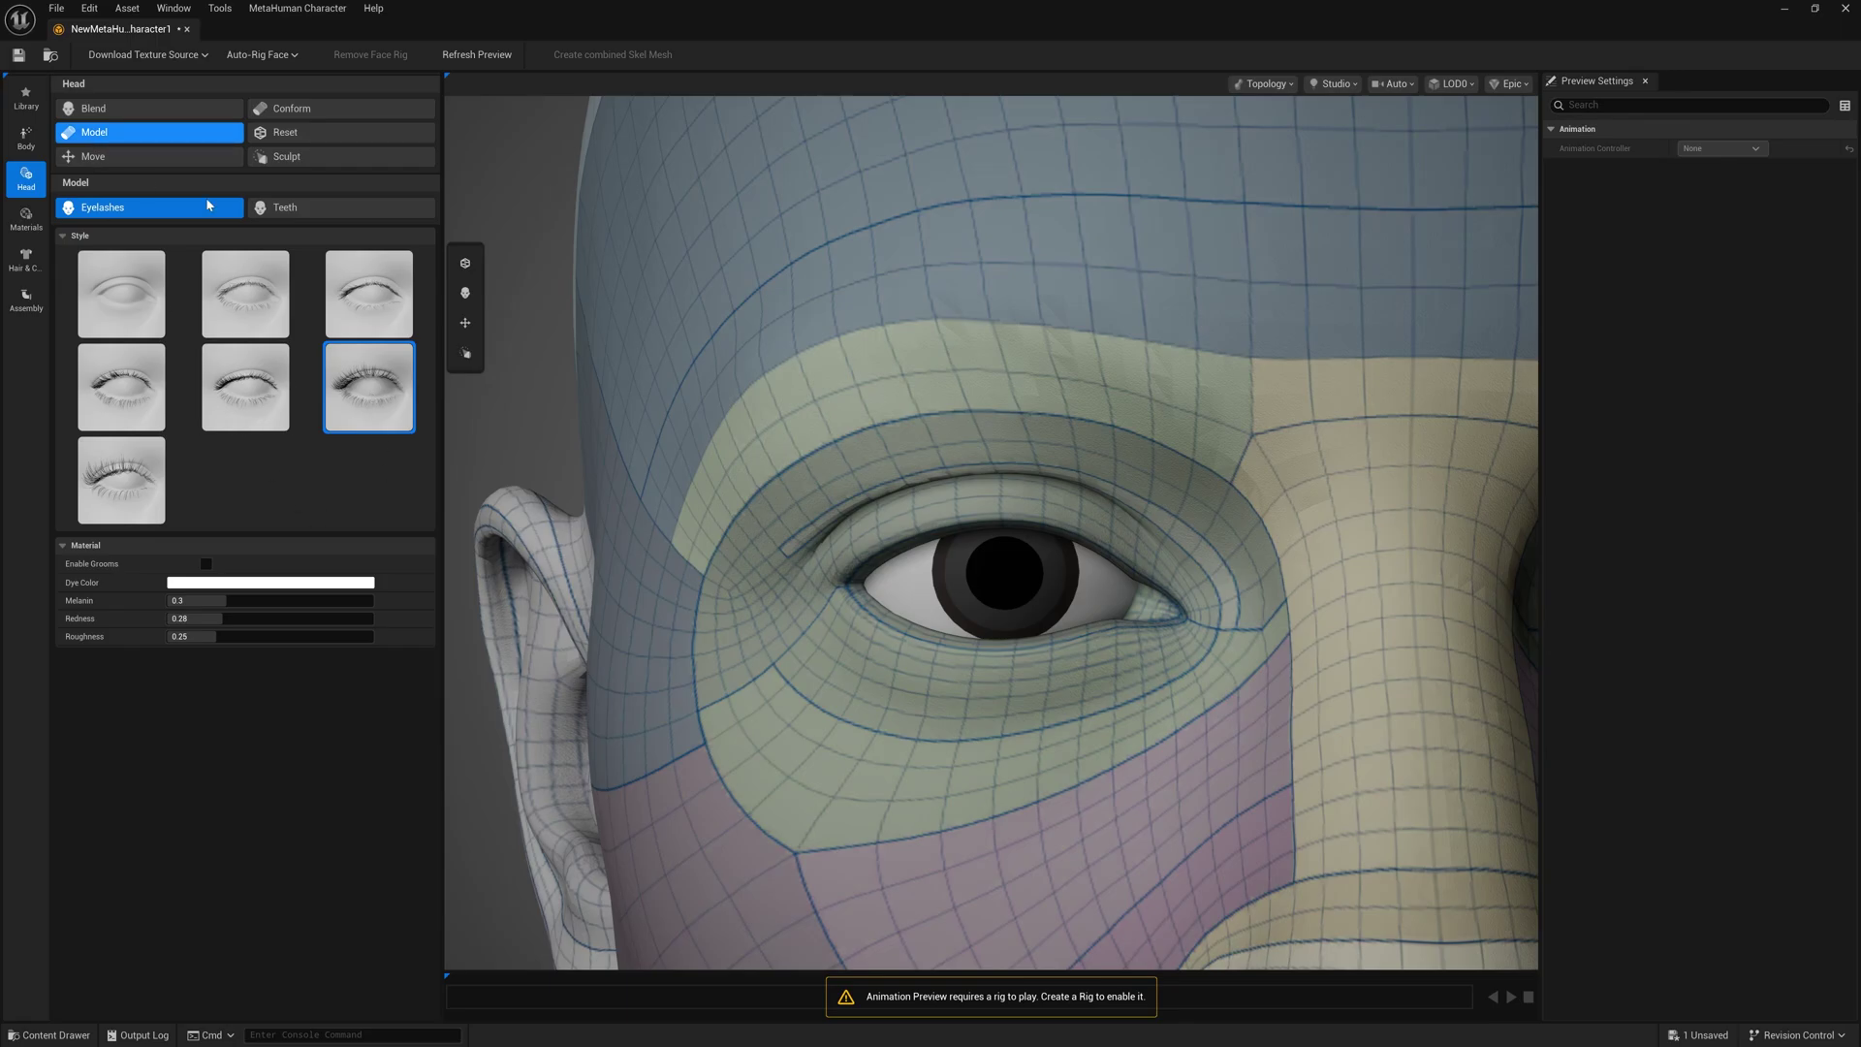
# Sculpt the head symmetrically, raising the mouth corners slightly and reshaping the nose
pyautogui.click(291, 158)
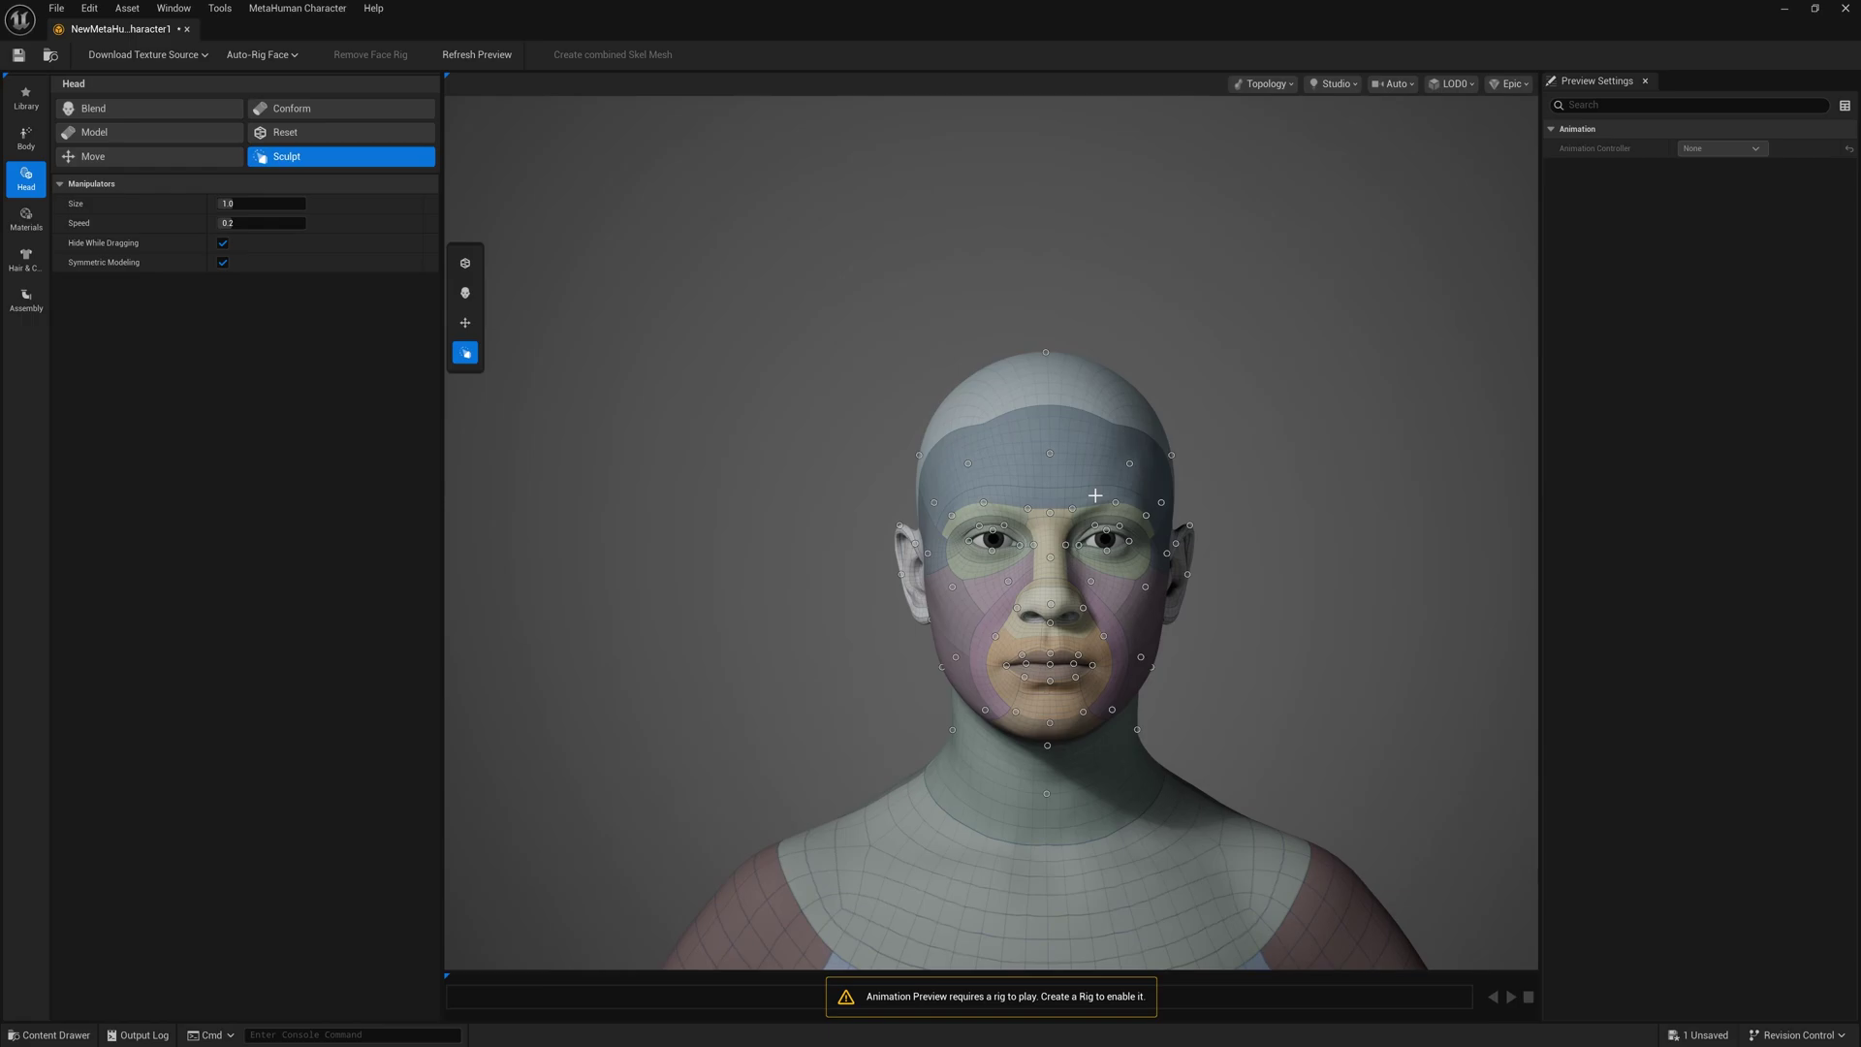
pyautogui.moveTo(1173, 611); pyautogui.dragTo(1116, 579, button='middle')
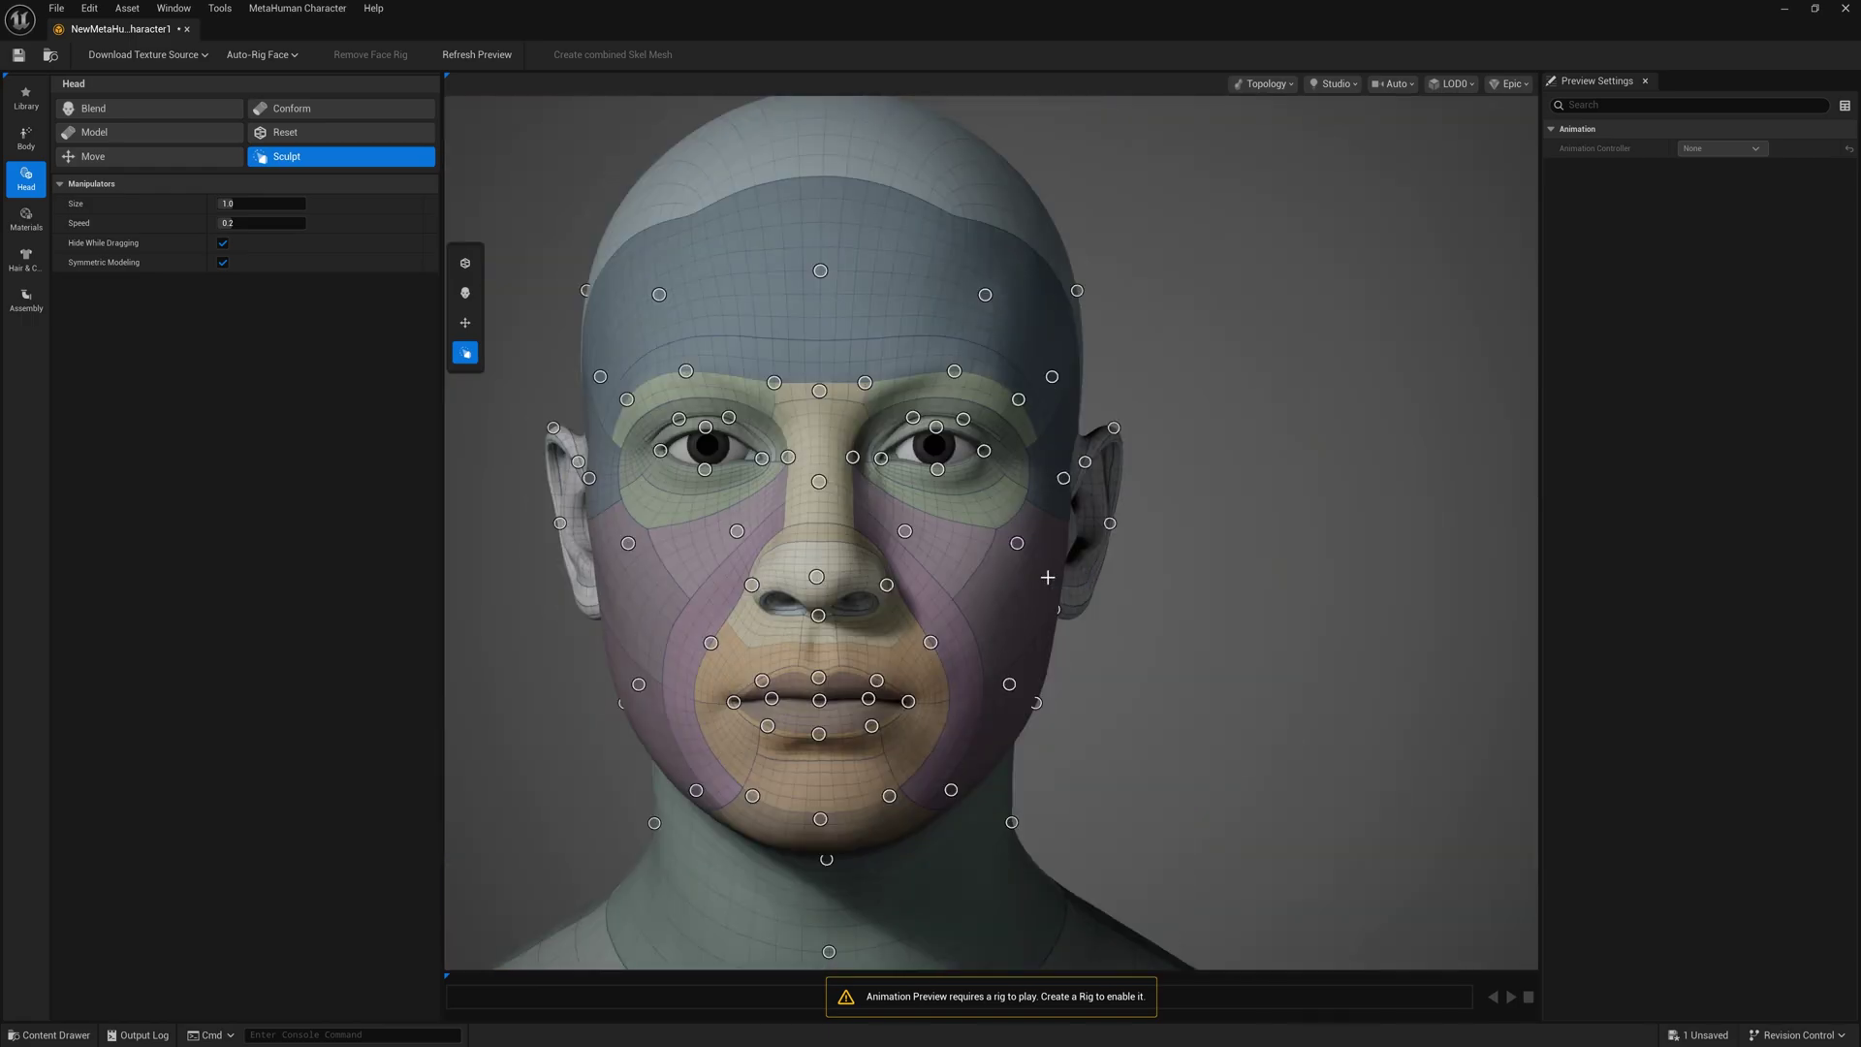
pyautogui.scroll(5, 1116, 578)
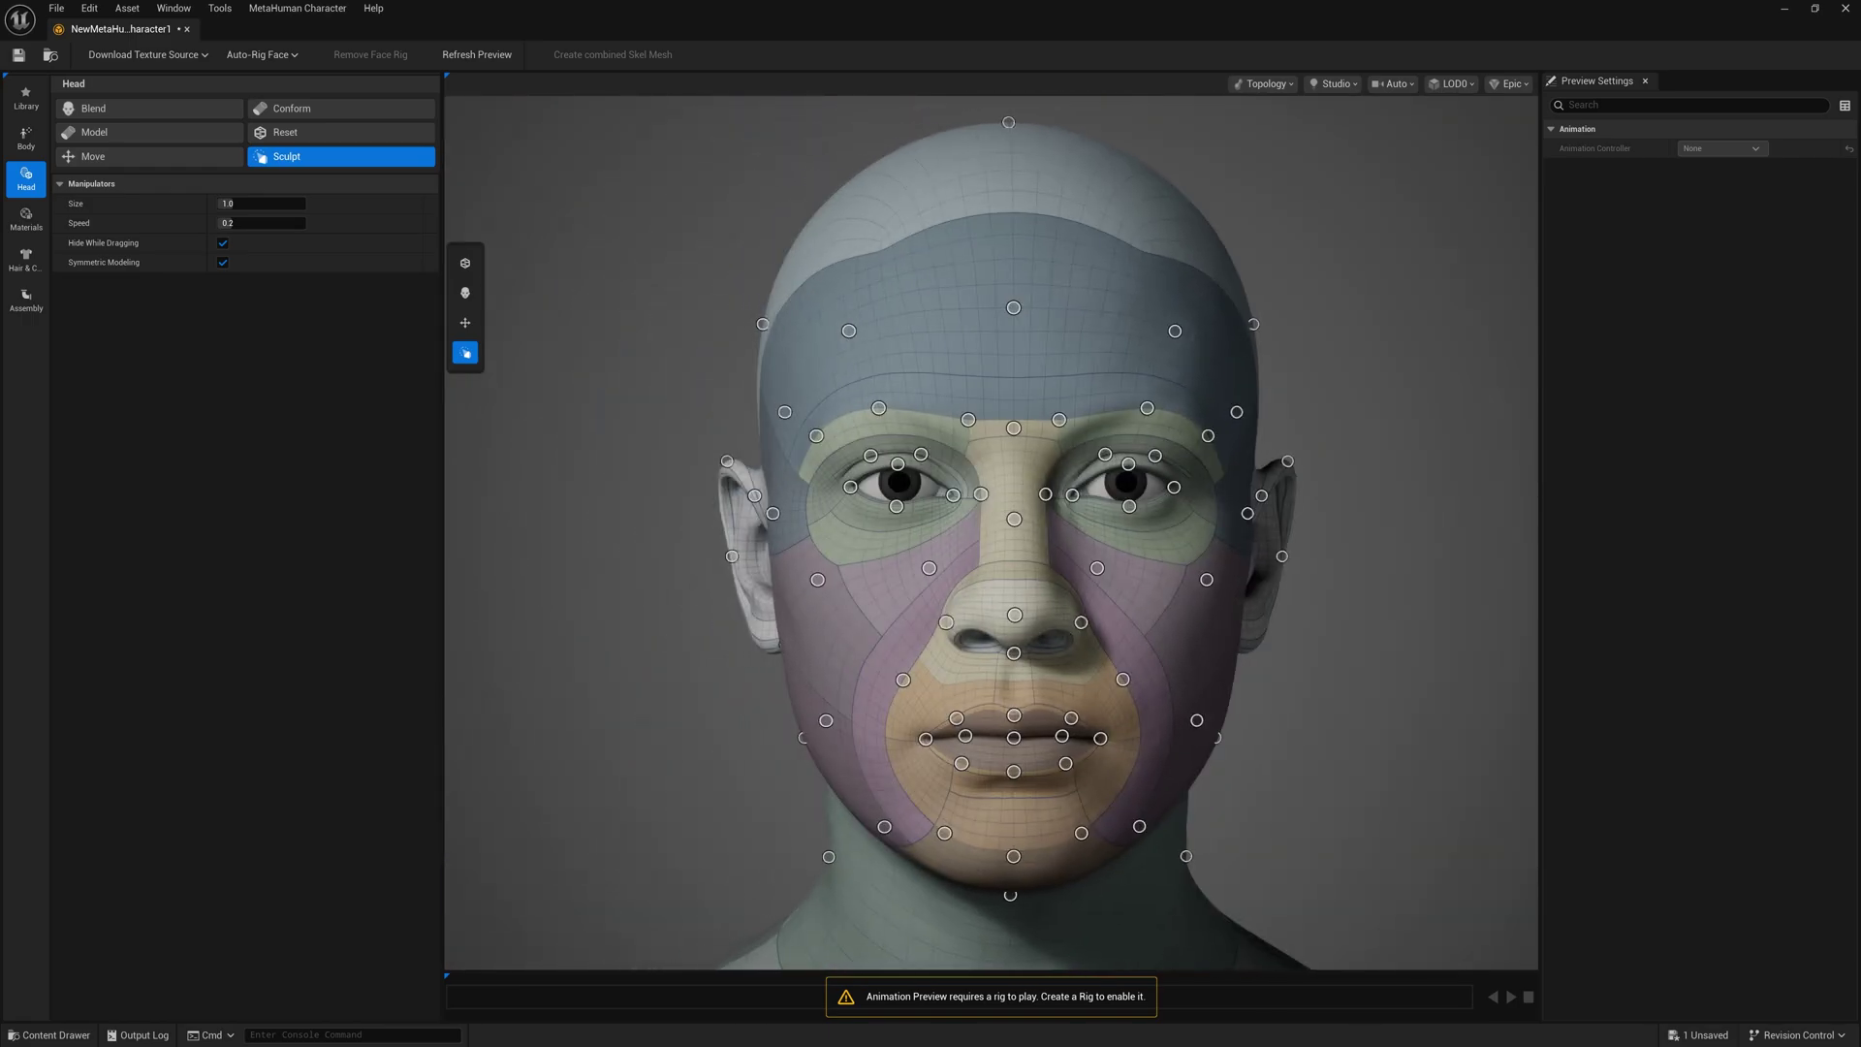
pyautogui.moveTo(1115, 579); pyautogui.dragTo(1060, 553, button='middle')
pyautogui.moveTo(1061, 552); pyautogui.dragTo(1180, 552)
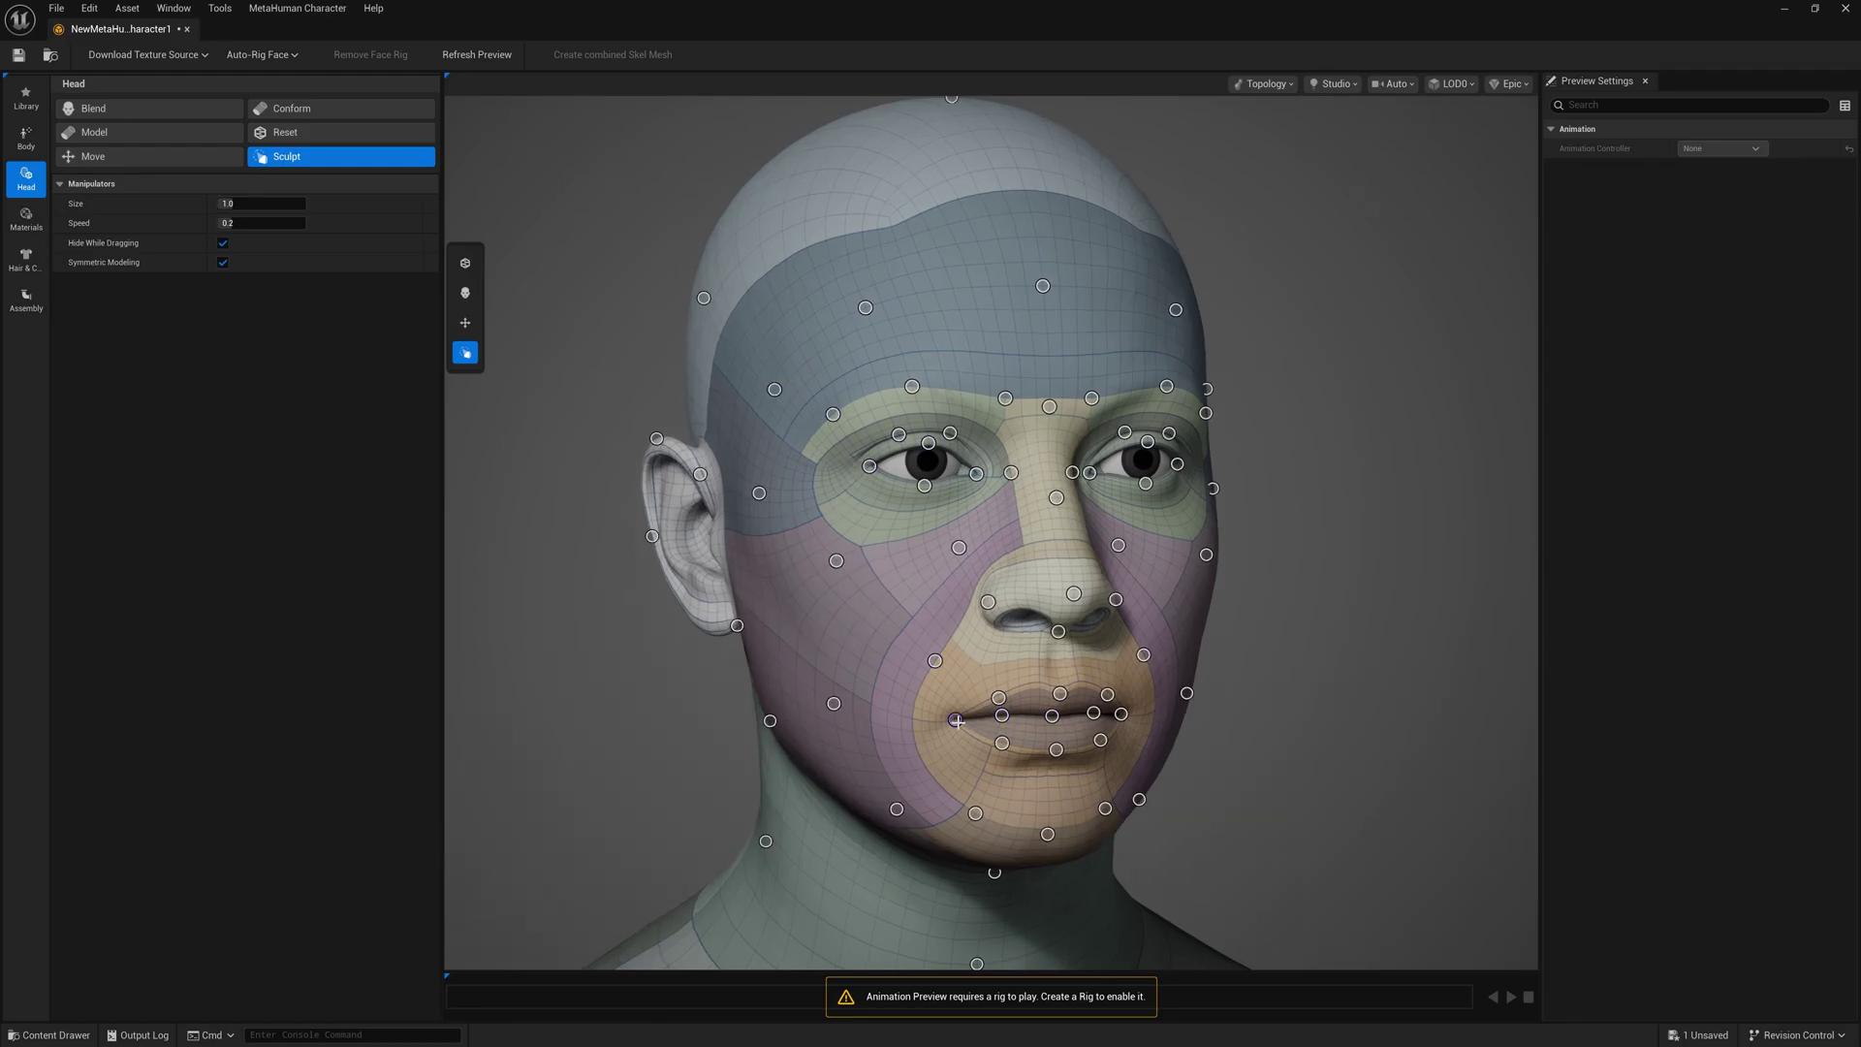
pyautogui.moveTo(955, 720); pyautogui.dragTo(950, 705)
pyautogui.moveTo(1163, 553); pyautogui.dragTo(998, 553)
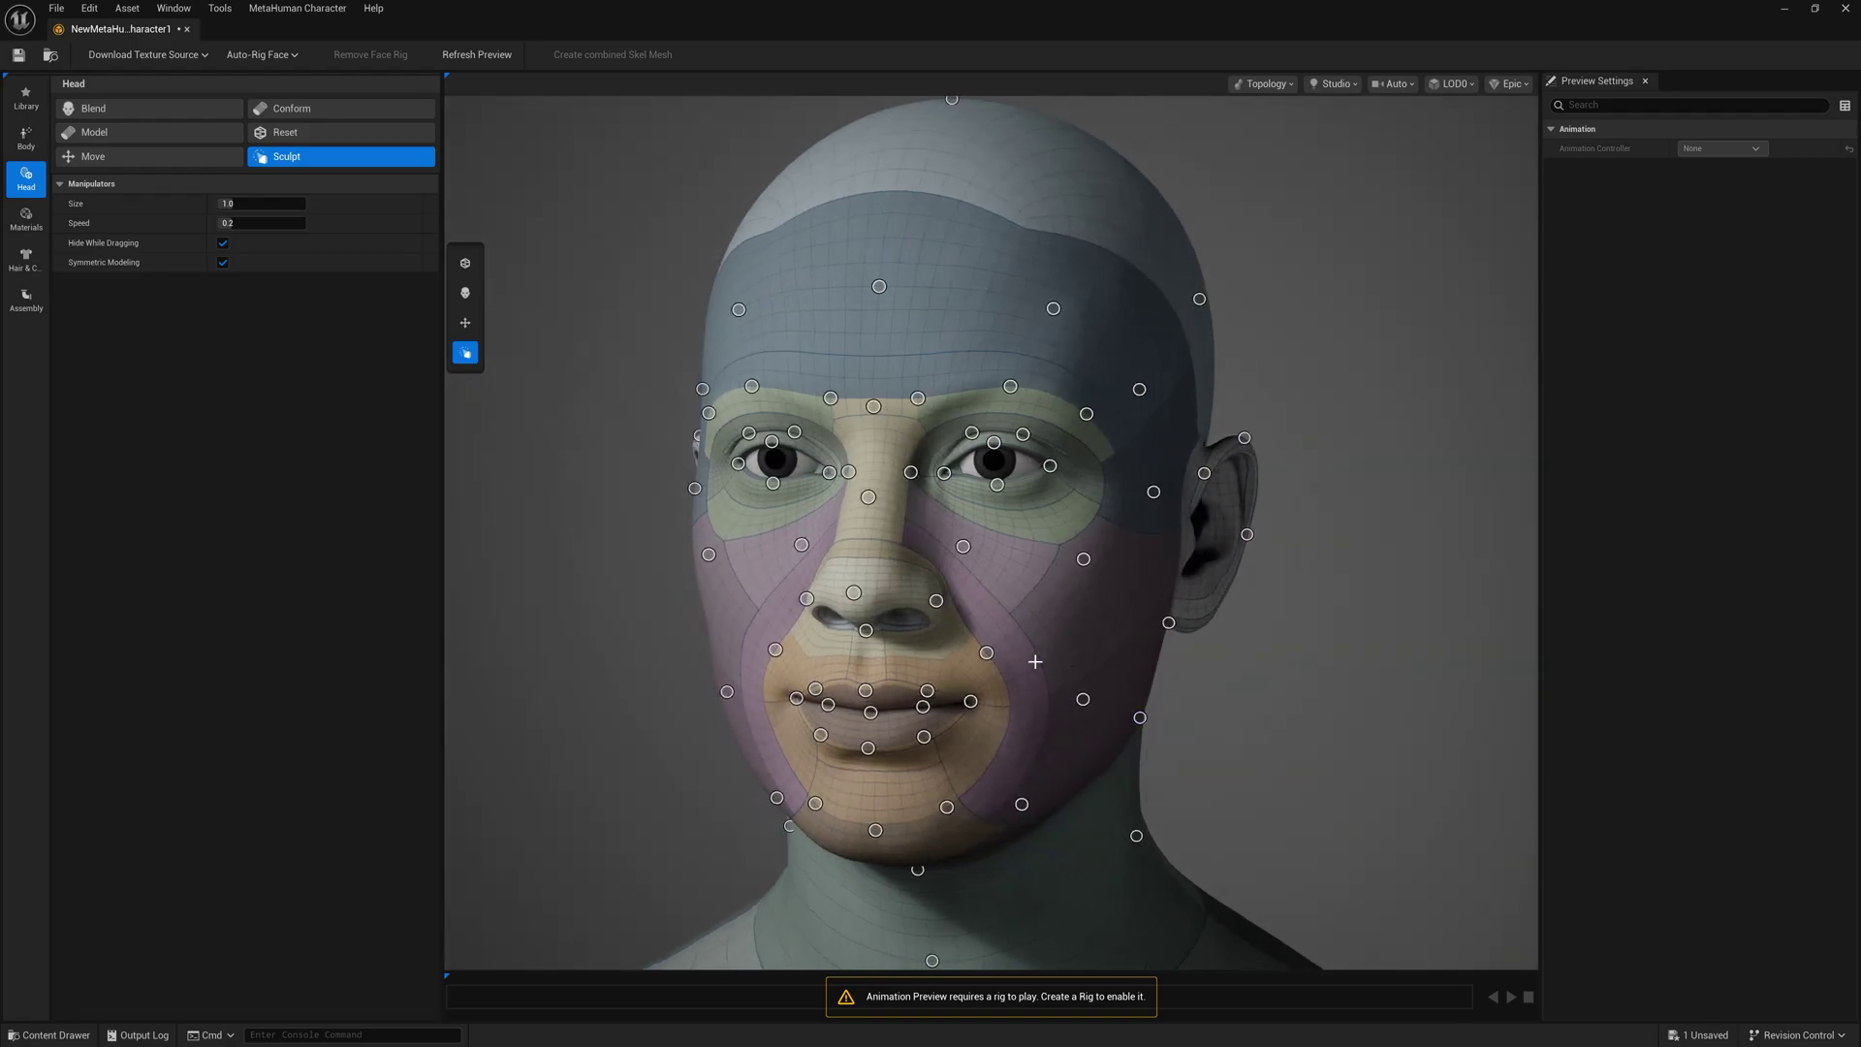
pyautogui.moveTo(853, 592); pyautogui.dragTo(932, 599)
# Sculpt the eyes by lowering the upper eyelids slightly, and adjust the point between the eyebrows
pyautogui.moveTo(1076, 582); pyautogui.dragTo(1163, 581)
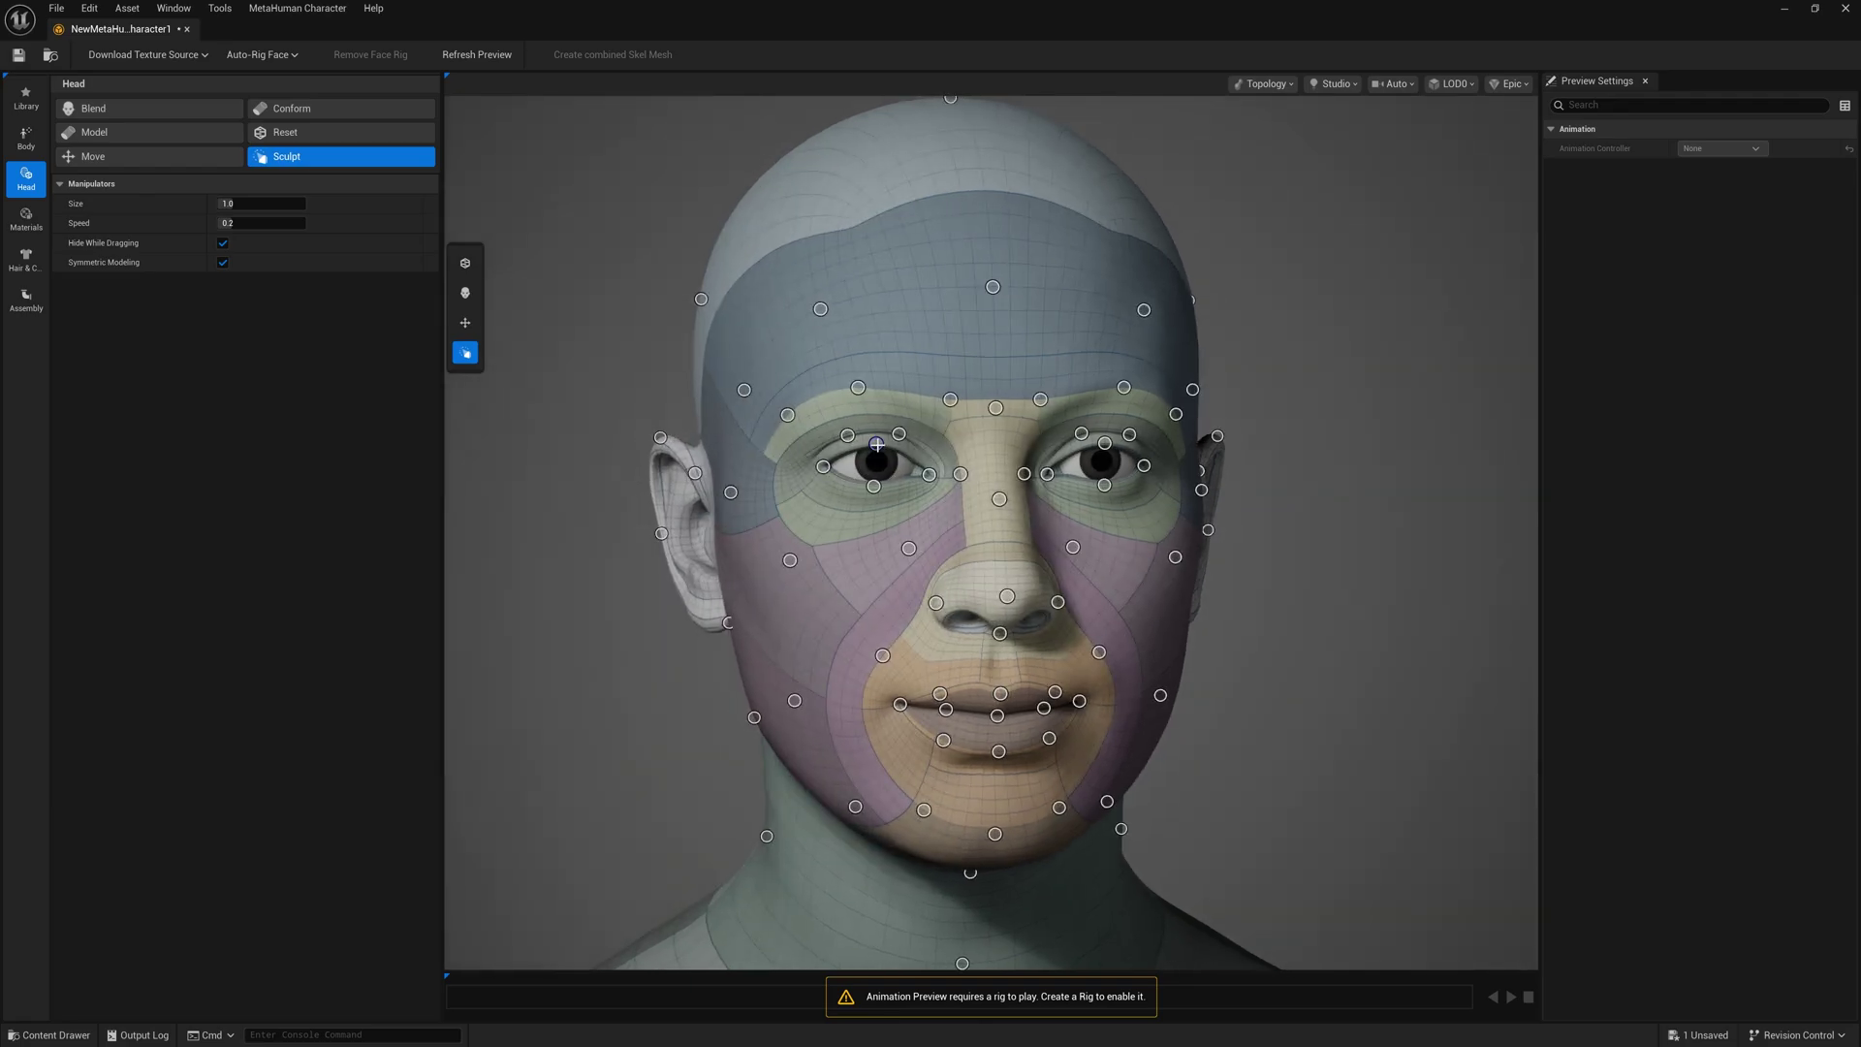
pyautogui.moveTo(876, 444)
pyautogui.mouseDown()
pyautogui.moveTo(825, 468)
pyautogui.moveTo(849, 442)
pyautogui.mouseUp()
pyautogui.moveTo(996, 408); pyautogui.dragTo(996, 407)
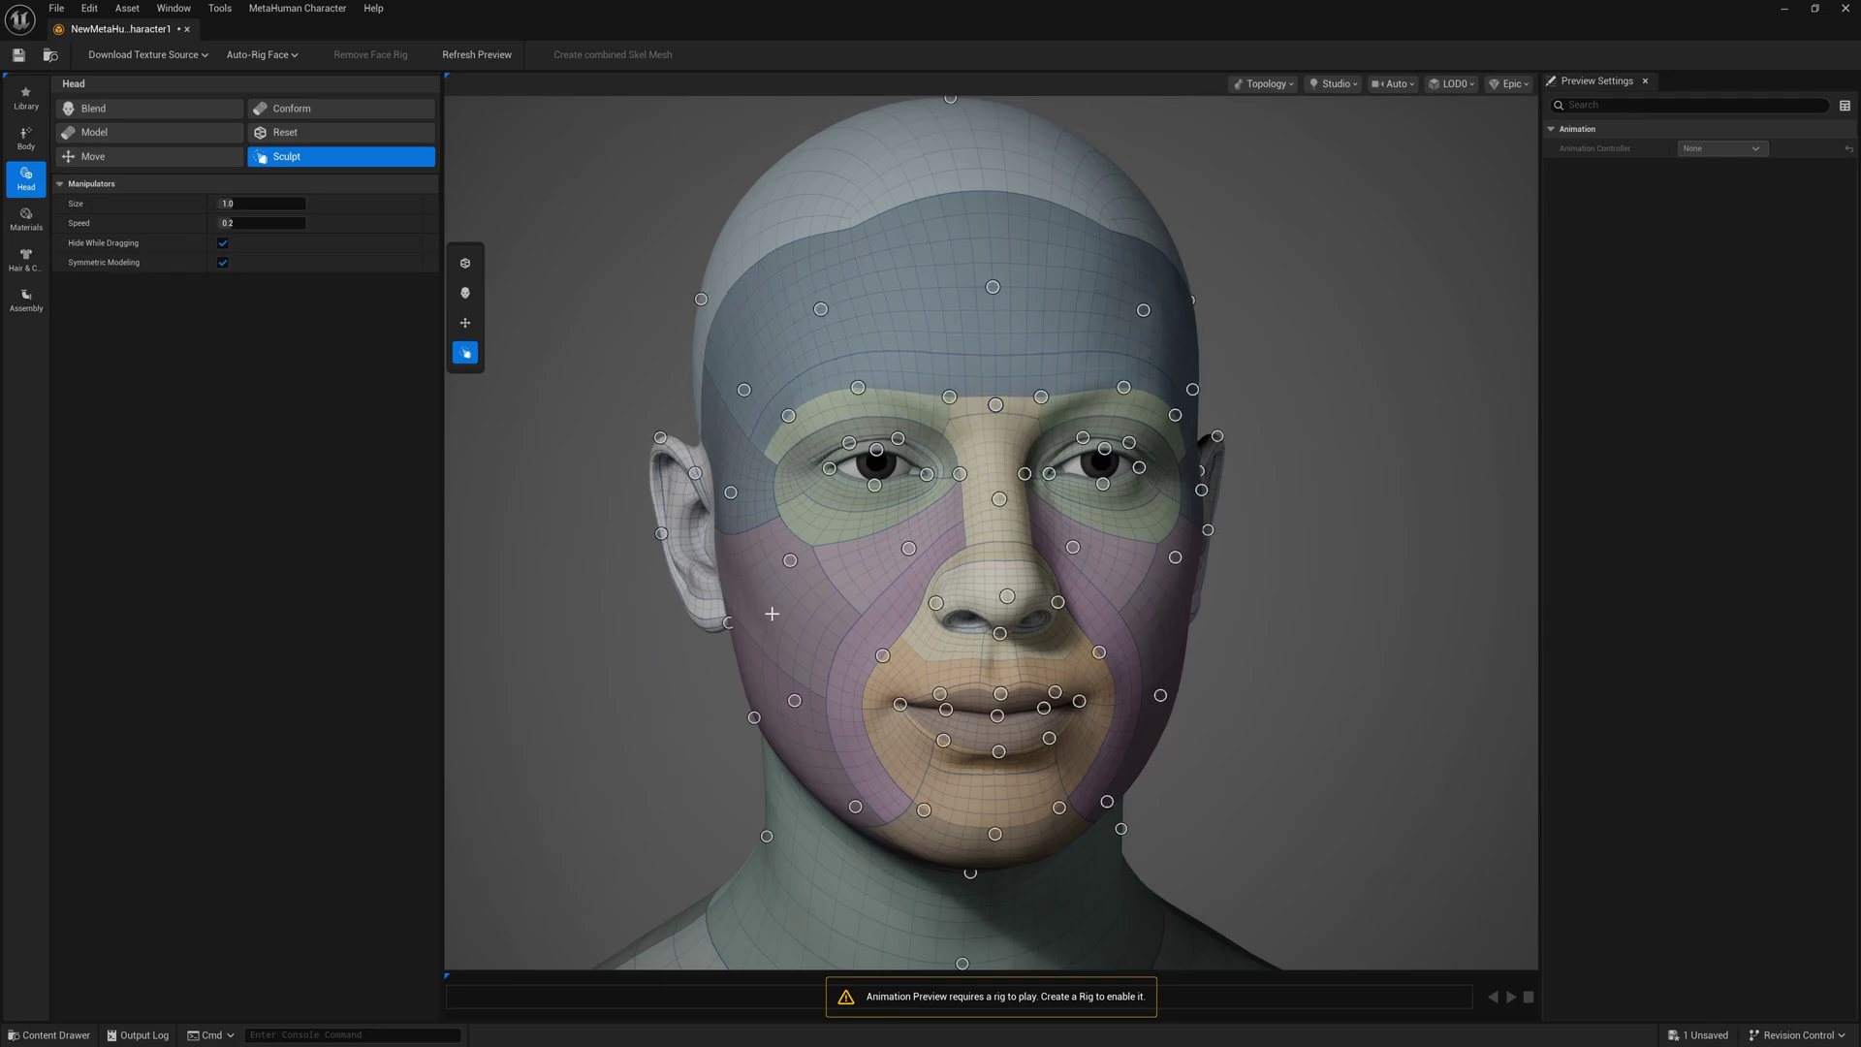
# Sculpt the lower cheeks slightly outward with symmetric modeling and check the face shape
pyautogui.moveTo(795, 697); pyautogui.dragTo(788, 698)
pyautogui.scroll(-2, 675, 490)
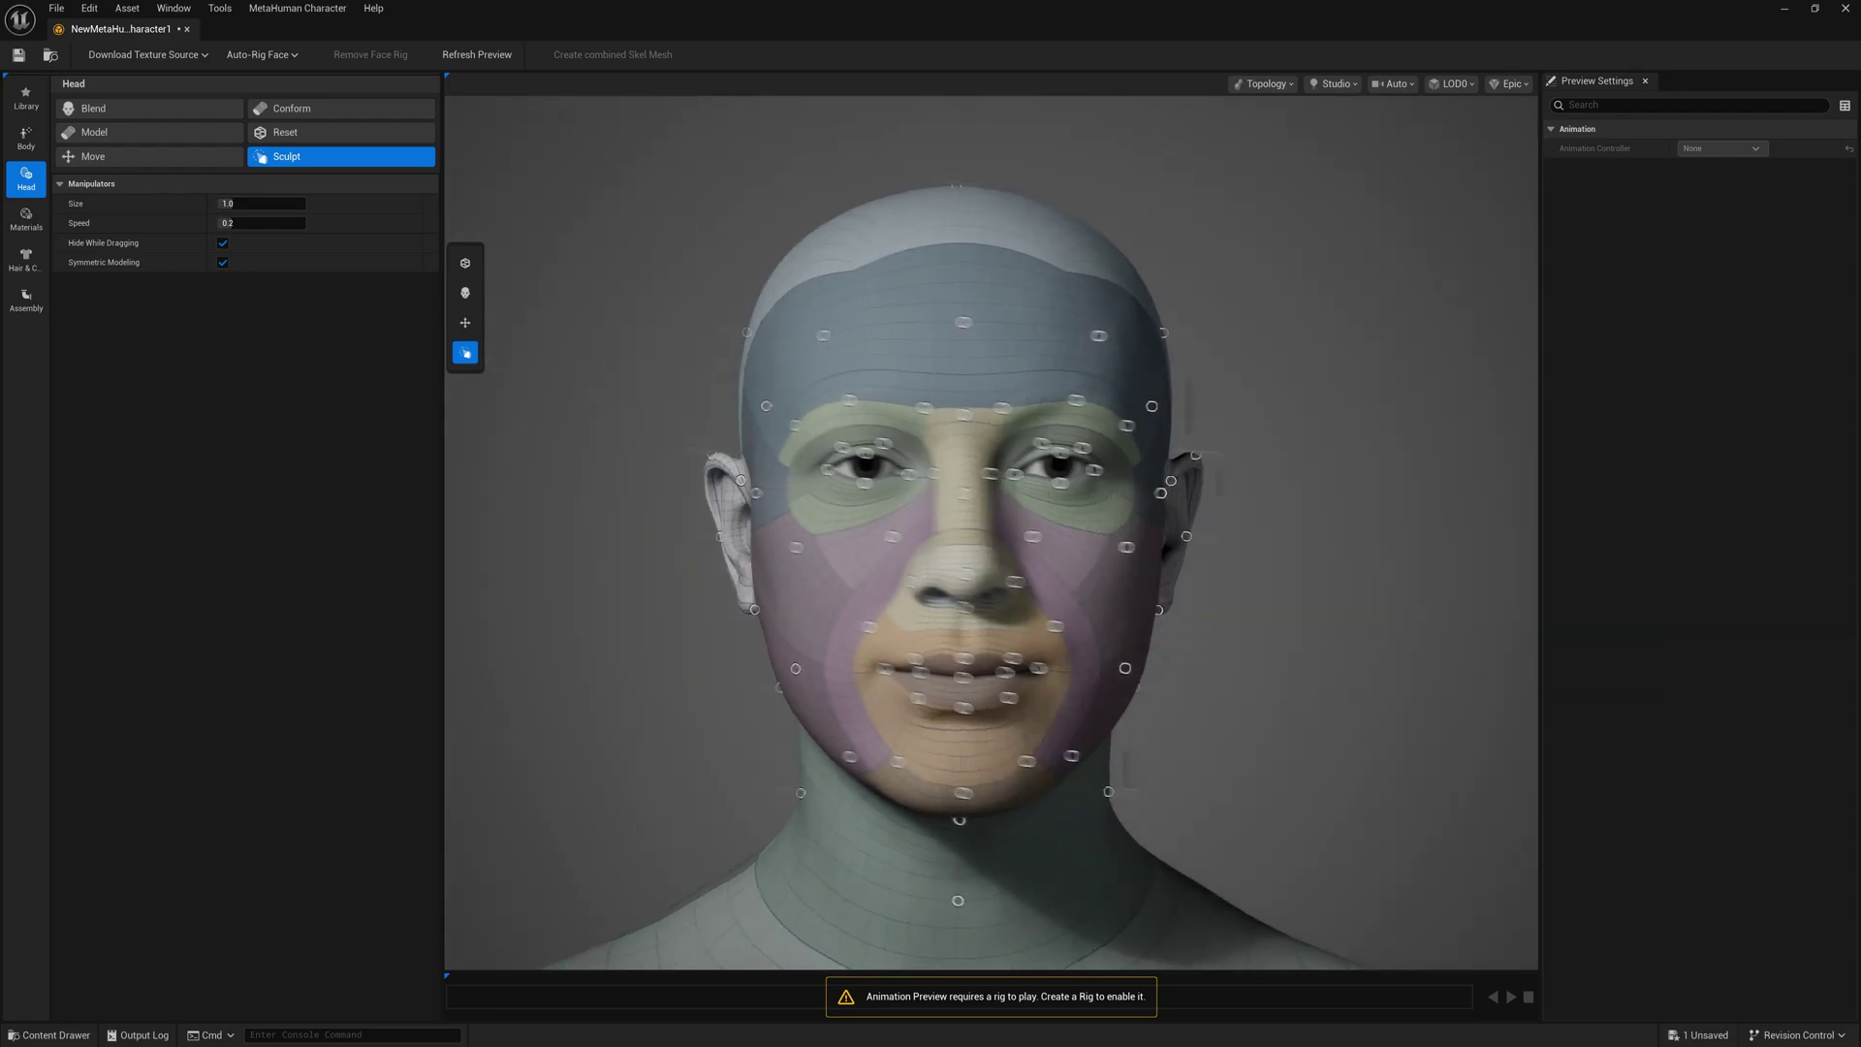
pyautogui.moveTo(676, 489)
pyautogui.mouseDown()
pyautogui.moveTo(520, 490)
pyautogui.moveTo(668, 490)
pyautogui.mouseUp()
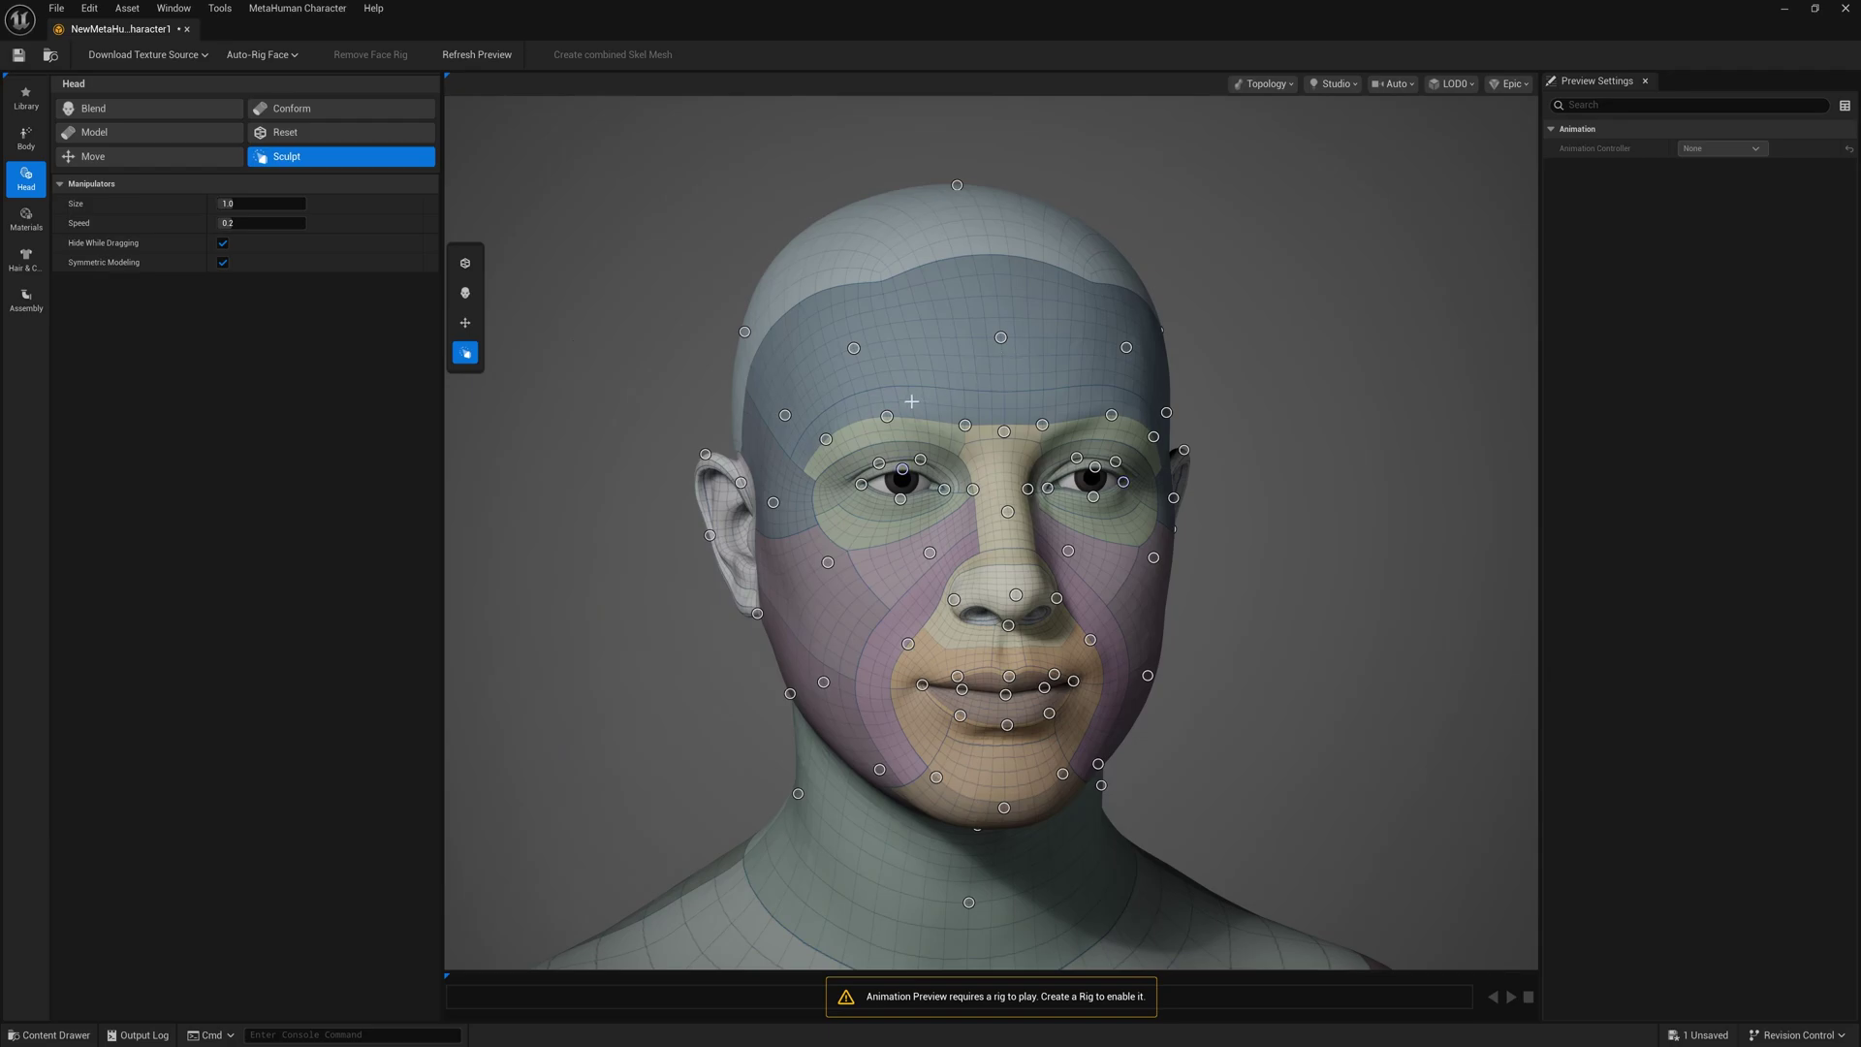
# Open the Skin material settings, examine the textured face from several angles and view the texture download resolution options
pyautogui.click(35, 232)
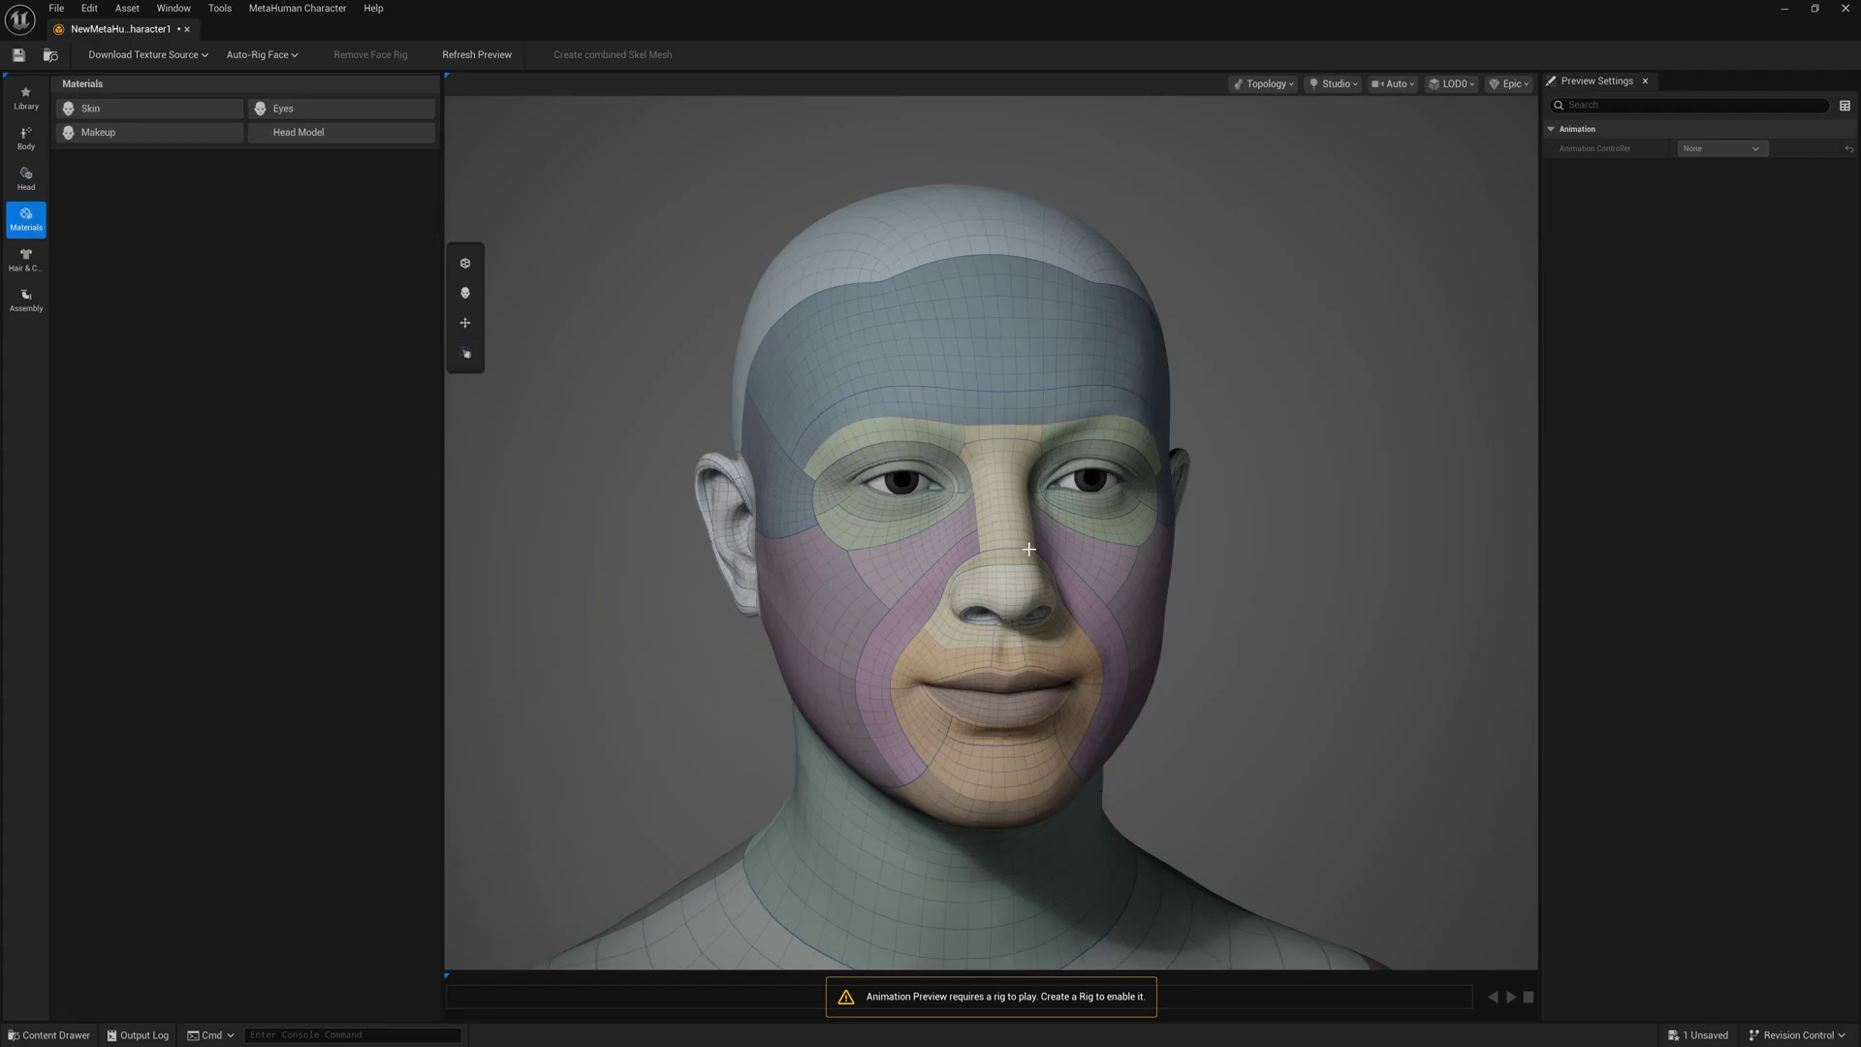
pyautogui.moveTo(1028, 549); pyautogui.dragTo(1037, 551)
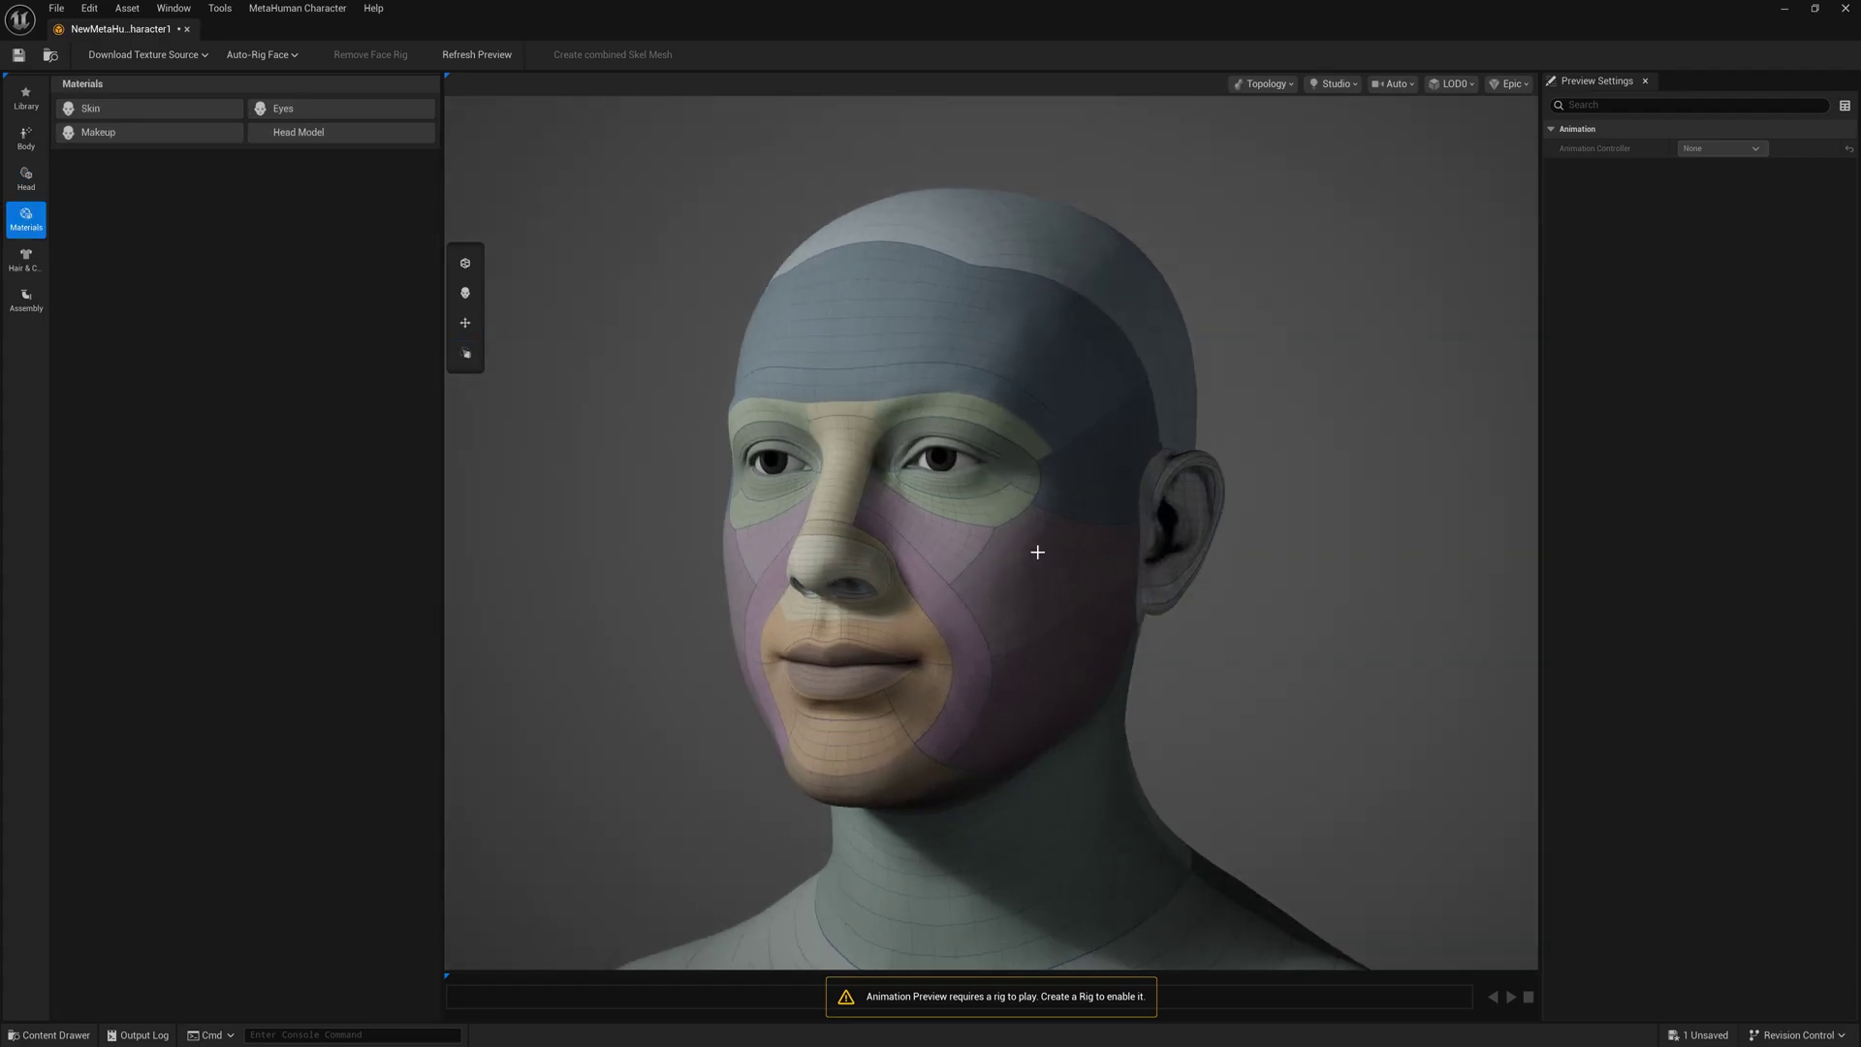
pyautogui.click(159, 108)
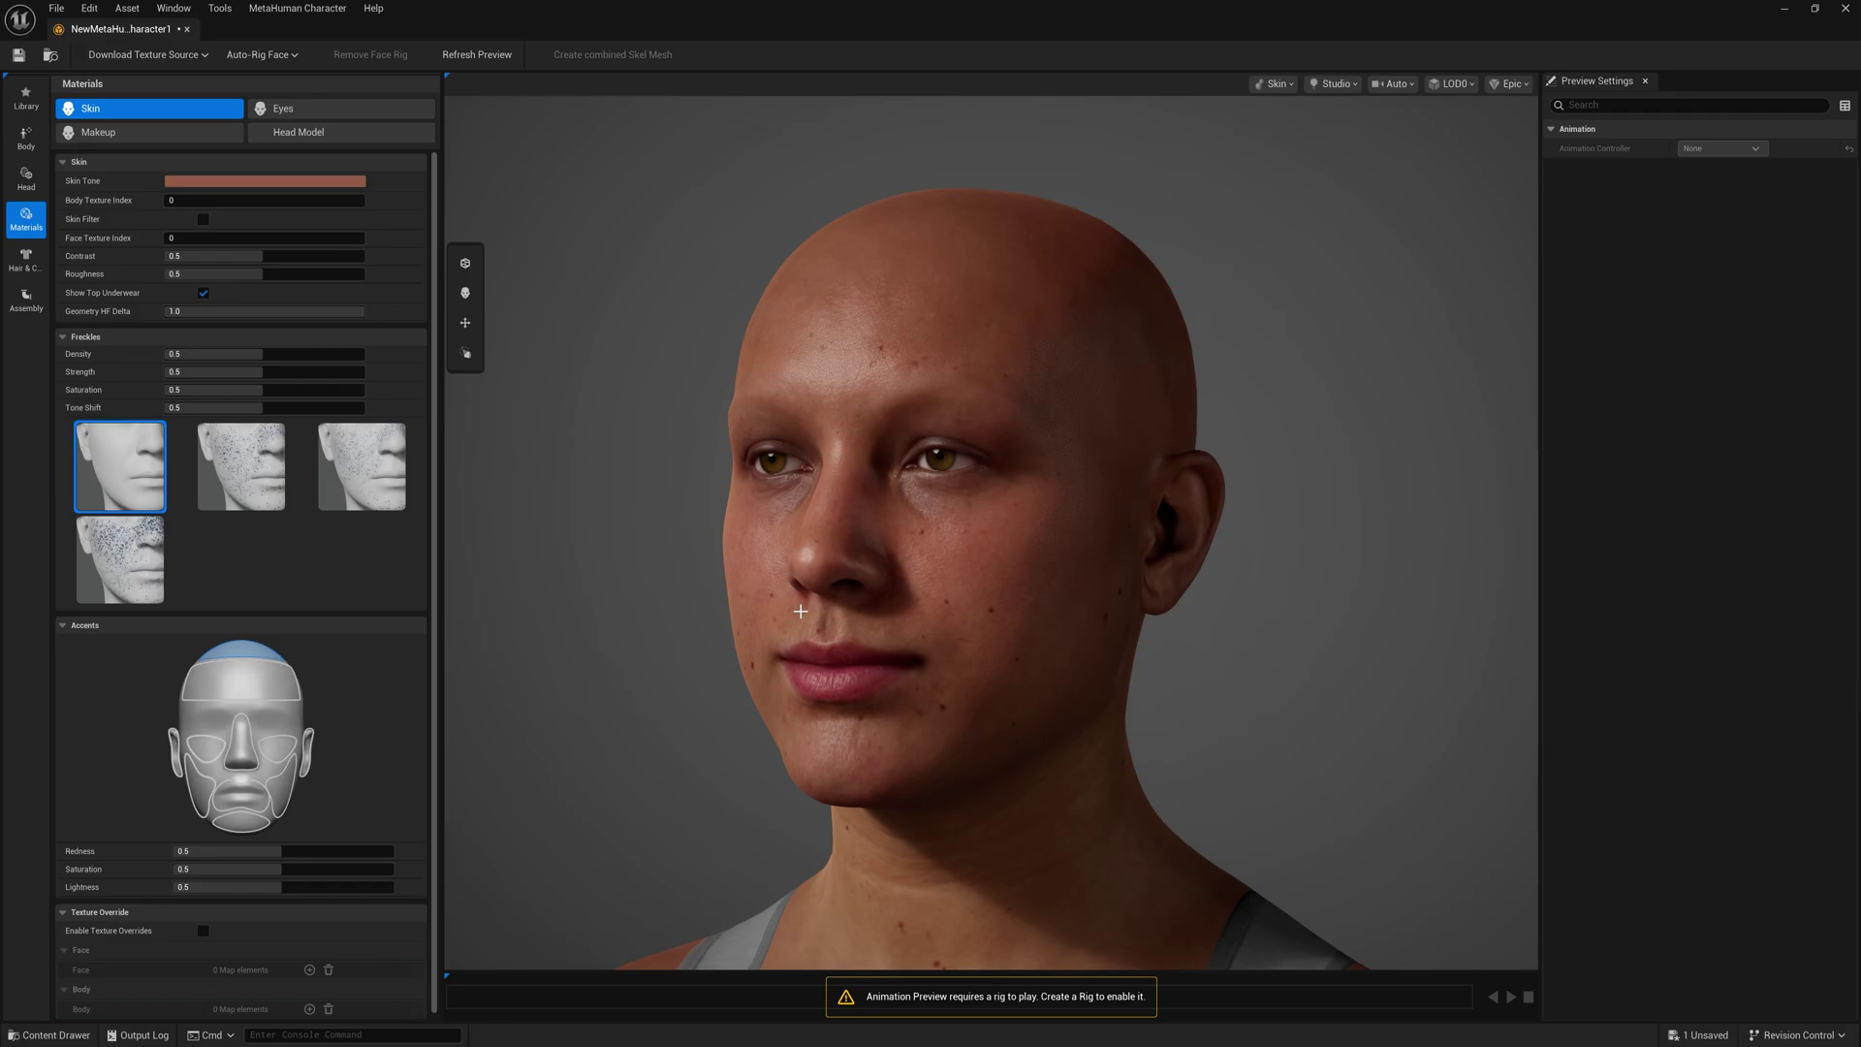
pyautogui.moveTo(800, 611); pyautogui.dragTo(872, 615)
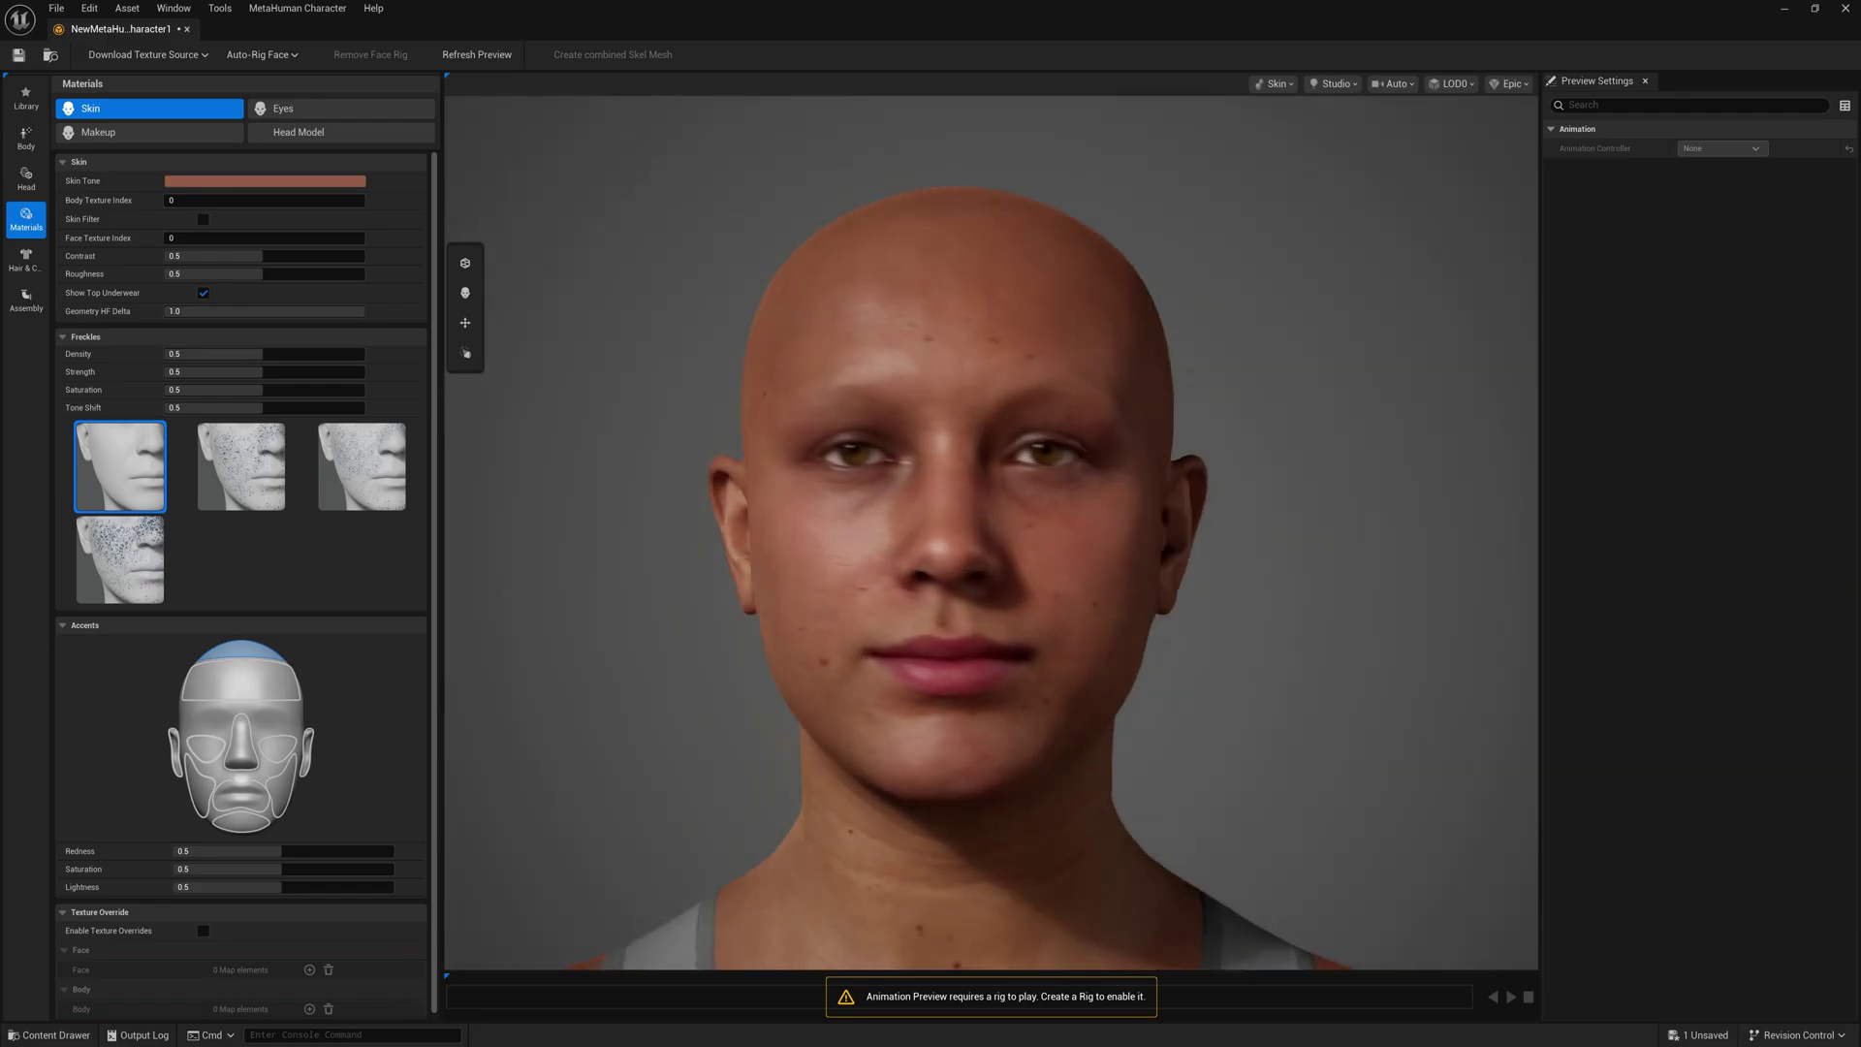
pyautogui.scroll(-5, 798, 615)
pyautogui.scroll(8, 1038, 694)
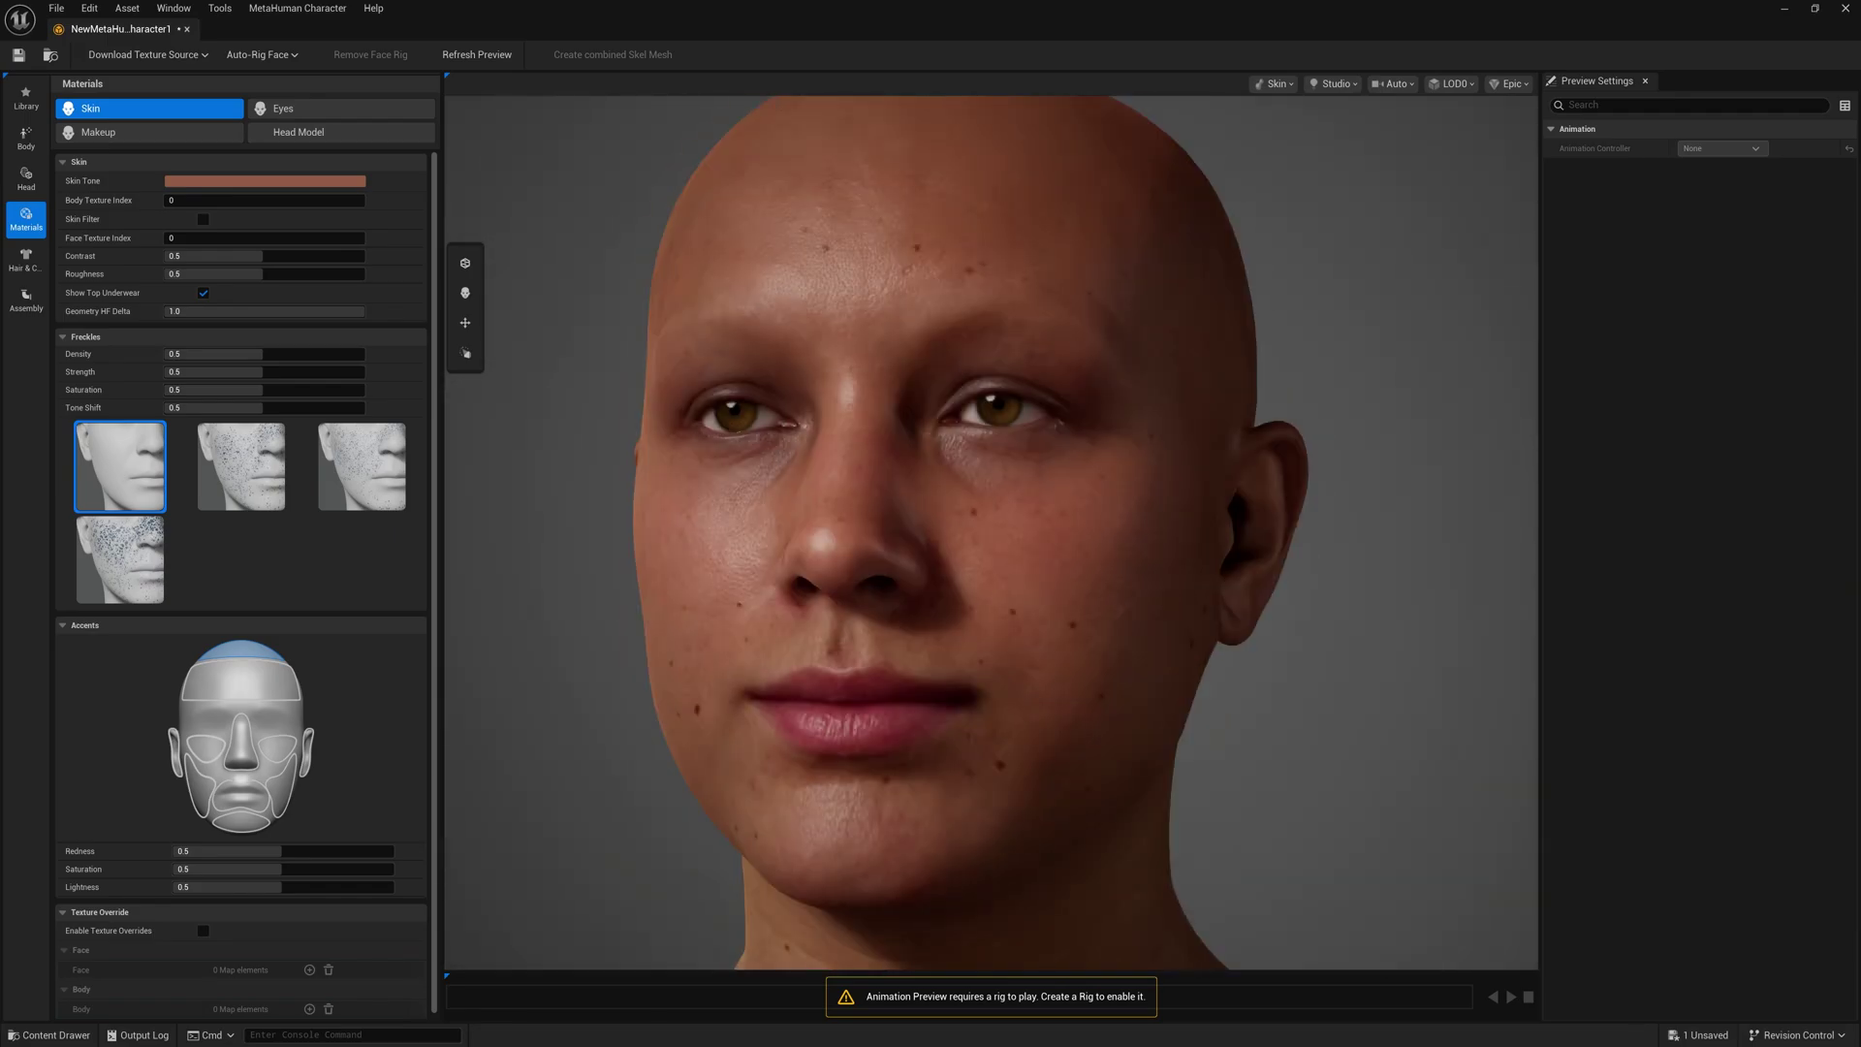
pyautogui.moveTo(1038, 694); pyautogui.dragTo(911, 694)
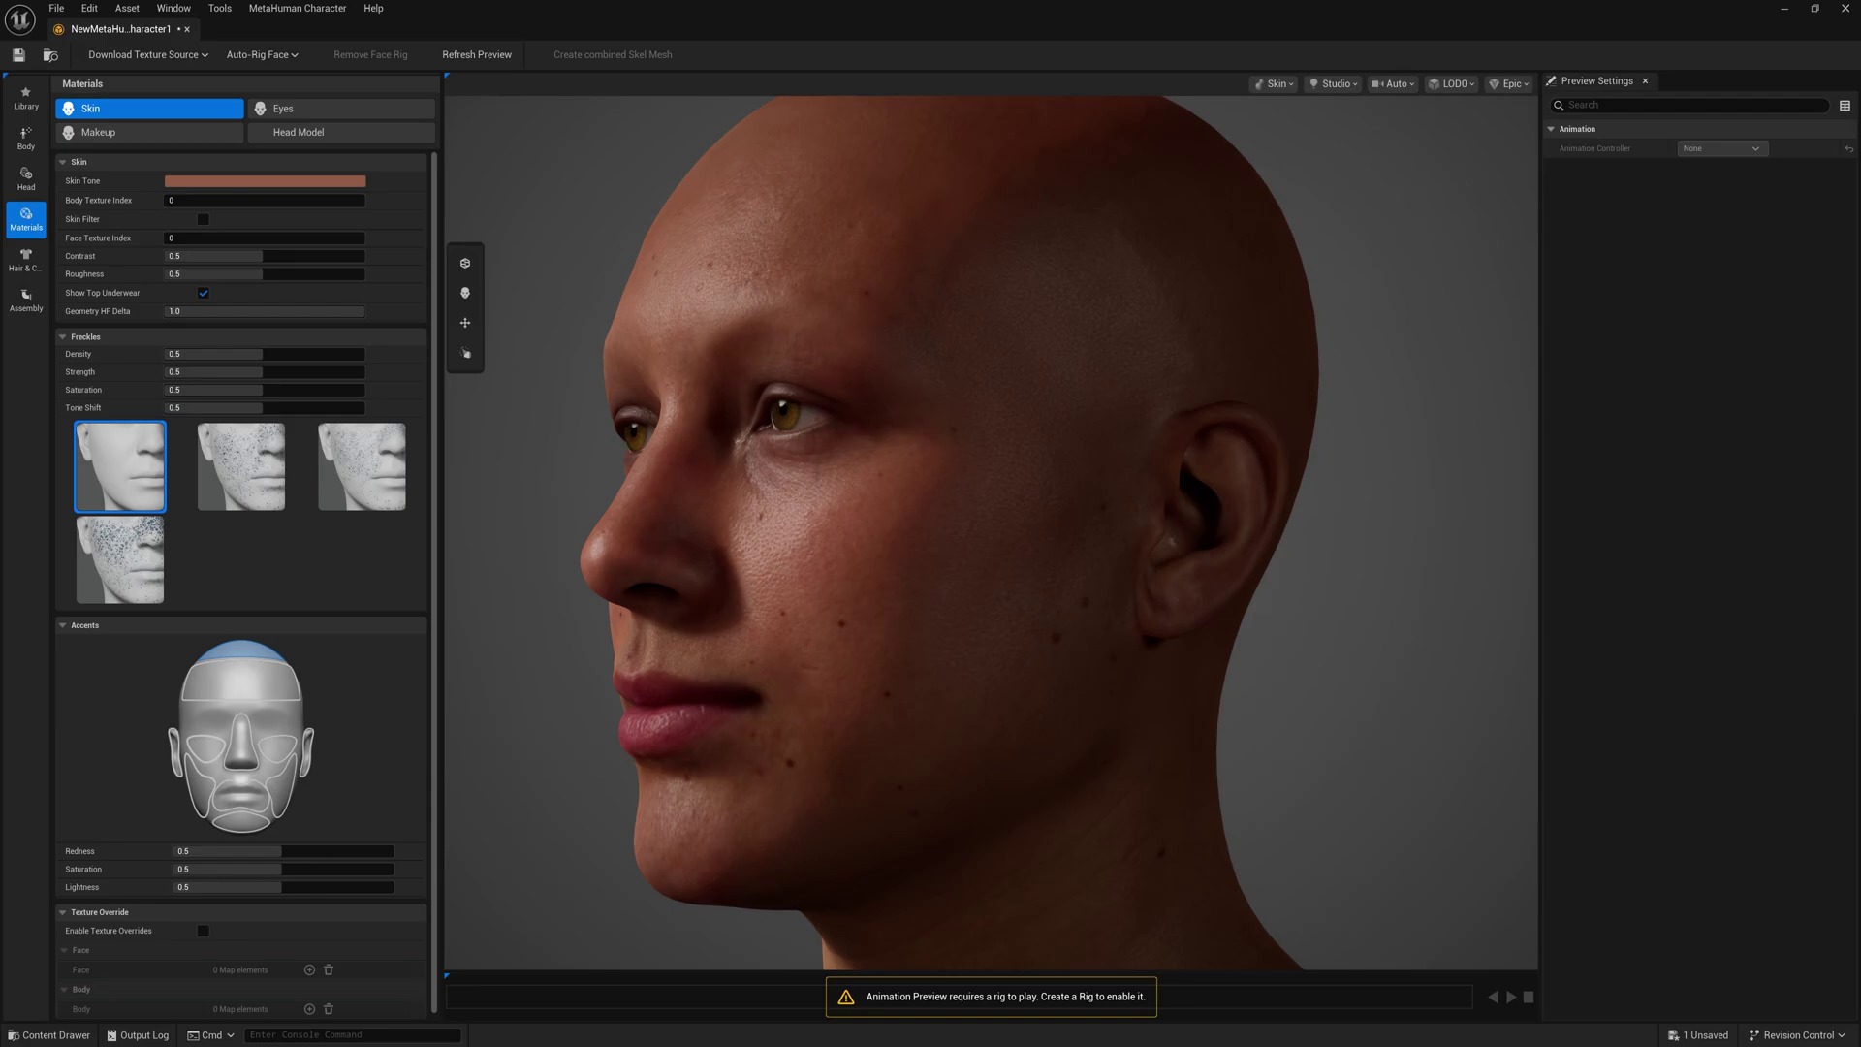
pyautogui.click(147, 54)
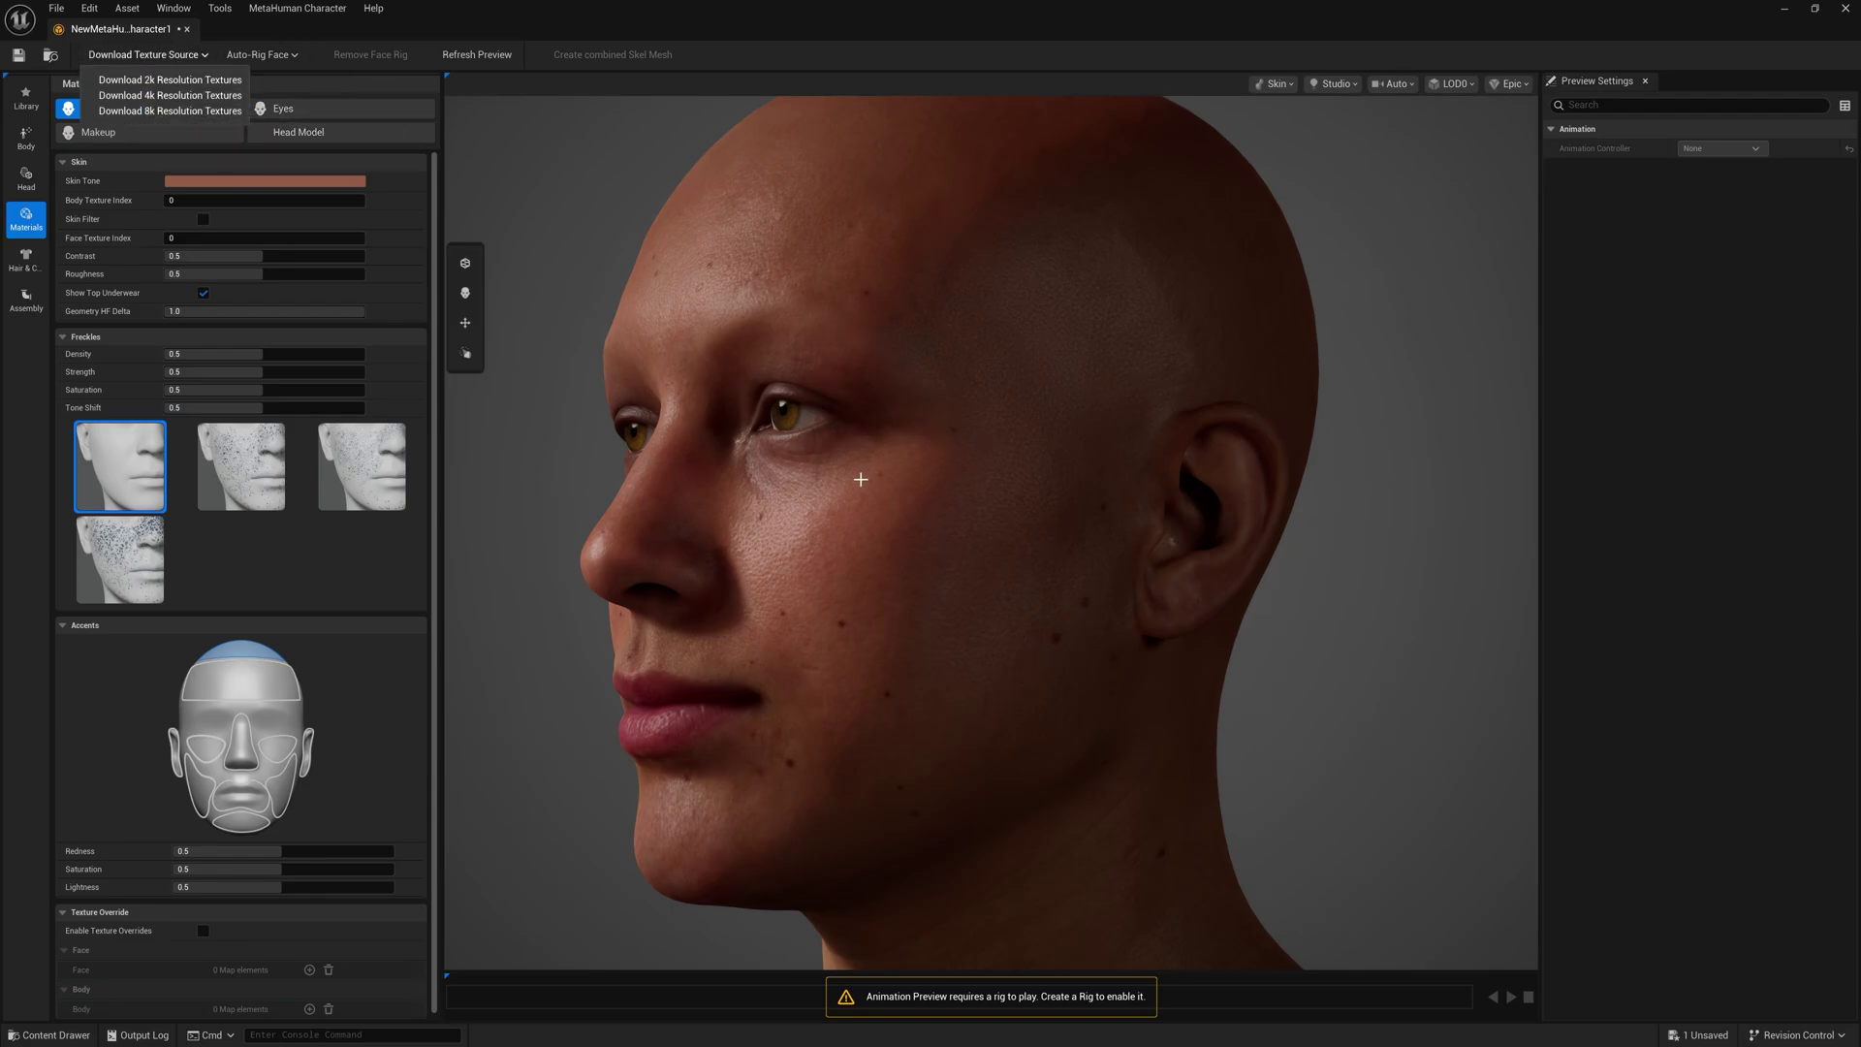
pyautogui.moveTo(805, 514); pyautogui.dragTo(964, 514)
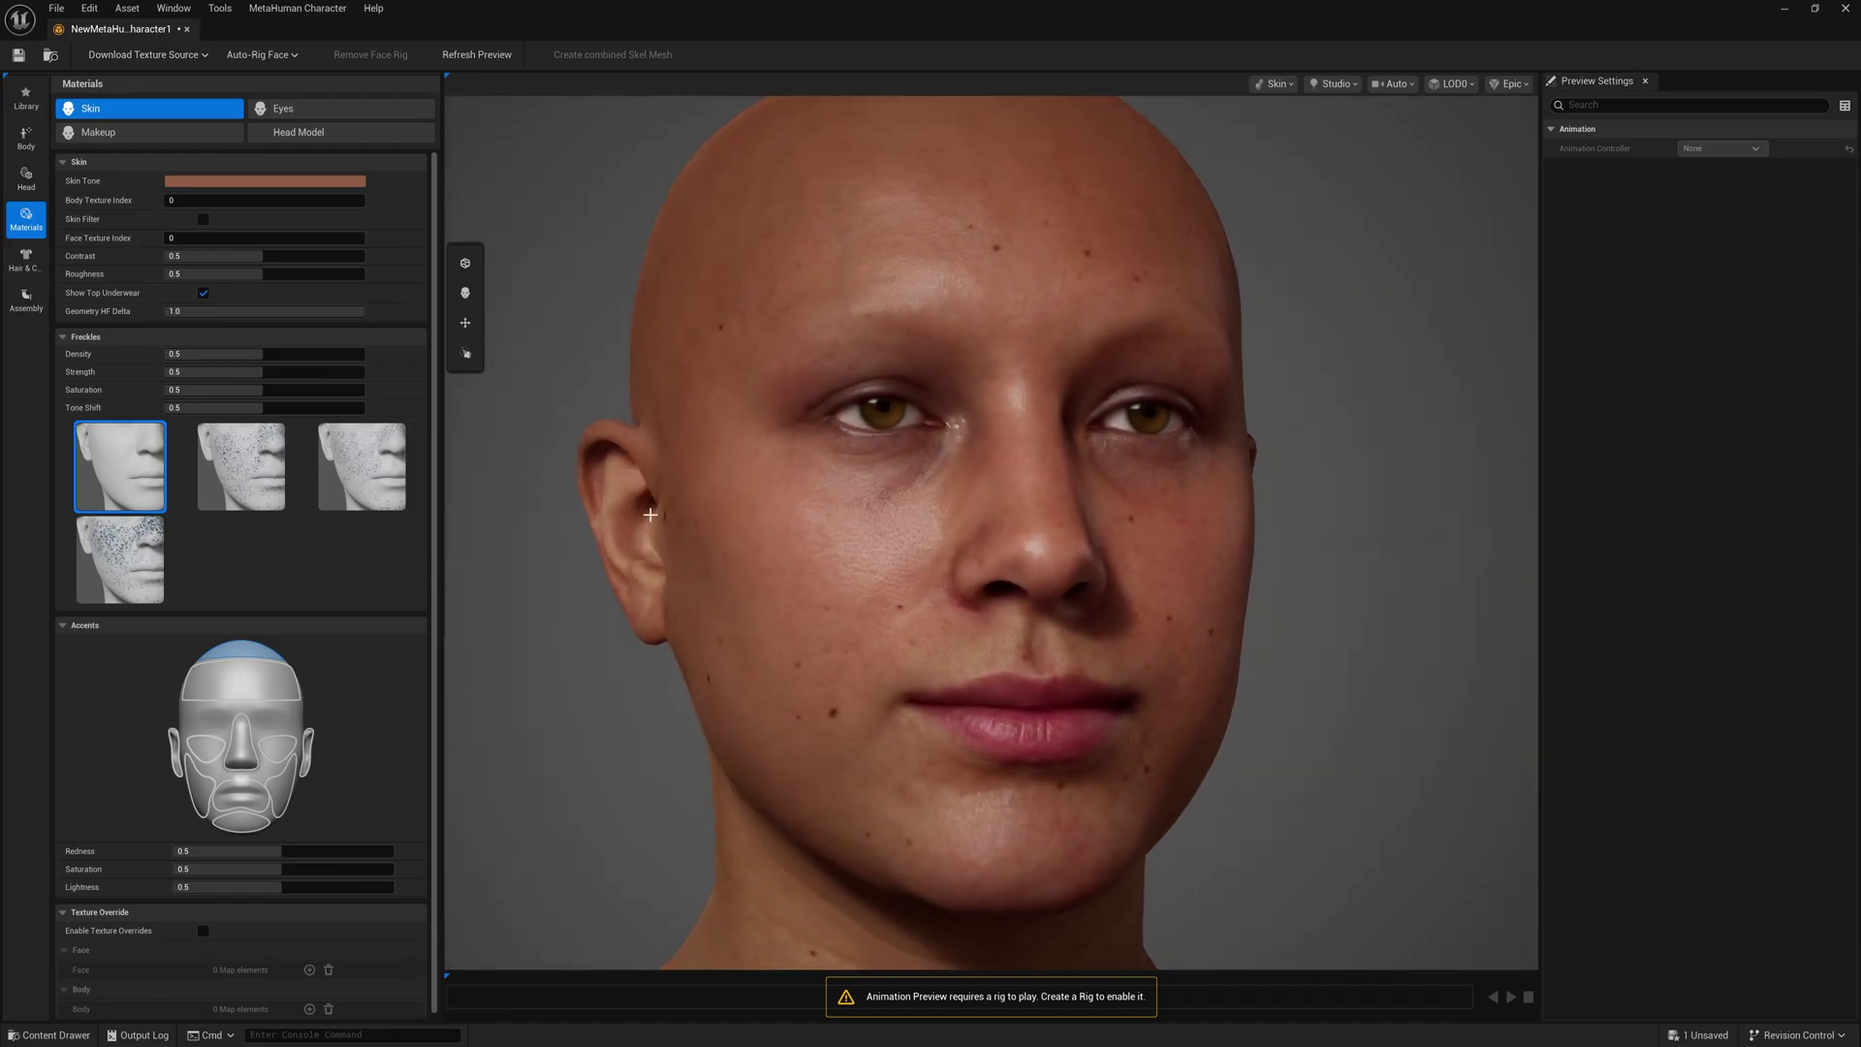
# Try the freckle patterns on the face, choose the fourth one and set its density to 0.03
pyautogui.click(246, 498)
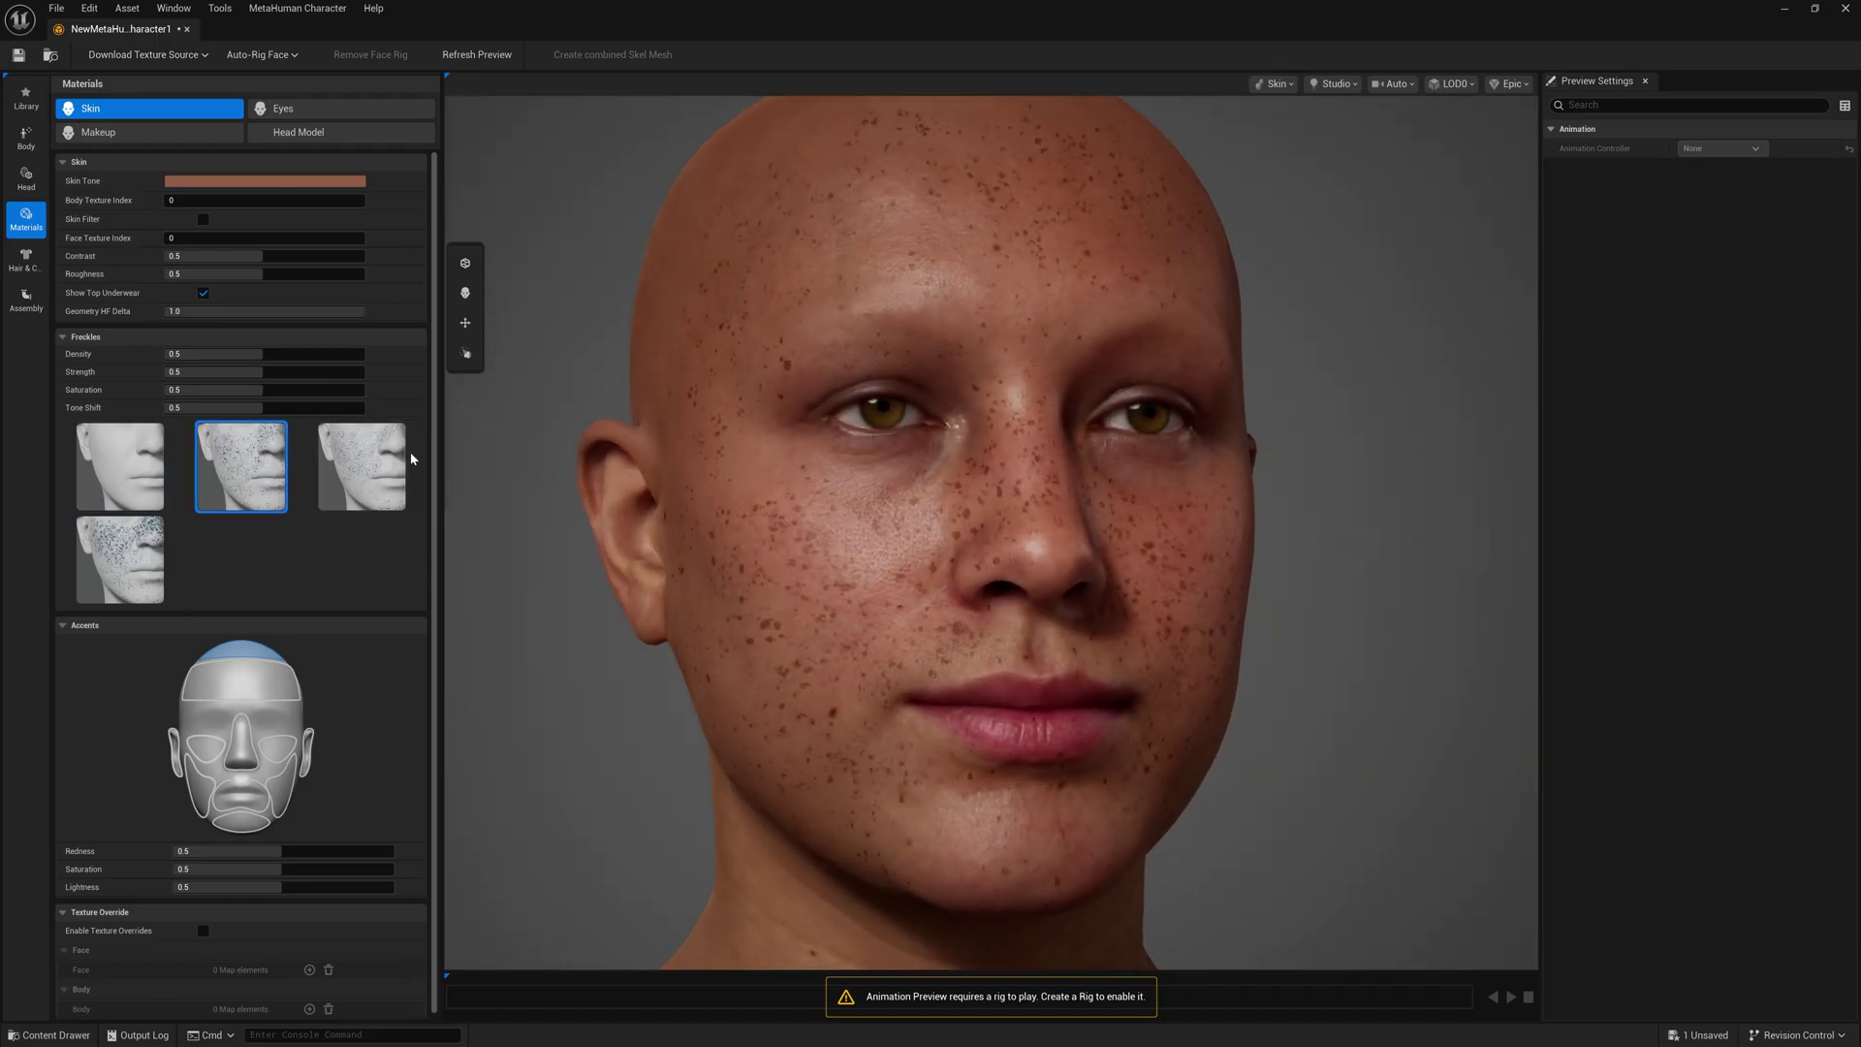
pyautogui.click(373, 475)
pyautogui.click(127, 548)
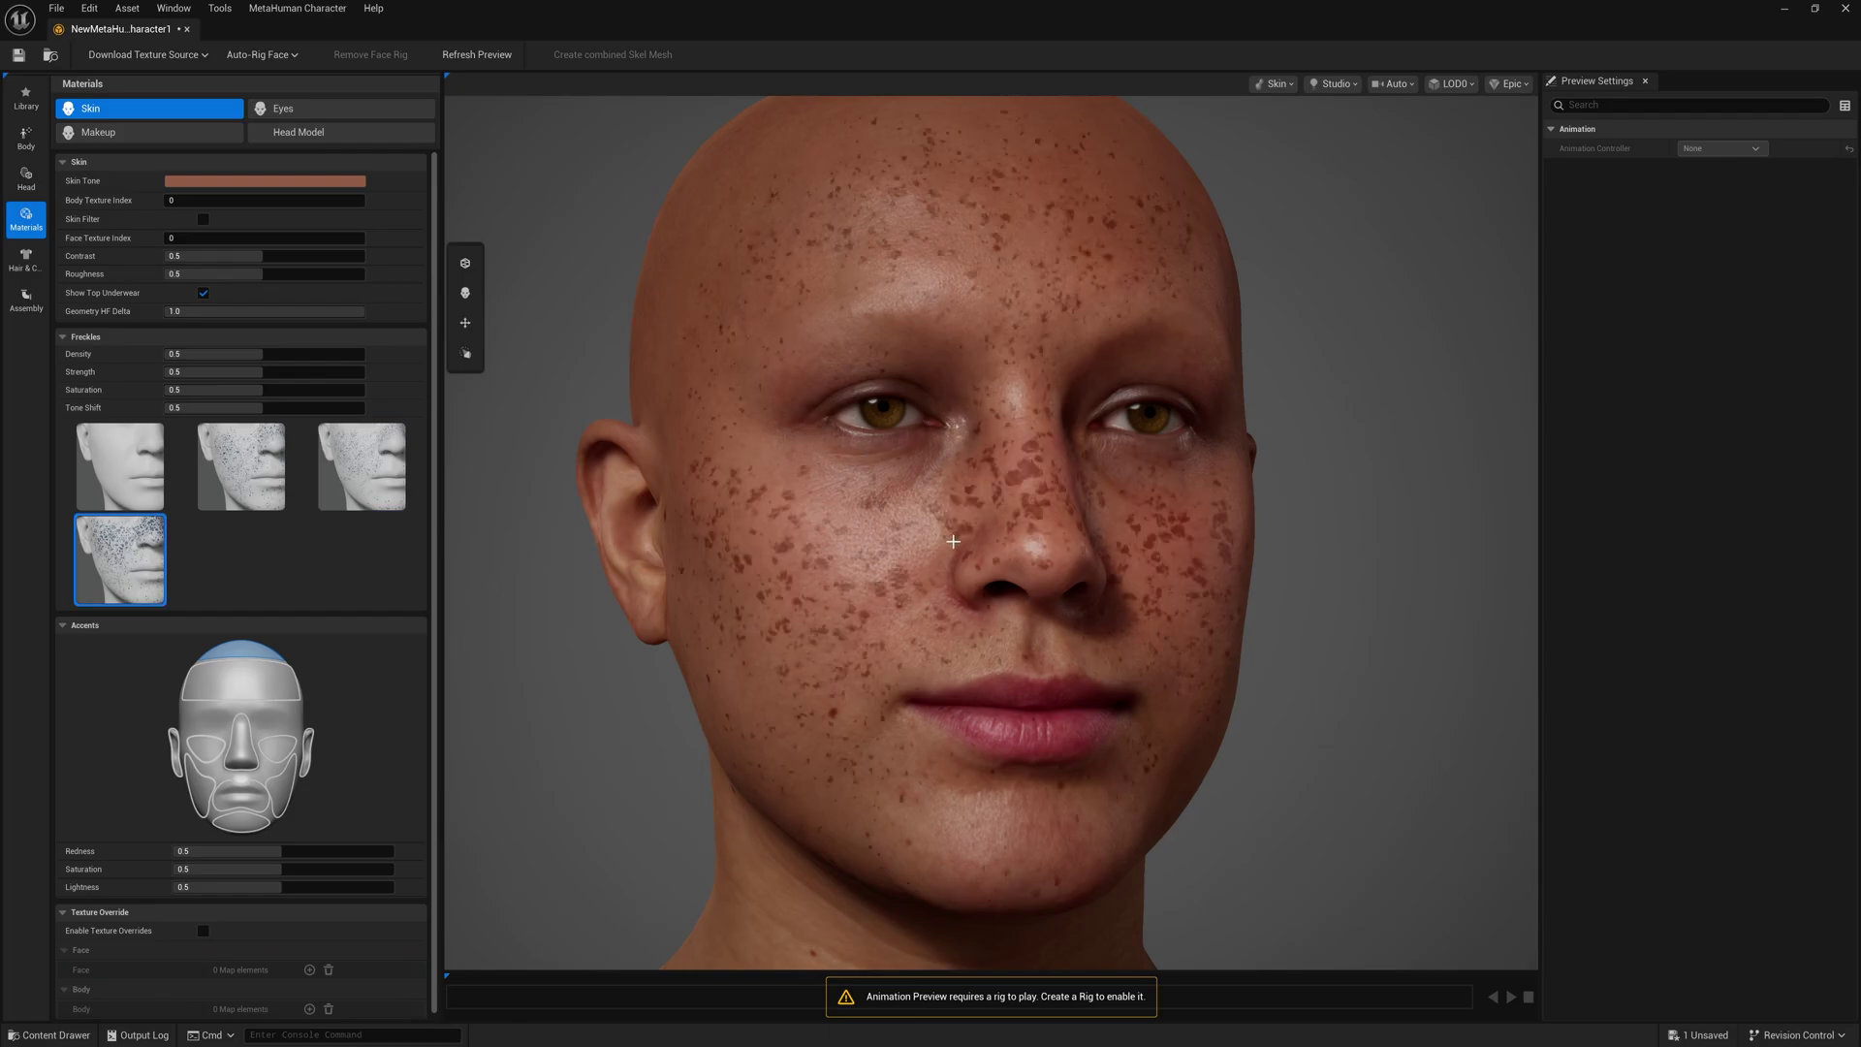
pyautogui.moveTo(953, 541); pyautogui.dragTo(853, 541)
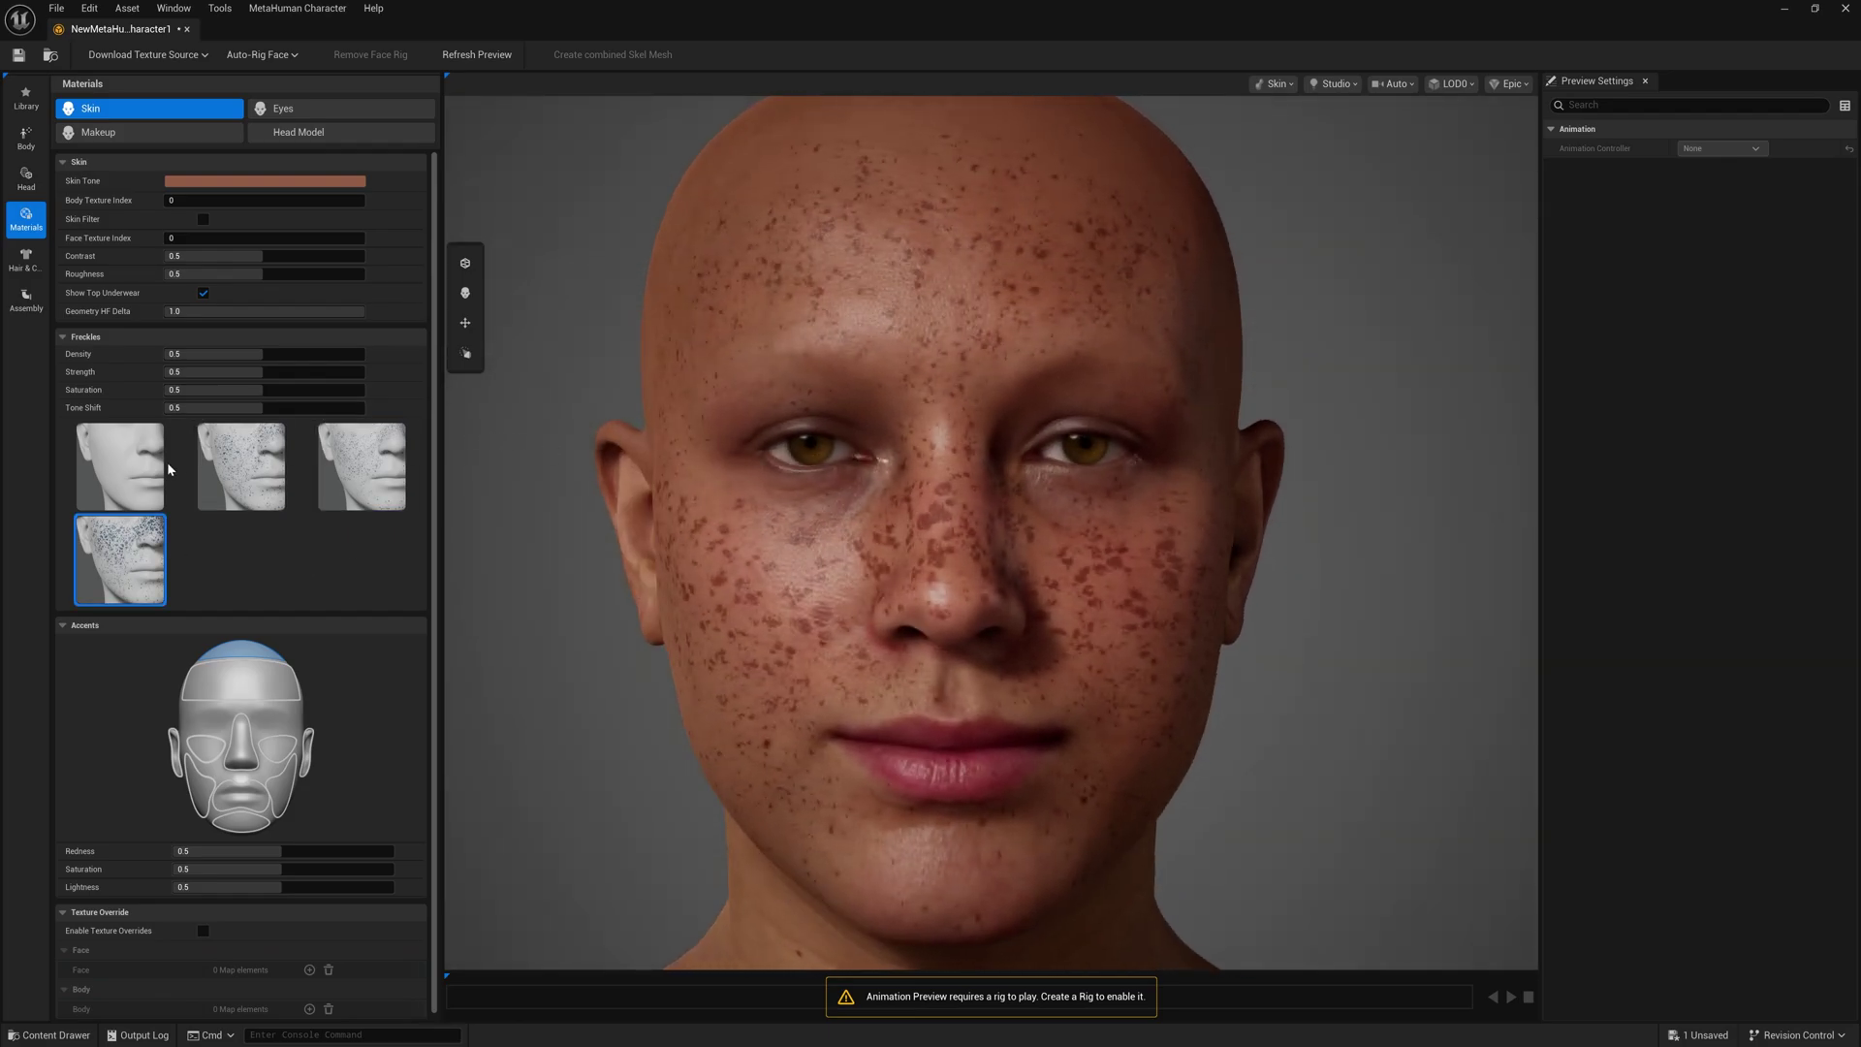
pyautogui.moveTo(260, 354); pyautogui.dragTo(170, 354)
pyautogui.moveTo(1220, 591); pyautogui.dragTo(1274, 591)
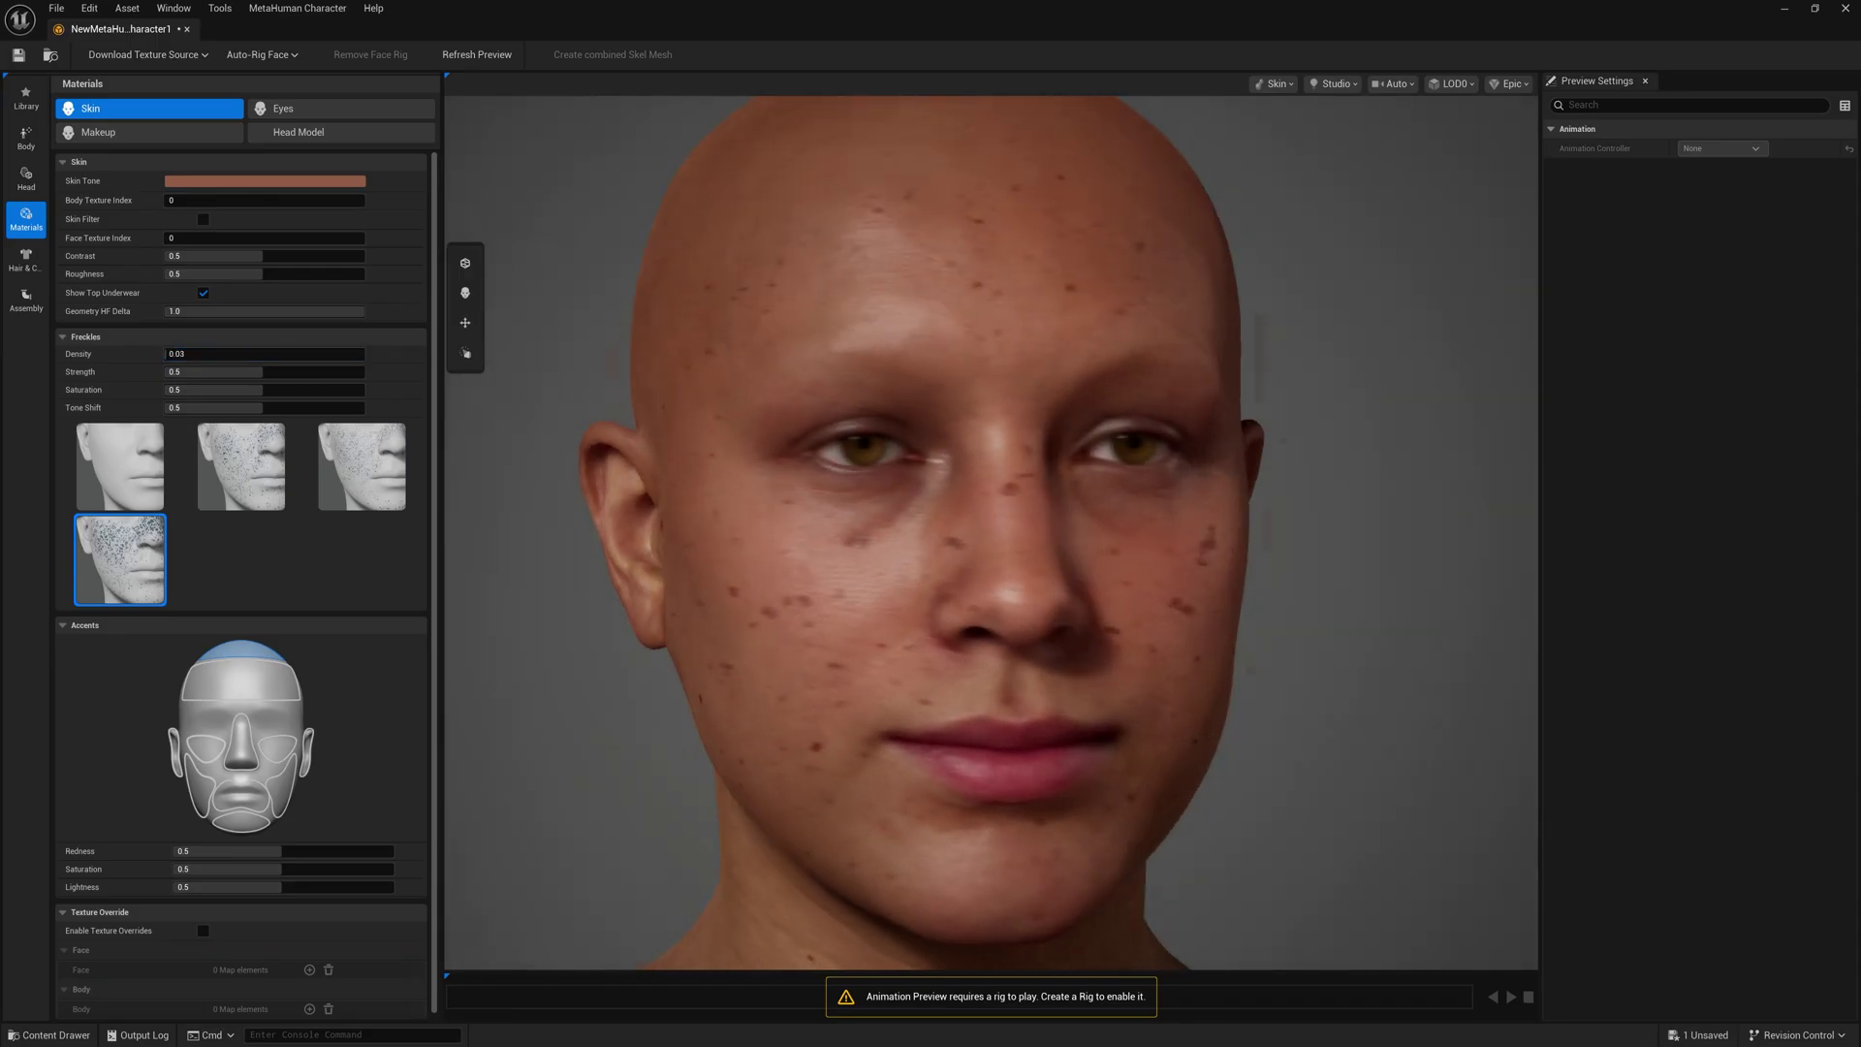
# Lighten the skin tone to U 0.22 and V 0.21
pyautogui.click(261, 183)
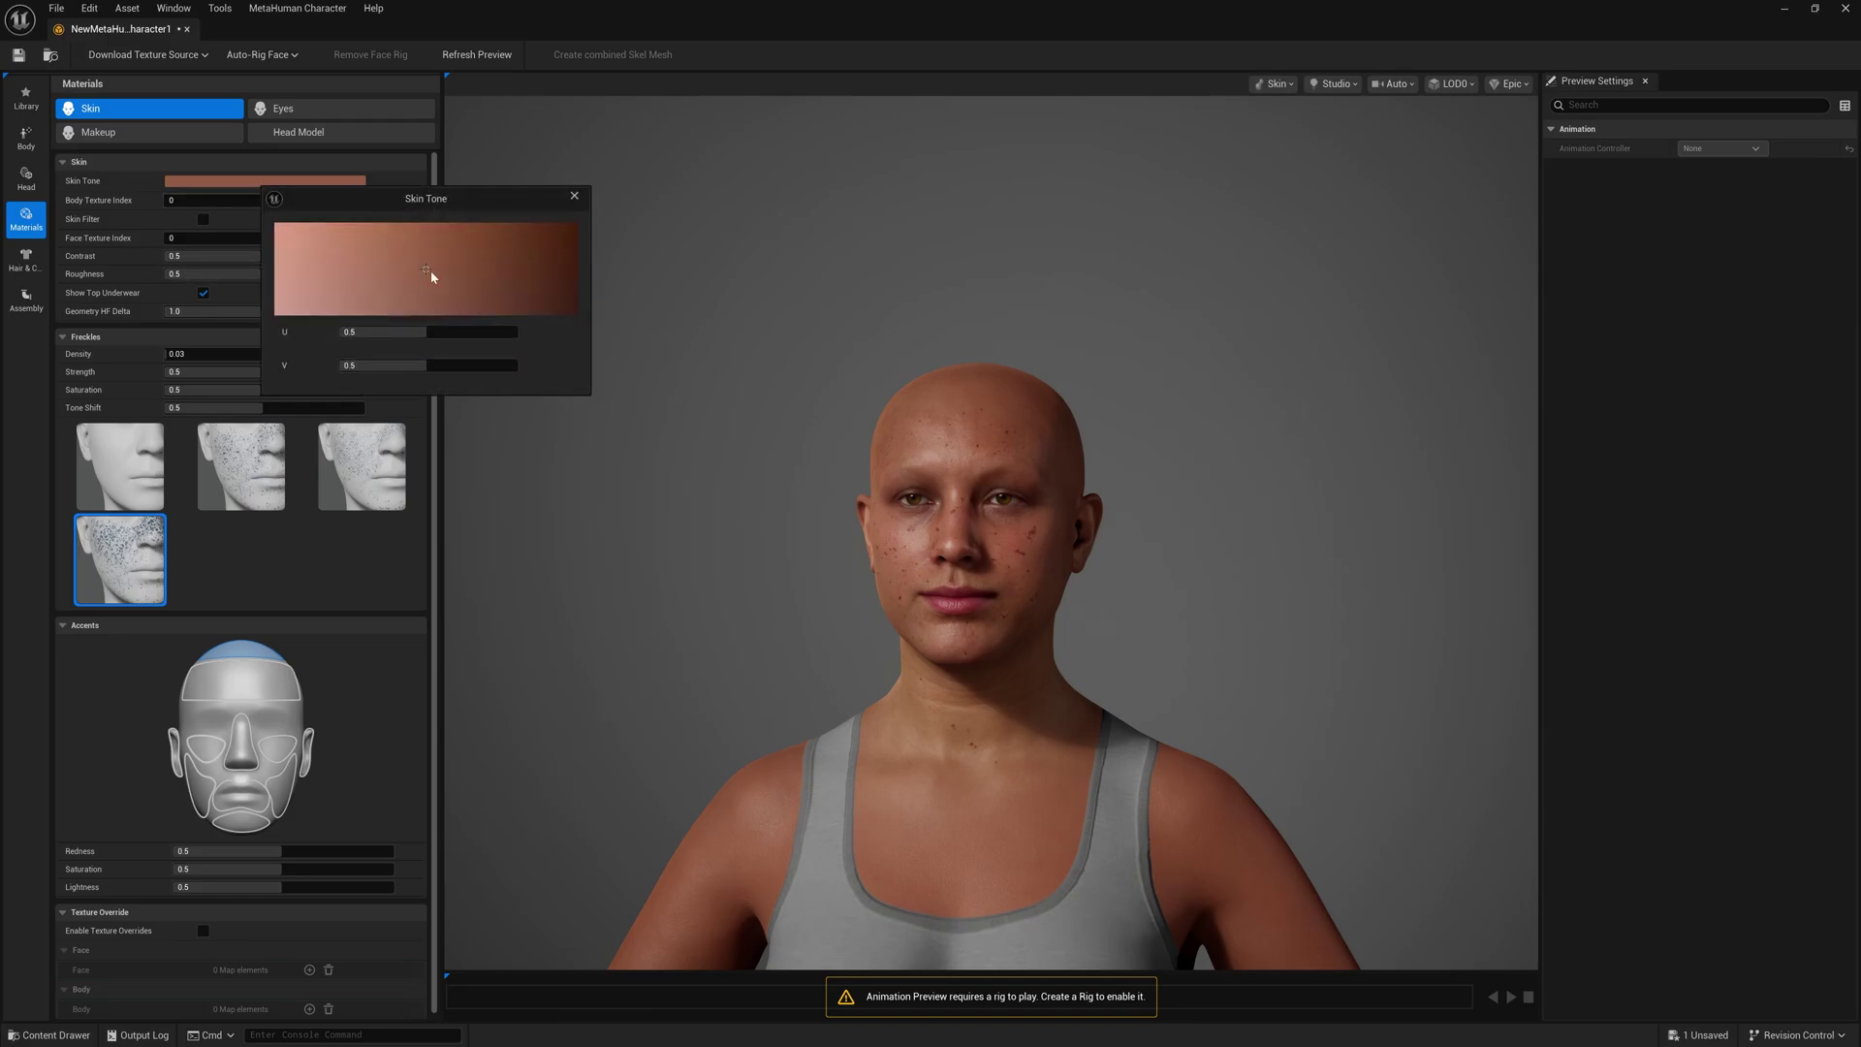
pyautogui.moveTo(430, 271); pyautogui.dragTo(320, 245)
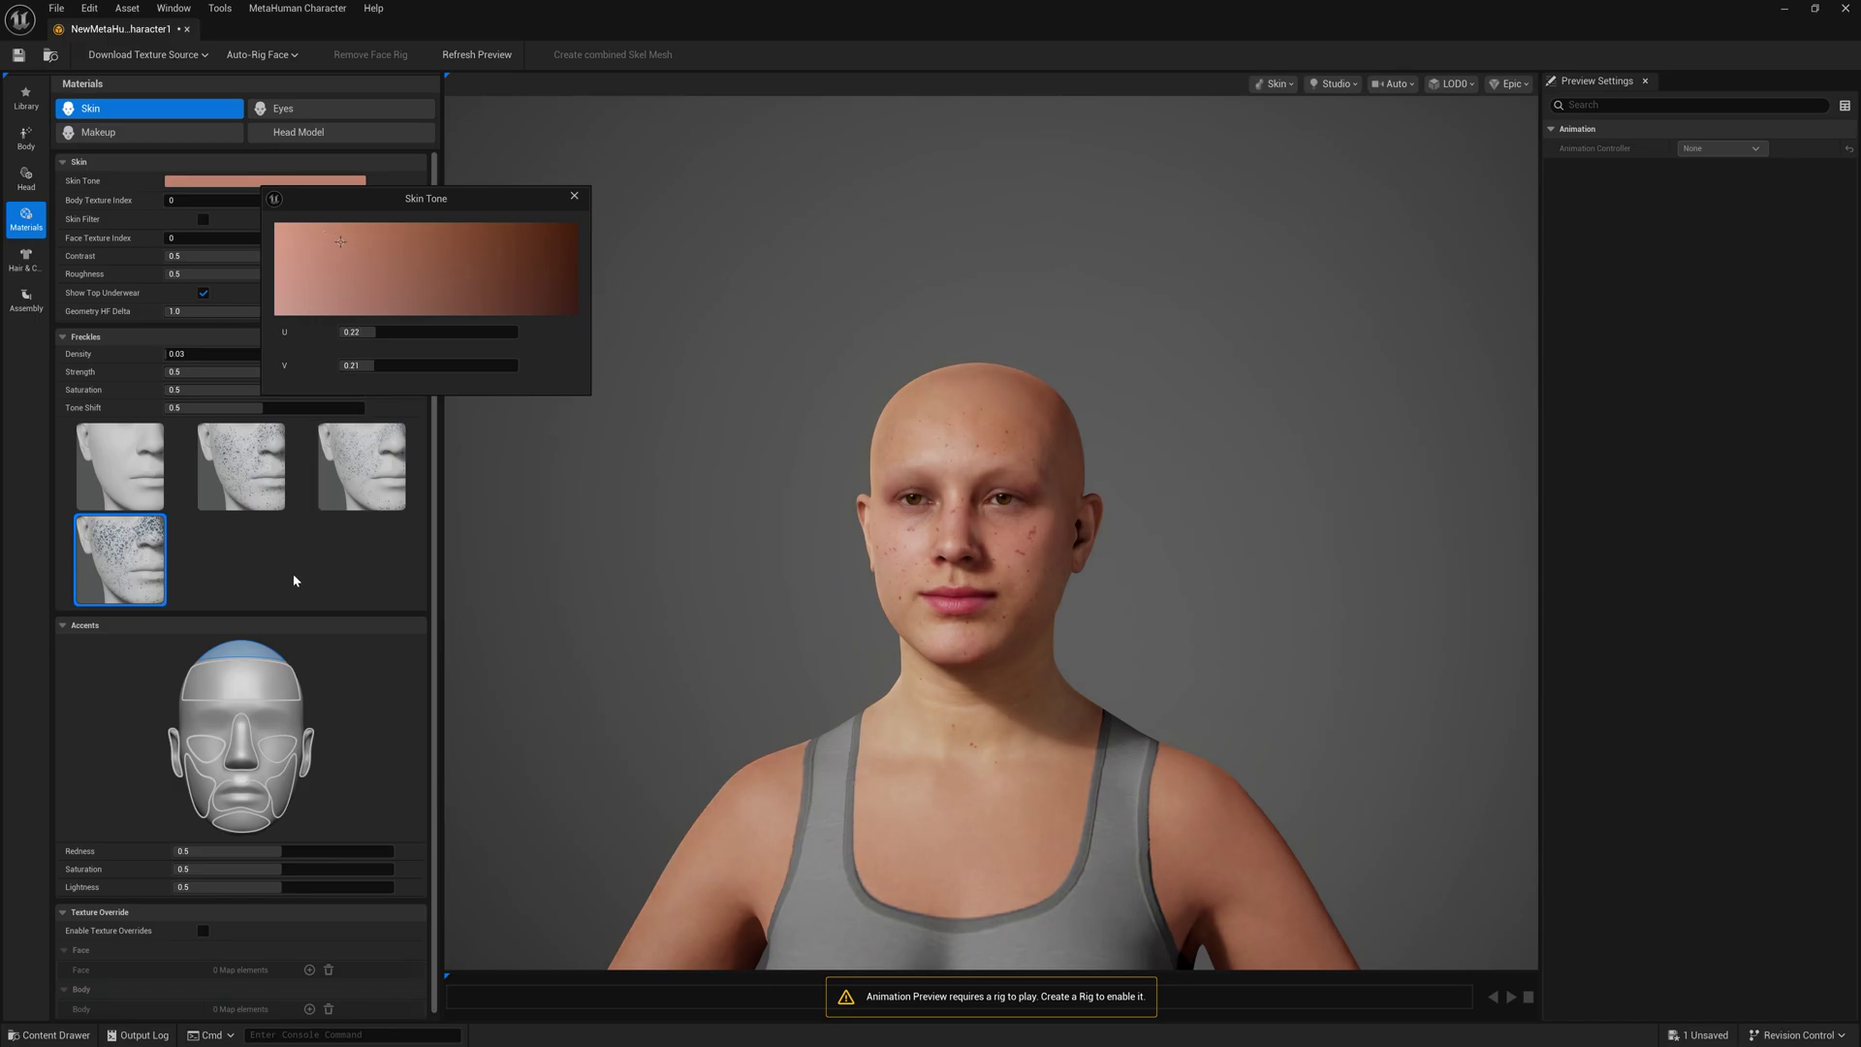
pyautogui.scroll(-1, 289, 586)
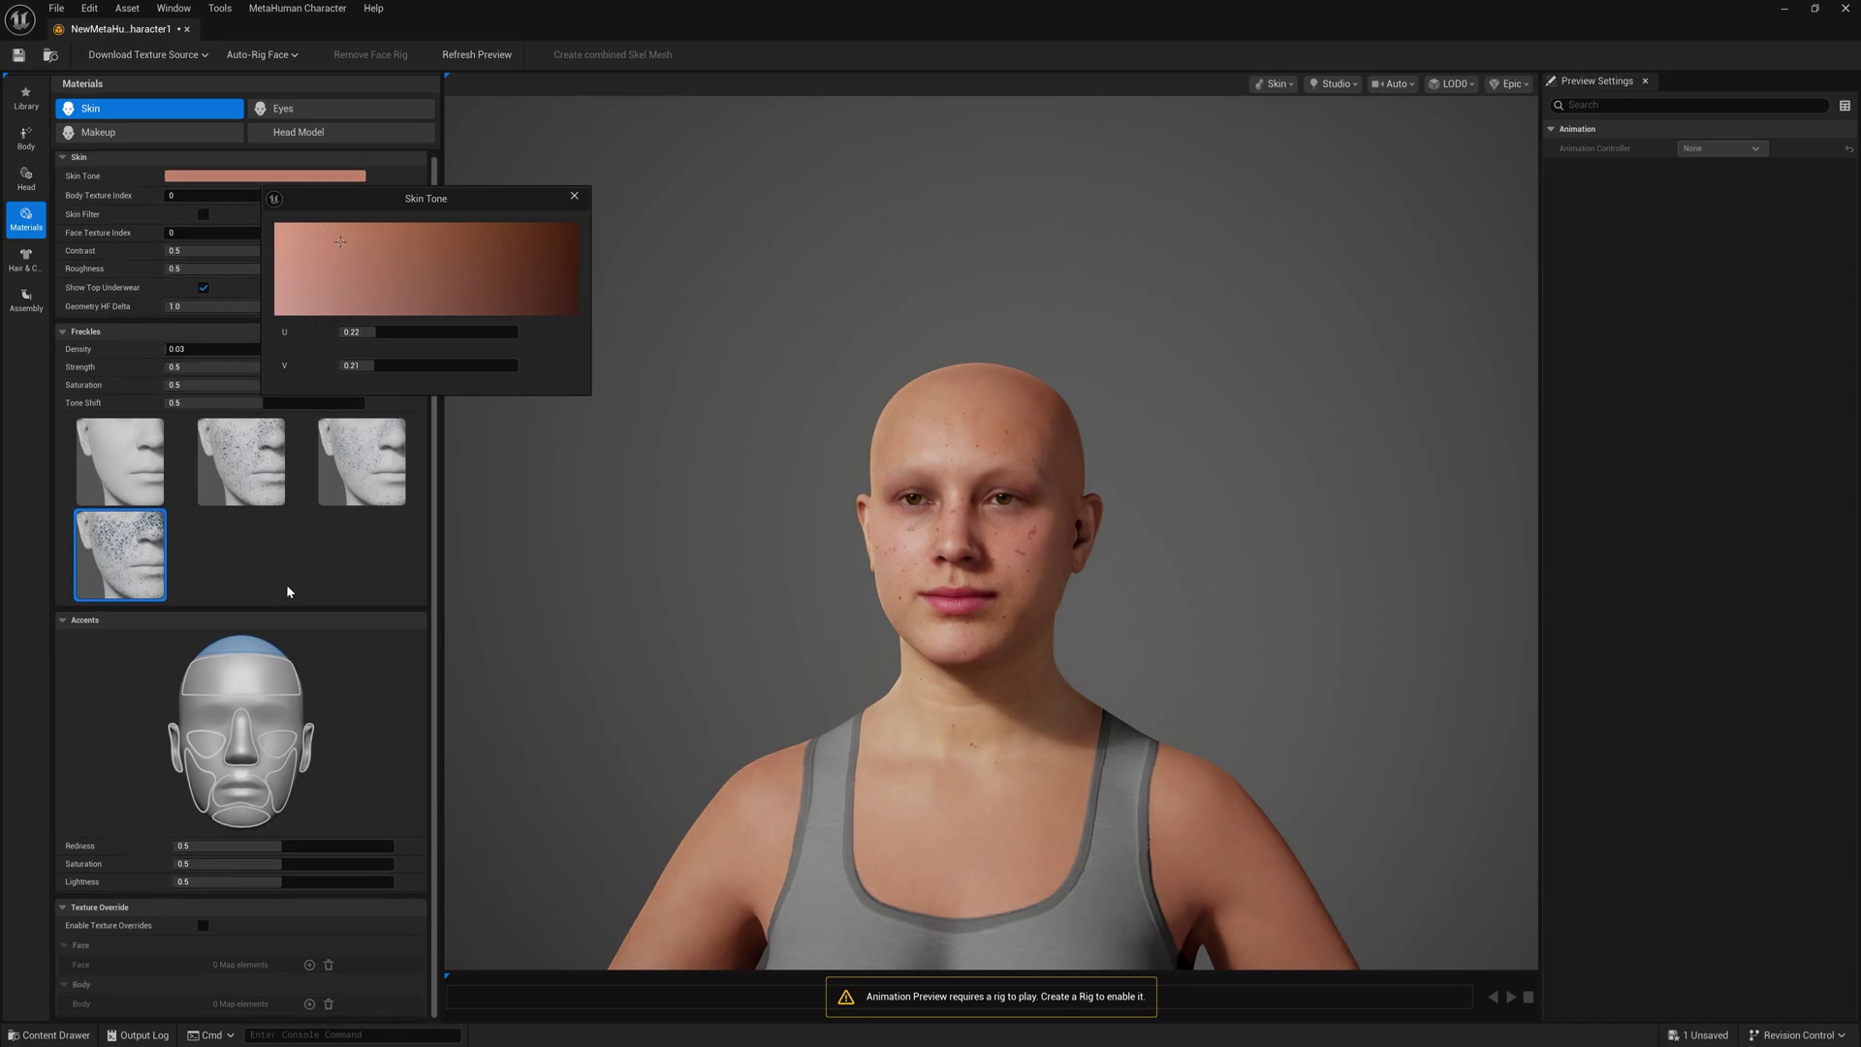
# Set the redness accent of the cheeks to 1.0 and raise their saturation
pyautogui.click(240, 675)
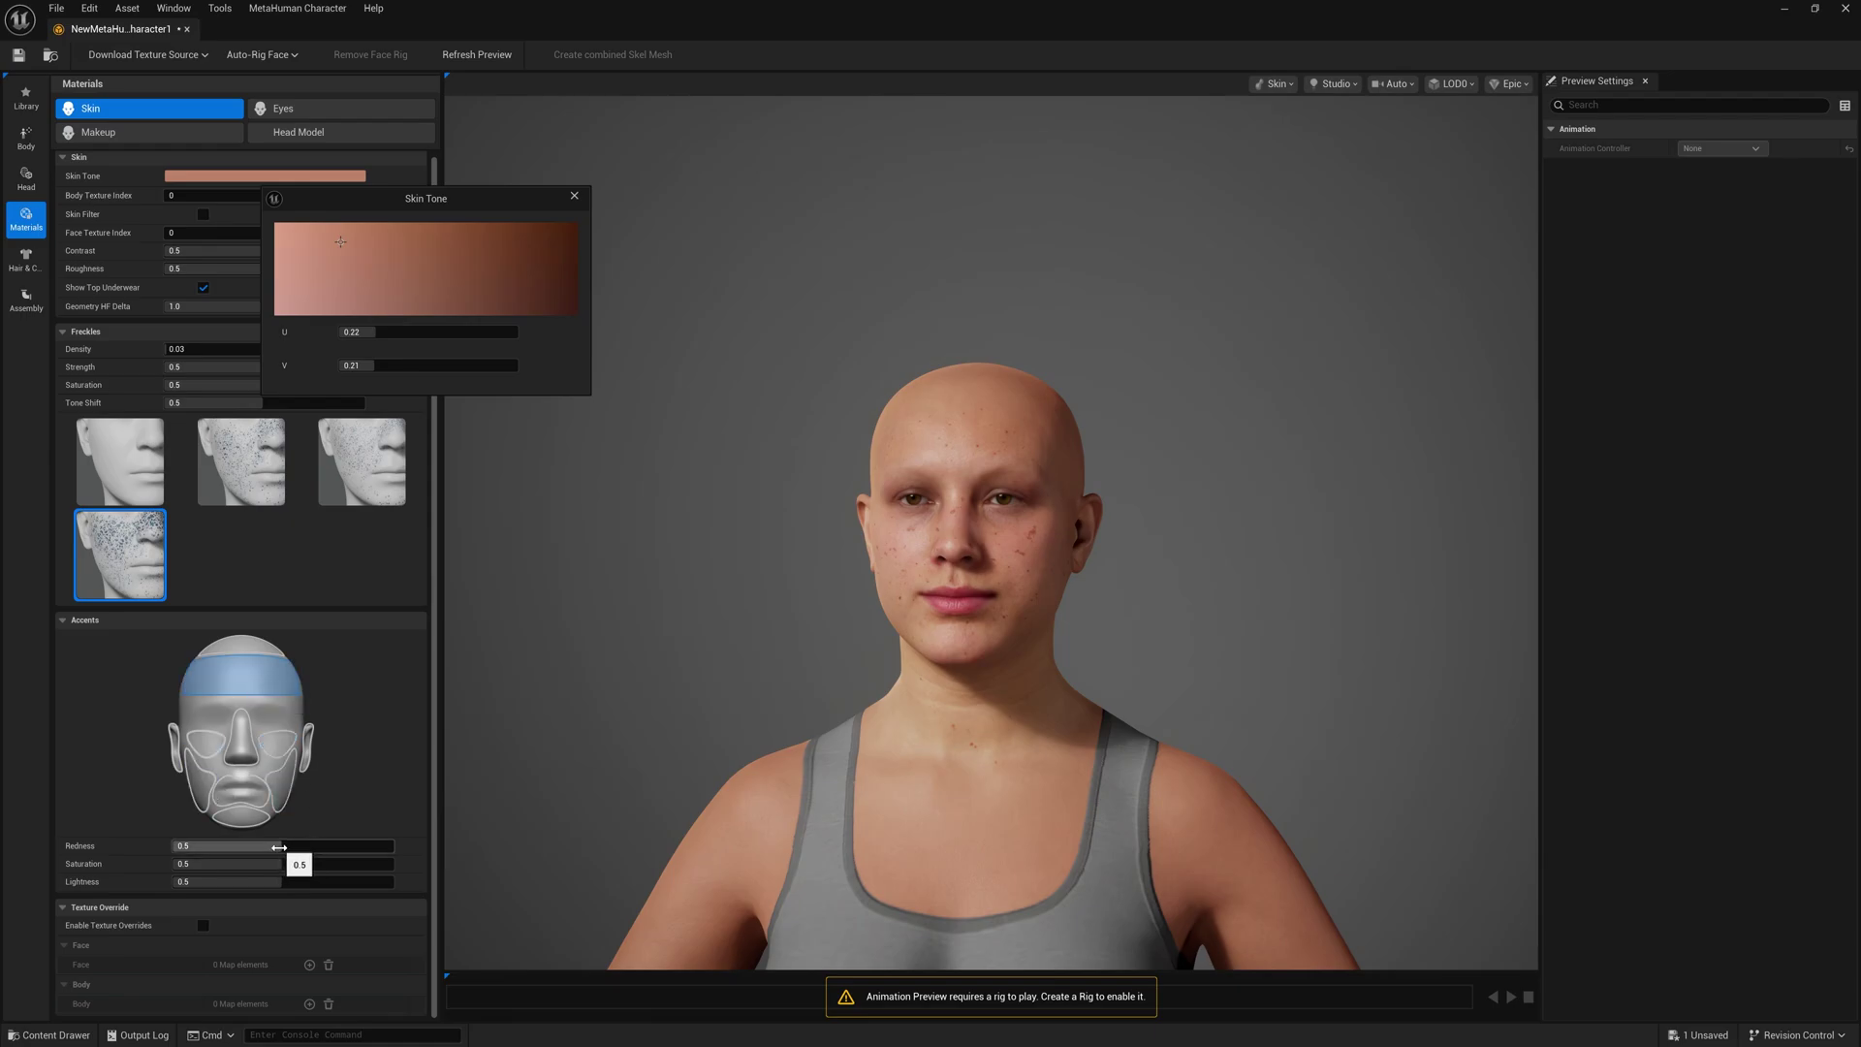
pyautogui.moveTo(289, 845); pyautogui.dragTo(392, 845)
pyautogui.click(281, 781)
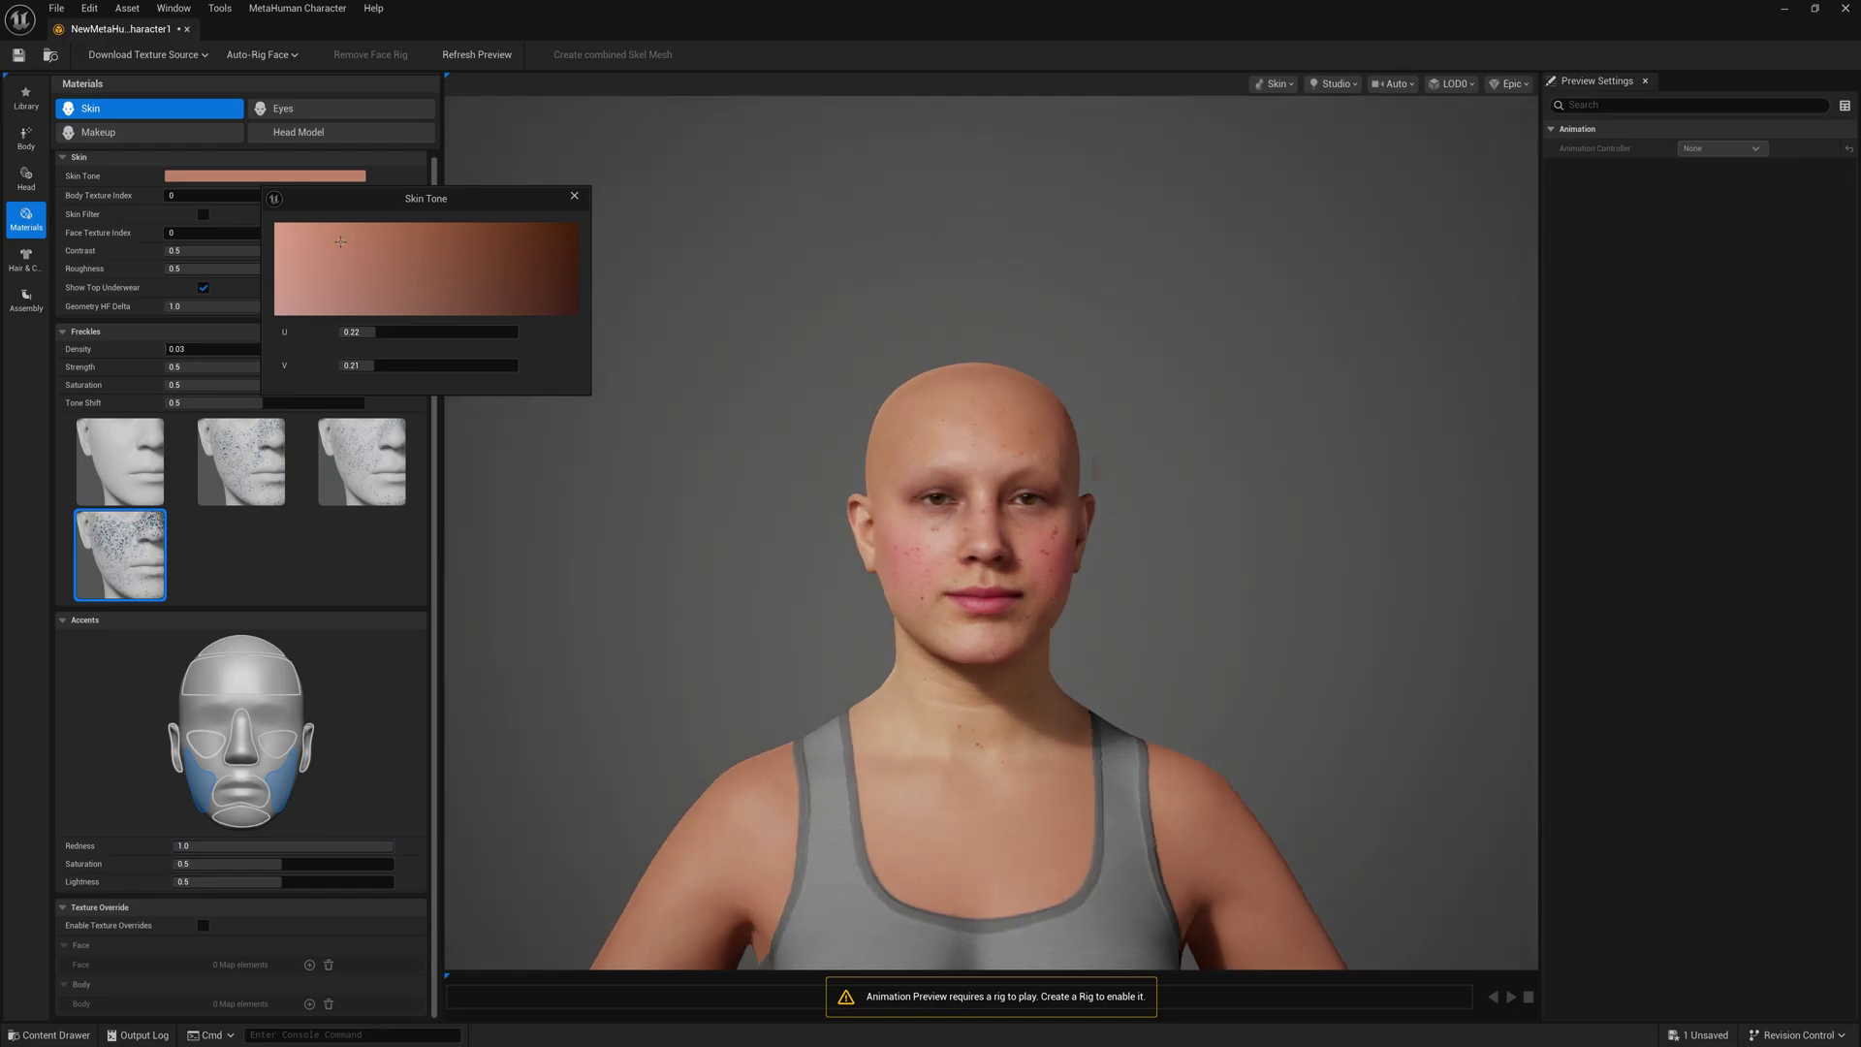
pyautogui.moveTo(469, 789); pyautogui.dragTo(973, 540)
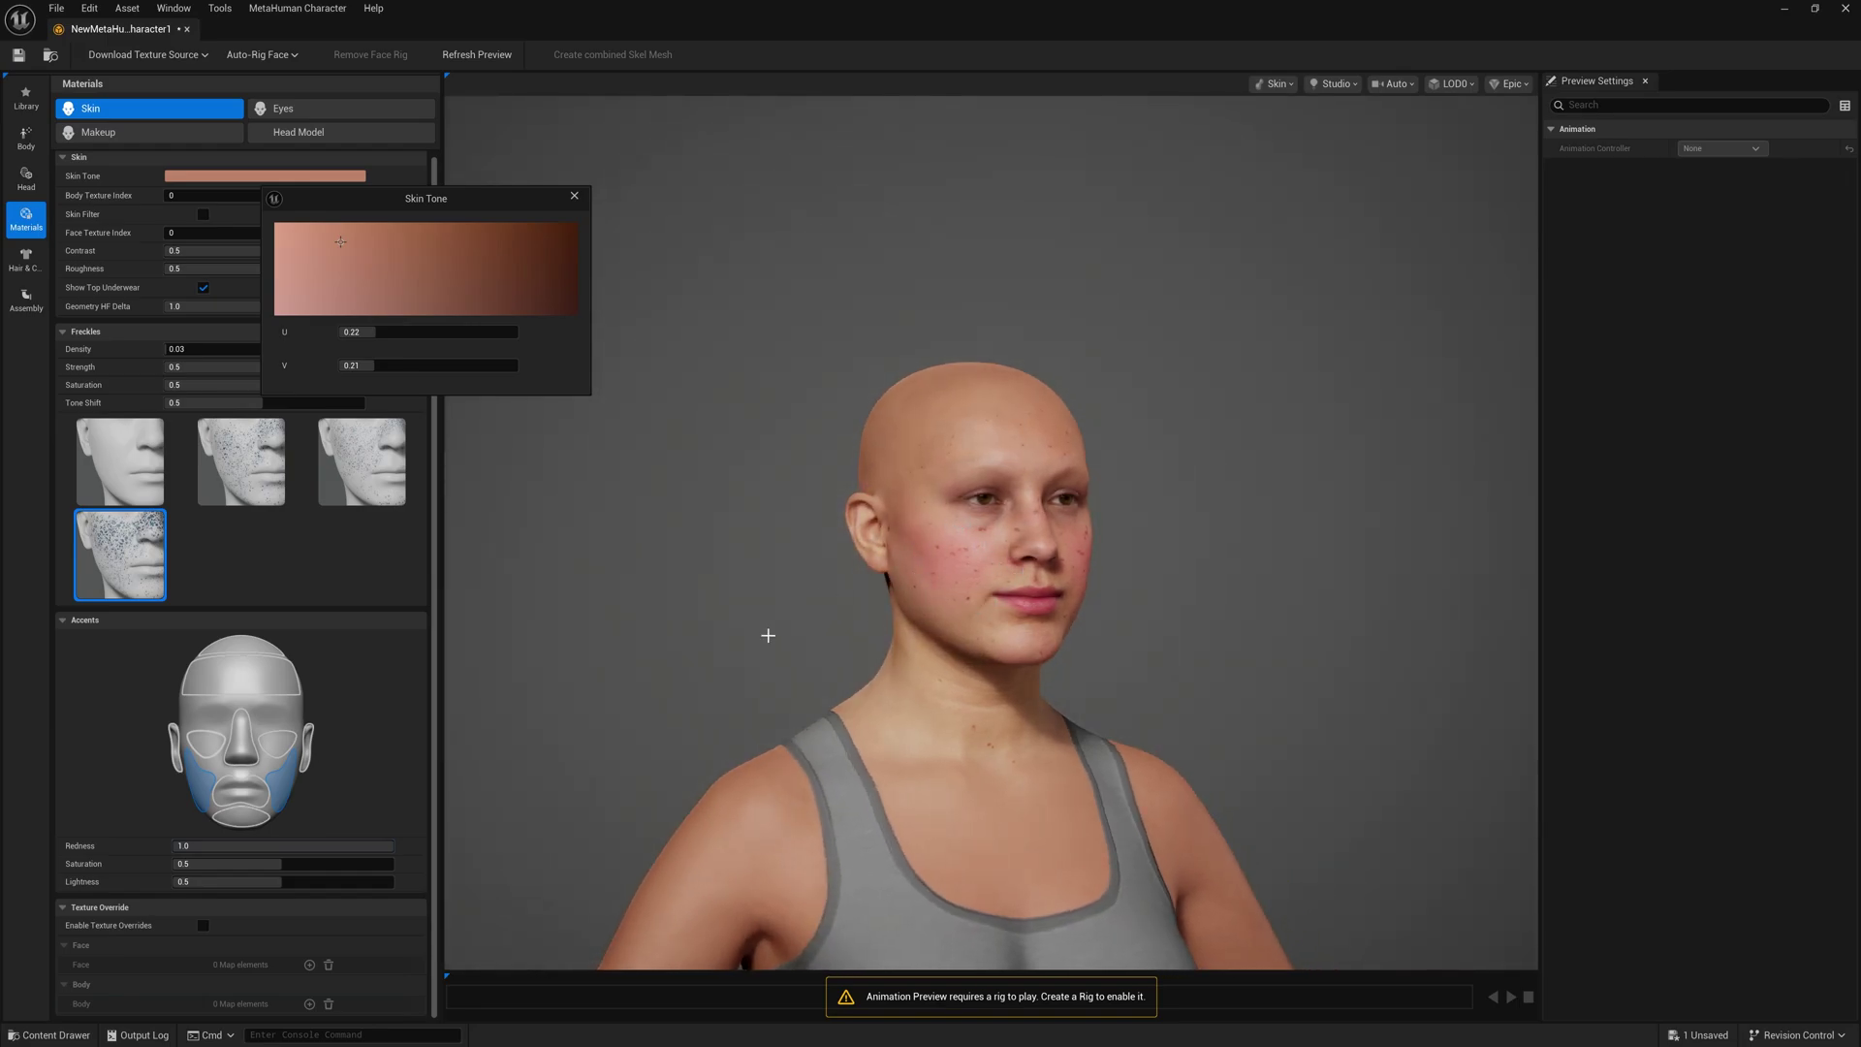
pyautogui.moveTo(291, 864); pyautogui.dragTo(358, 863)
# Set the redness accent of the lips to 0.92 and close the skin tone picker
pyautogui.click(252, 794)
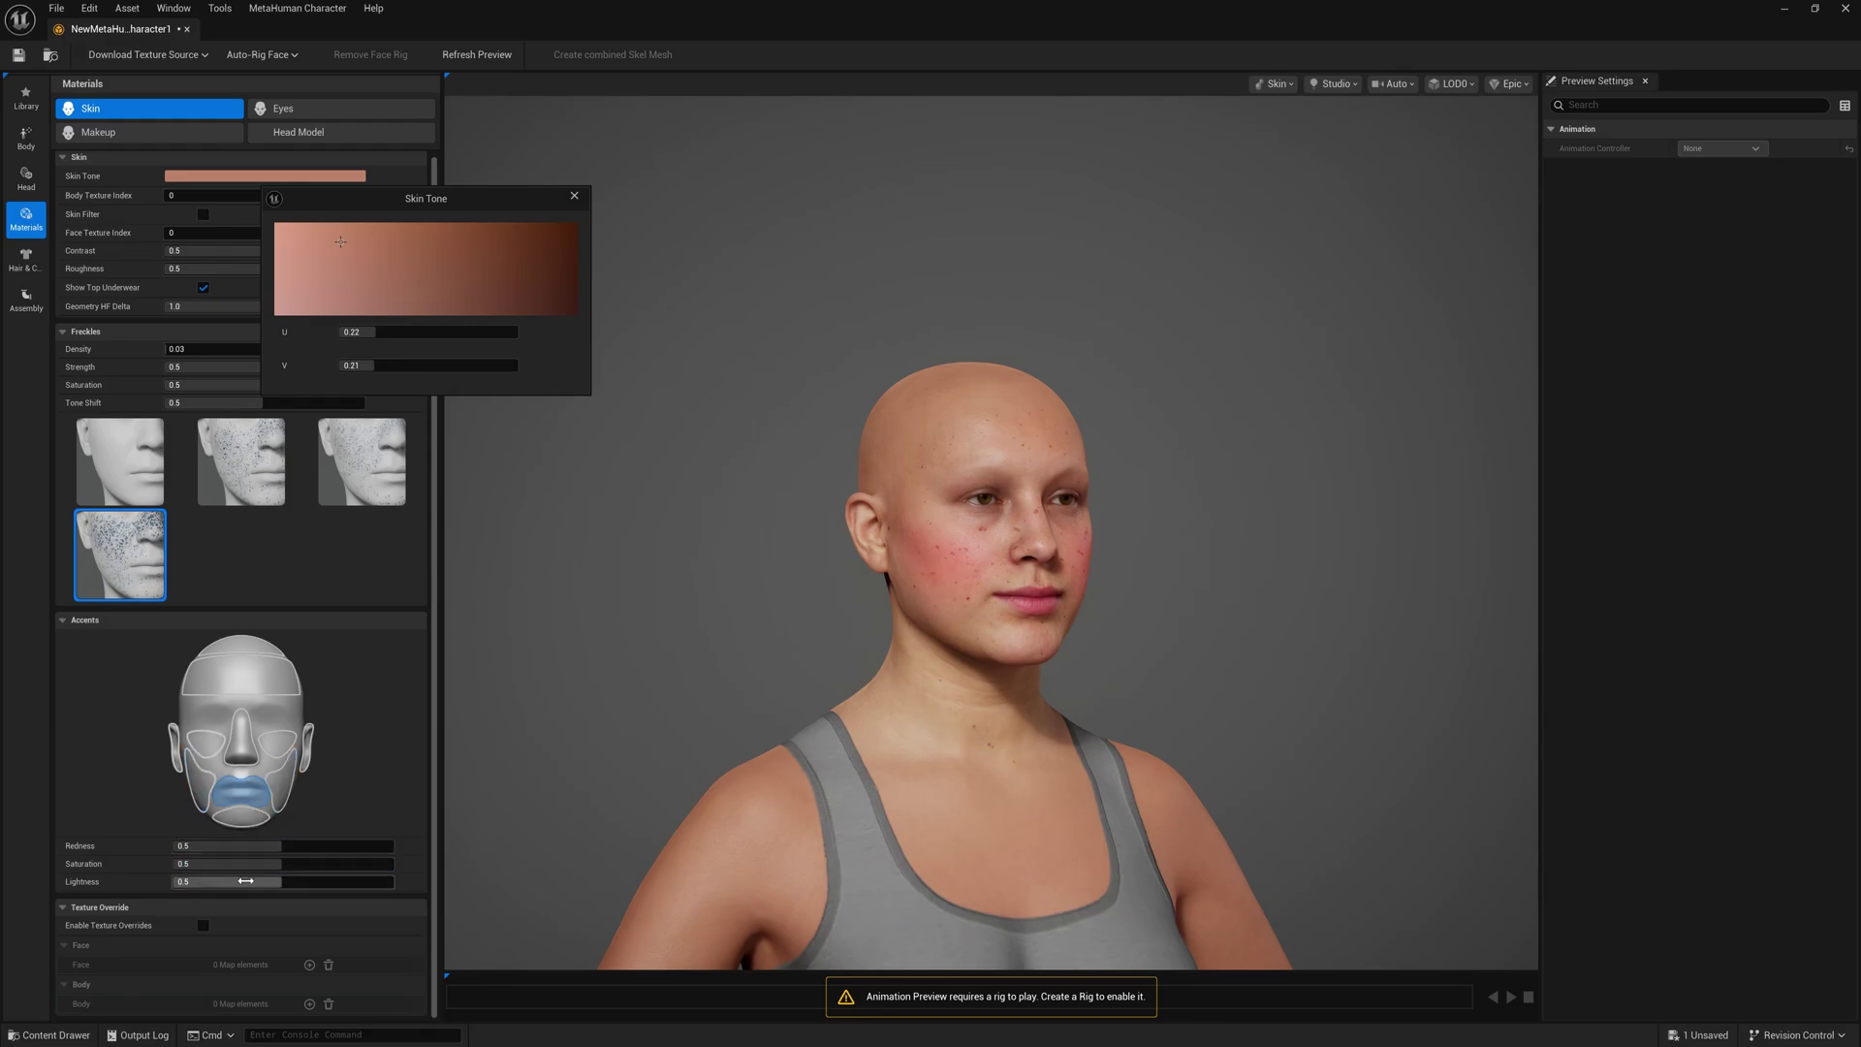
pyautogui.moveTo(270, 847); pyautogui.dragTo(364, 847)
pyautogui.moveTo(996, 622); pyautogui.dragTo(776, 622)
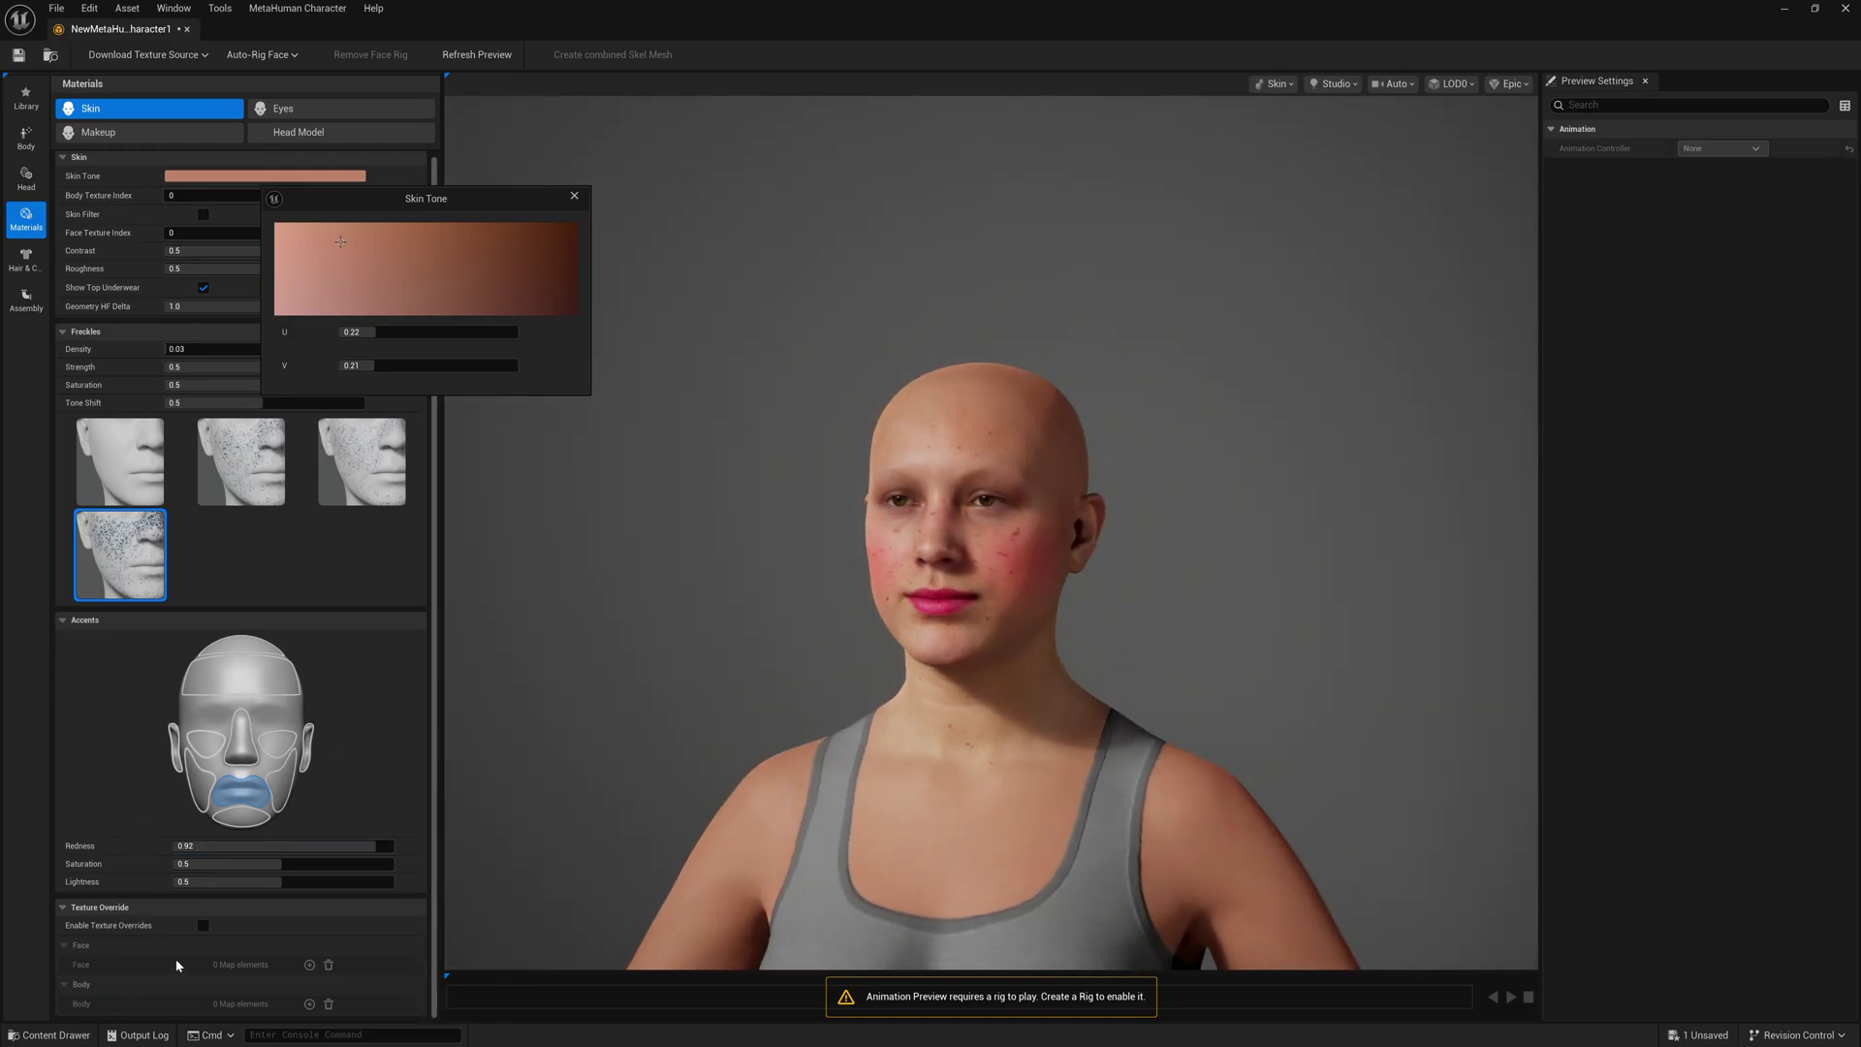
pyautogui.click(575, 196)
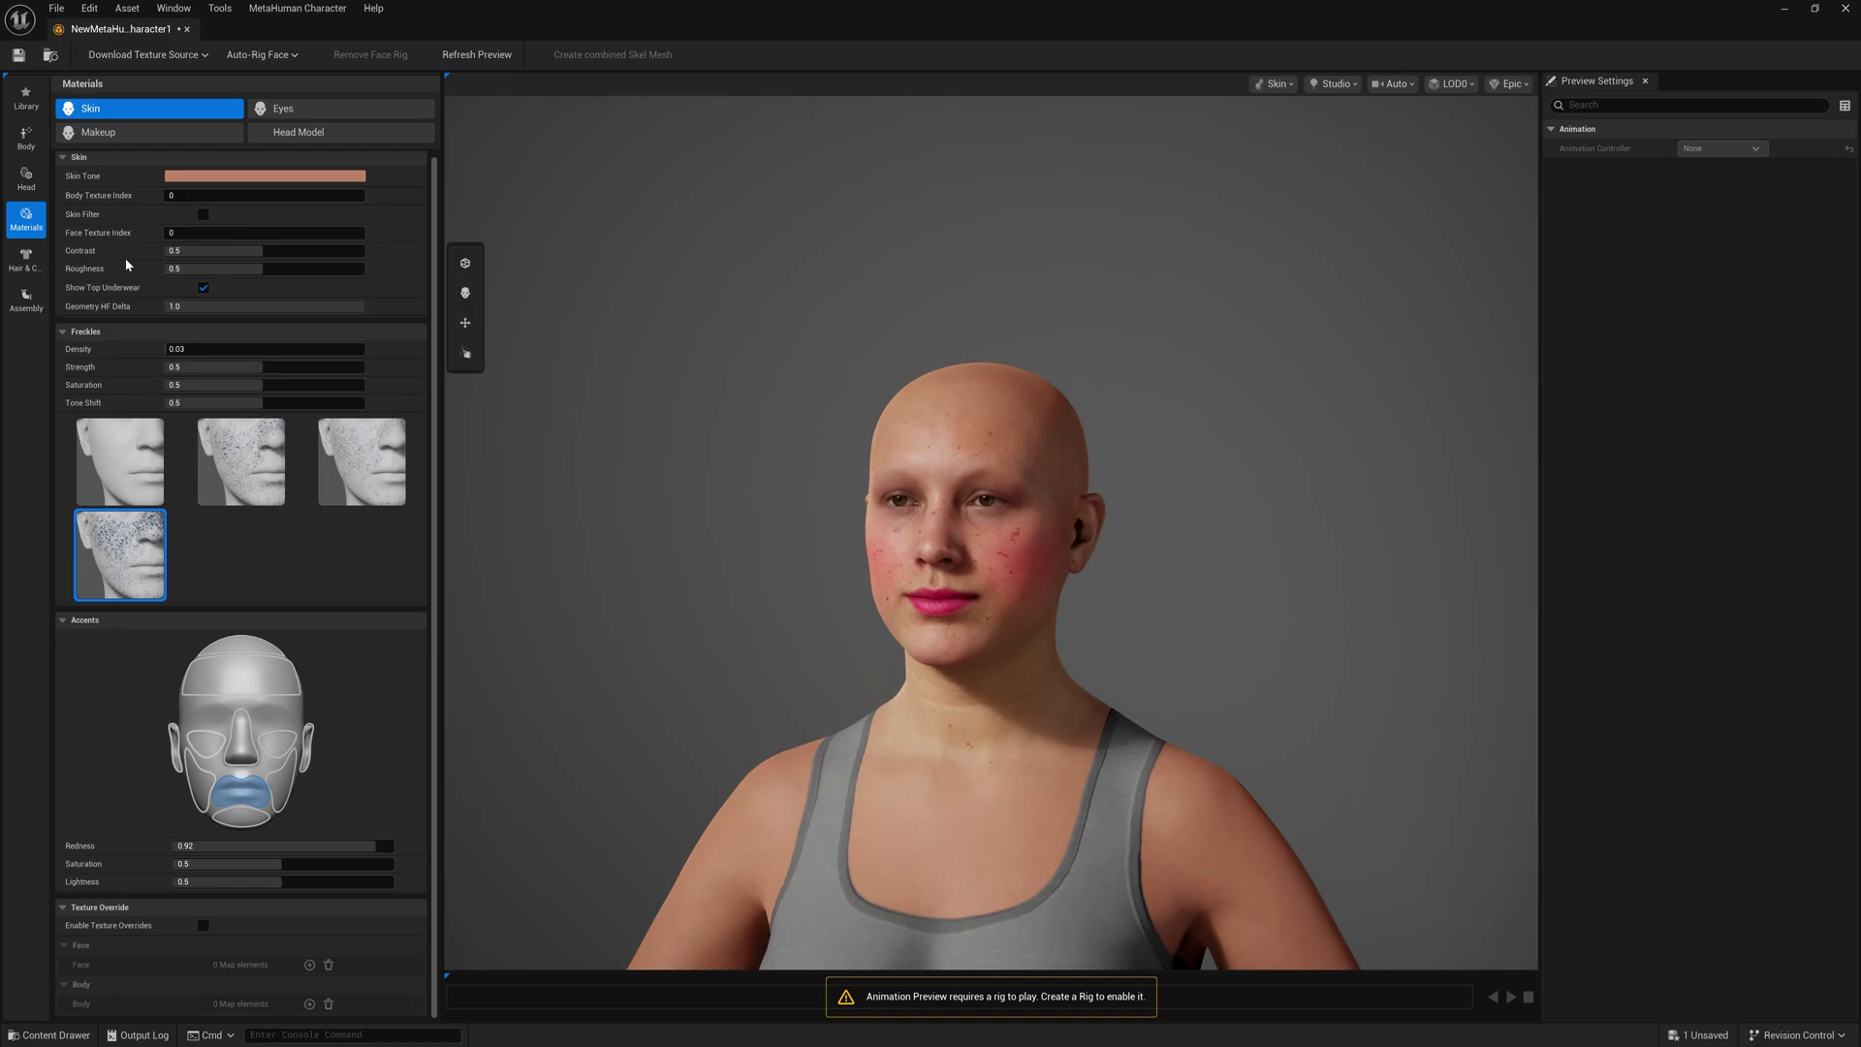
# Open the Eyes material settings and apply the second, blue-grey eye preset to both eyes
pyautogui.click(304, 110)
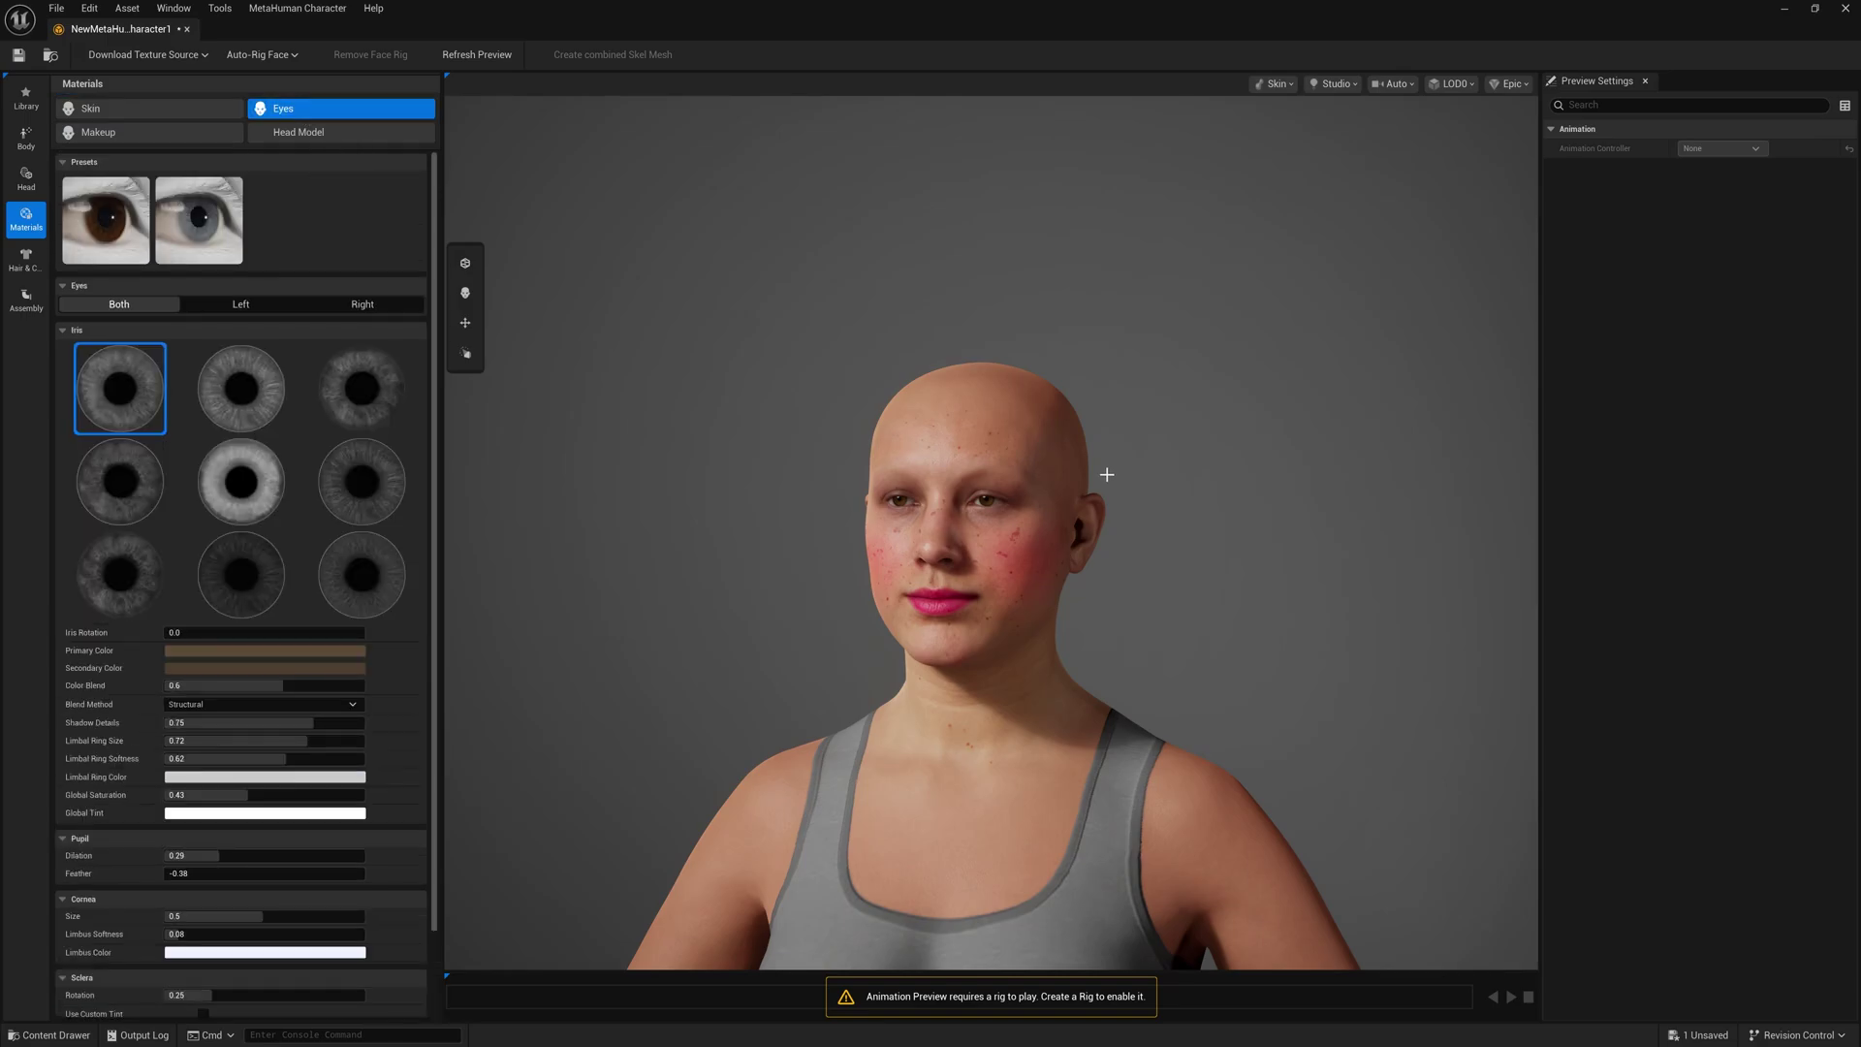
pyautogui.scroll(-2, 332, 529)
pyautogui.scroll(2, 332, 531)
pyautogui.click(218, 245)
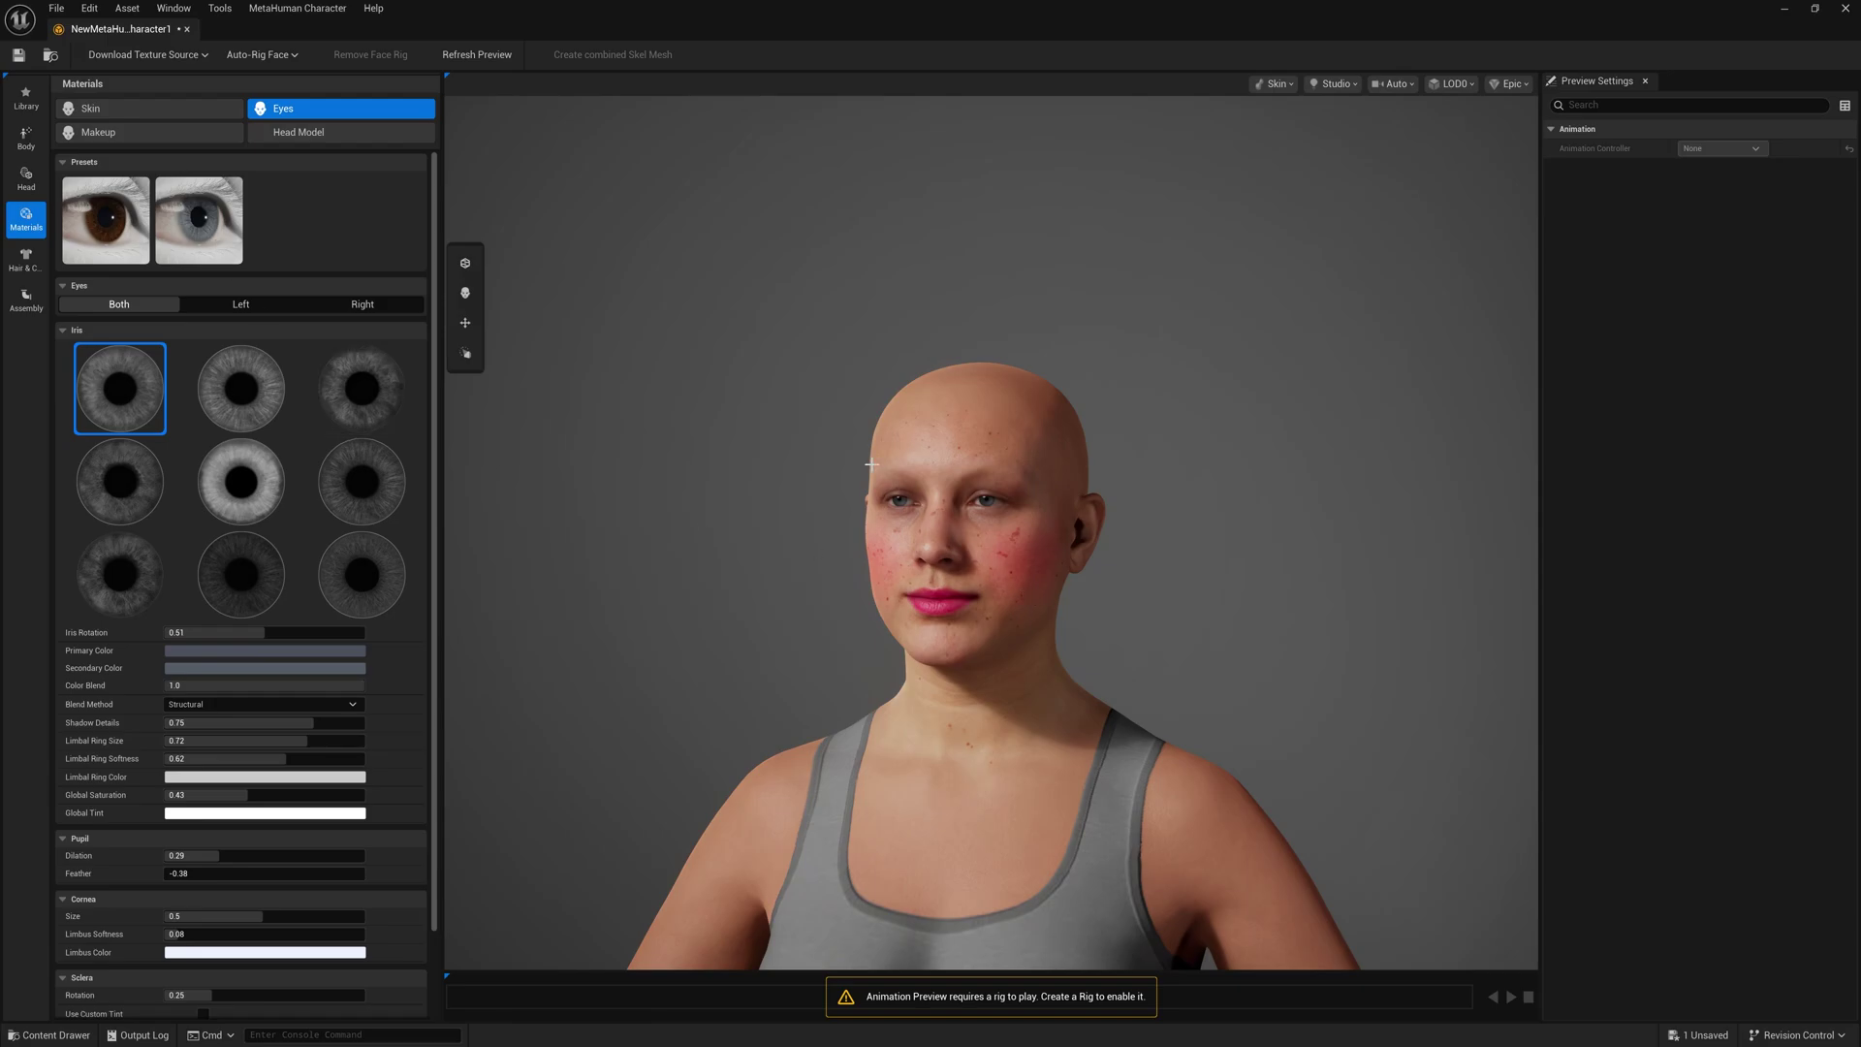
pyautogui.scroll(5, 872, 464)
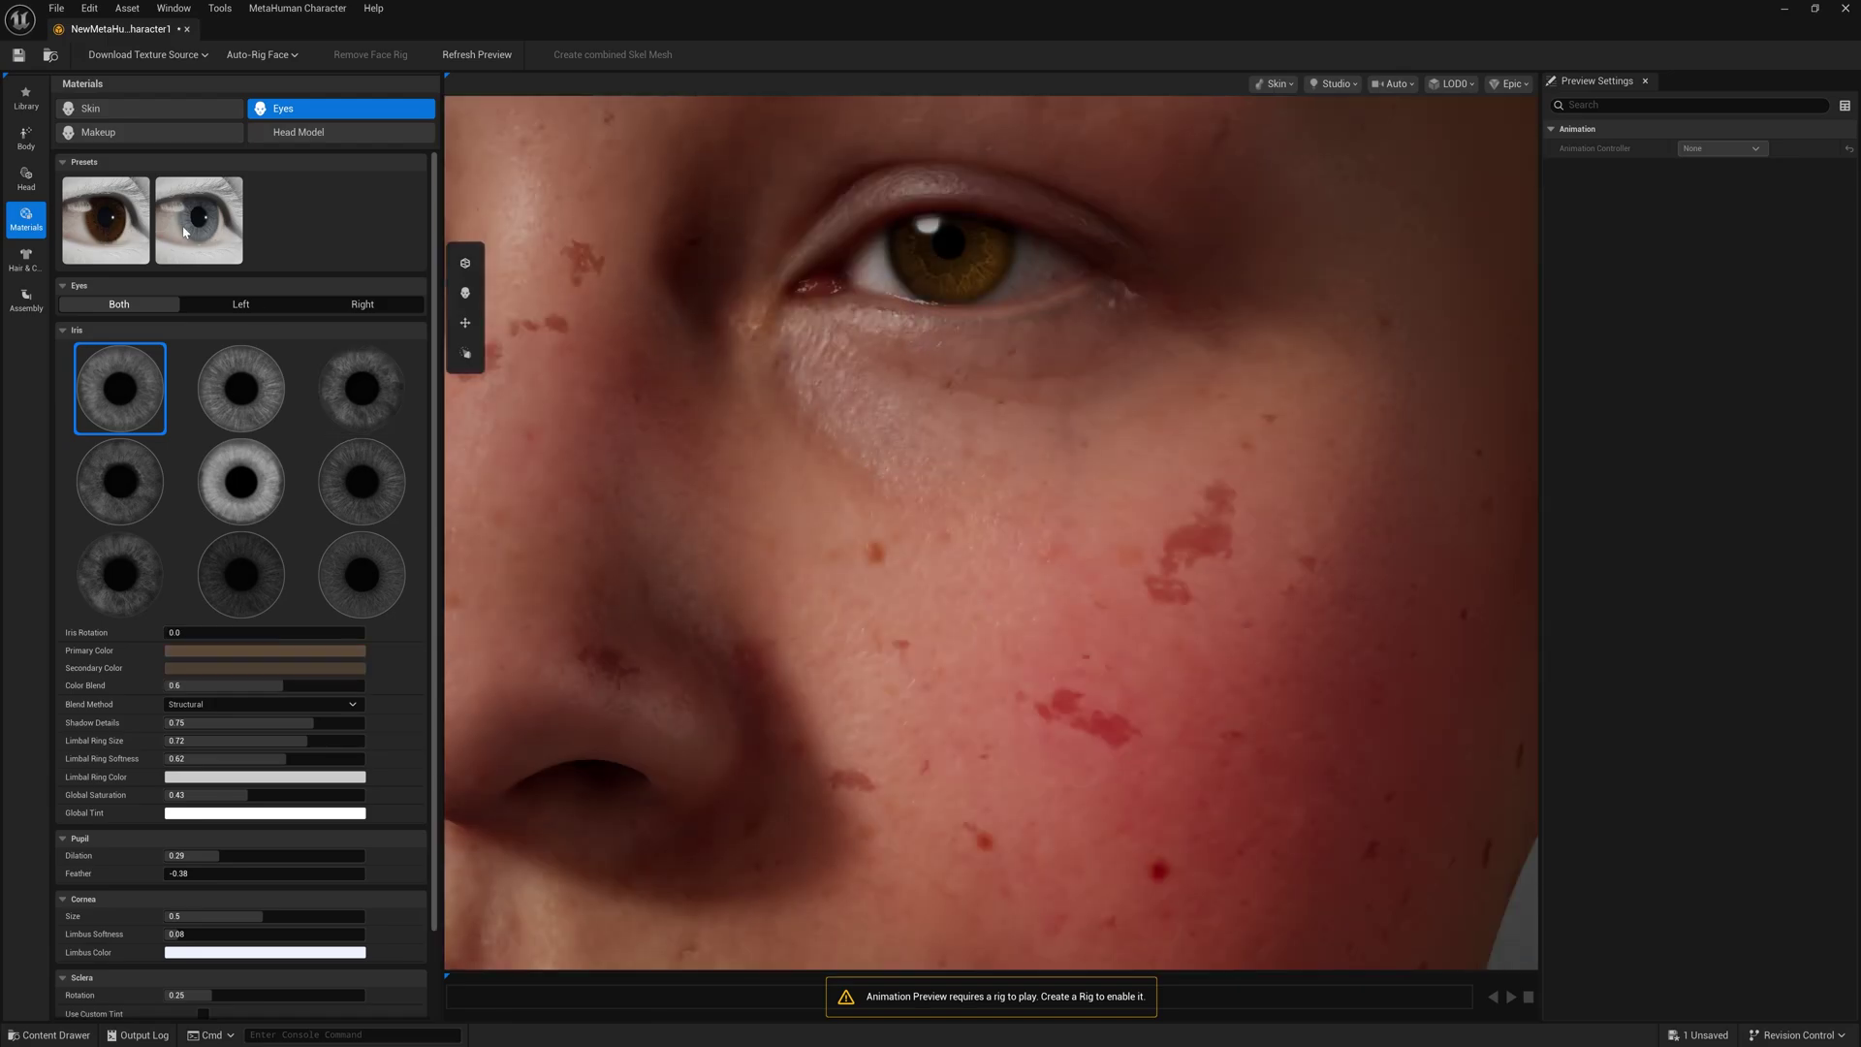
# Change the iris primary color of both eyes to an amber brown
pyautogui.click(271, 650)
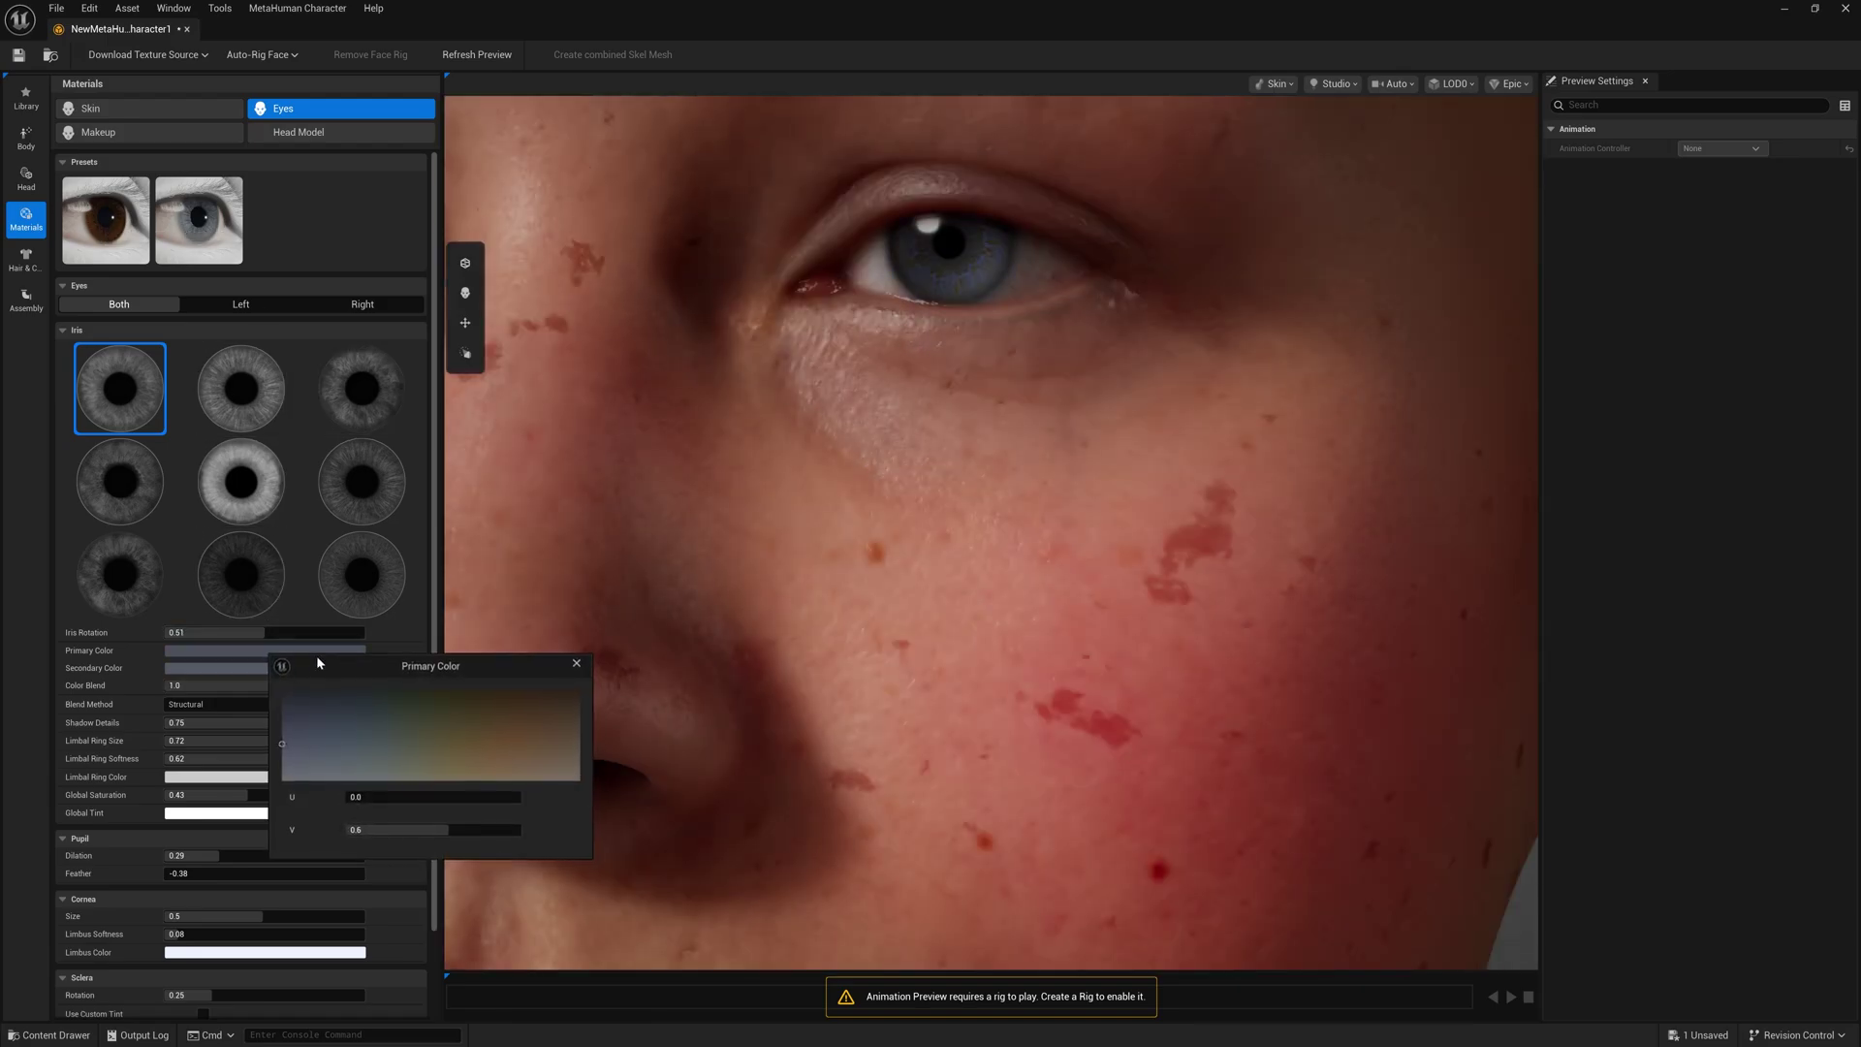
pyautogui.moveTo(352, 737); pyautogui.dragTo(551, 742)
pyautogui.click(579, 662)
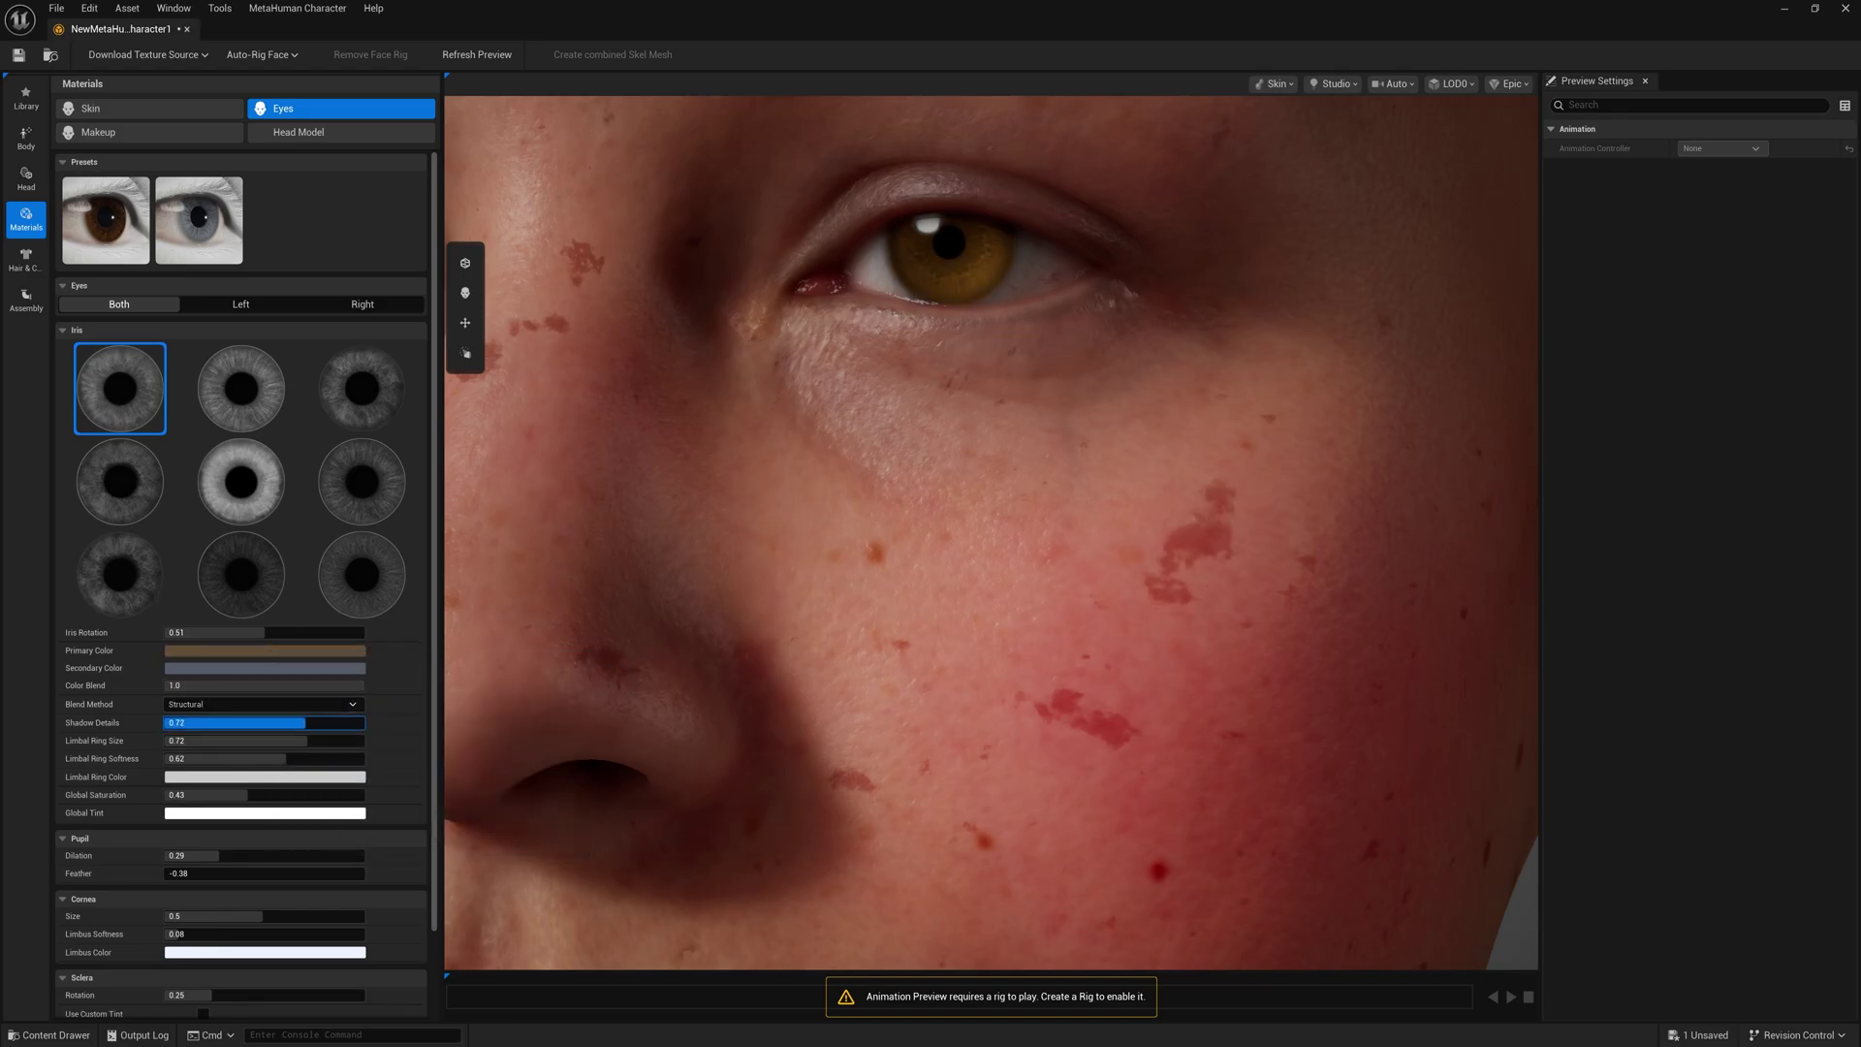
# Set the eyes' shadow details to 0.76, limbal ring softness to 0.65, pupil dilation to 0.49 and cornea size to 0.8
pyautogui.moveTo(305, 722); pyautogui.dragTo(246, 816)
pyautogui.scroll(-2, 227, 801)
pyautogui.scroll(-1, 245, 839)
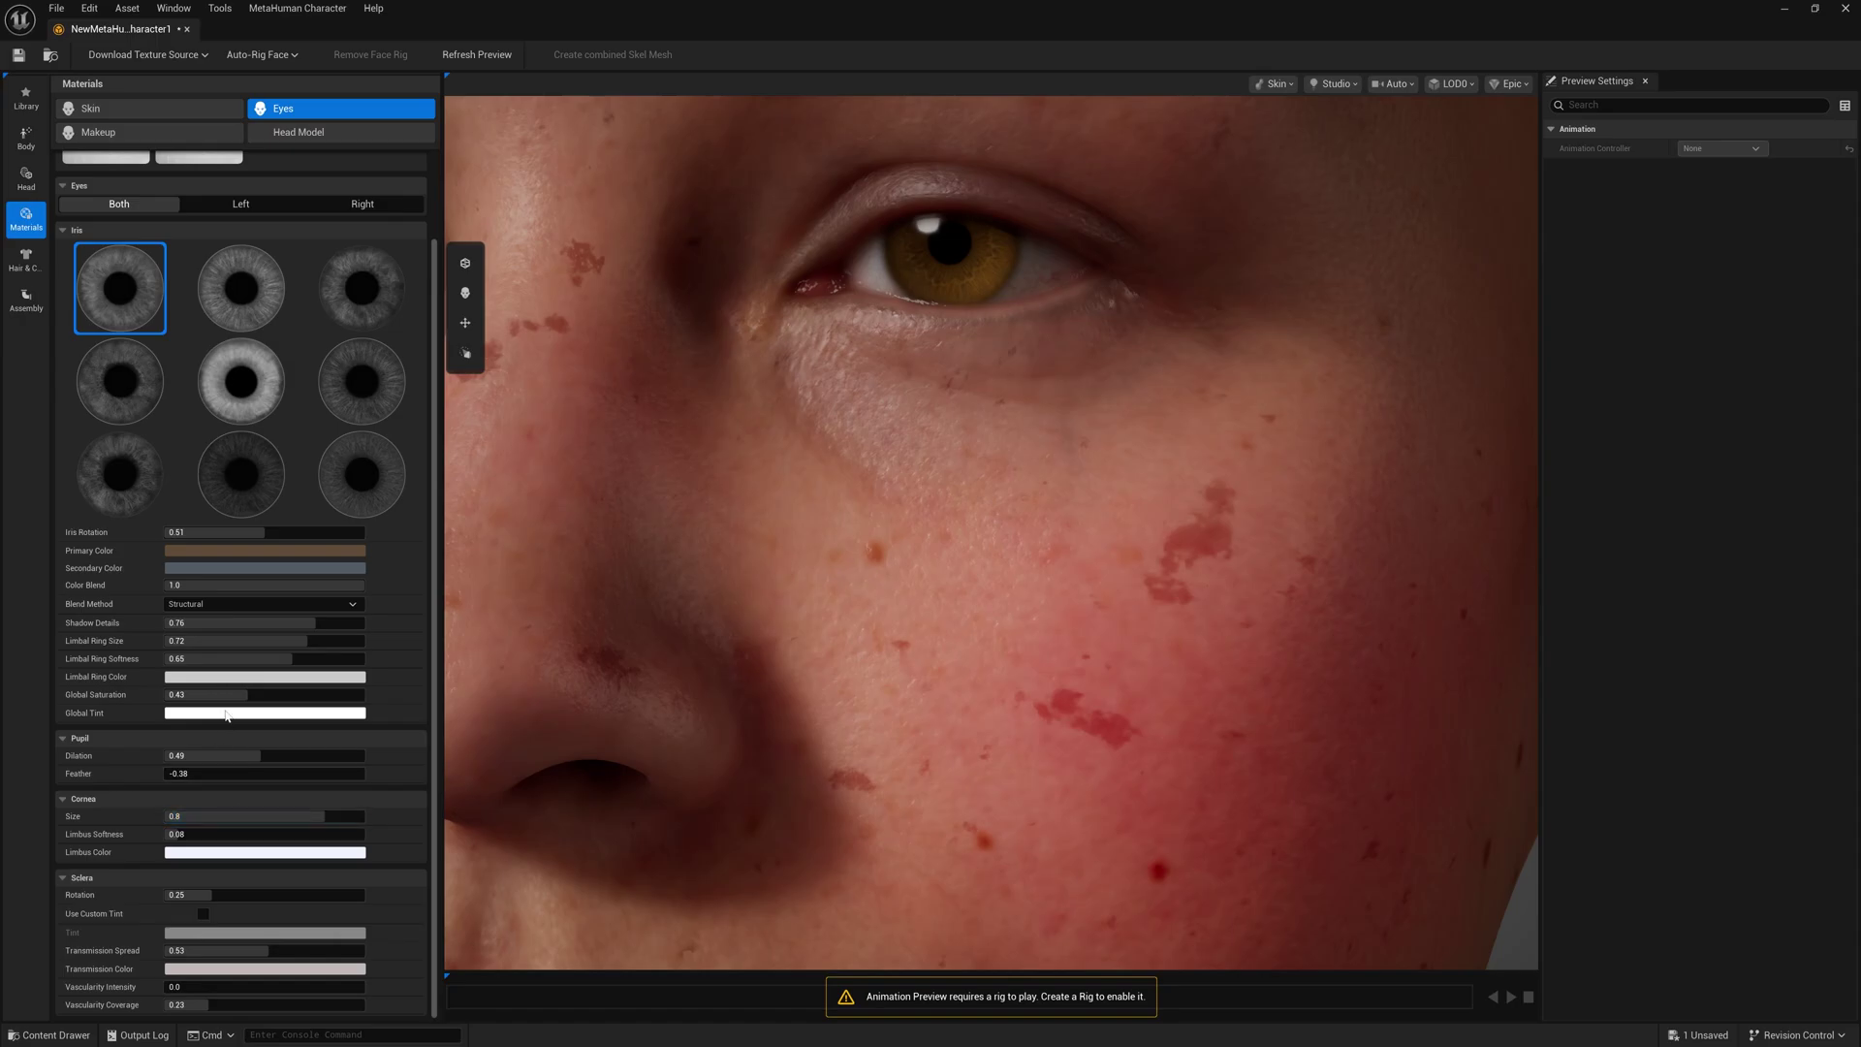
pyautogui.scroll(3, 227, 686)
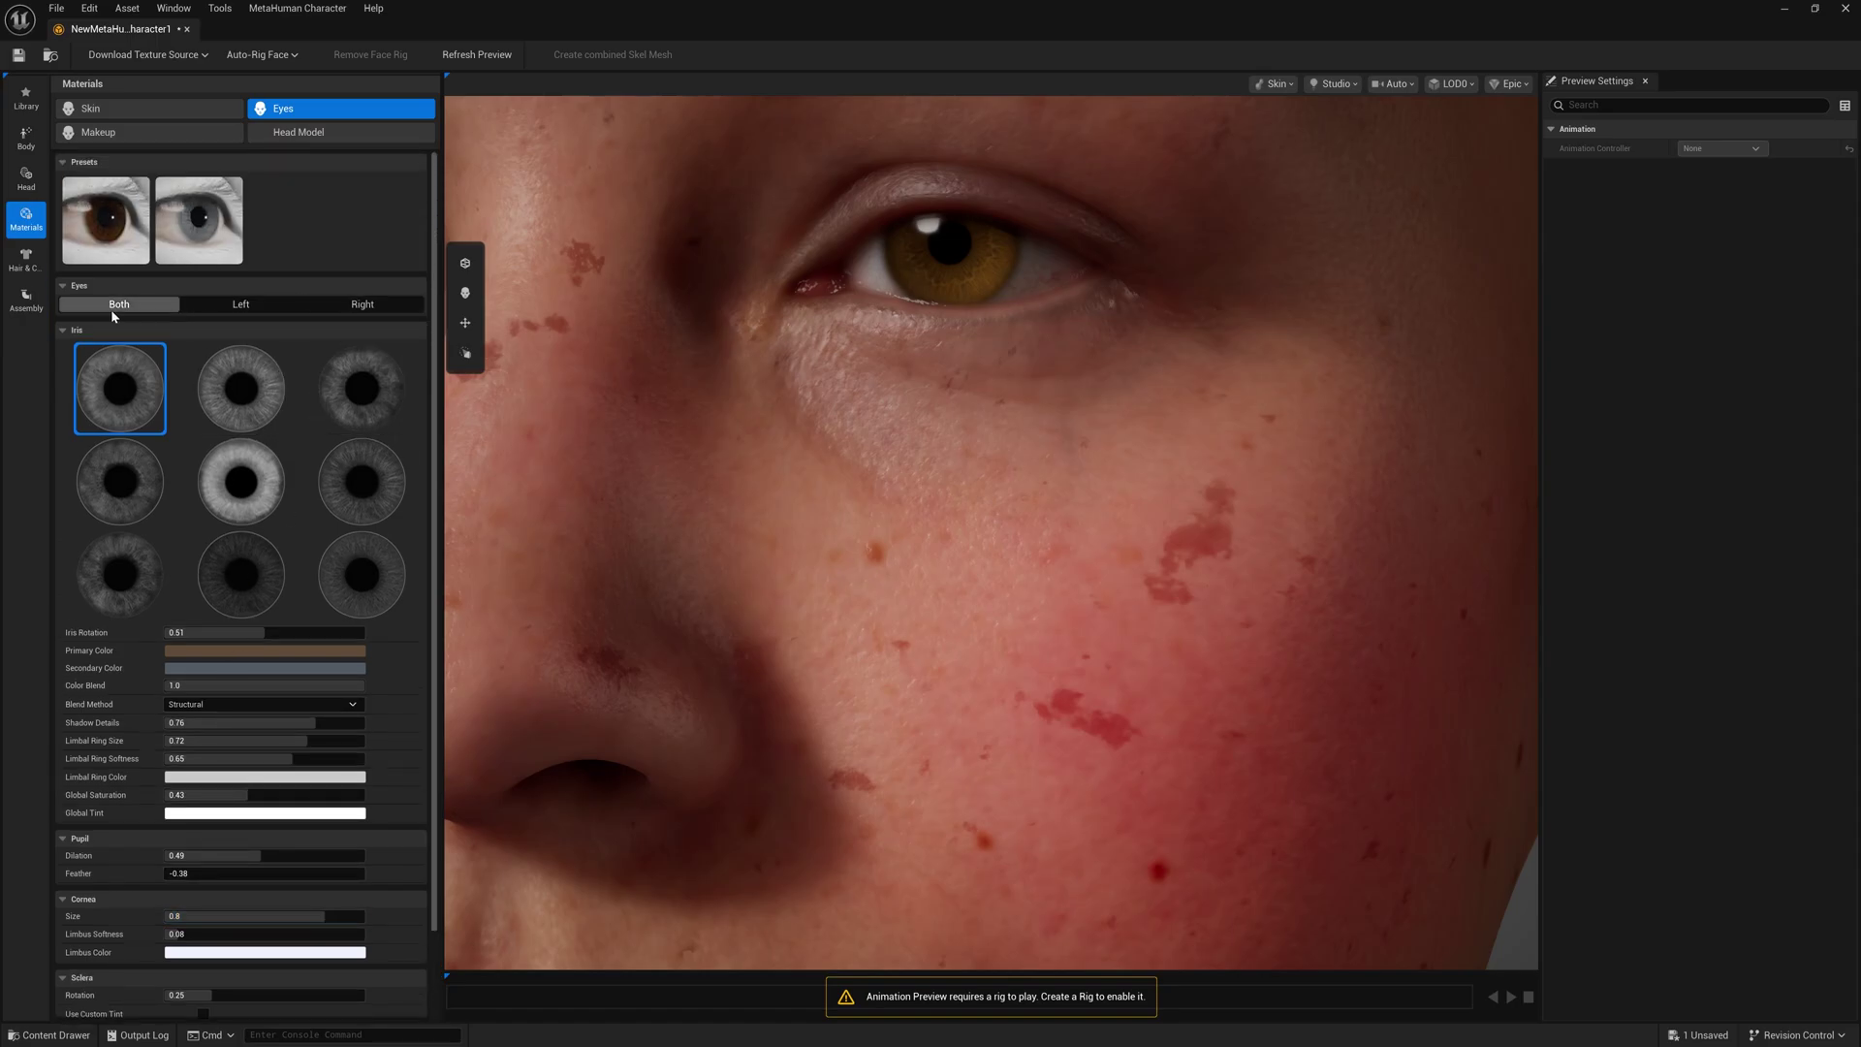
pyautogui.moveTo(843, 374); pyautogui.dragTo(1270, 393)
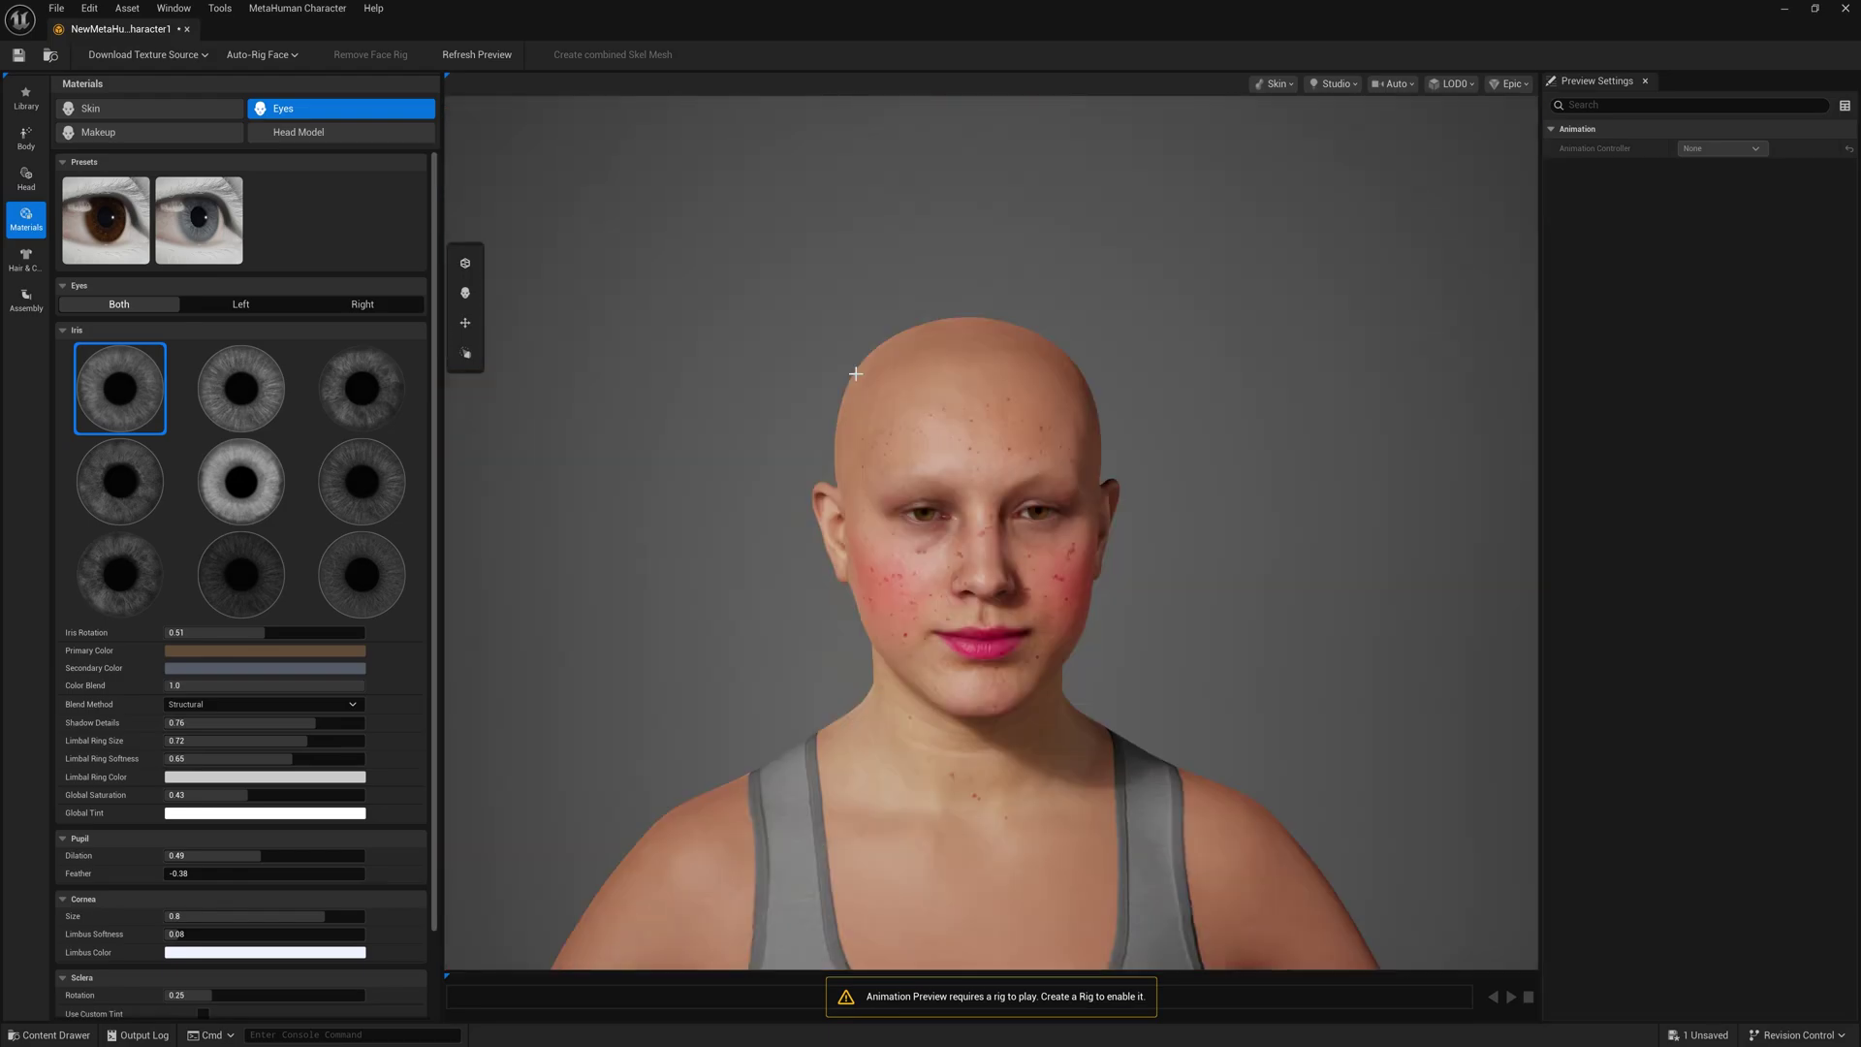
# Open the Makeup settings, try the sixth eye makeup style and choose the eighth, winged style
pyautogui.click(102, 133)
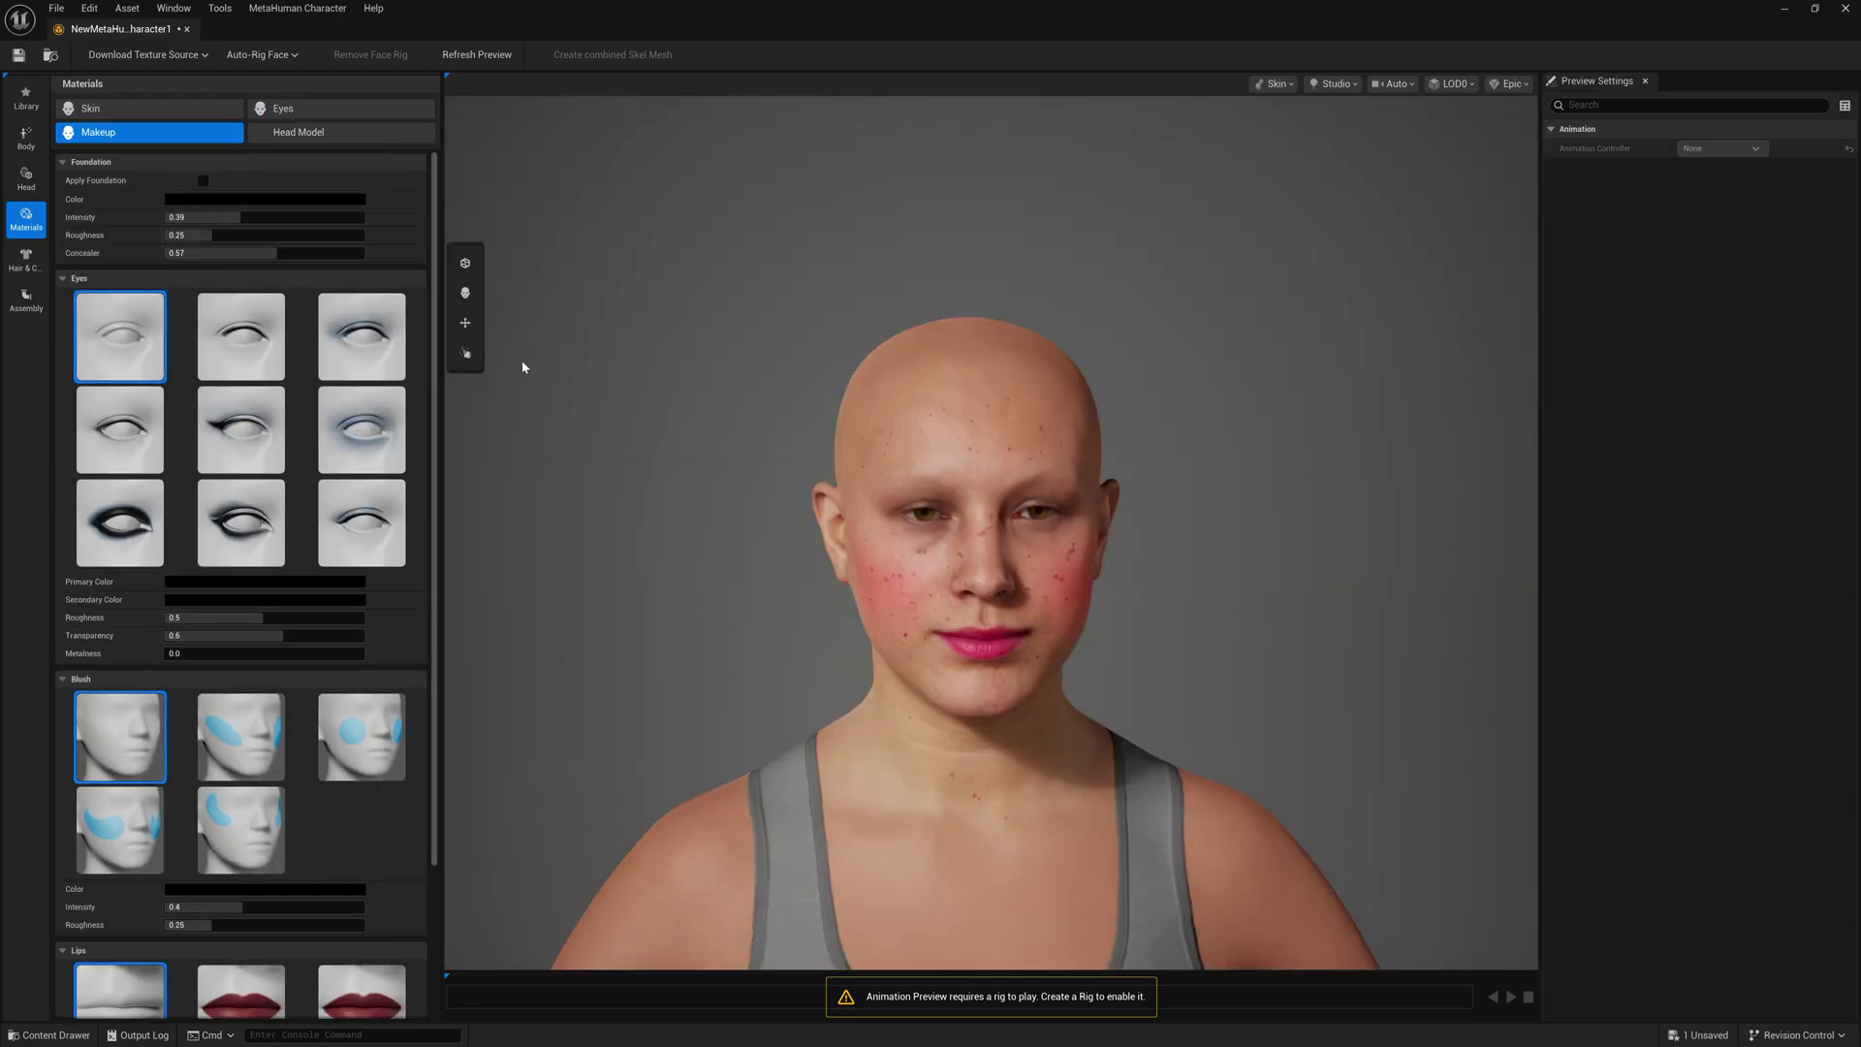
pyautogui.scroll(5, 1040, 572)
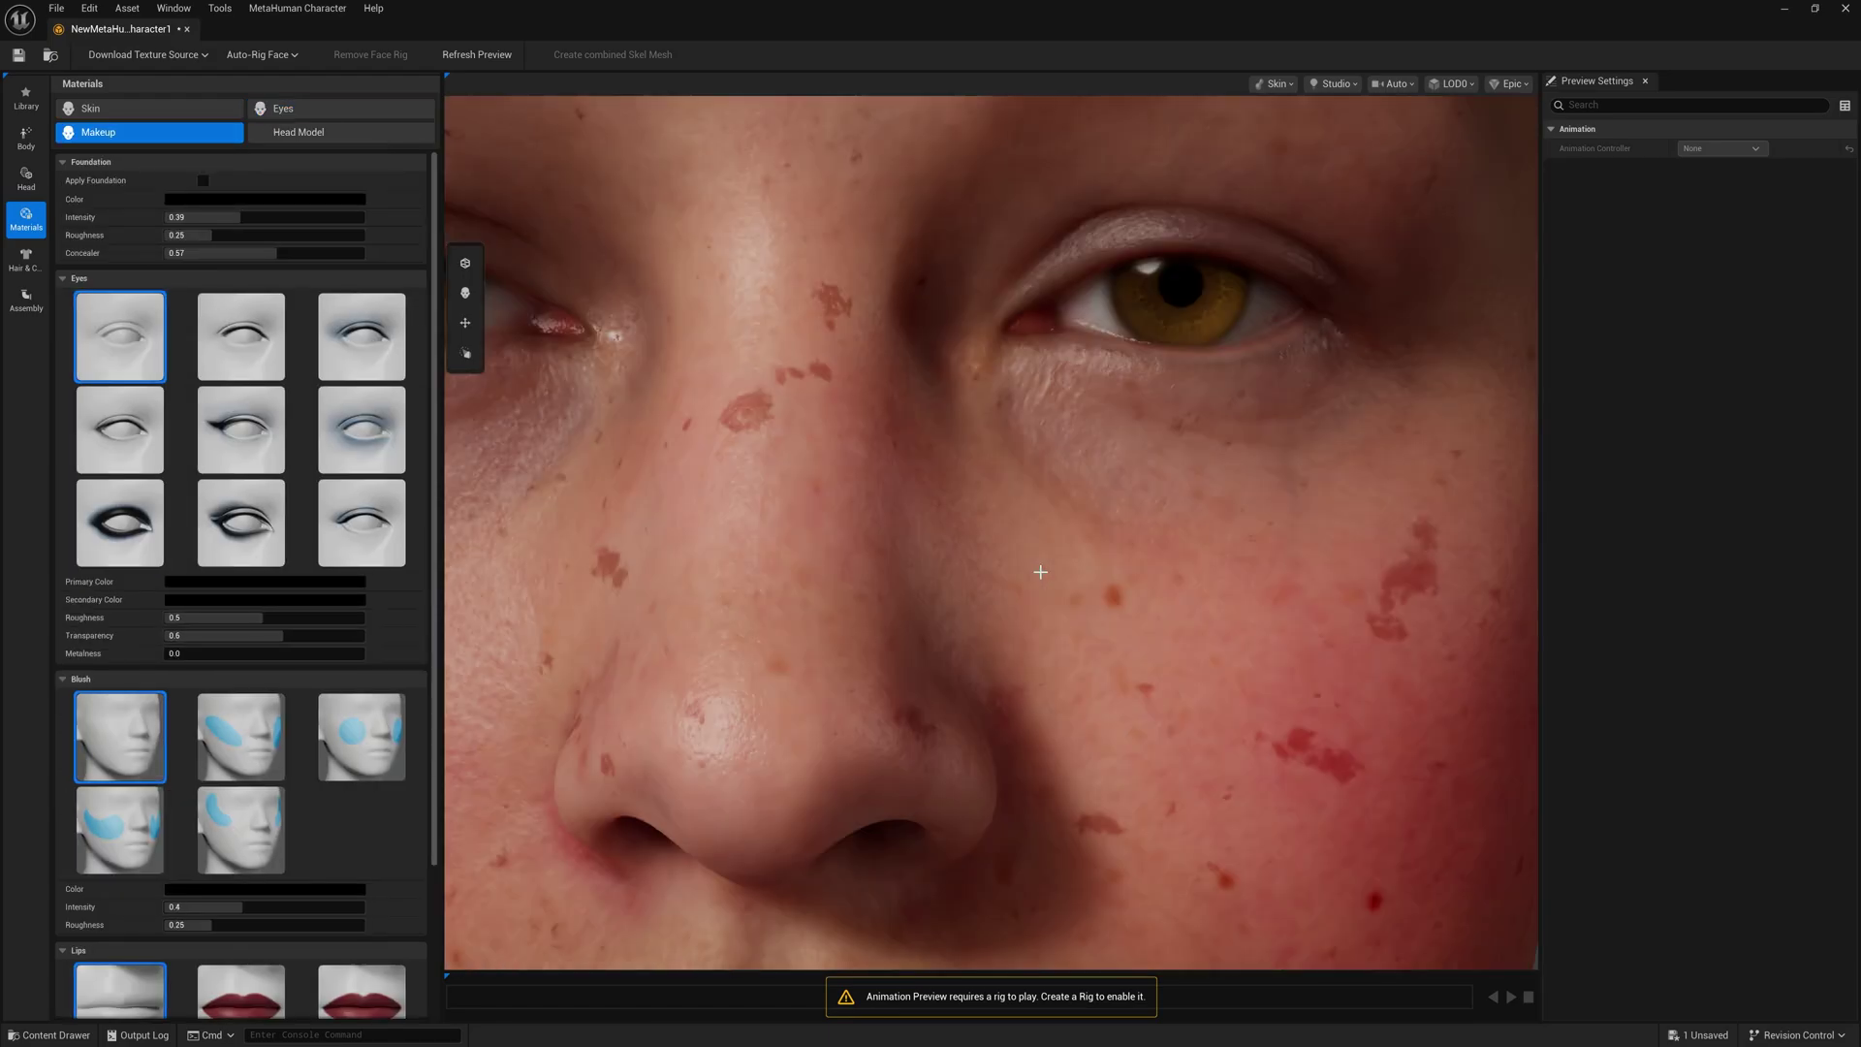
pyautogui.scroll(-5, 1040, 572)
pyautogui.click(362, 430)
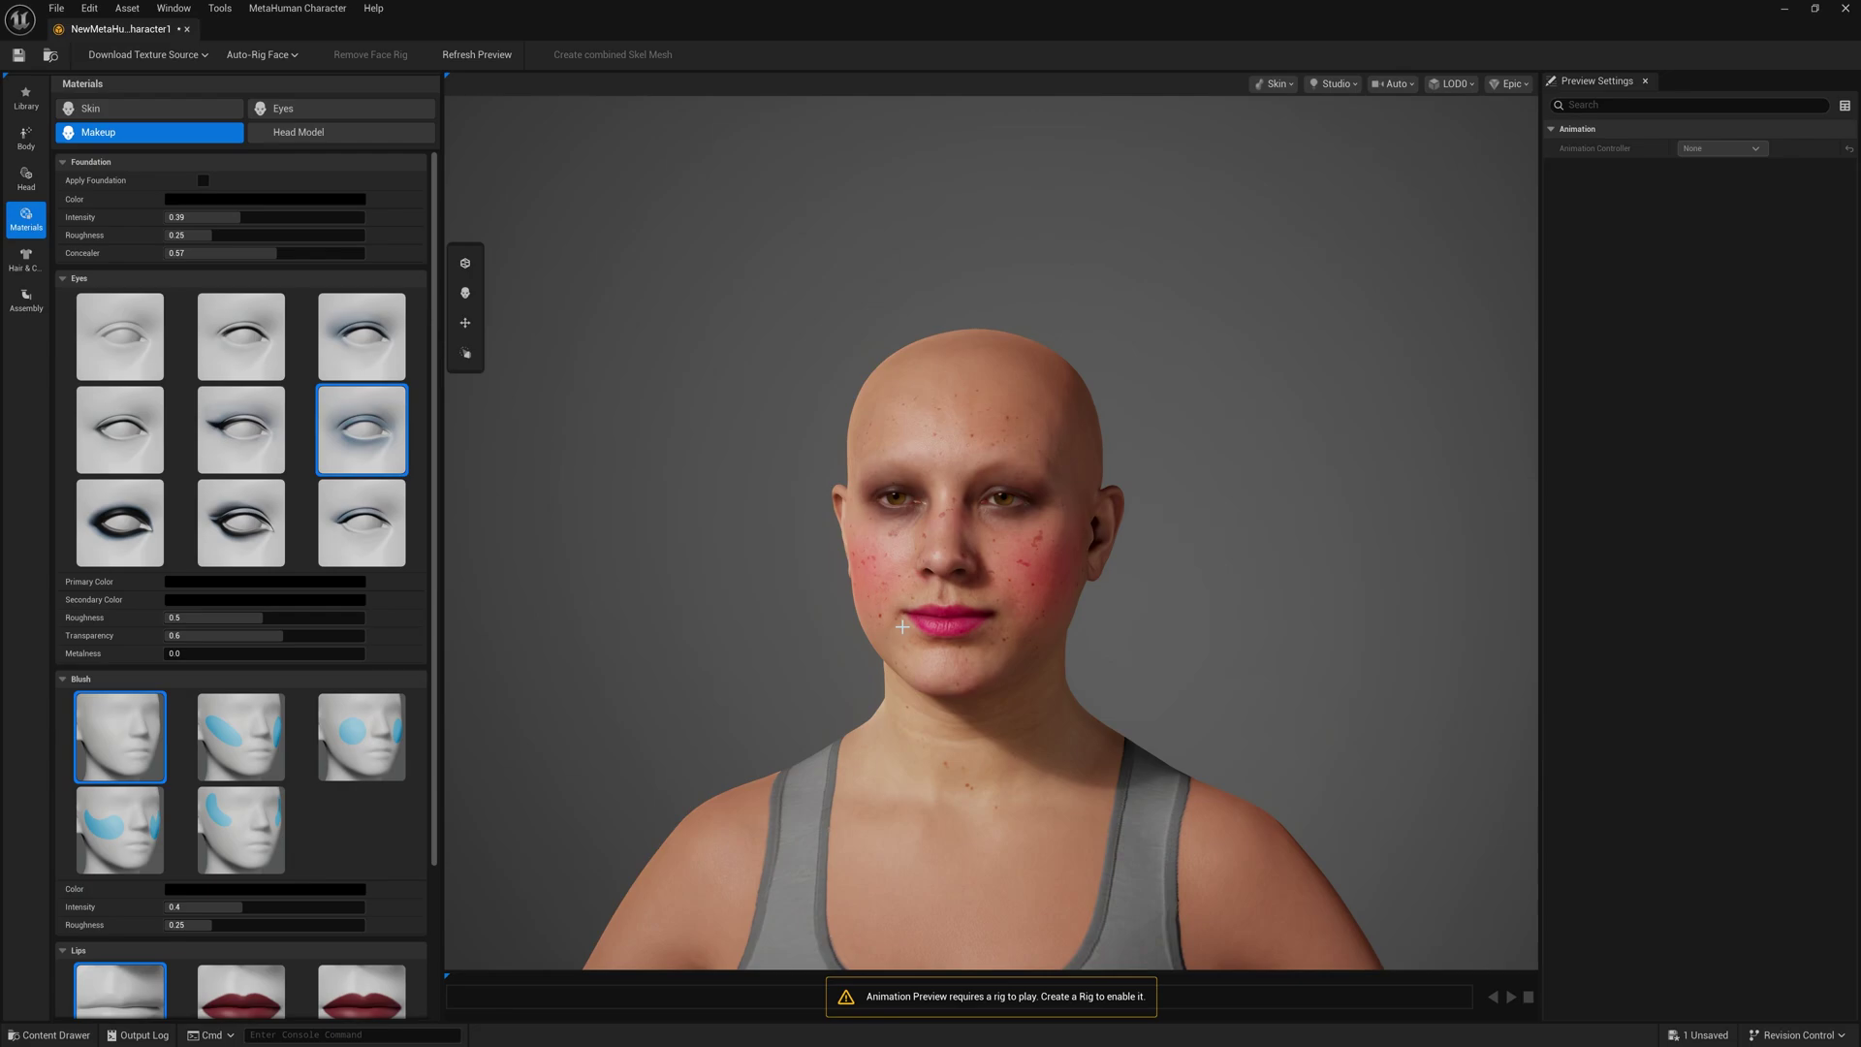
pyautogui.click(277, 557)
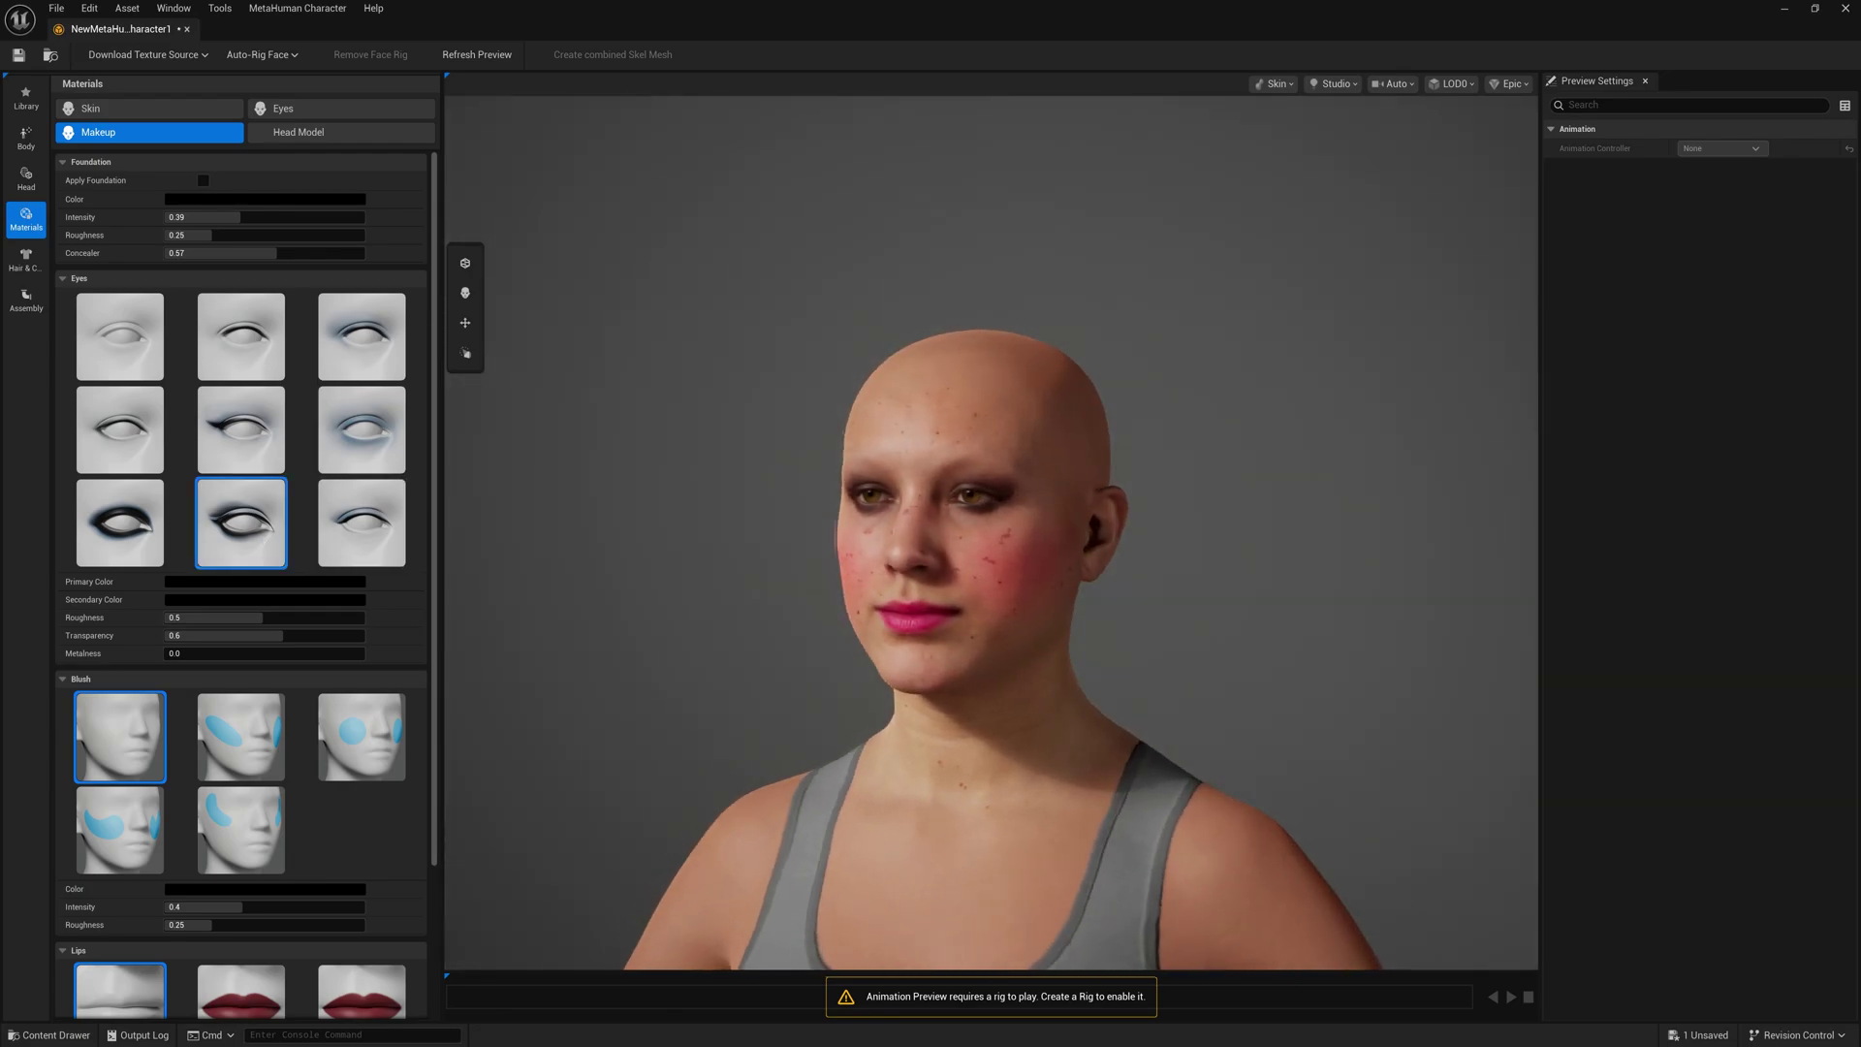
# Set the eye makeup's primary color to golden yellow, its roughness to 0.49 and its transparency to 0.64
pyautogui.click(243, 582)
pyautogui.moveTo(339, 710); pyautogui.dragTo(386, 731)
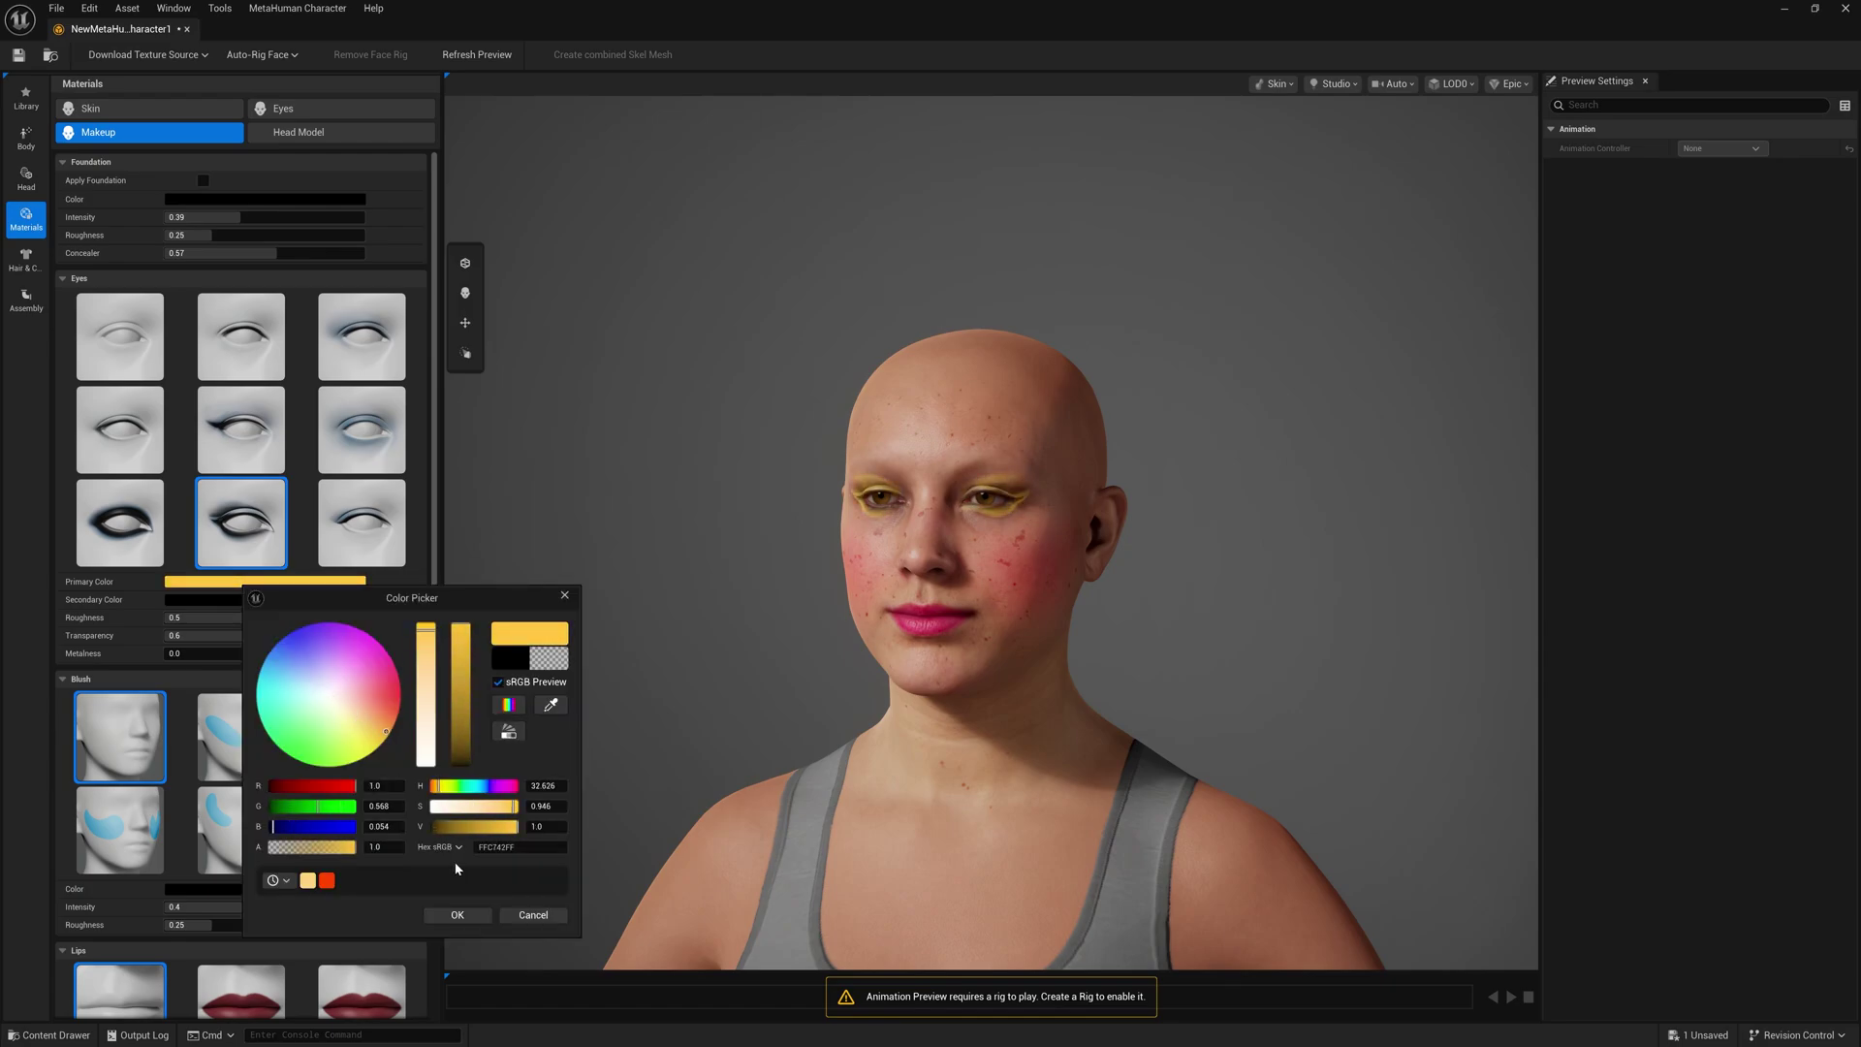
pyautogui.click(456, 914)
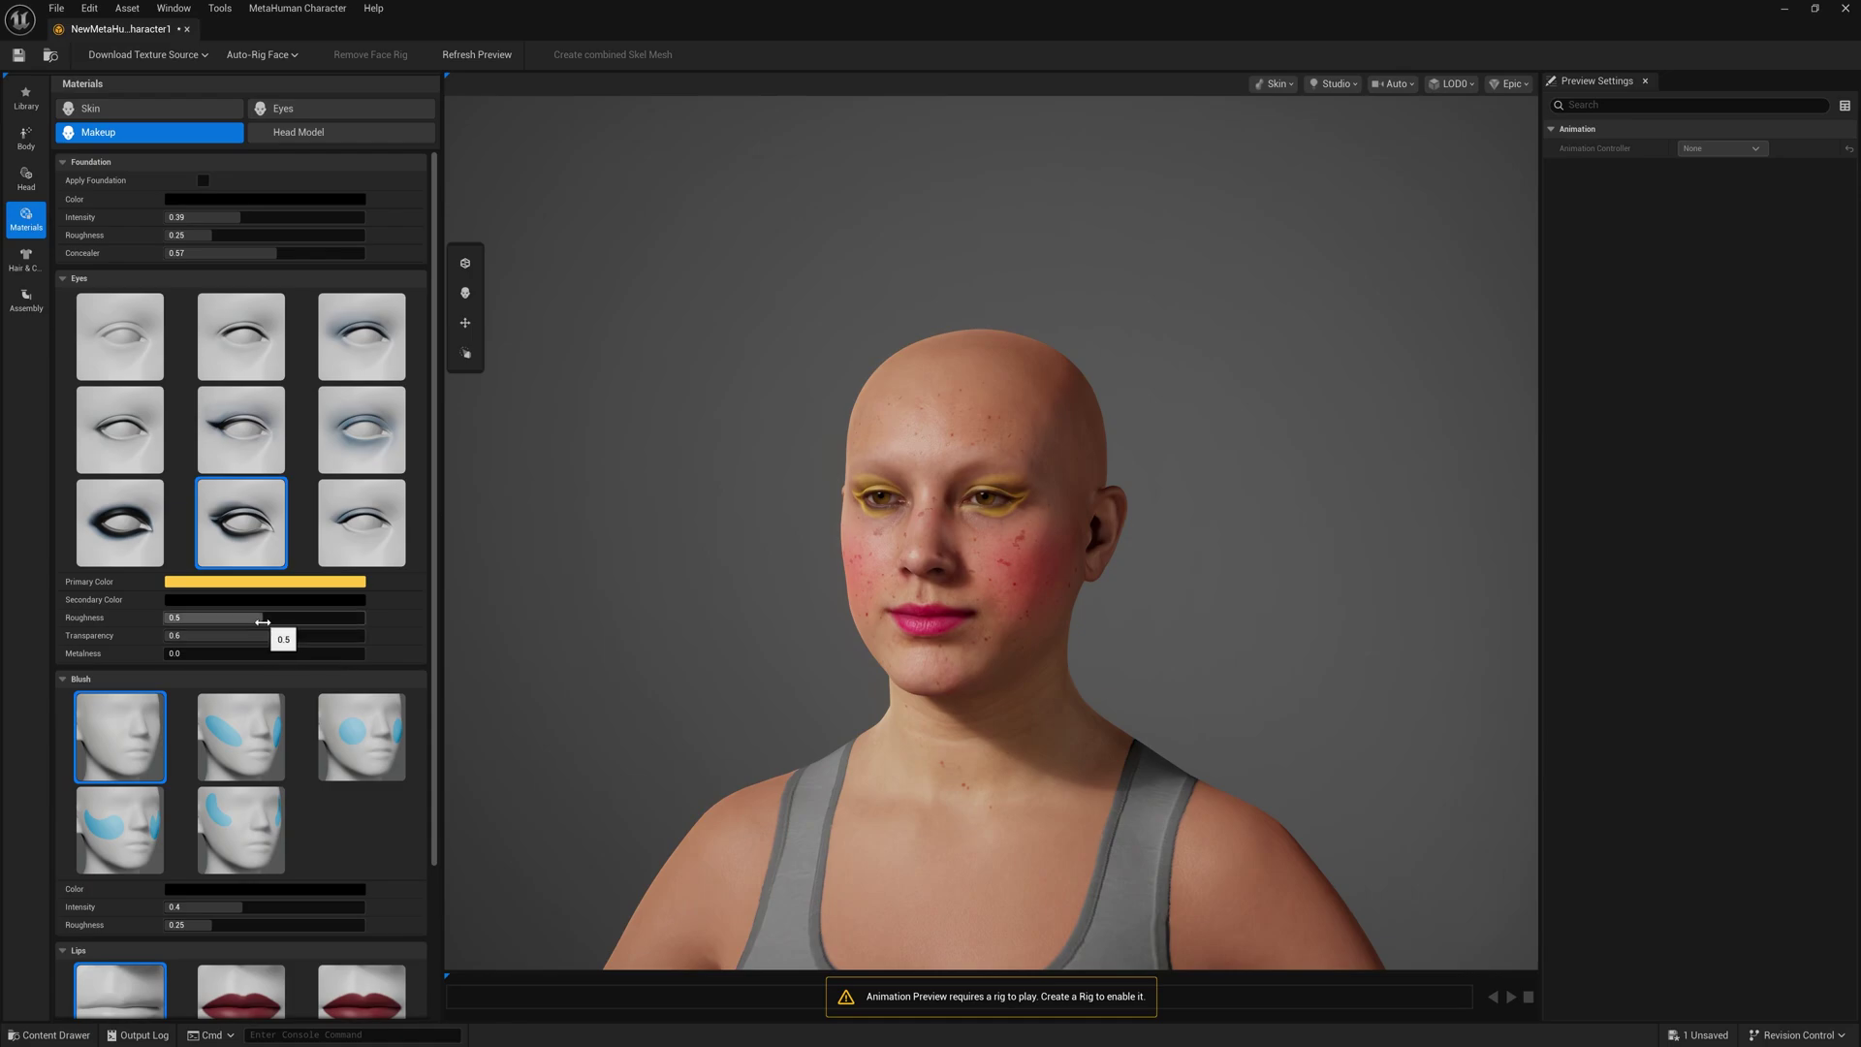
pyautogui.moveTo(262, 622); pyautogui.dragTo(291, 635)
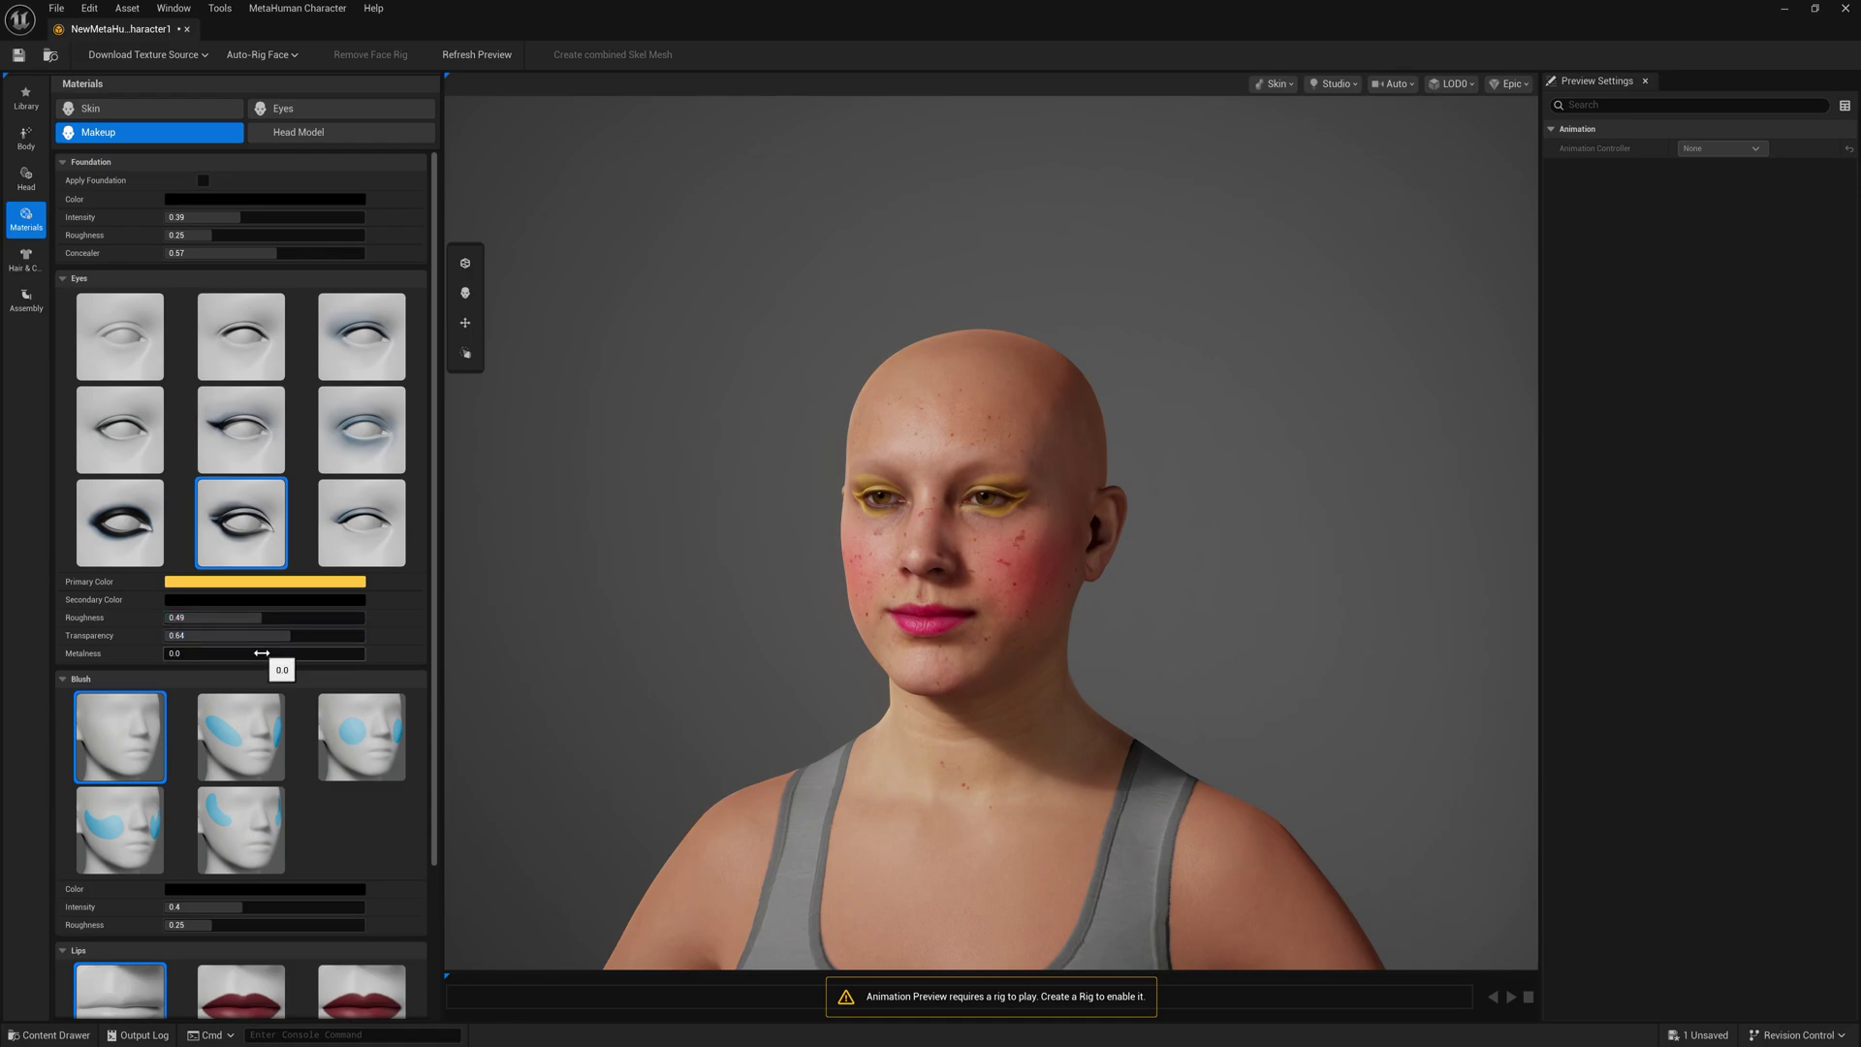
# Apply the second blush style, and for the lips try the third makeup style and choose the fourth
pyautogui.click(233, 763)
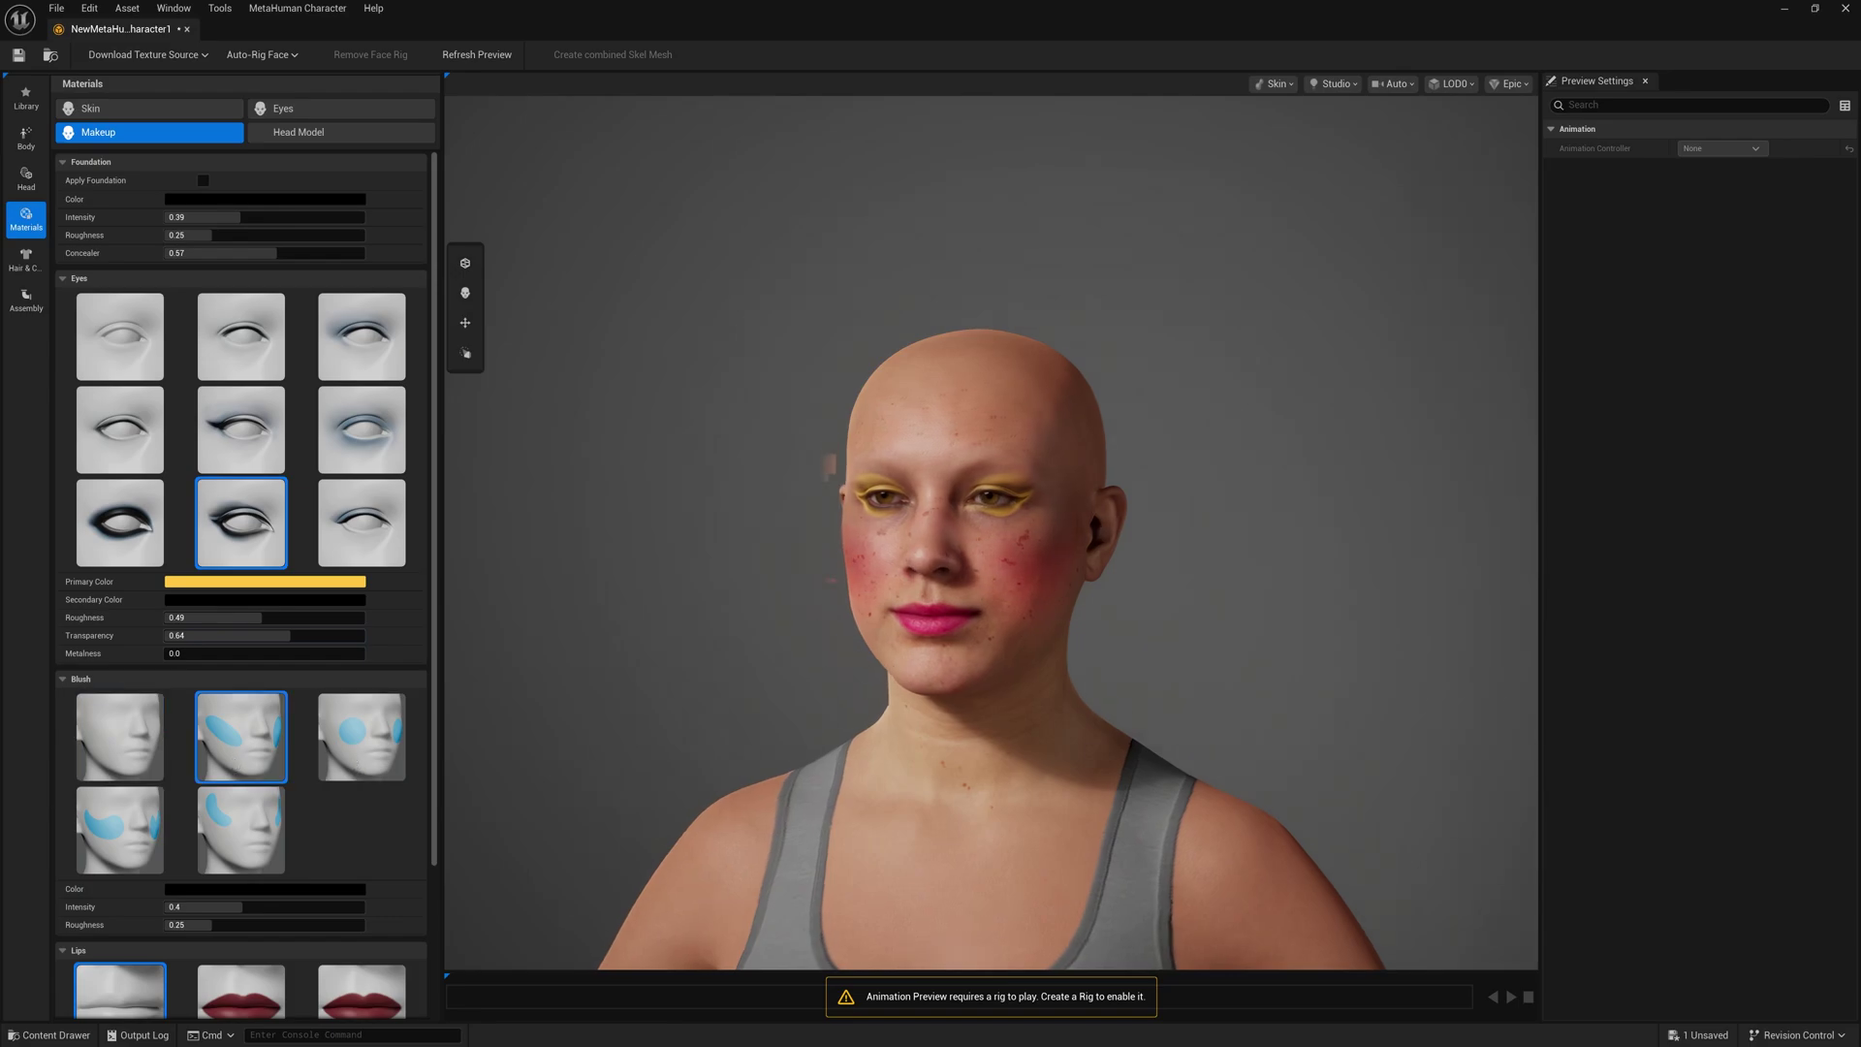
pyautogui.moveTo(829, 468); pyautogui.dragTo(931, 467)
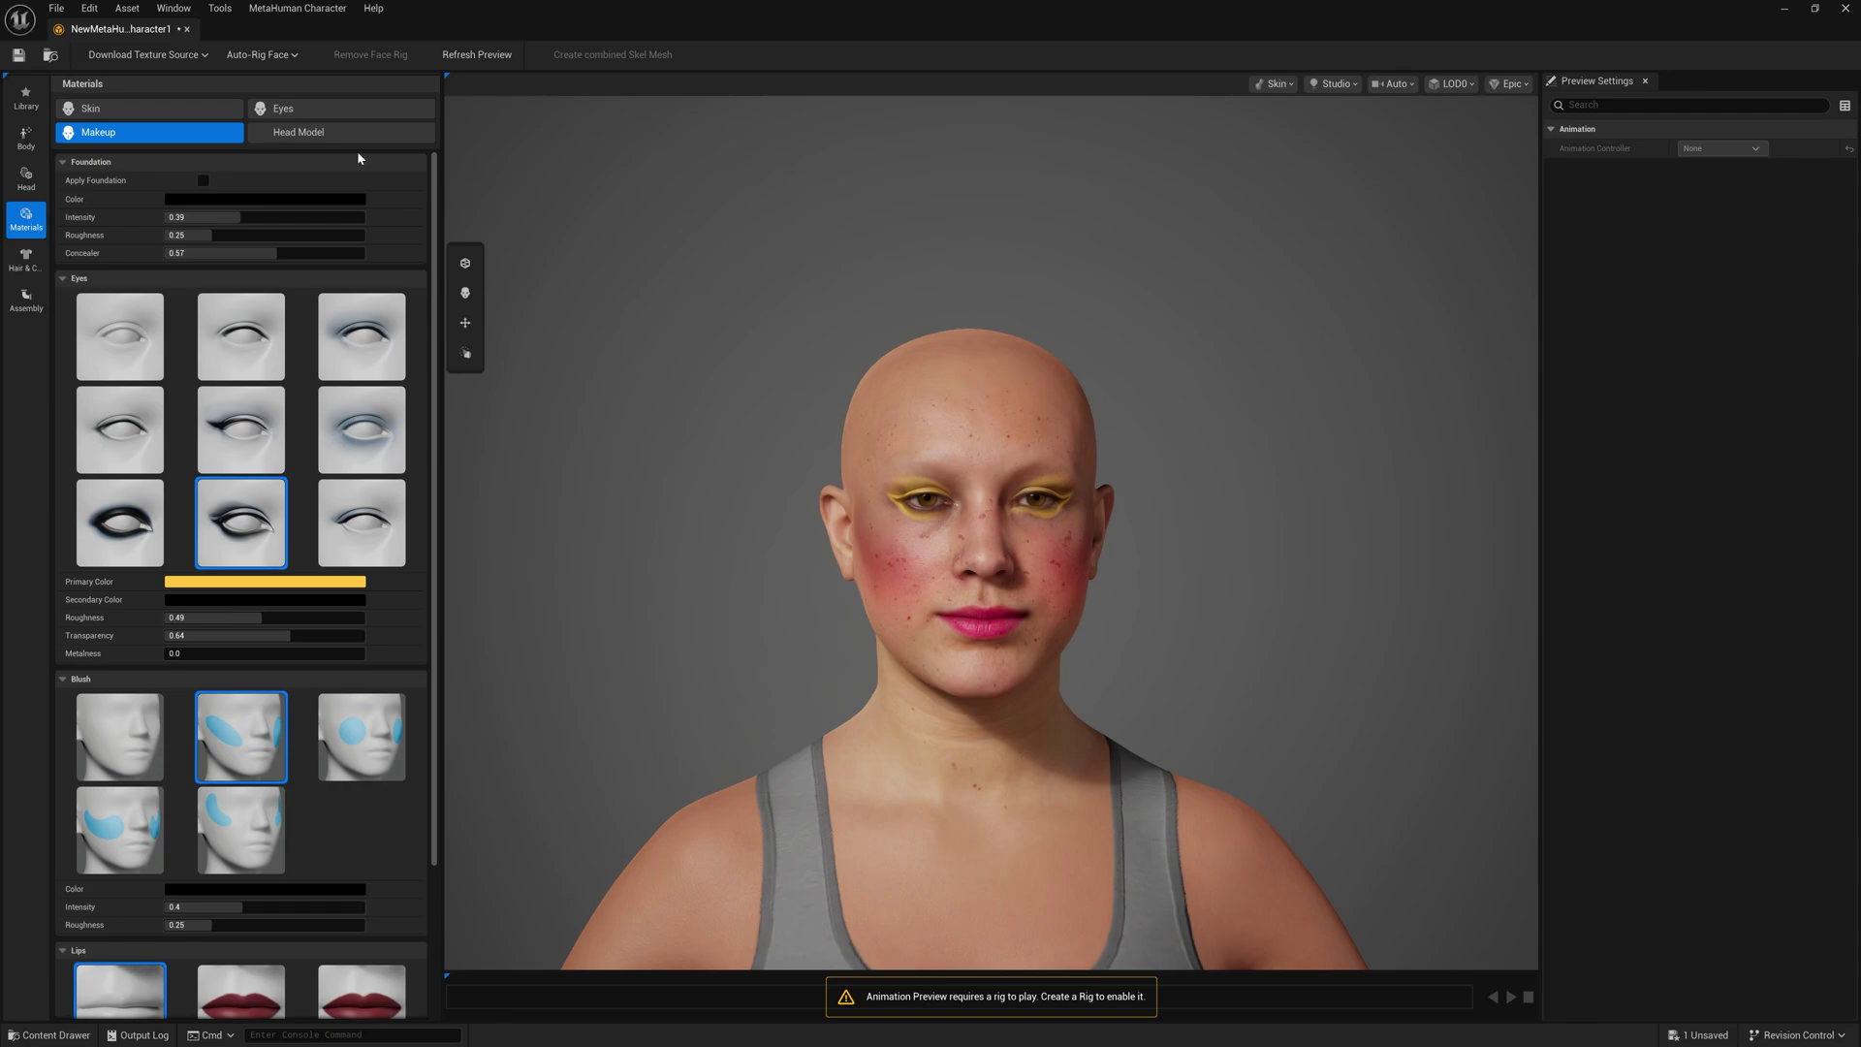
pyautogui.scroll(-2, 310, 680)
pyautogui.scroll(-1, 310, 676)
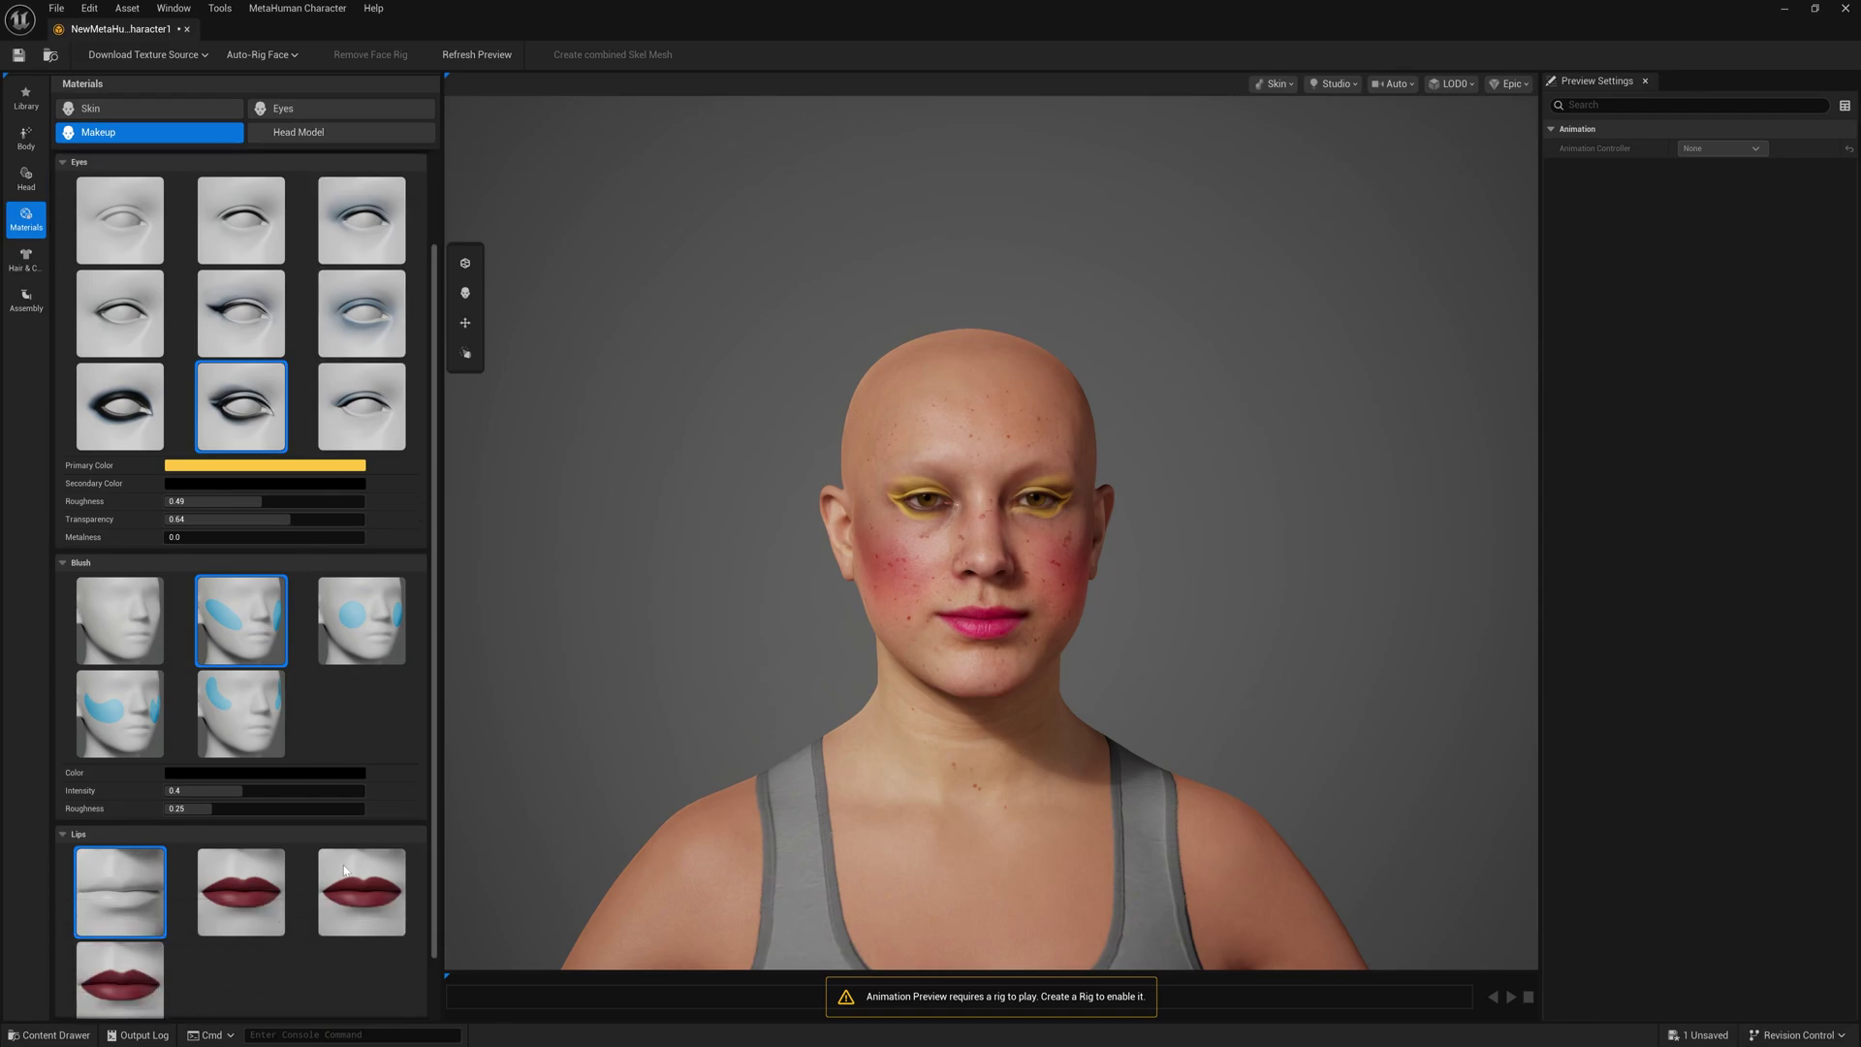
pyautogui.click(362, 892)
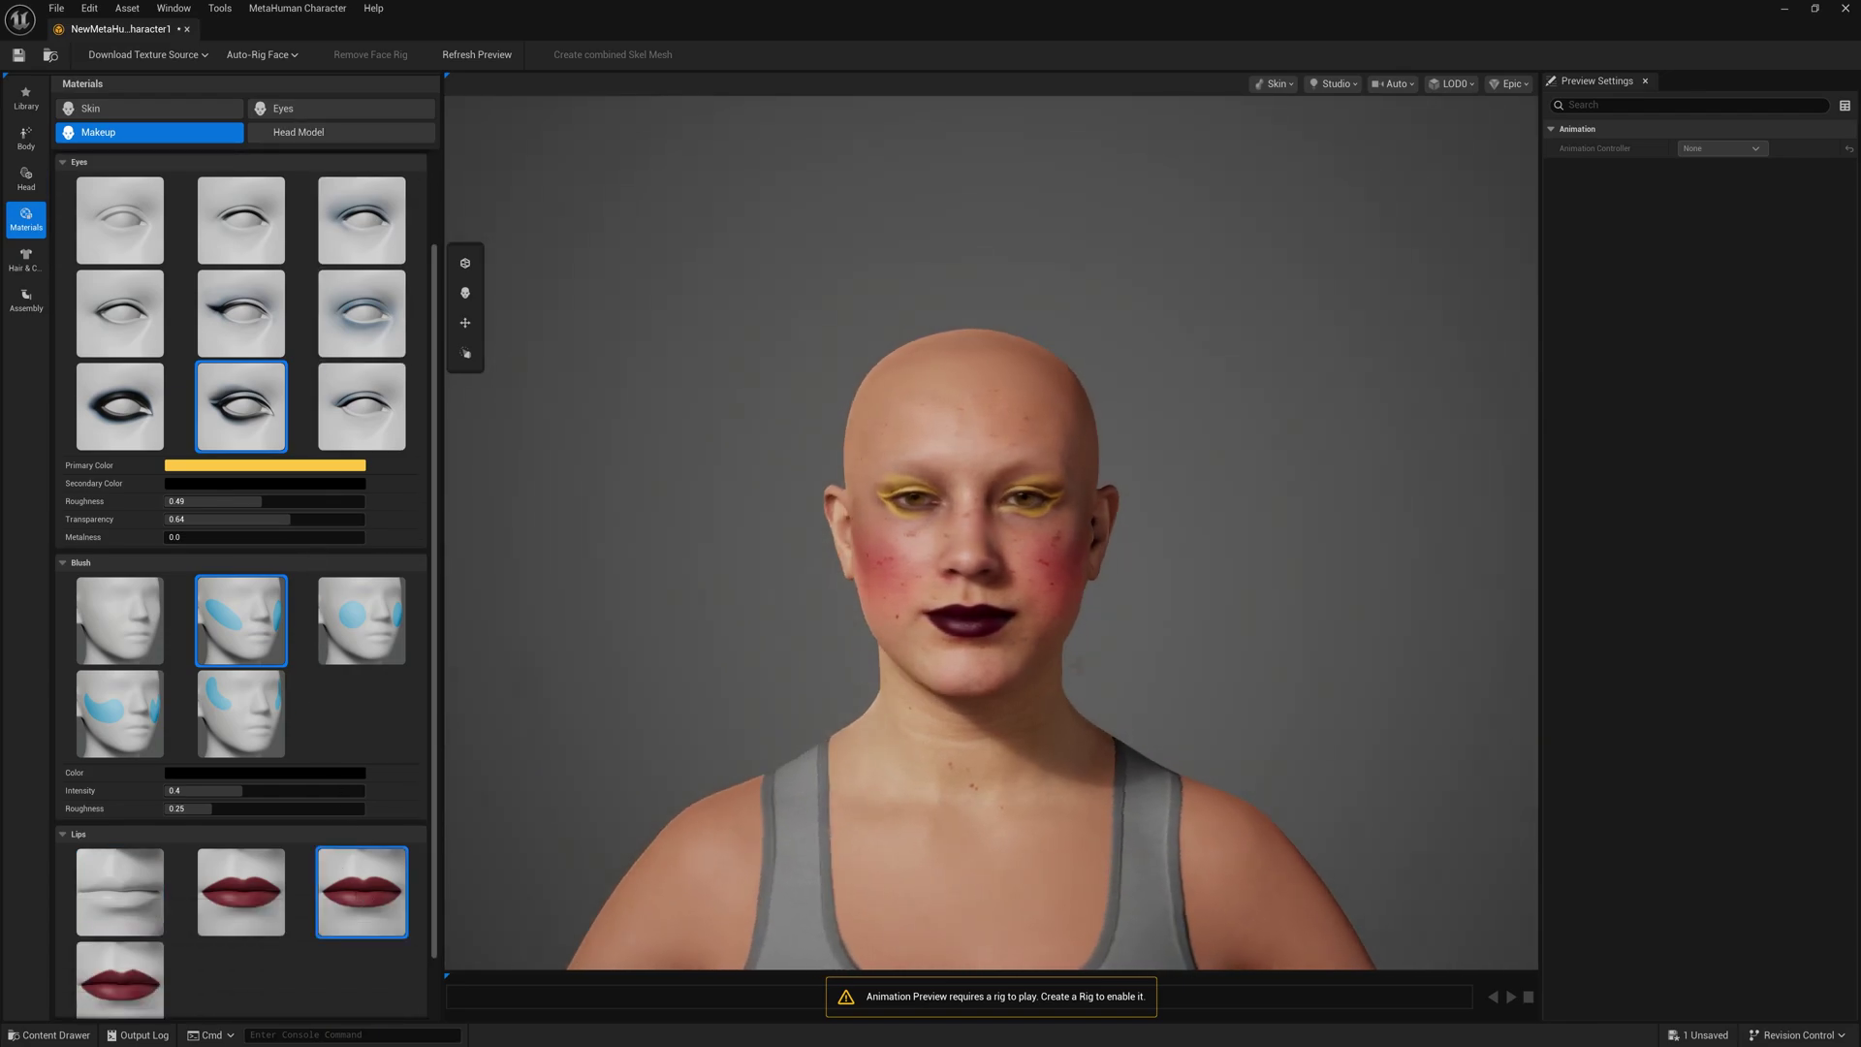
pyautogui.scroll(-2, 113, 923)
pyautogui.click(113, 923)
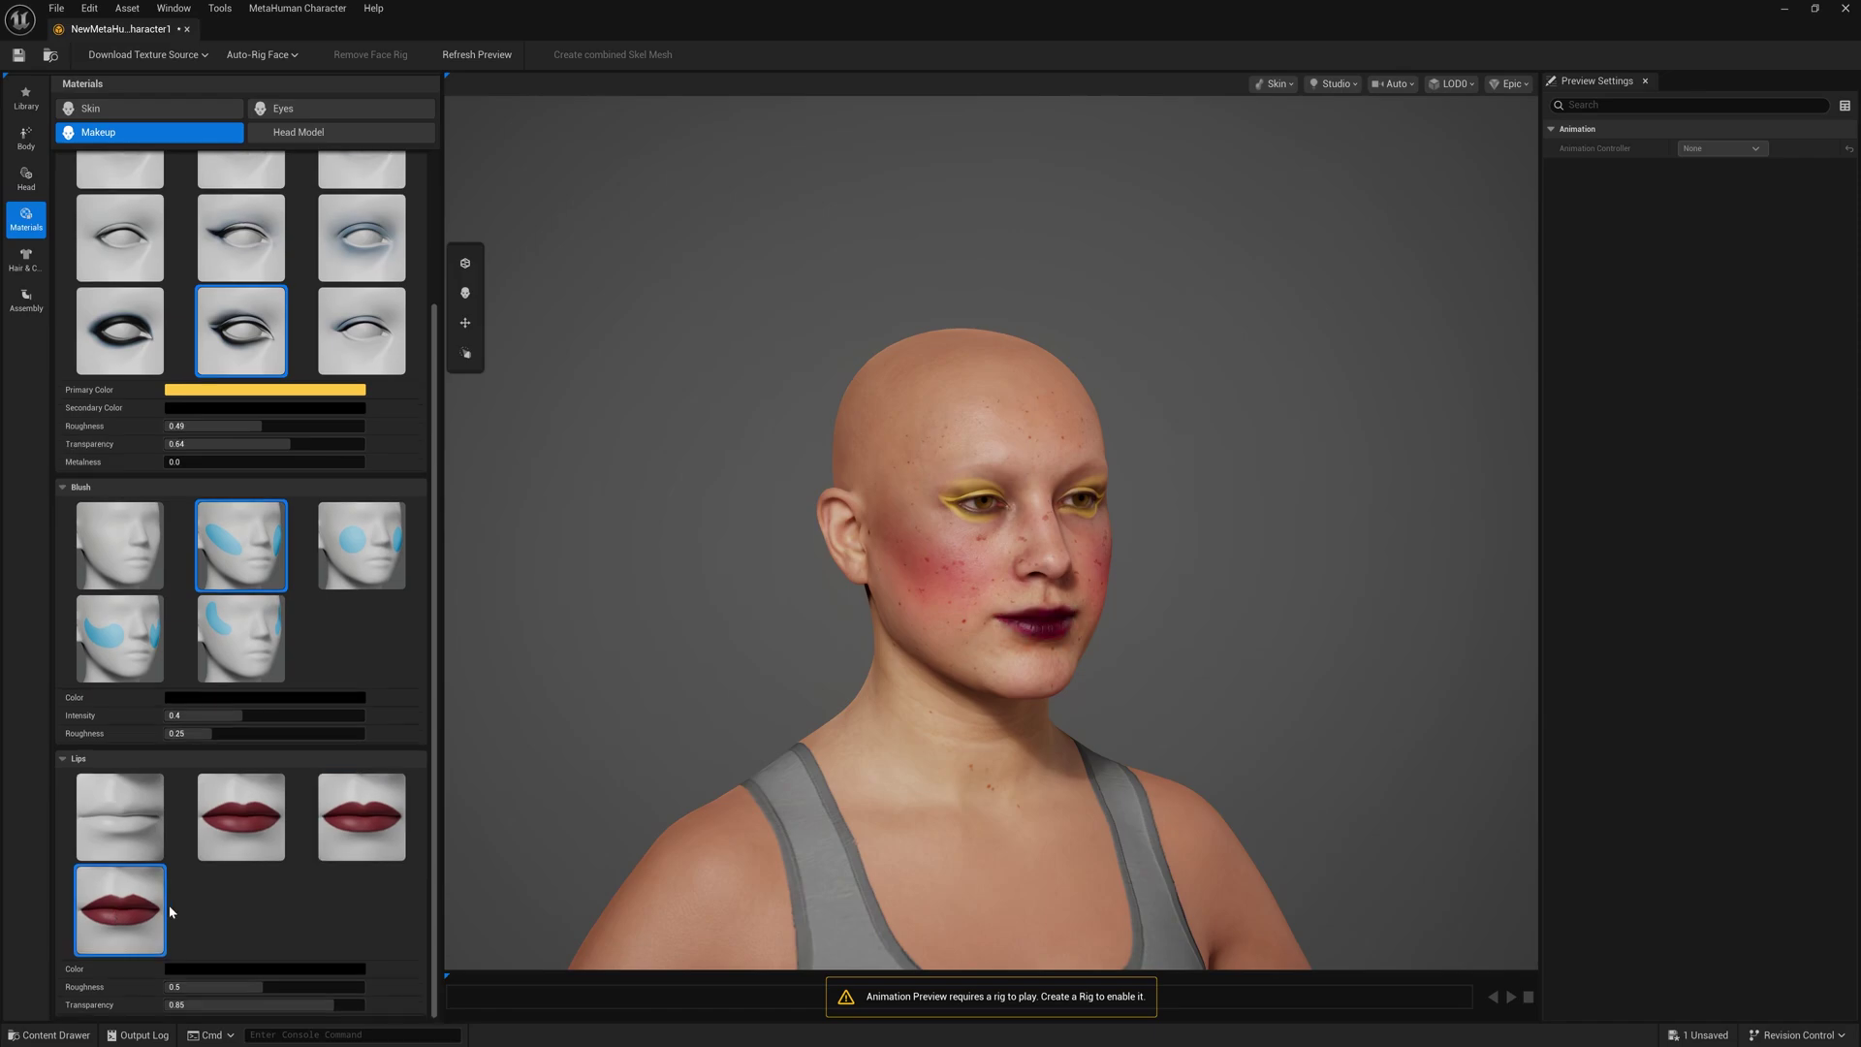
# Change the lip color to crimson red, with roughness 0.46 and transparency 0.79
pyautogui.click(287, 967)
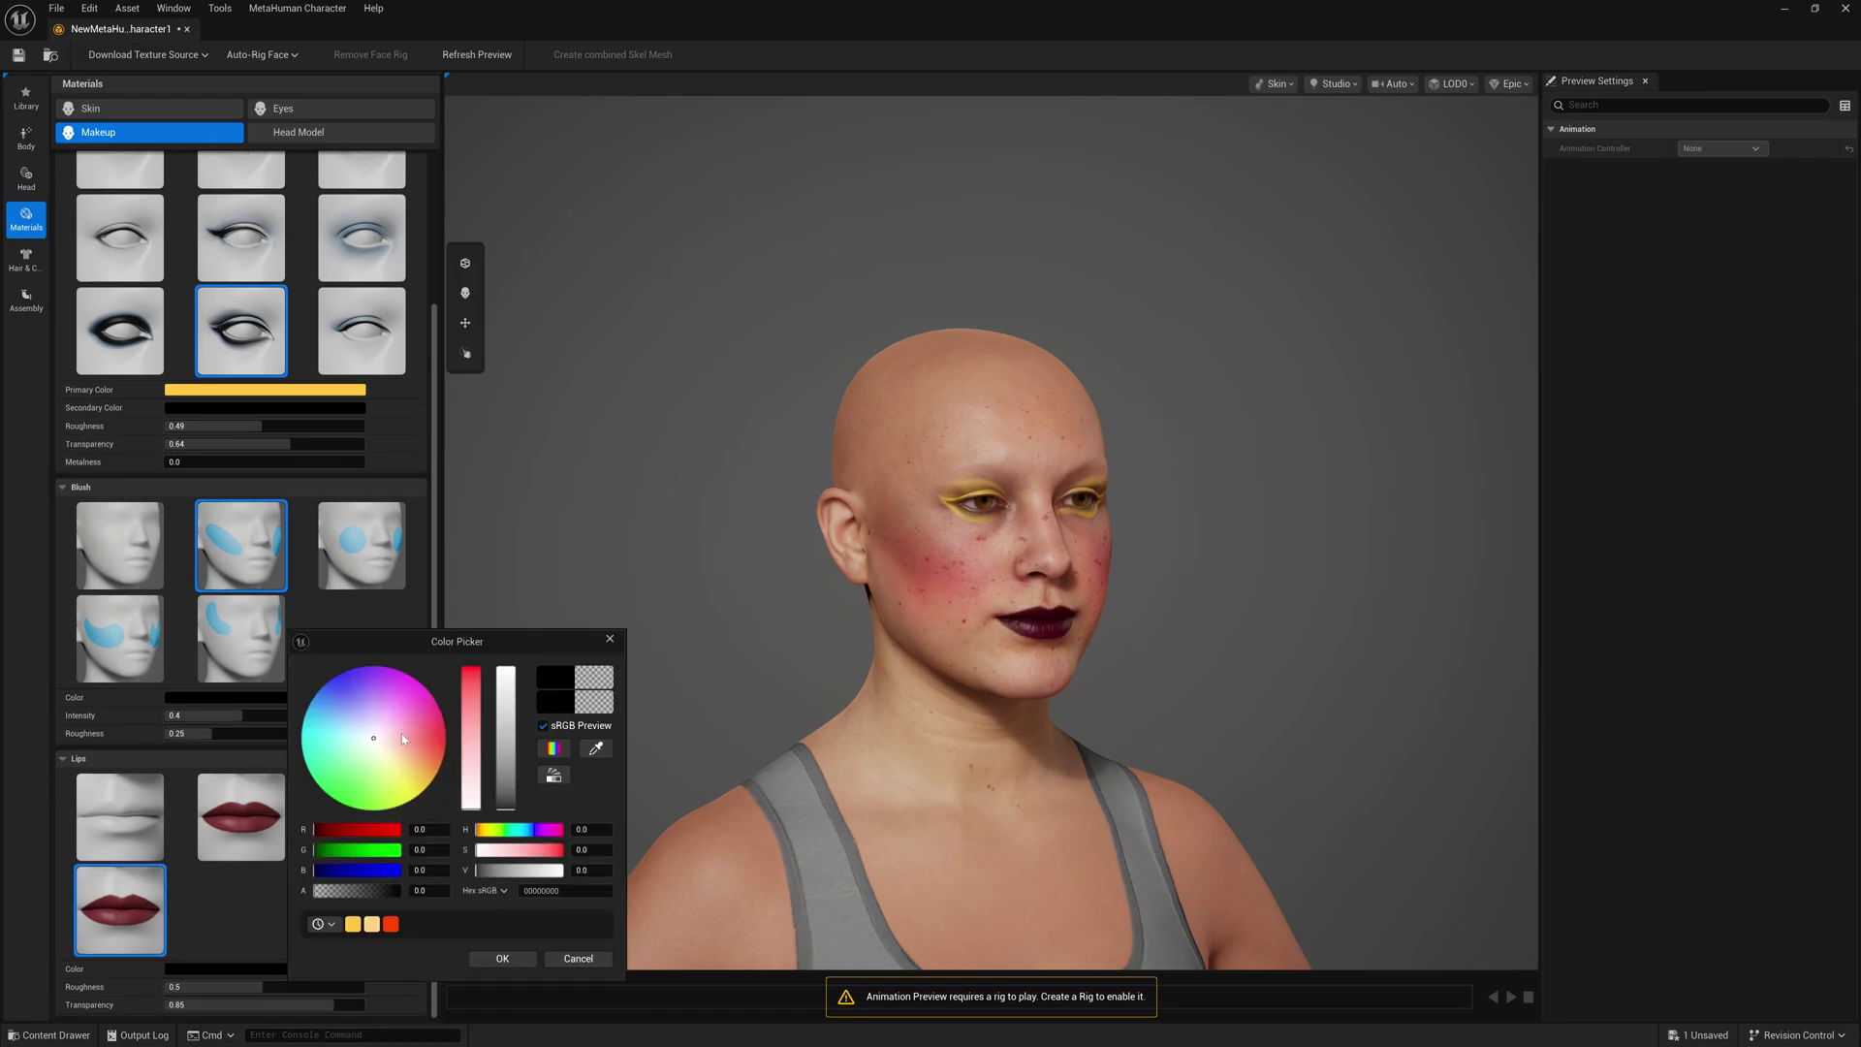
pyautogui.moveTo(403, 739)
pyautogui.mouseDown()
pyautogui.moveTo(445, 738)
pyautogui.moveTo(431, 731)
pyautogui.moveTo(435, 771)
pyautogui.mouseUp()
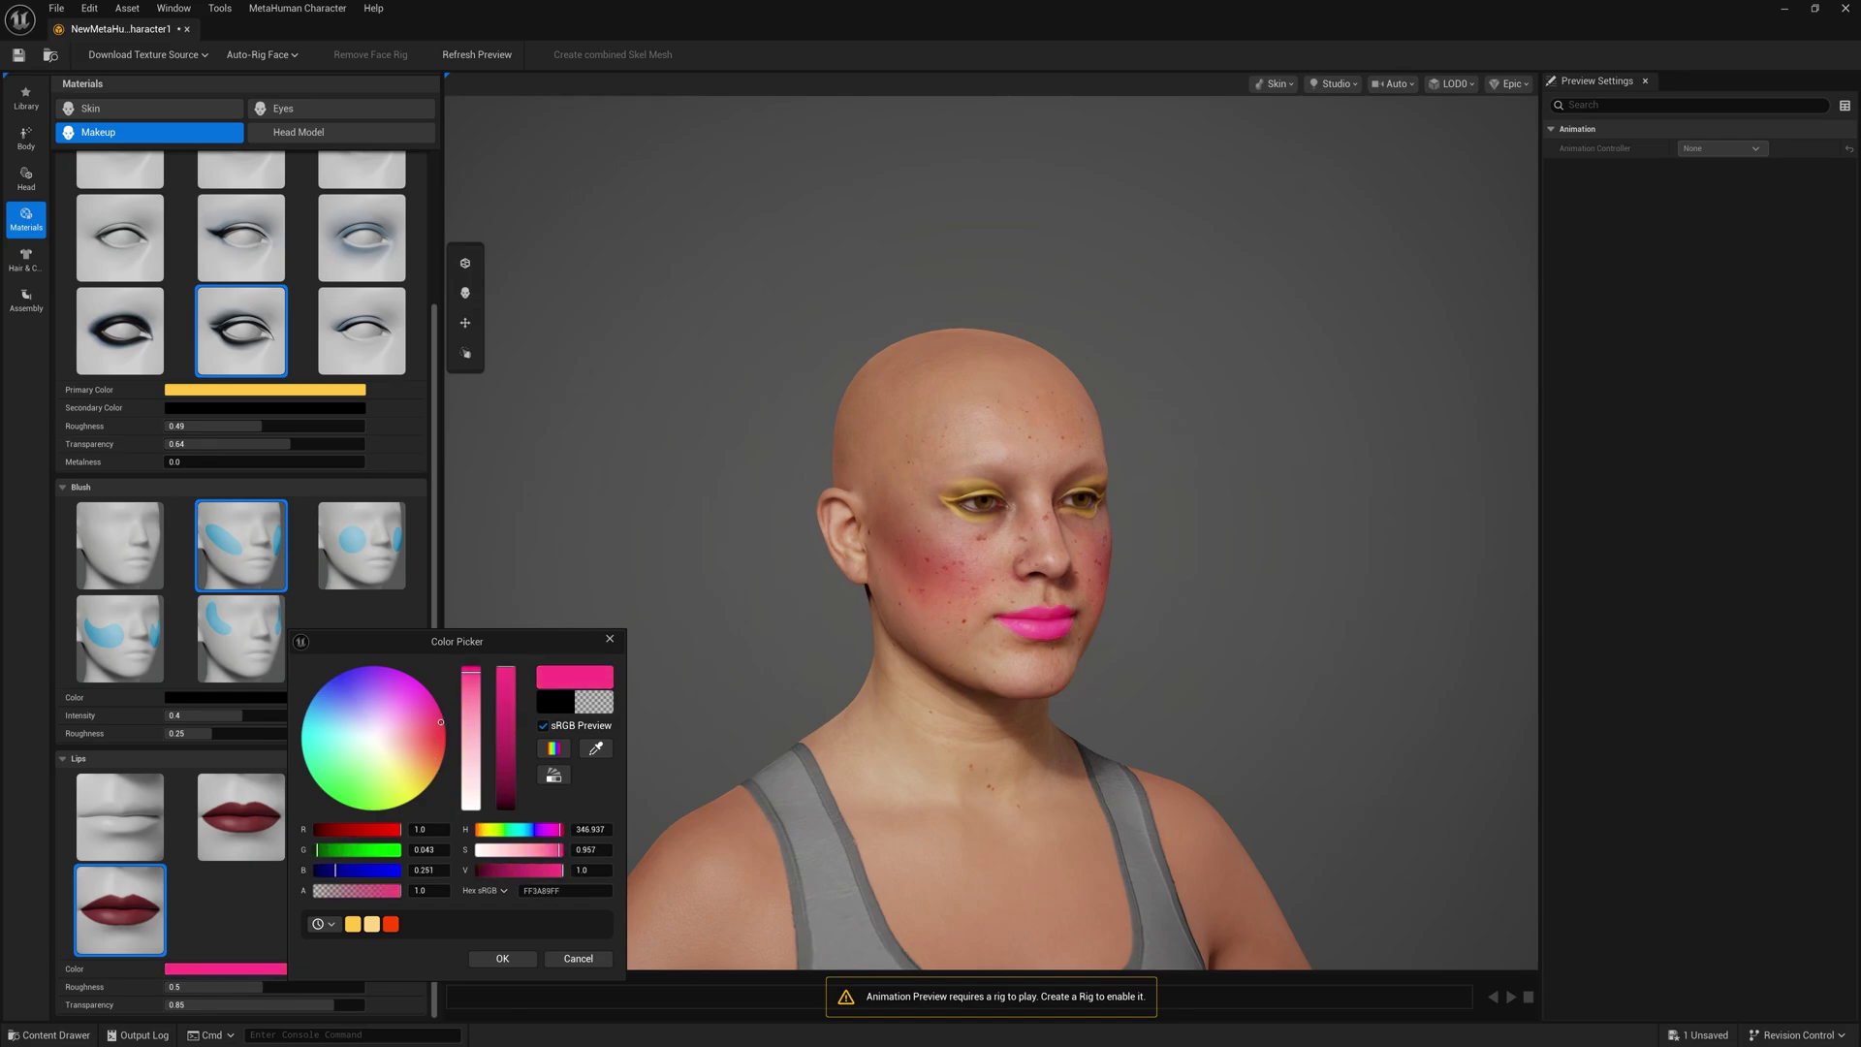
pyautogui.click(443, 740)
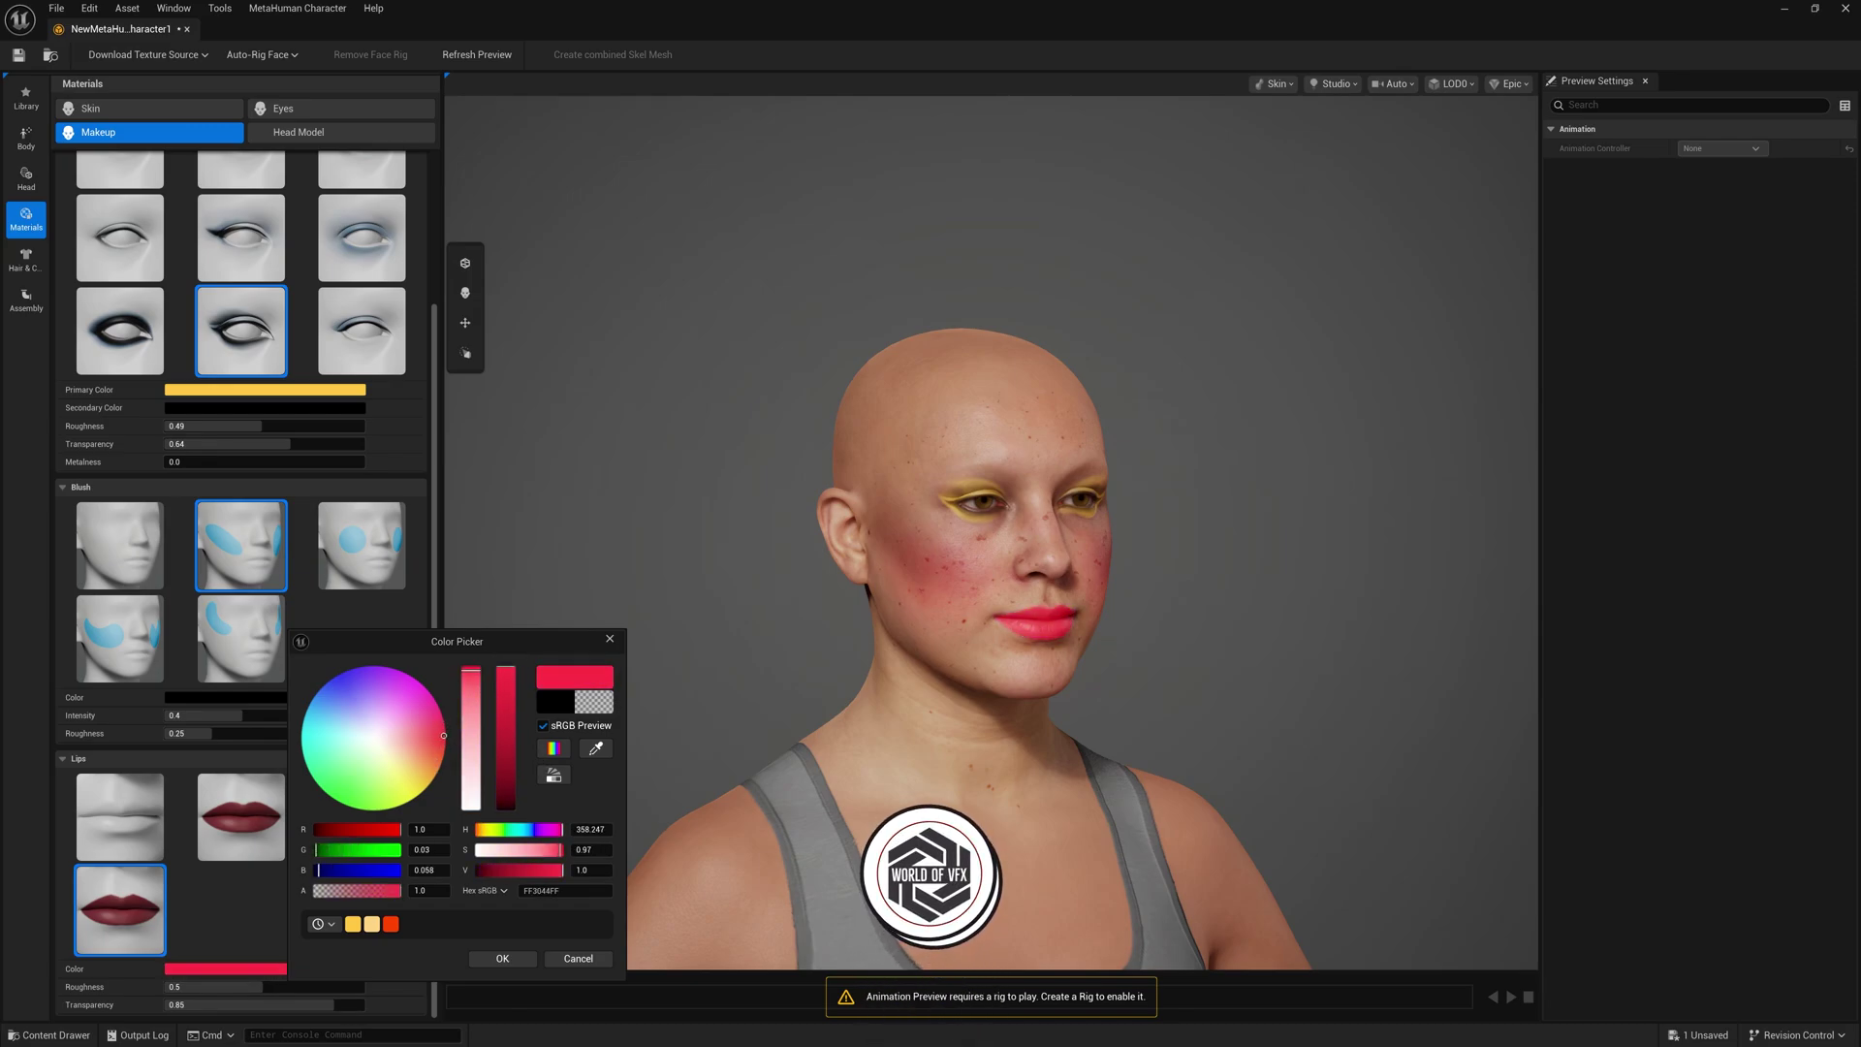
pyautogui.click(505, 959)
pyautogui.moveTo(1009, 700); pyautogui.dragTo(911, 700)
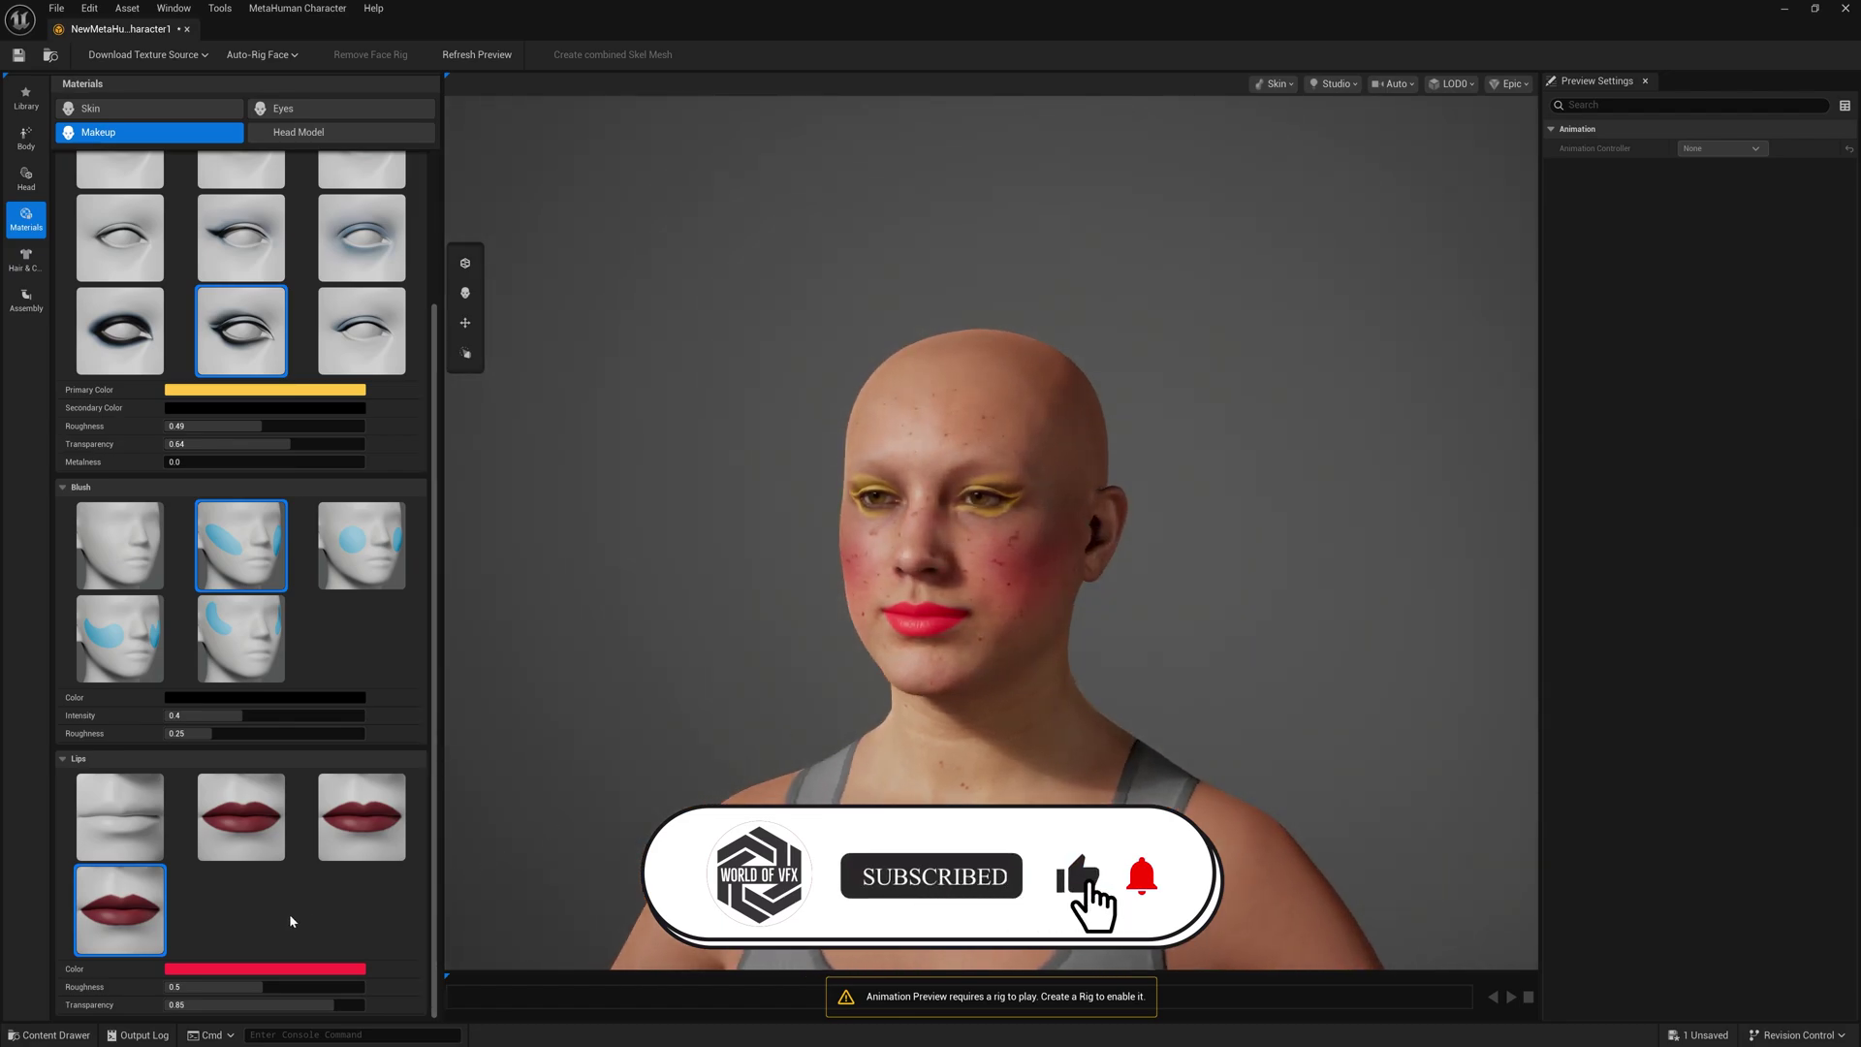
pyautogui.moveTo(262, 986); pyautogui.dragTo(321, 1004)
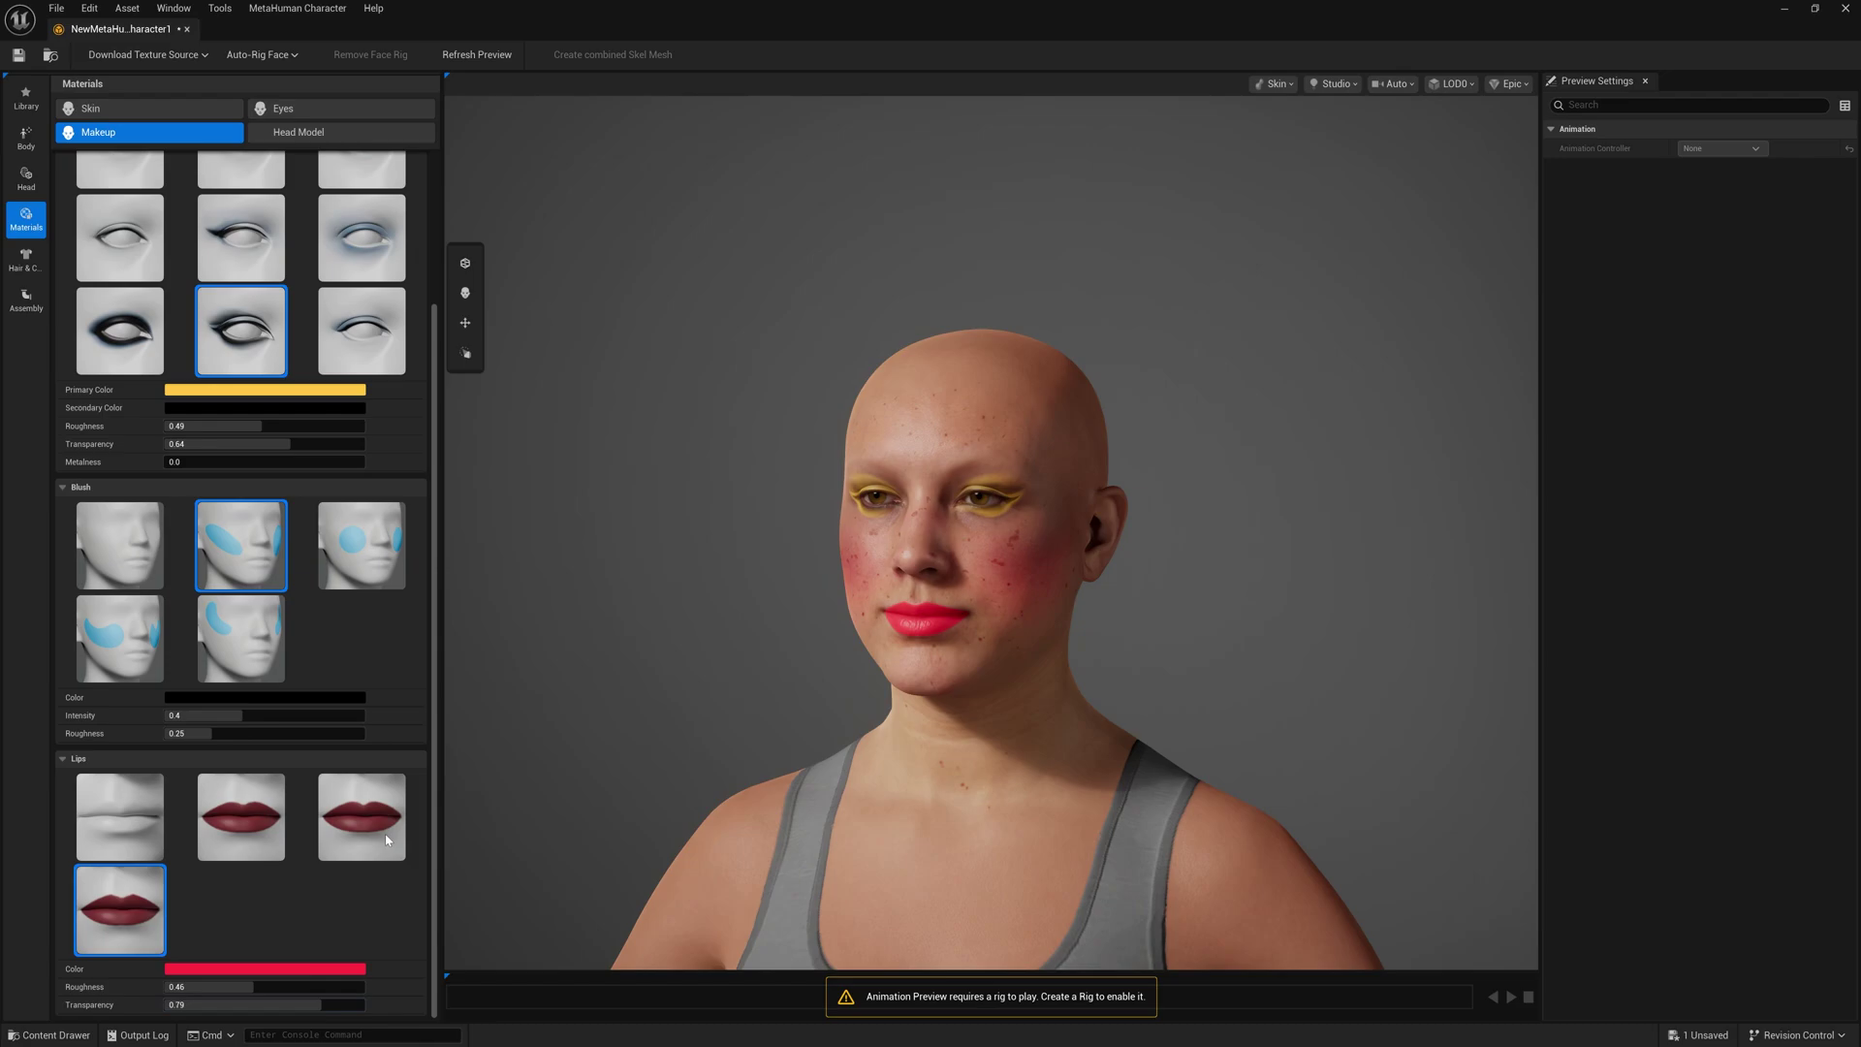
# Toggle the foundation on and off twice to compare the face, and leave it off
pyautogui.scroll(4, 301, 862)
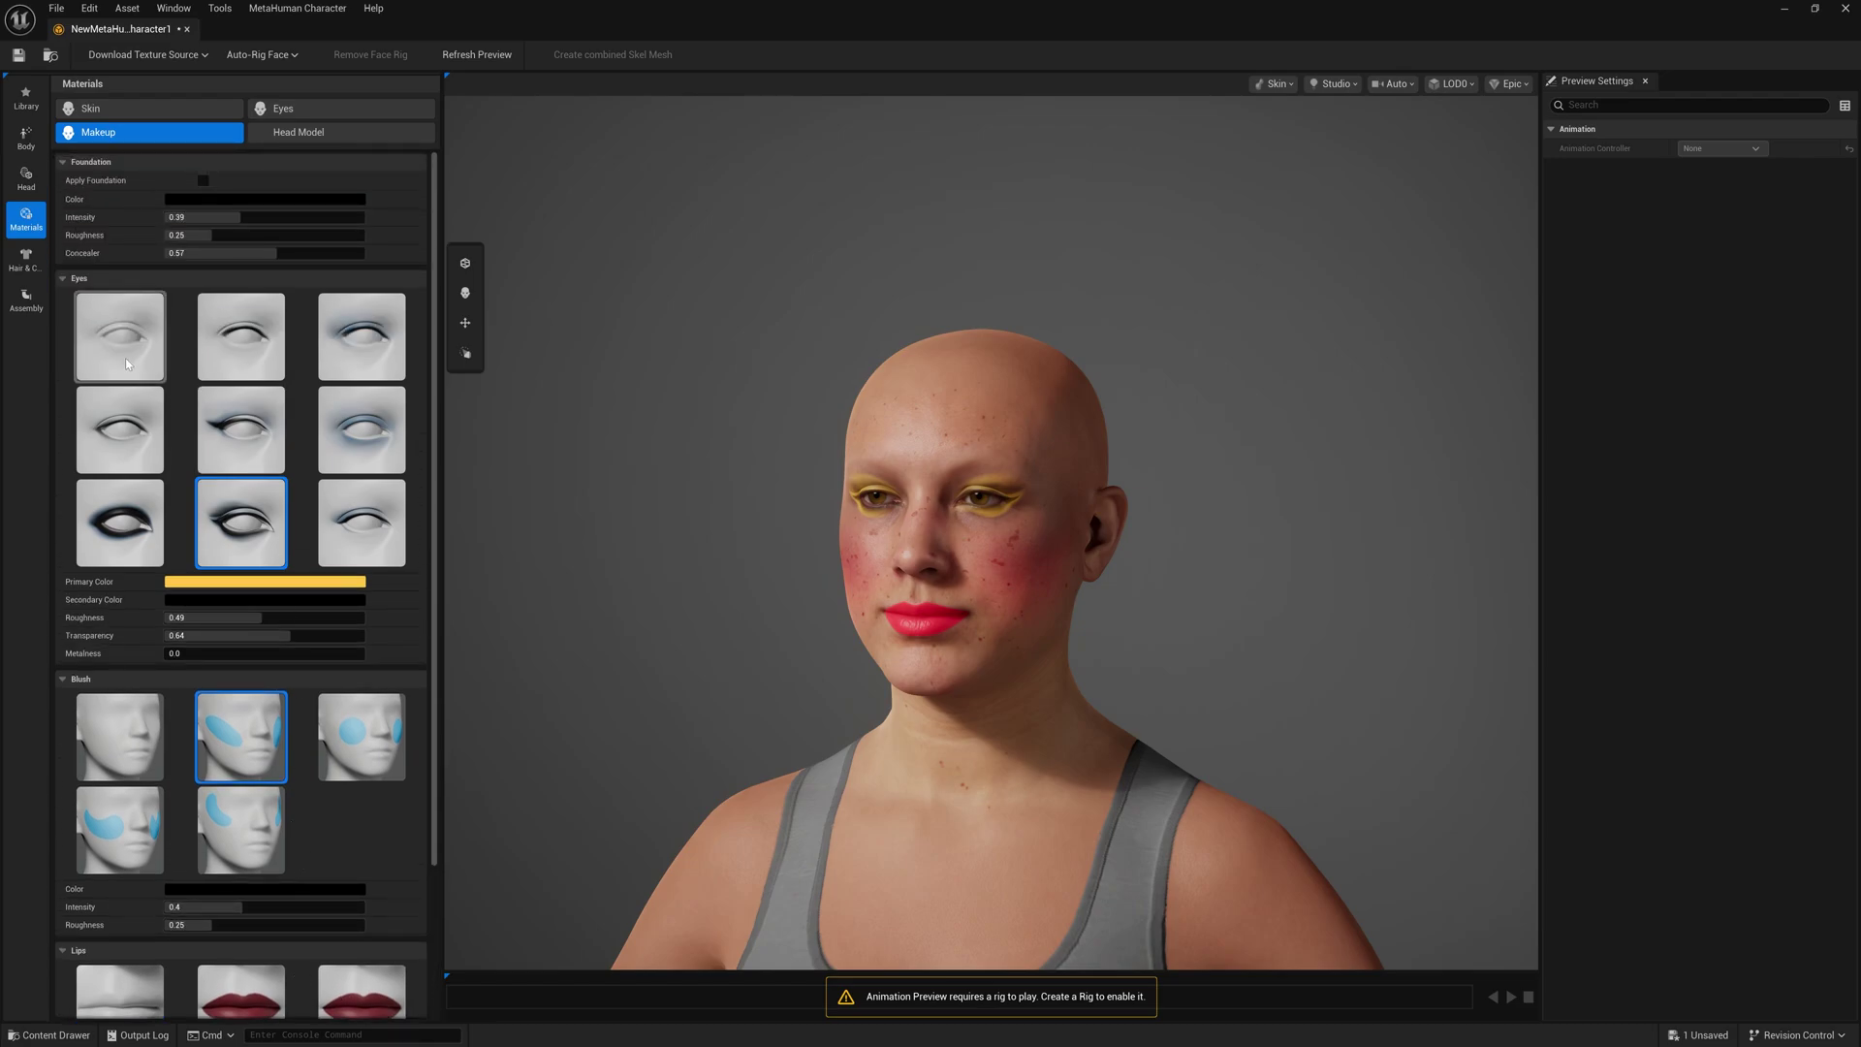
pyautogui.click(202, 181)
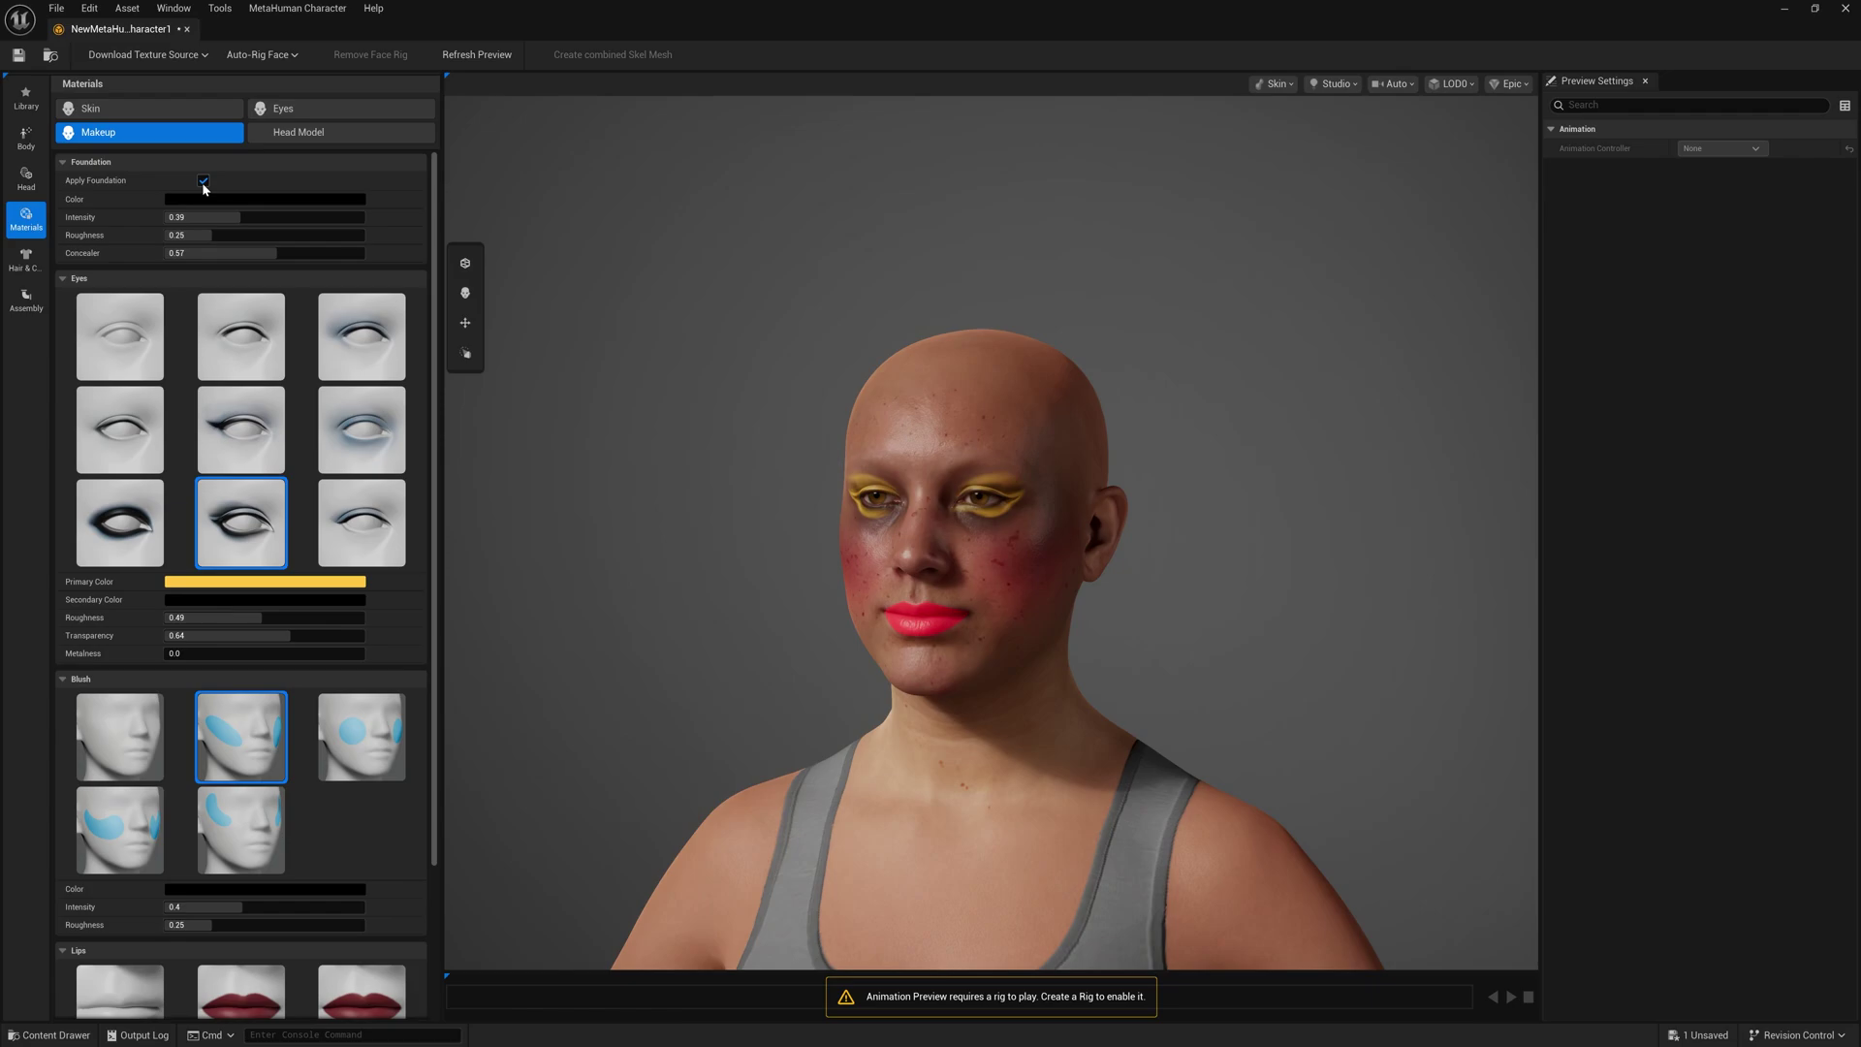
pyautogui.click(202, 181)
pyautogui.click(203, 182)
pyautogui.click(203, 181)
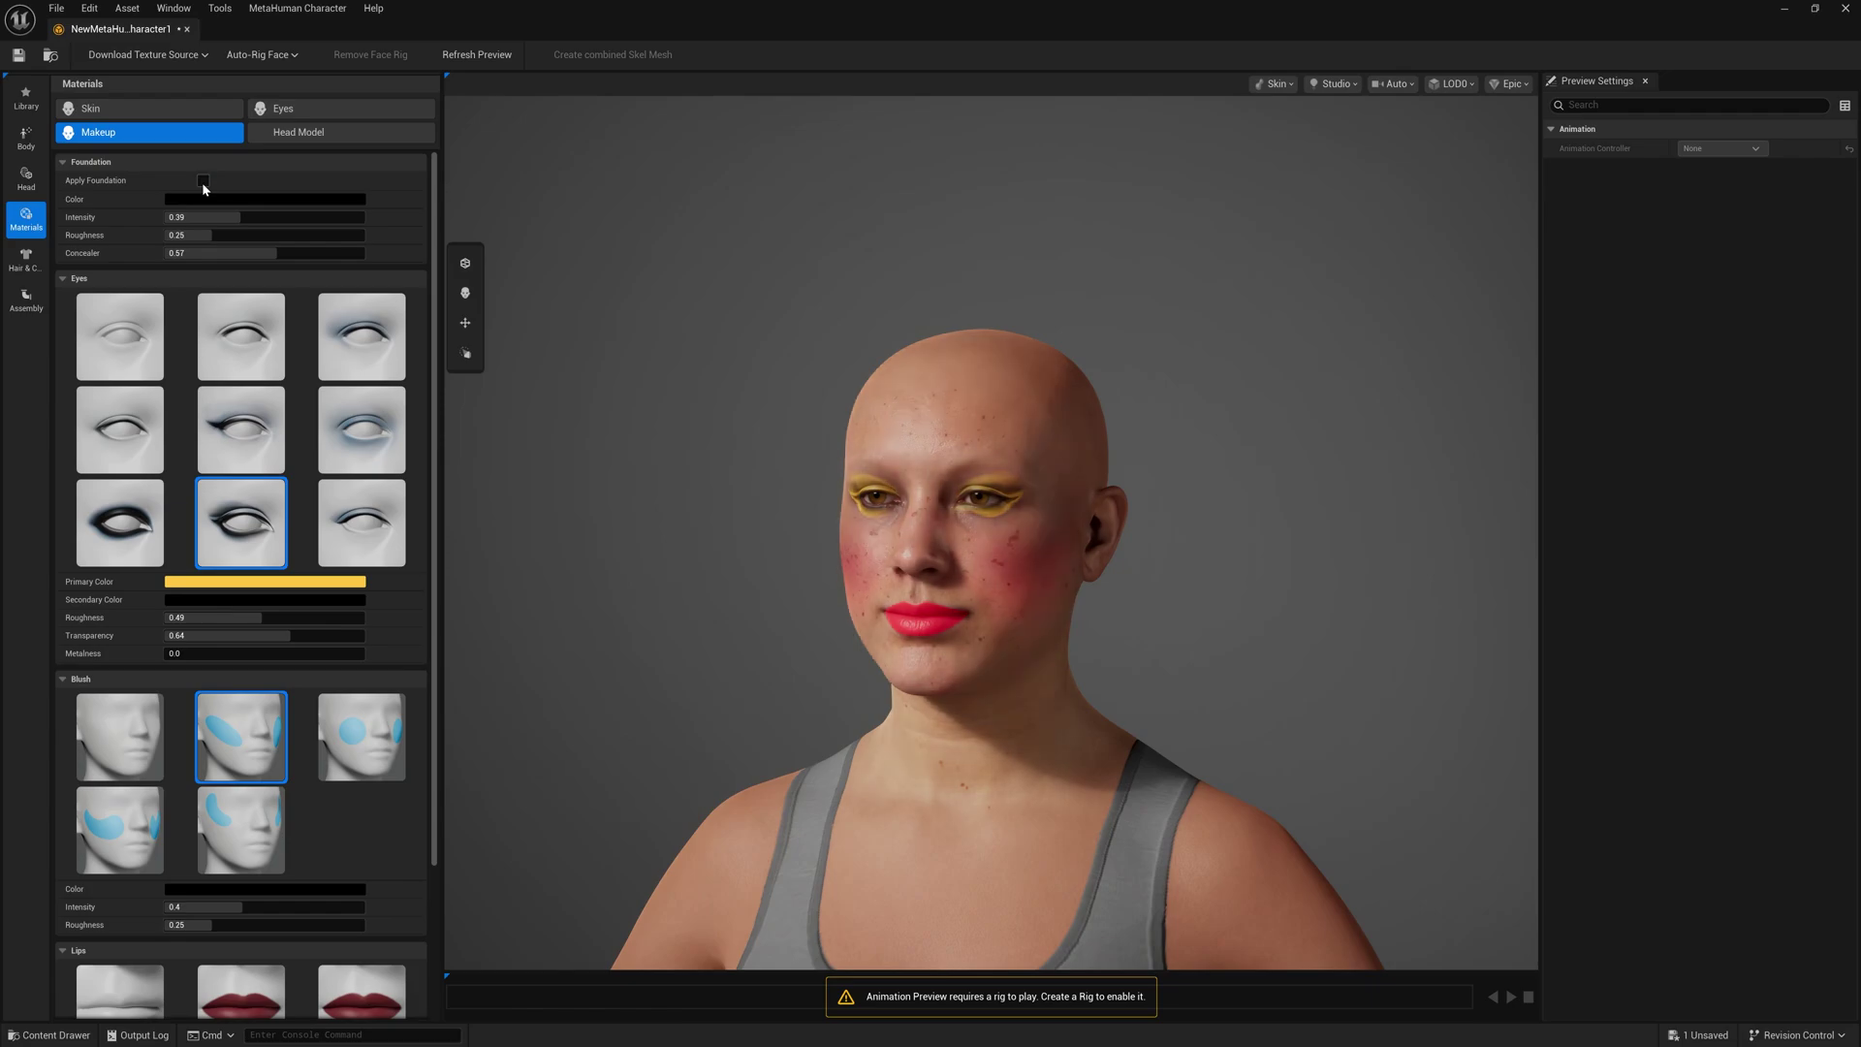
# Open the Hair & Clothing asset selection and apply the first hair groom, the curly afro
pyautogui.click(20, 277)
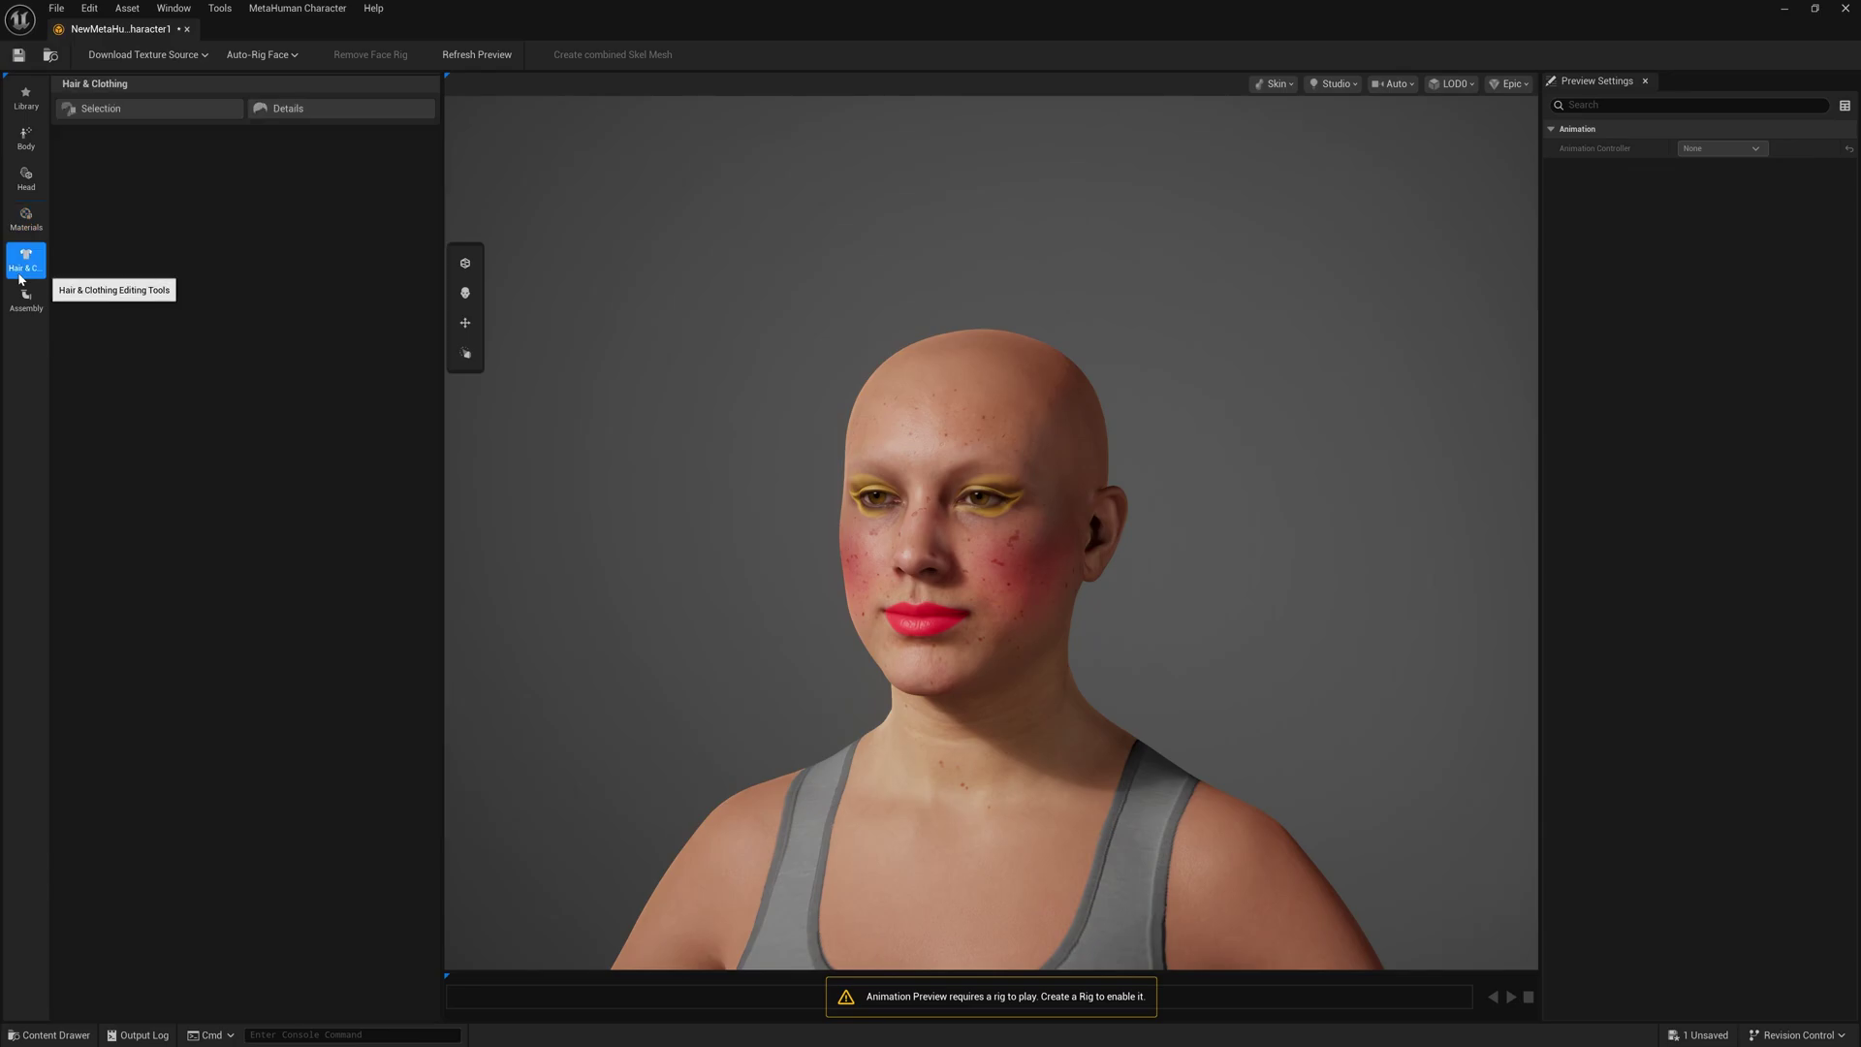
pyautogui.click(150, 108)
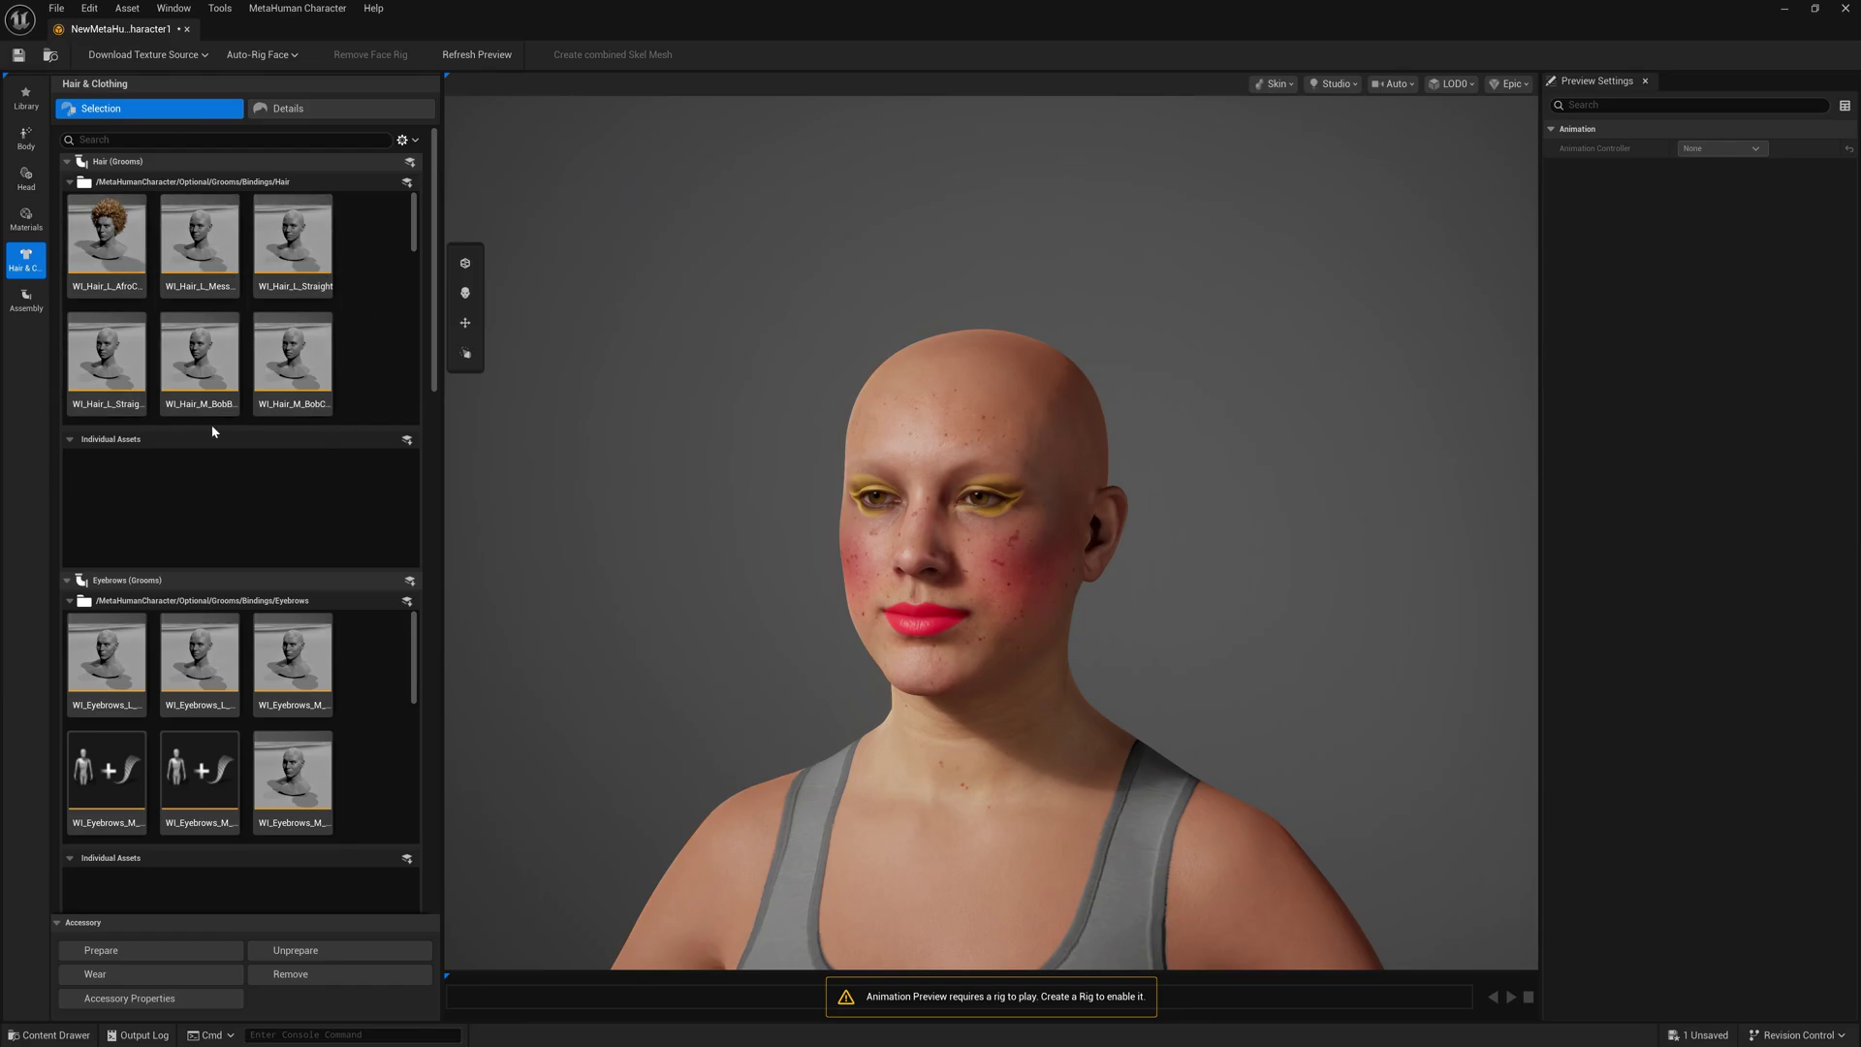
pyautogui.click(56, 7)
pyautogui.click(114, 97)
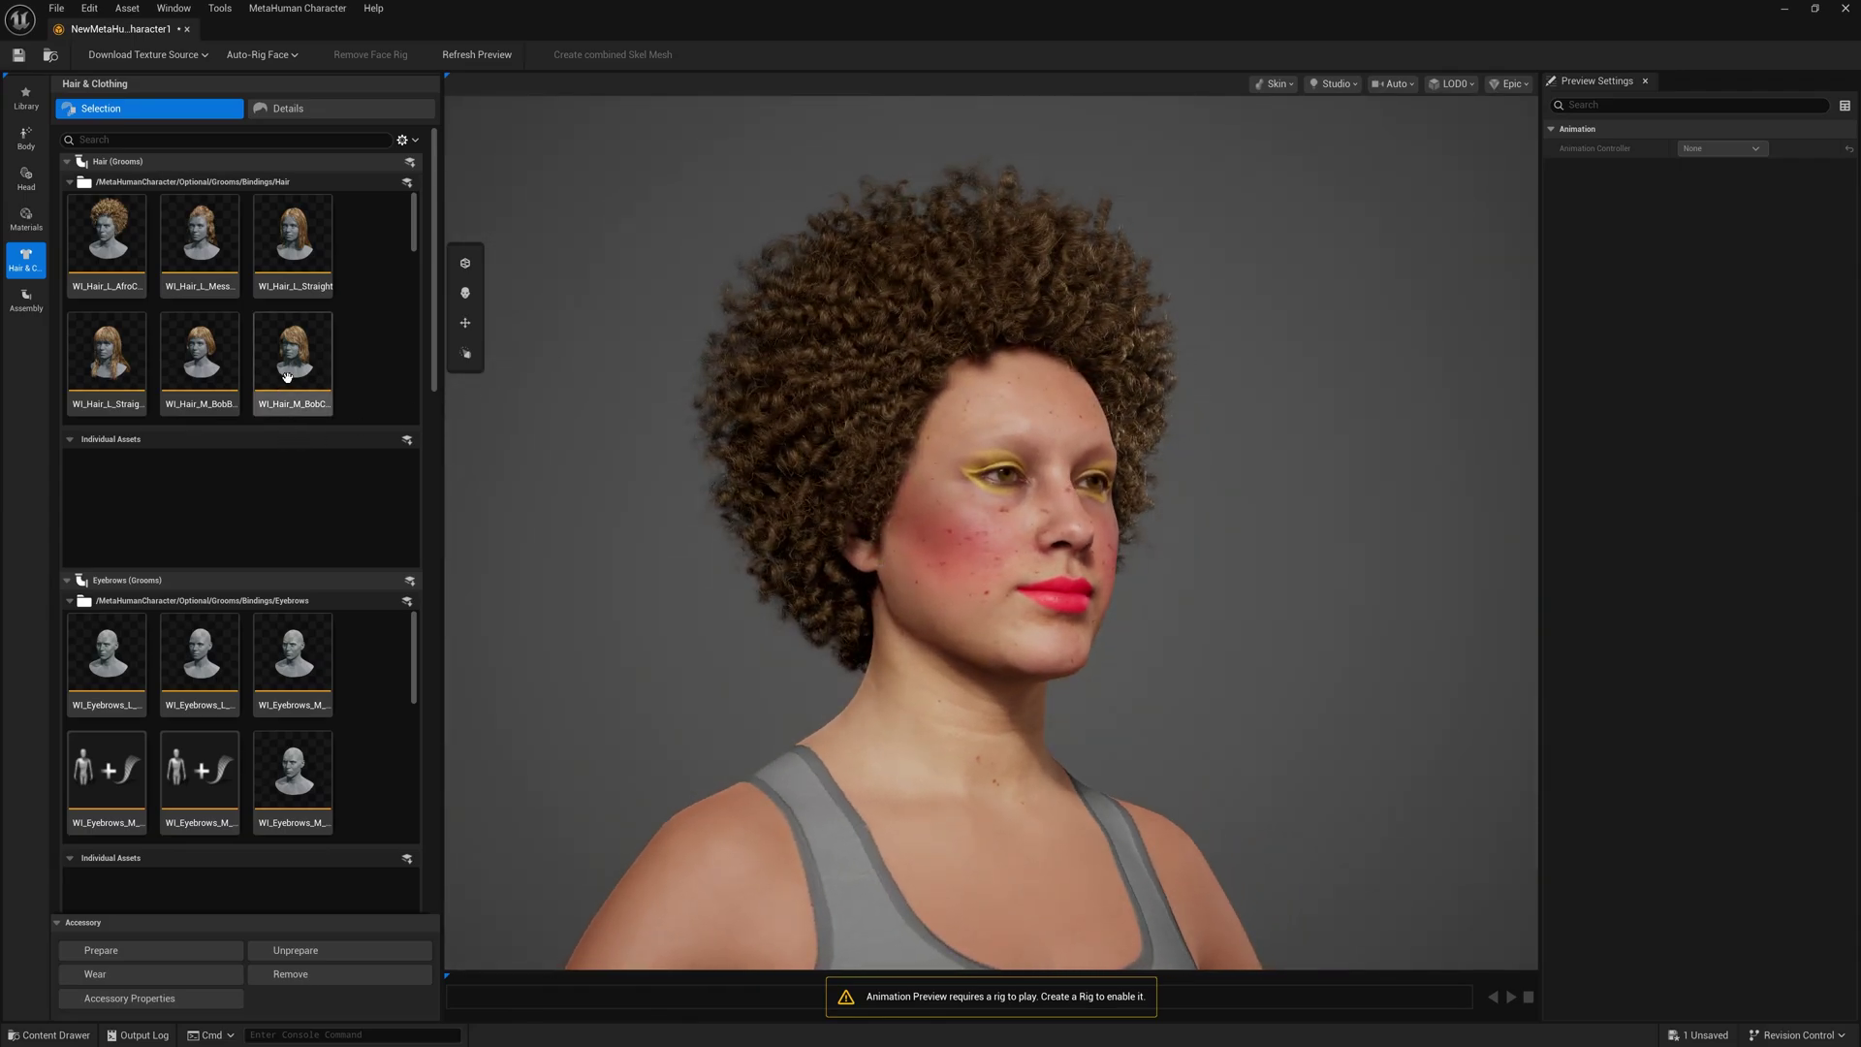
# Apply the second eyebrow groom to the face and try the third one
pyautogui.scroll(-1, 288, 378)
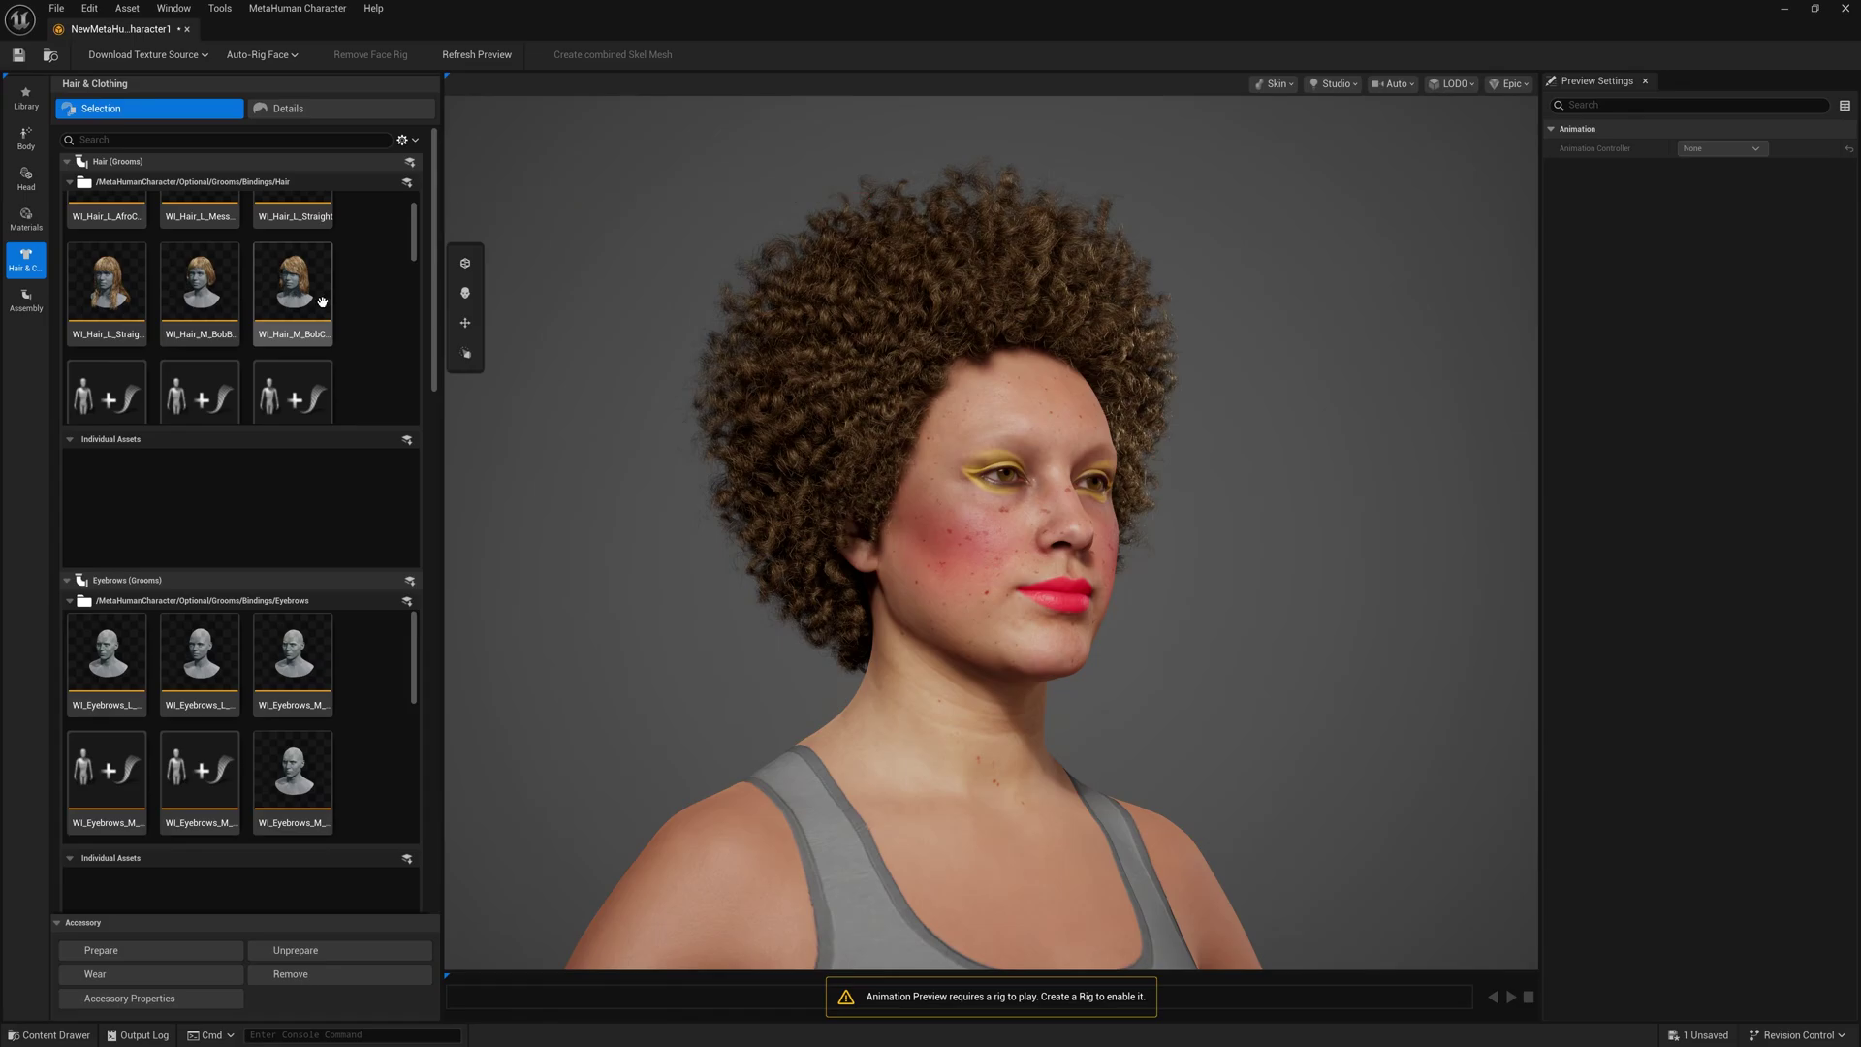
pyautogui.scroll(-1, 312, 707)
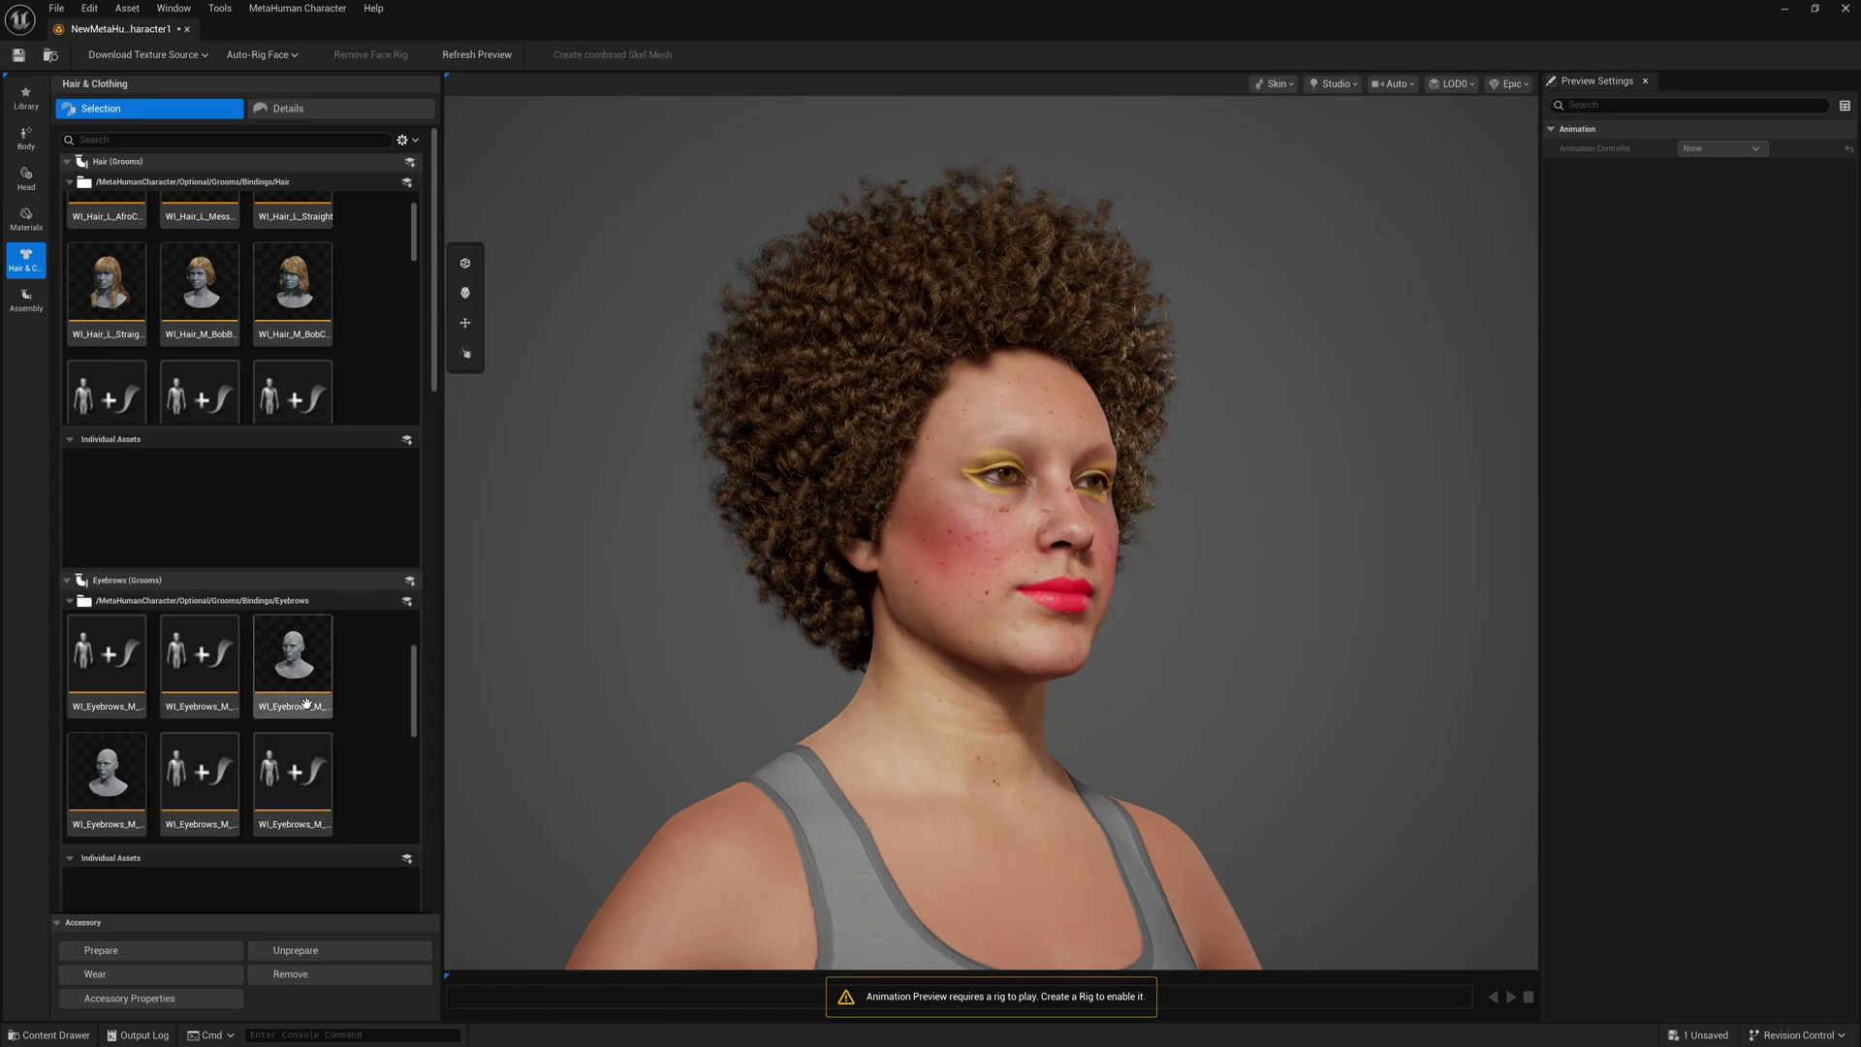
pyautogui.scroll(1, 304, 725)
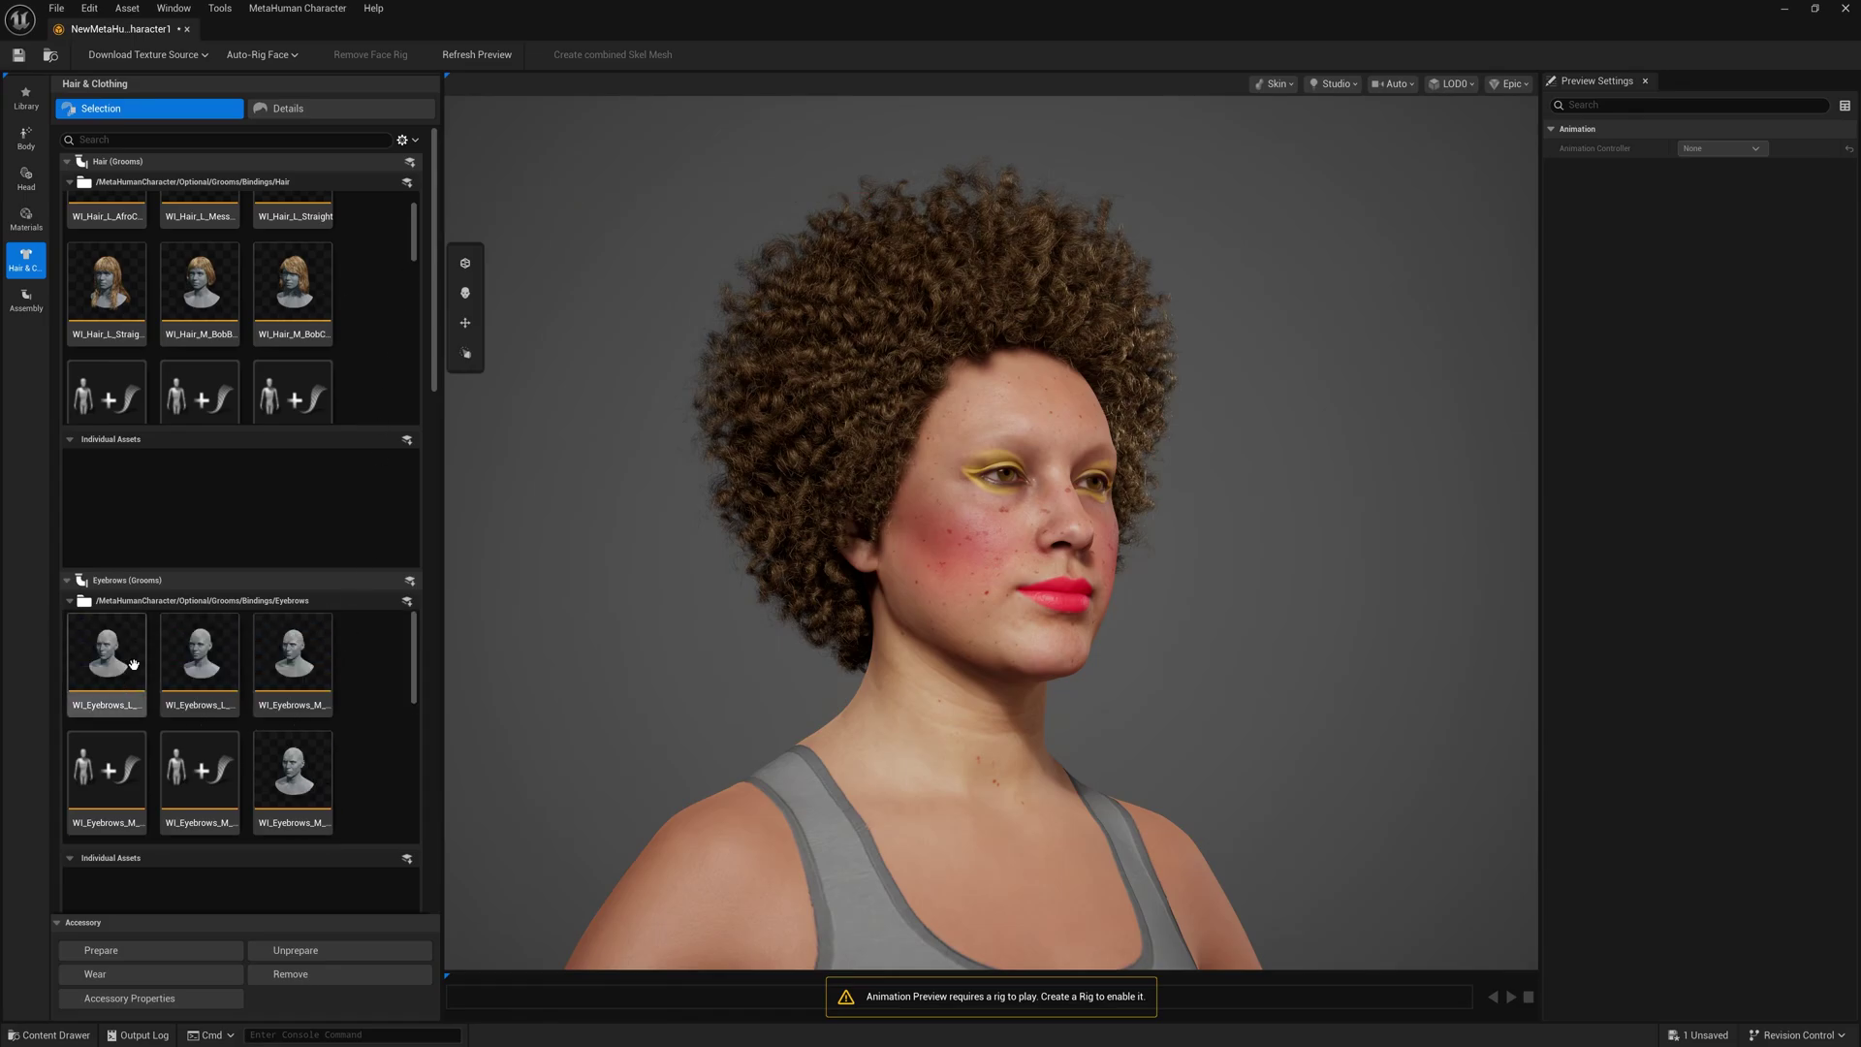
pyautogui.click(199, 659)
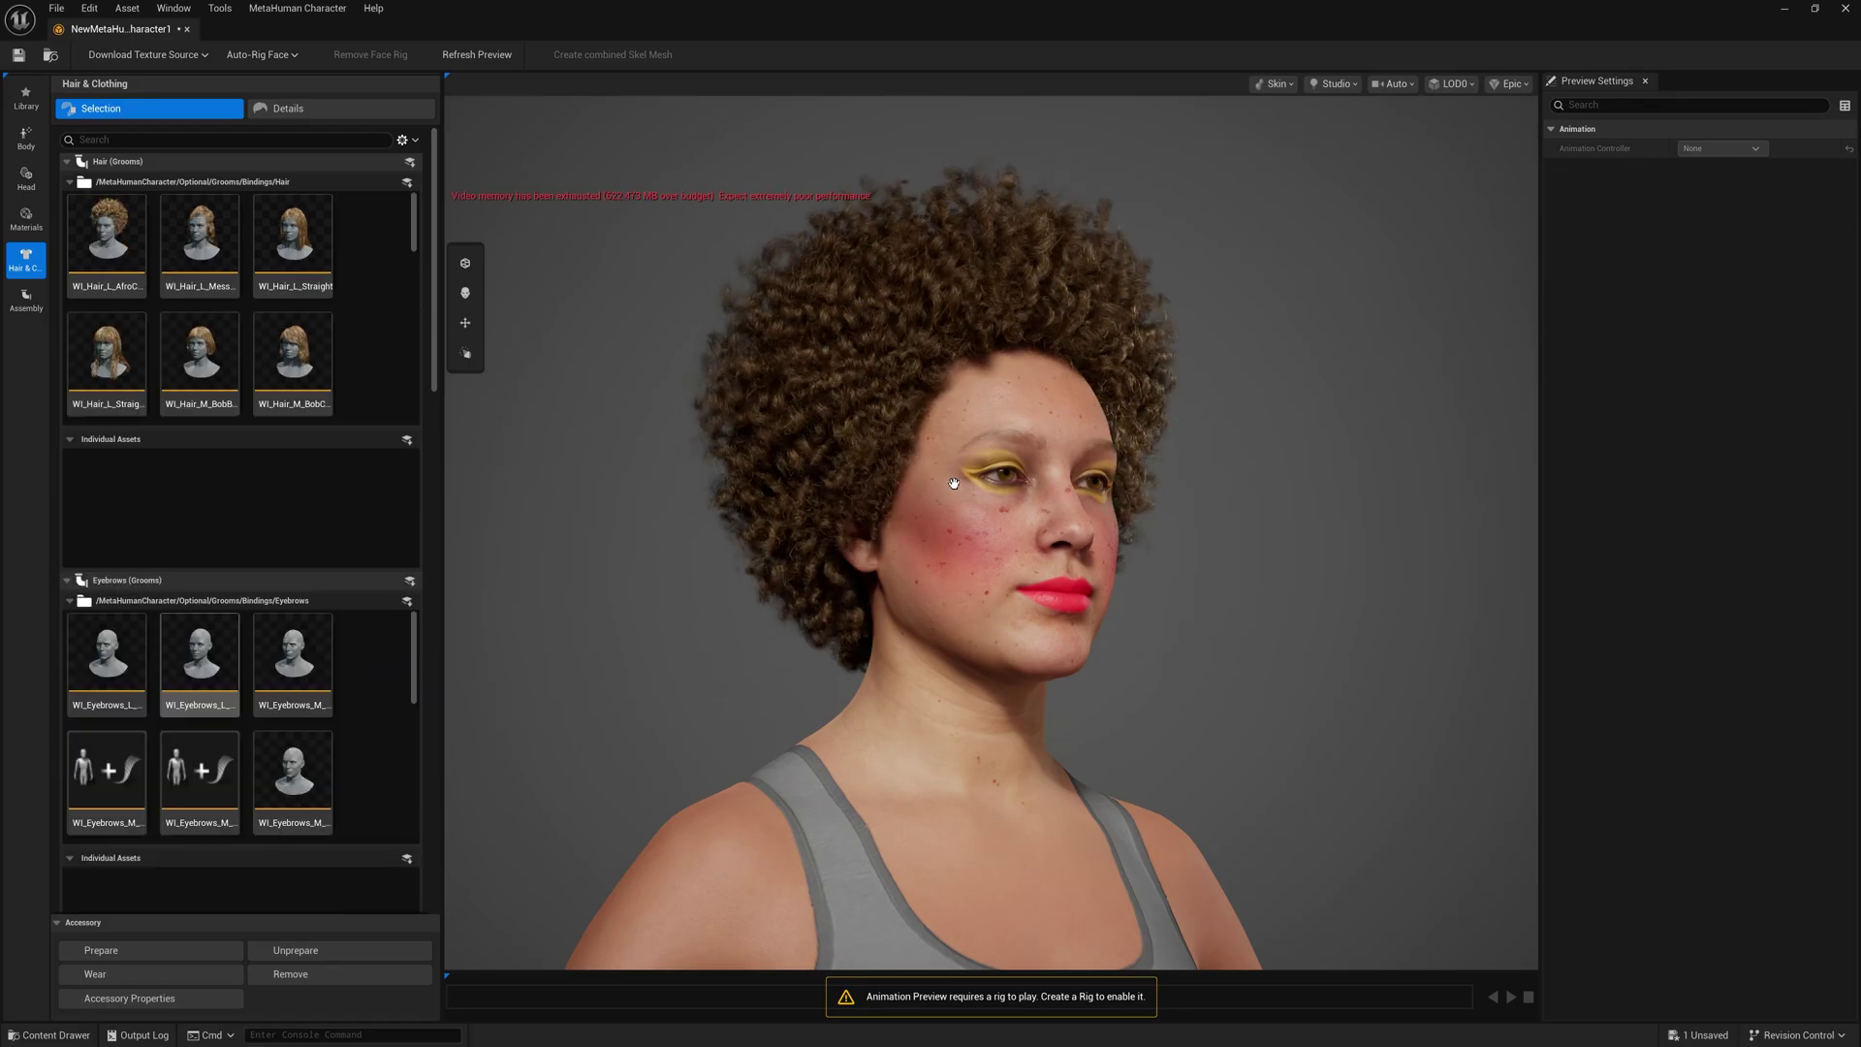
pyautogui.moveTo(953, 483); pyautogui.dragTo(690, 487)
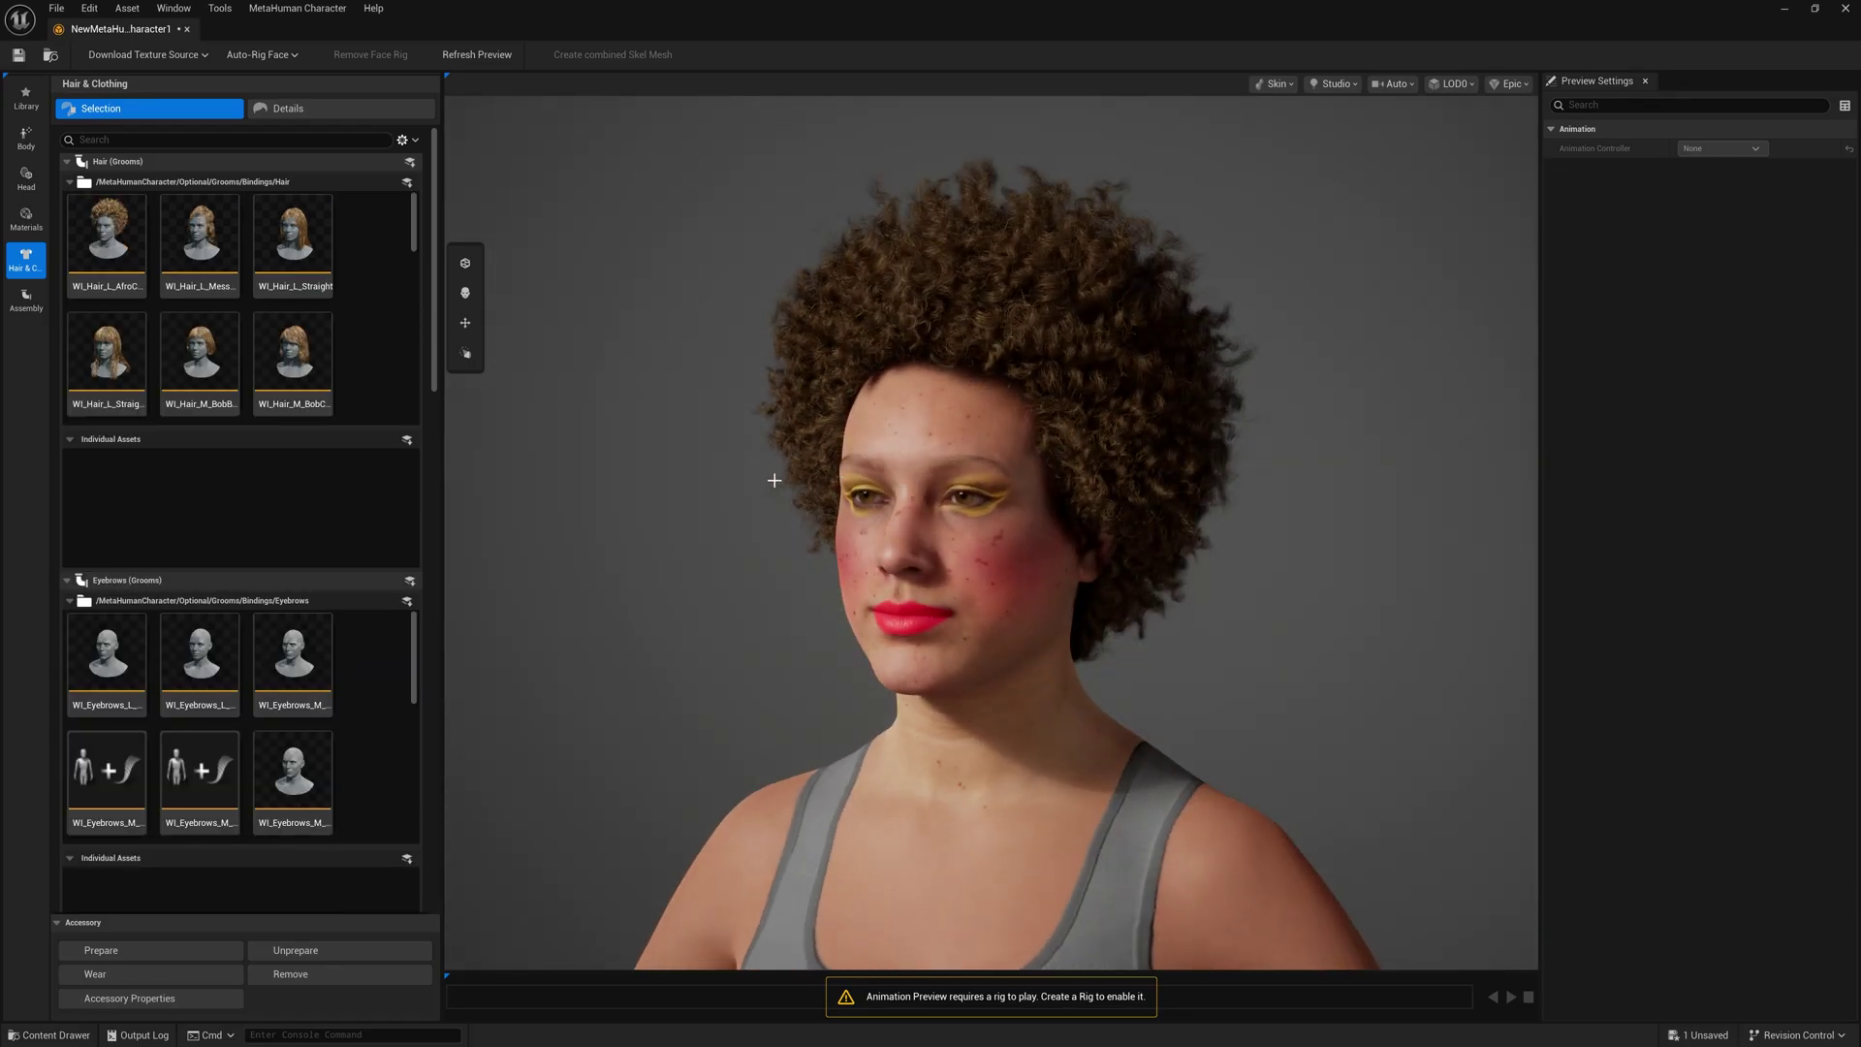
pyautogui.click(320, 660)
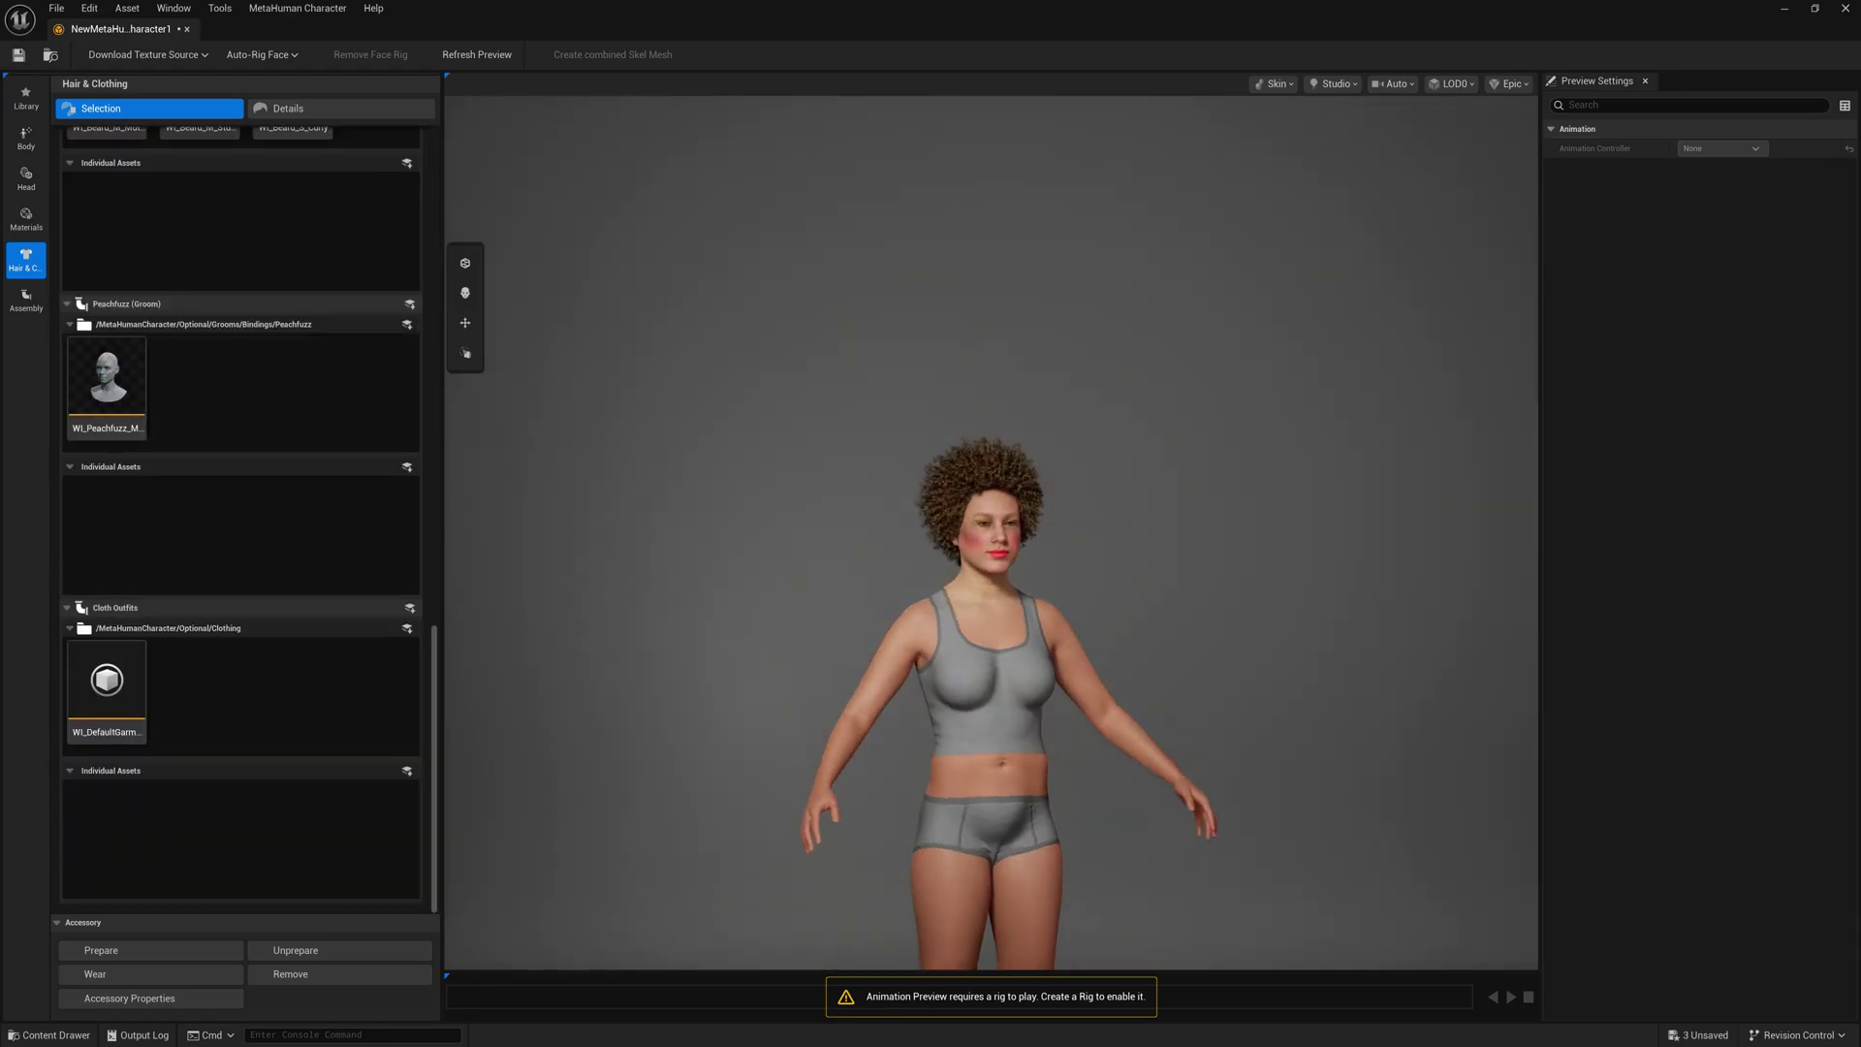
# Inspect the face close up, then auto-rig it with blend shapes
pyautogui.scroll(5, 914, 524)
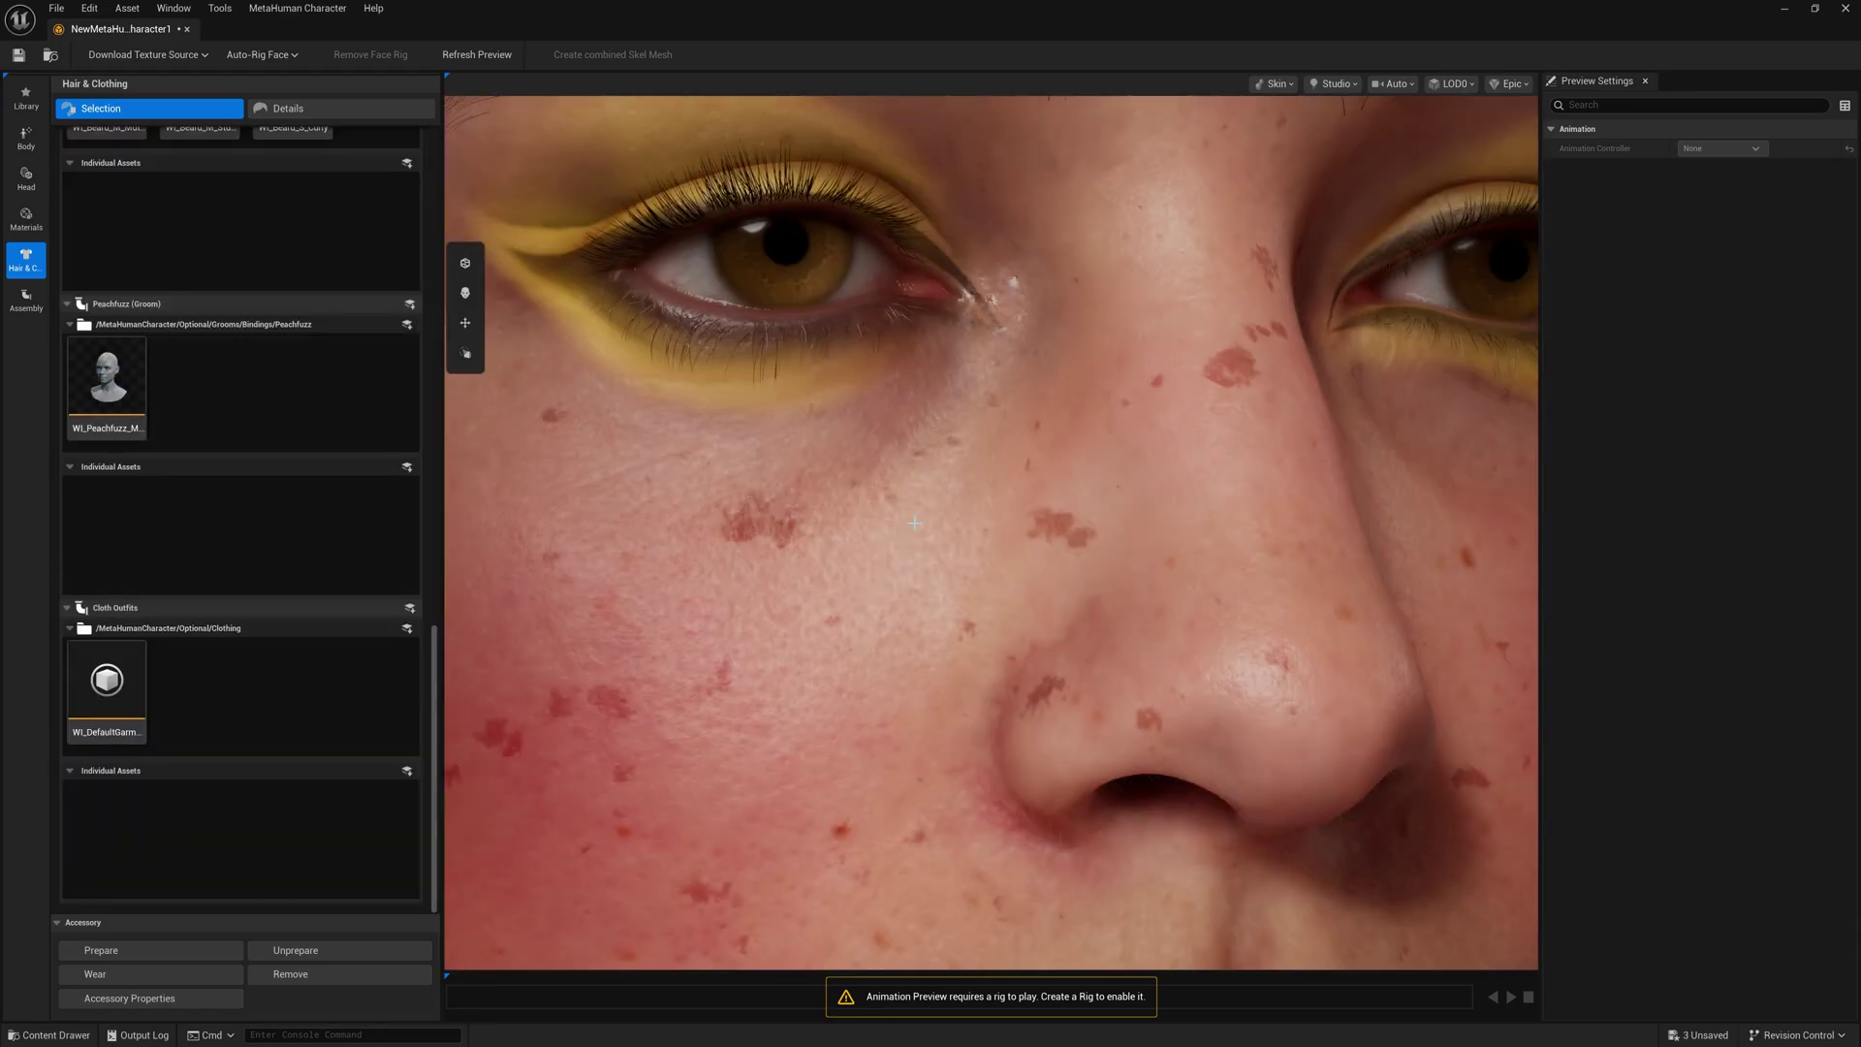
pyautogui.scroll(-3, 927, 520)
pyautogui.scroll(-4, 927, 520)
pyautogui.moveTo(1069, 572); pyautogui.dragTo(814, 572)
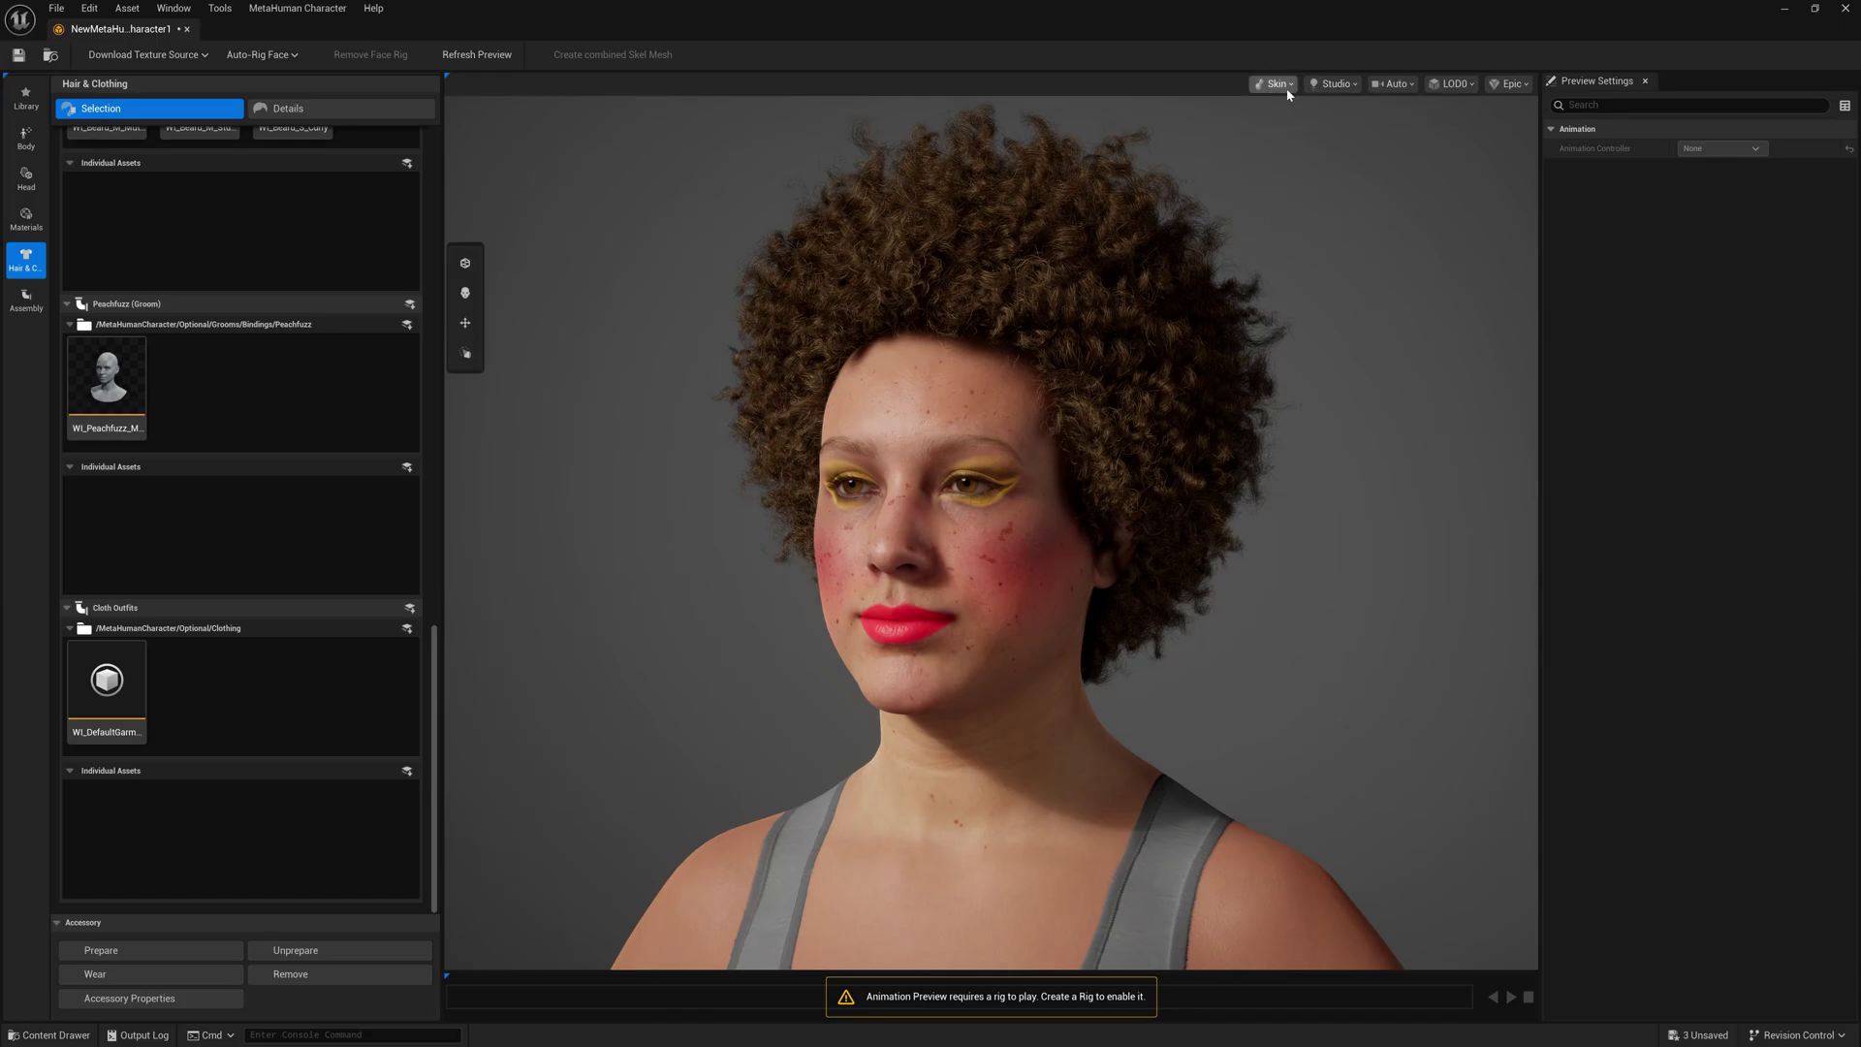
pyautogui.click(278, 57)
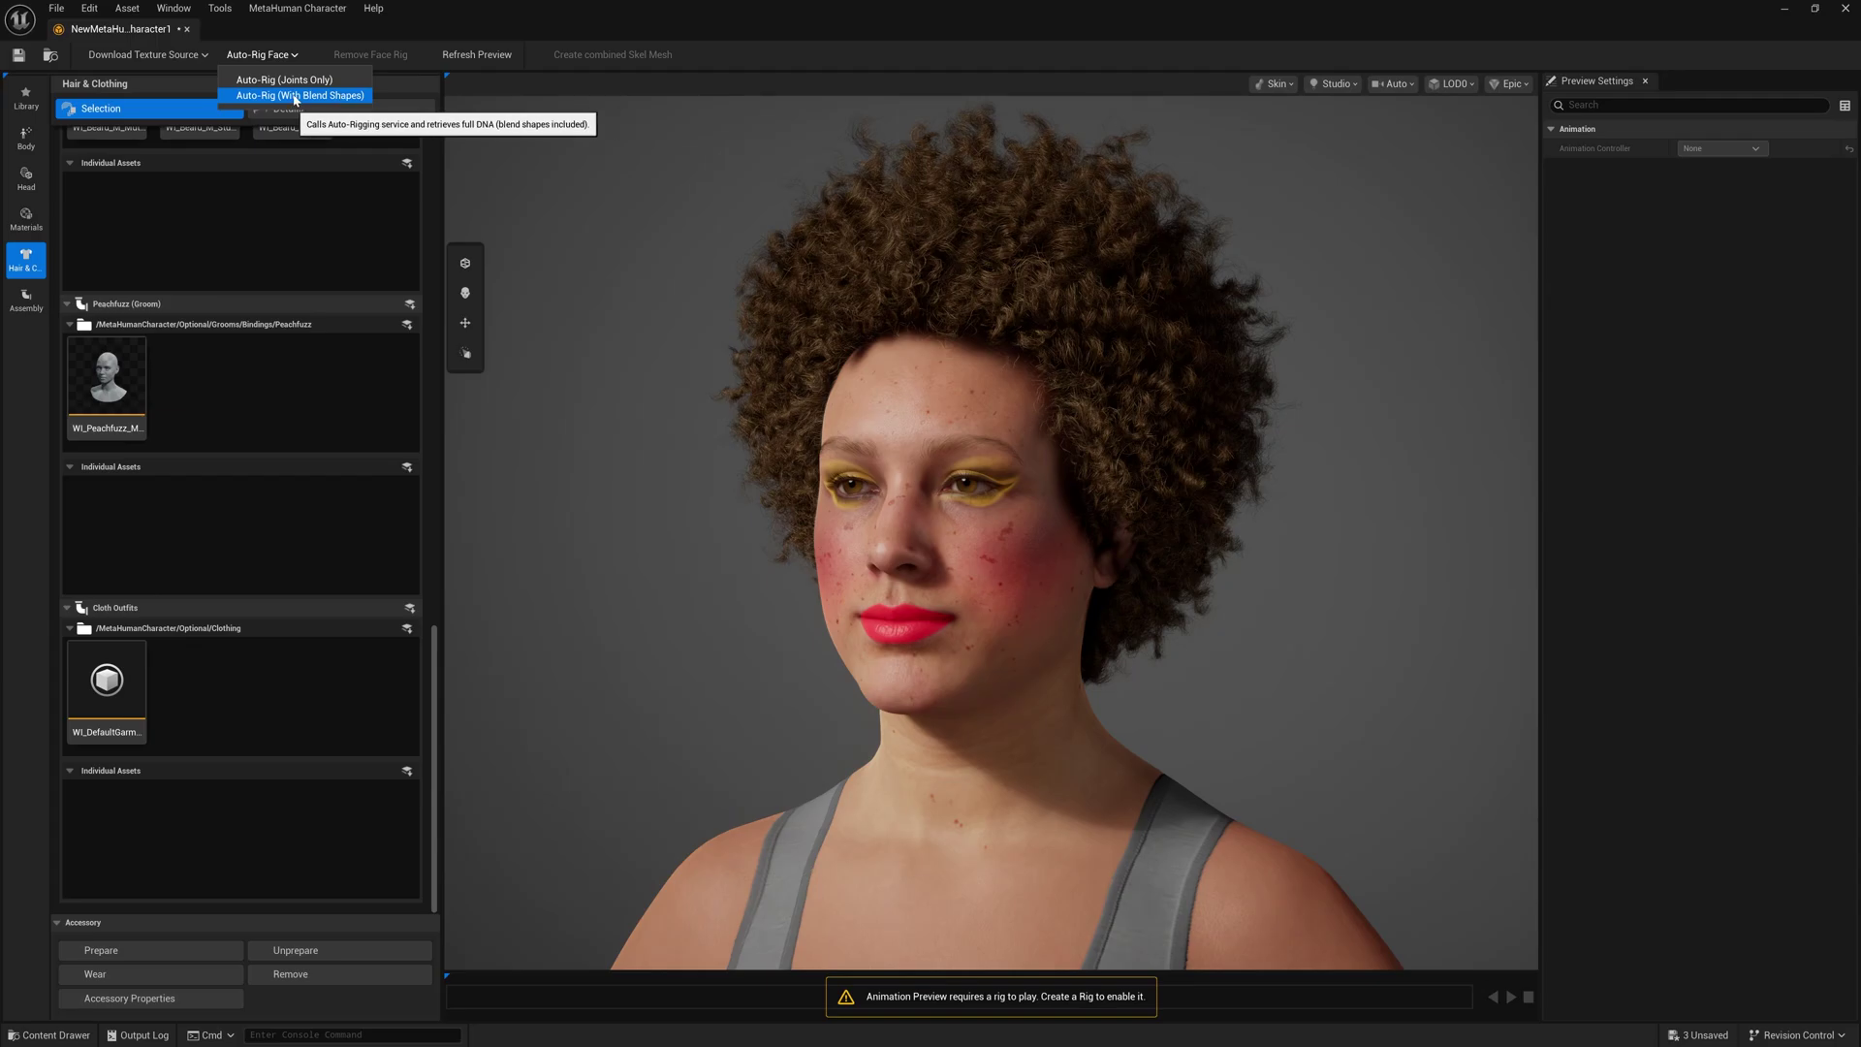
pyautogui.click(294, 96)
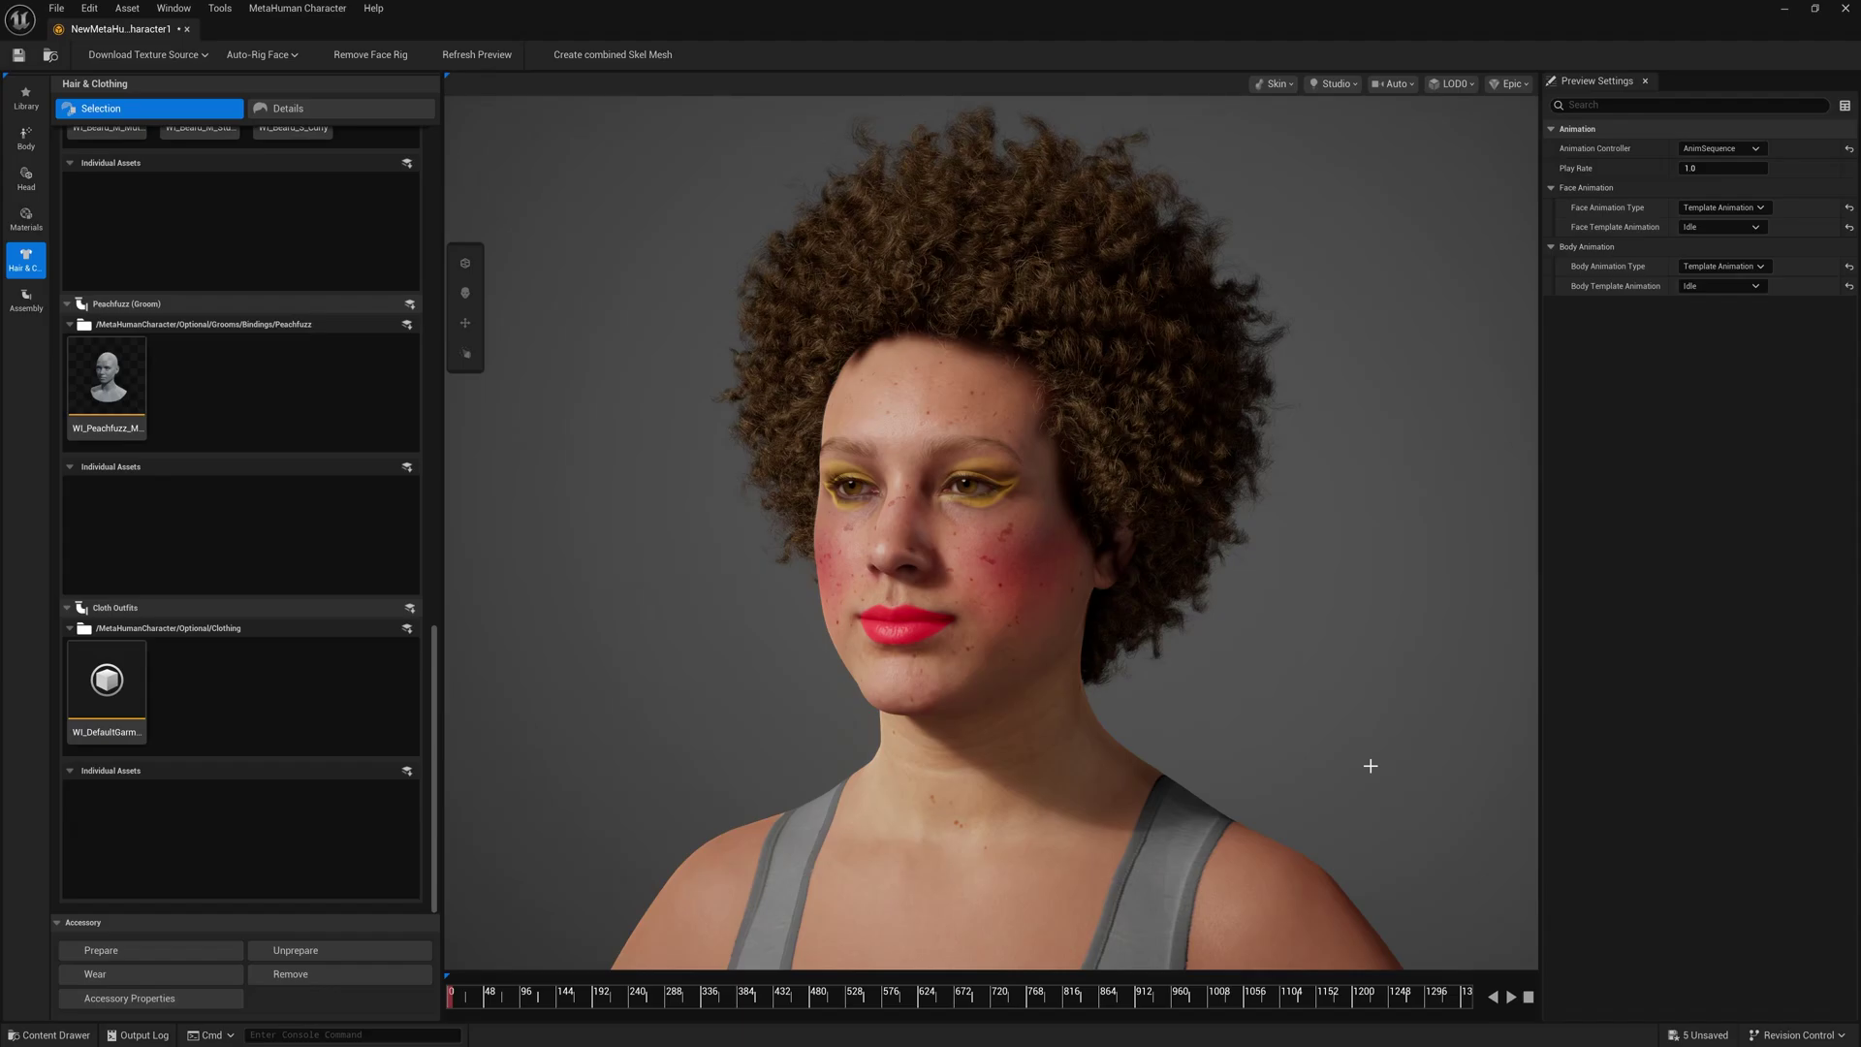
# Play the idle animation preview on the rigged character, pause it and view the head from the other side
pyautogui.click(1511, 997)
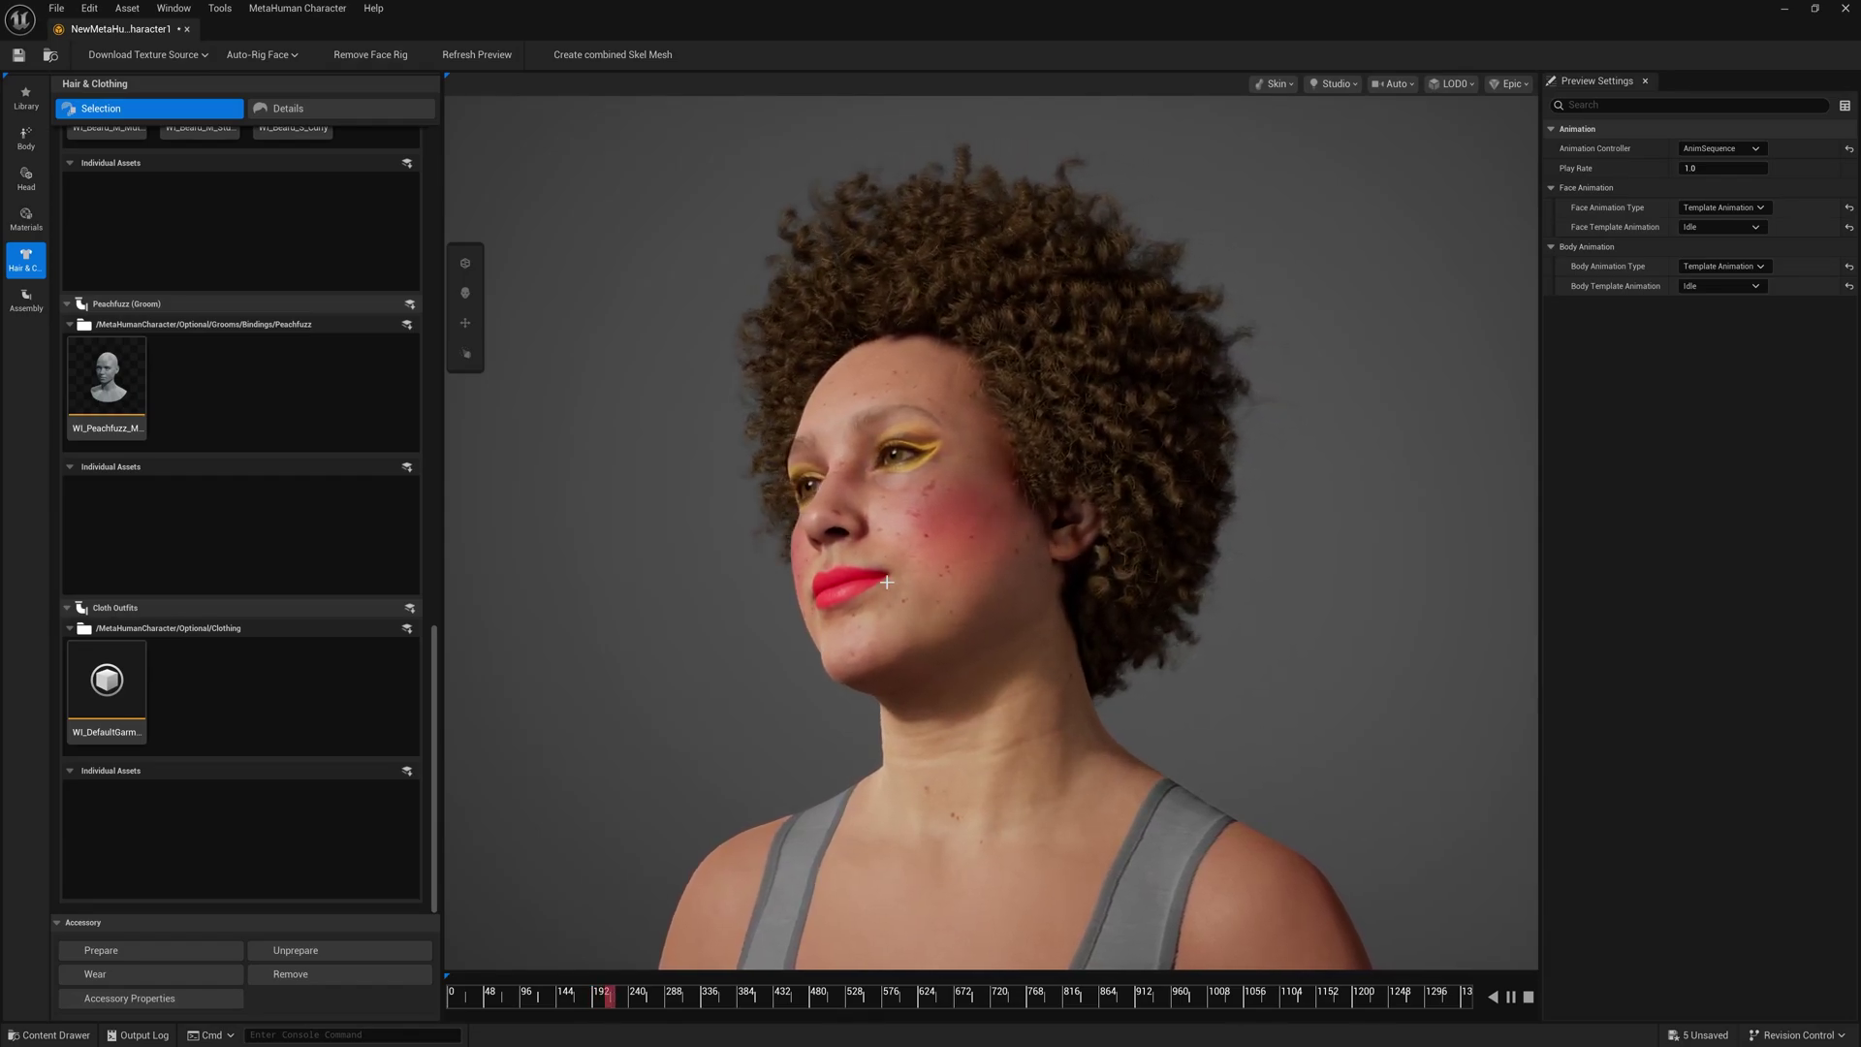
pyautogui.press('space')
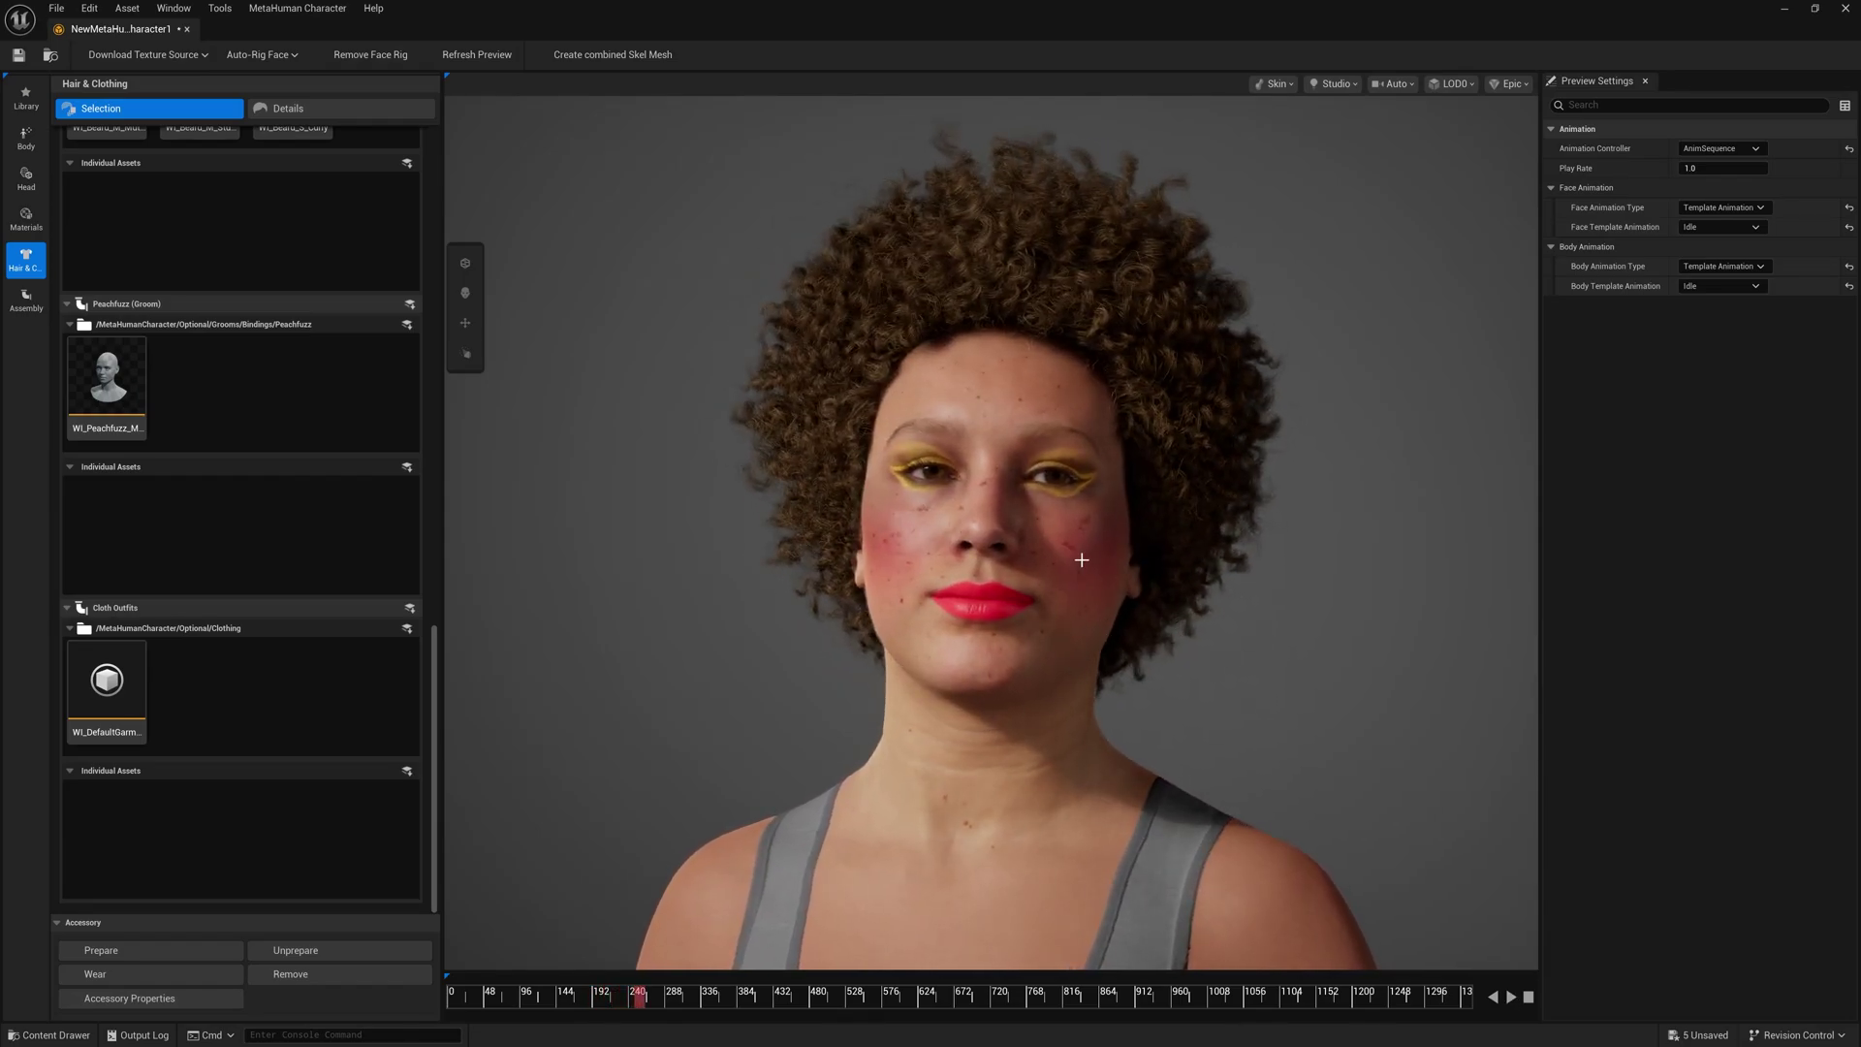
pyautogui.moveTo(880, 554); pyautogui.dragTo(999, 557)
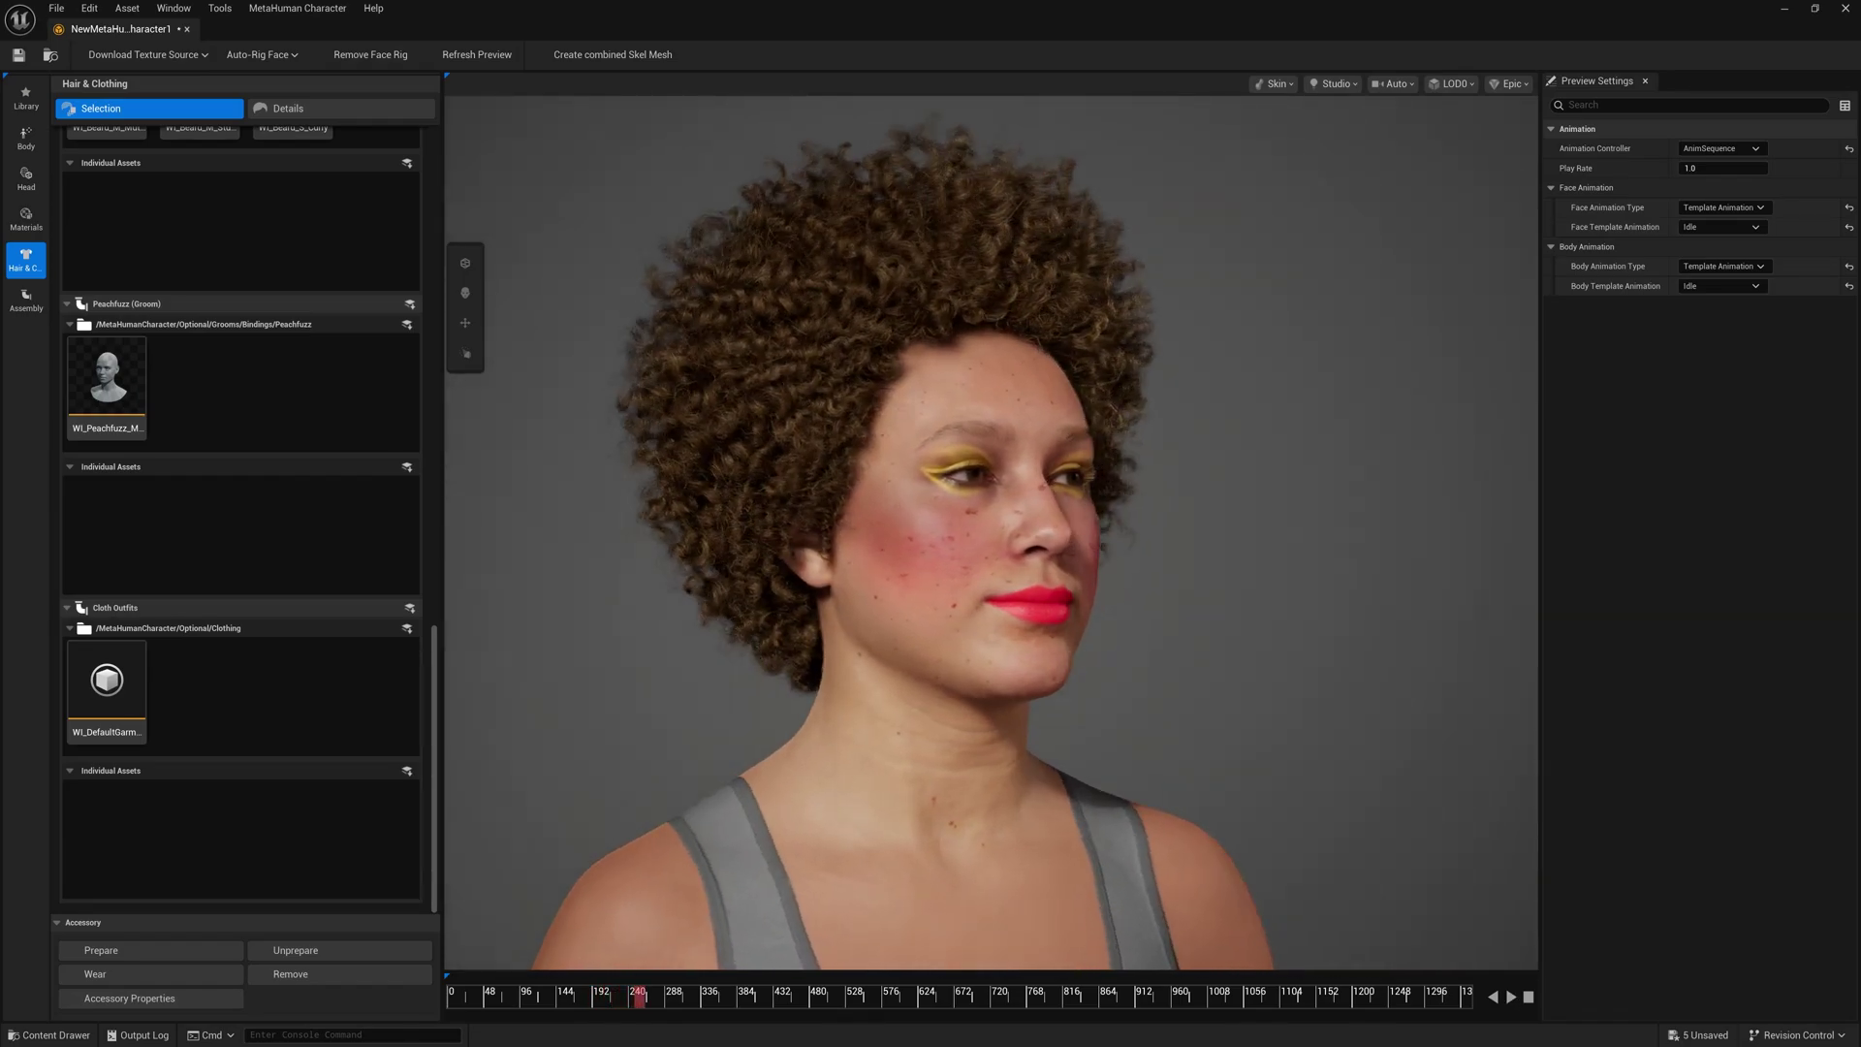
pyautogui.click(1718, 149)
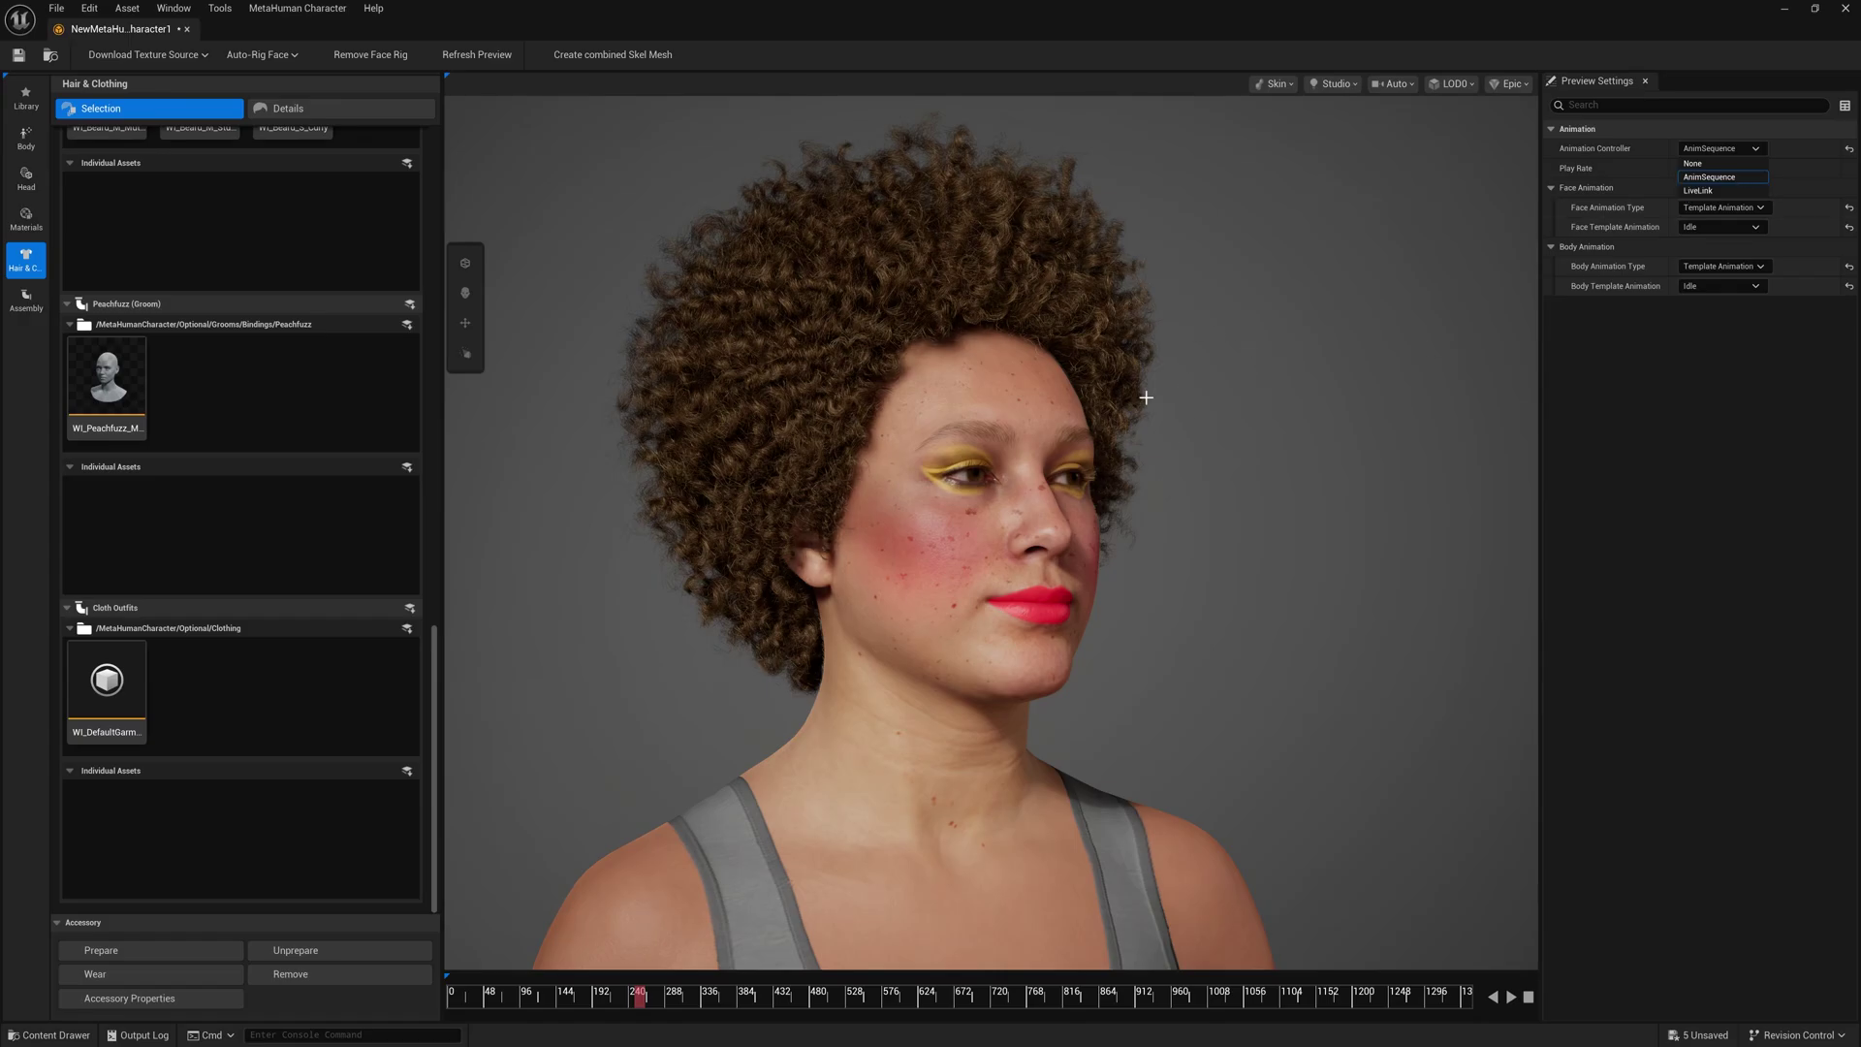
pyautogui.click(1702, 387)
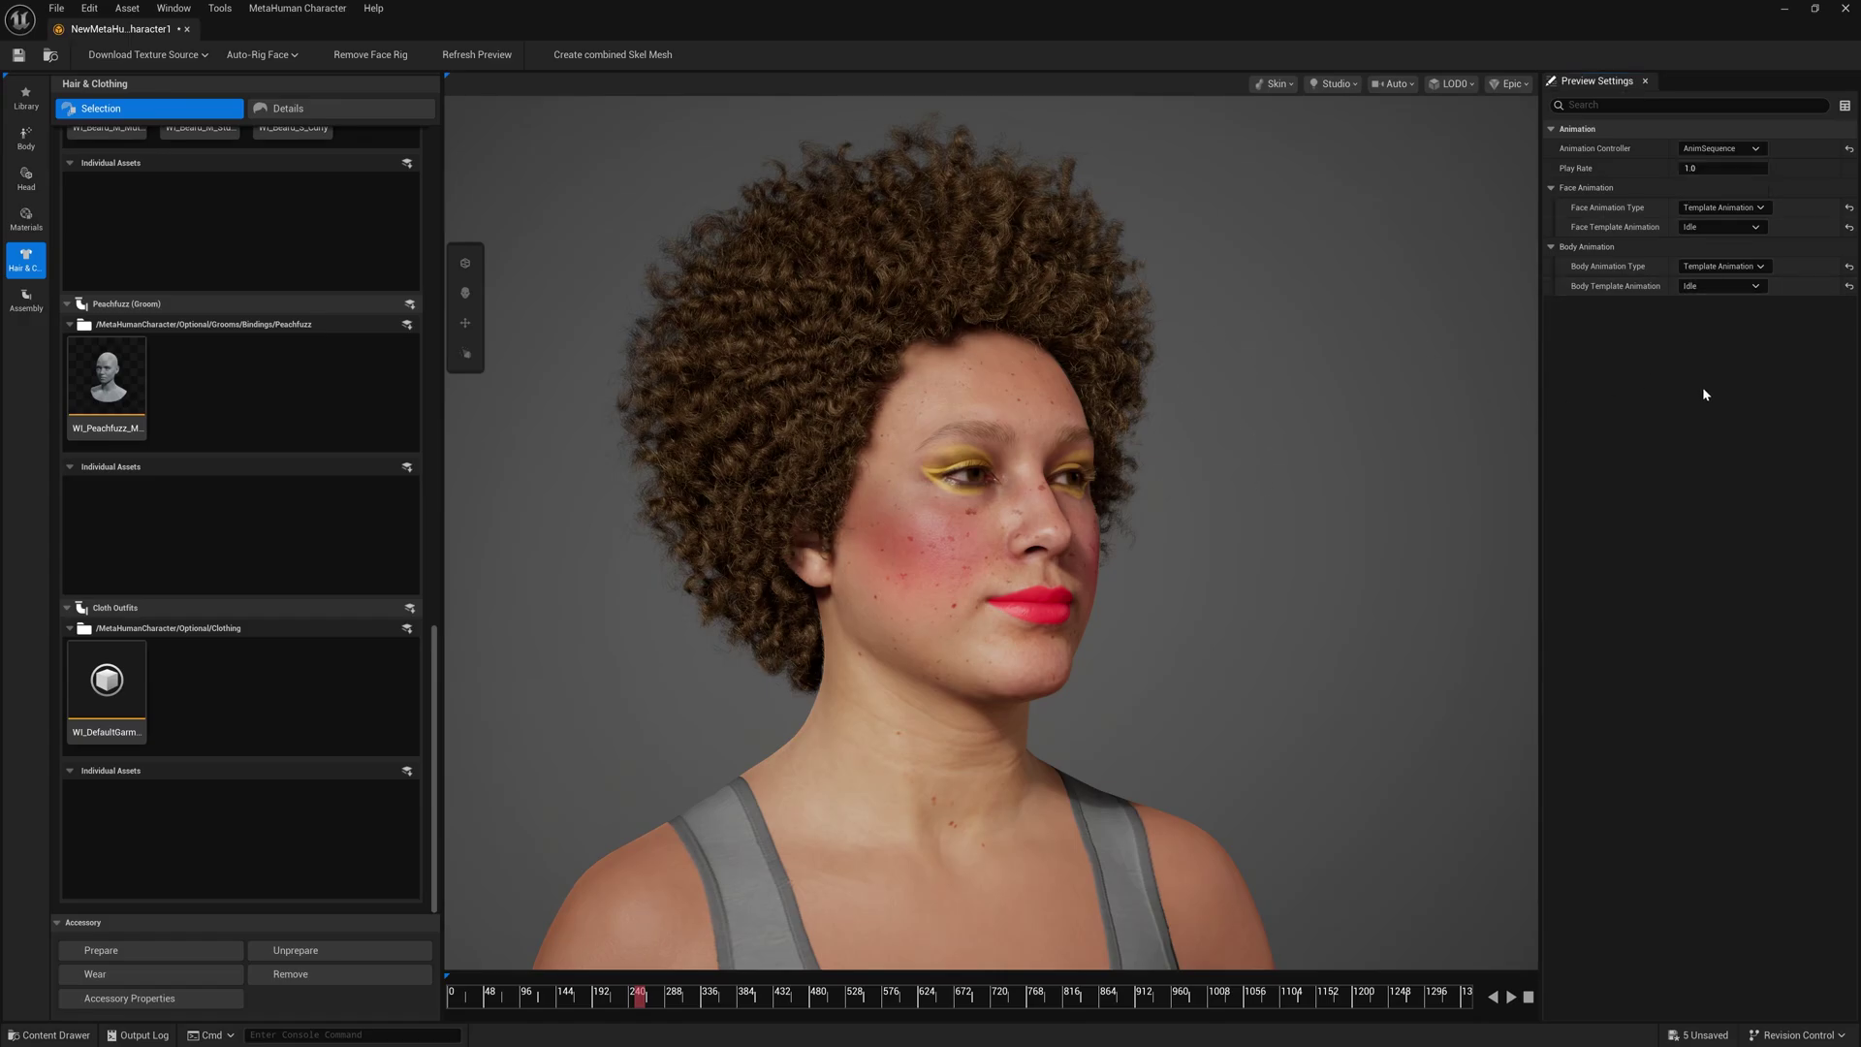
pyautogui.click(1730, 207)
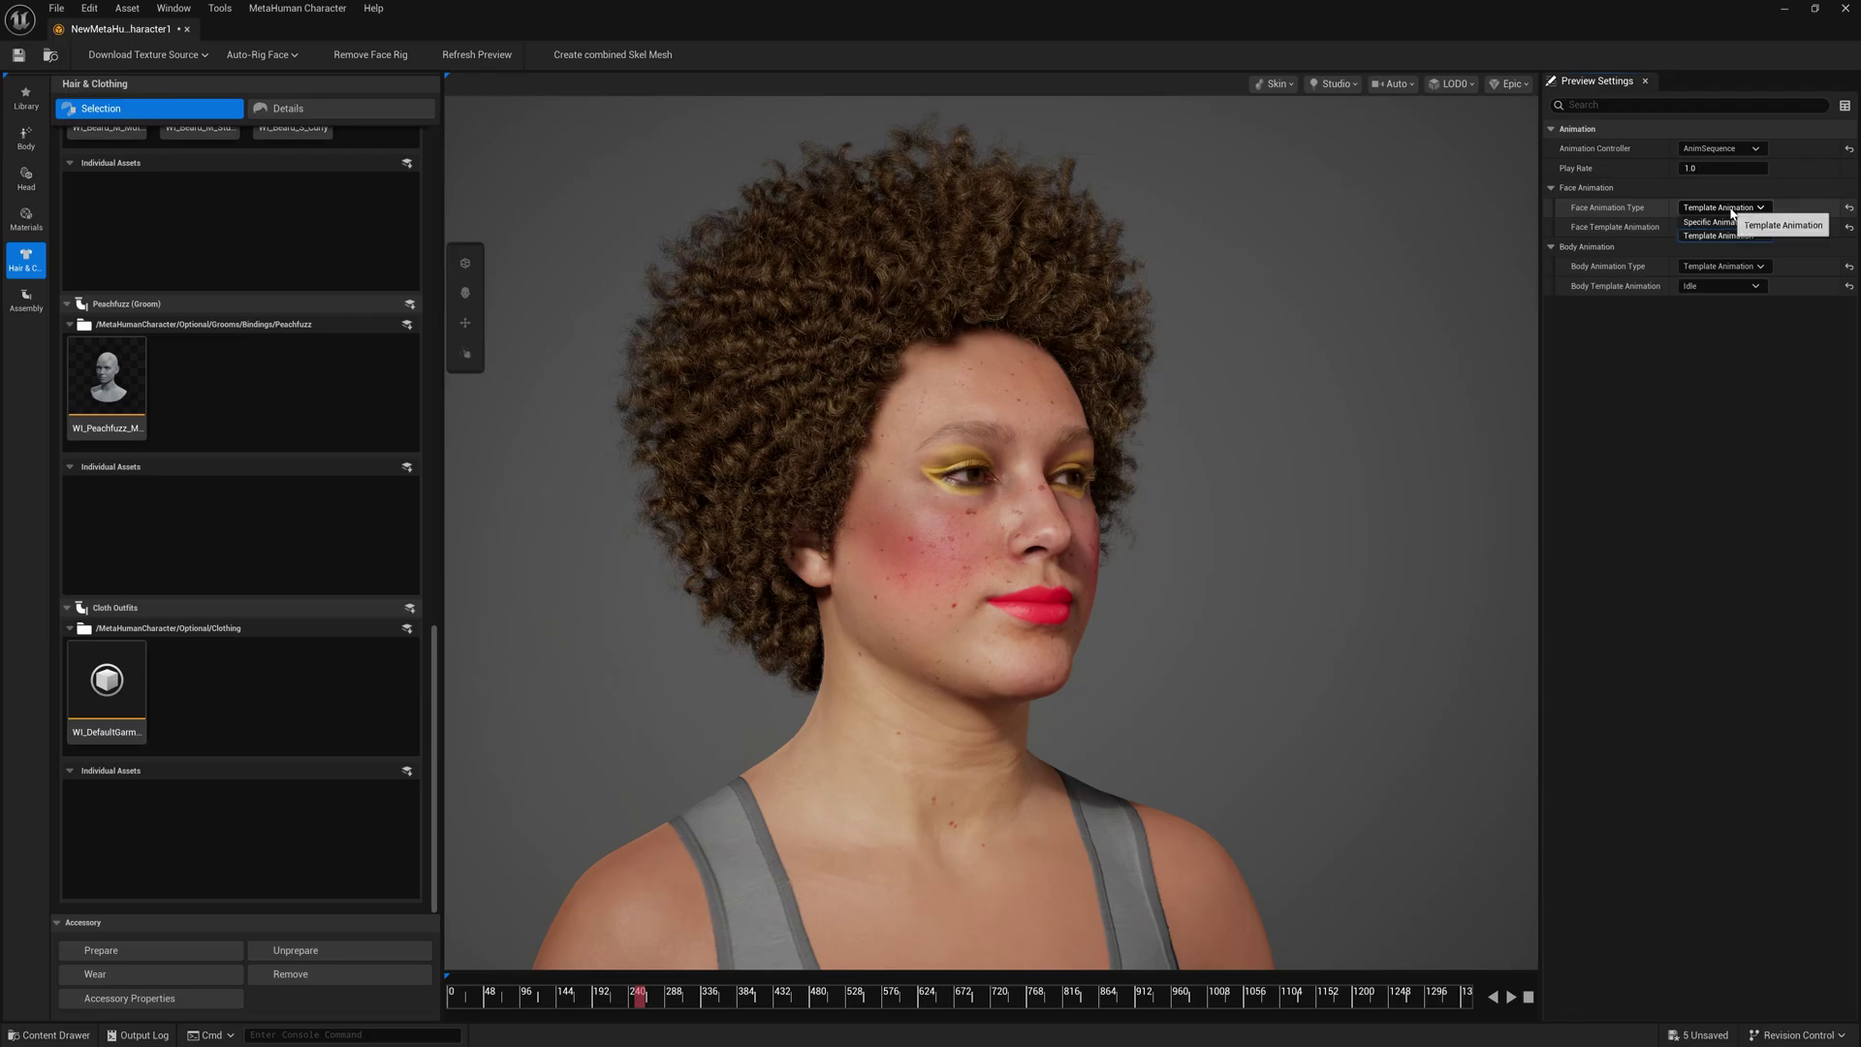
pyautogui.click(1711, 236)
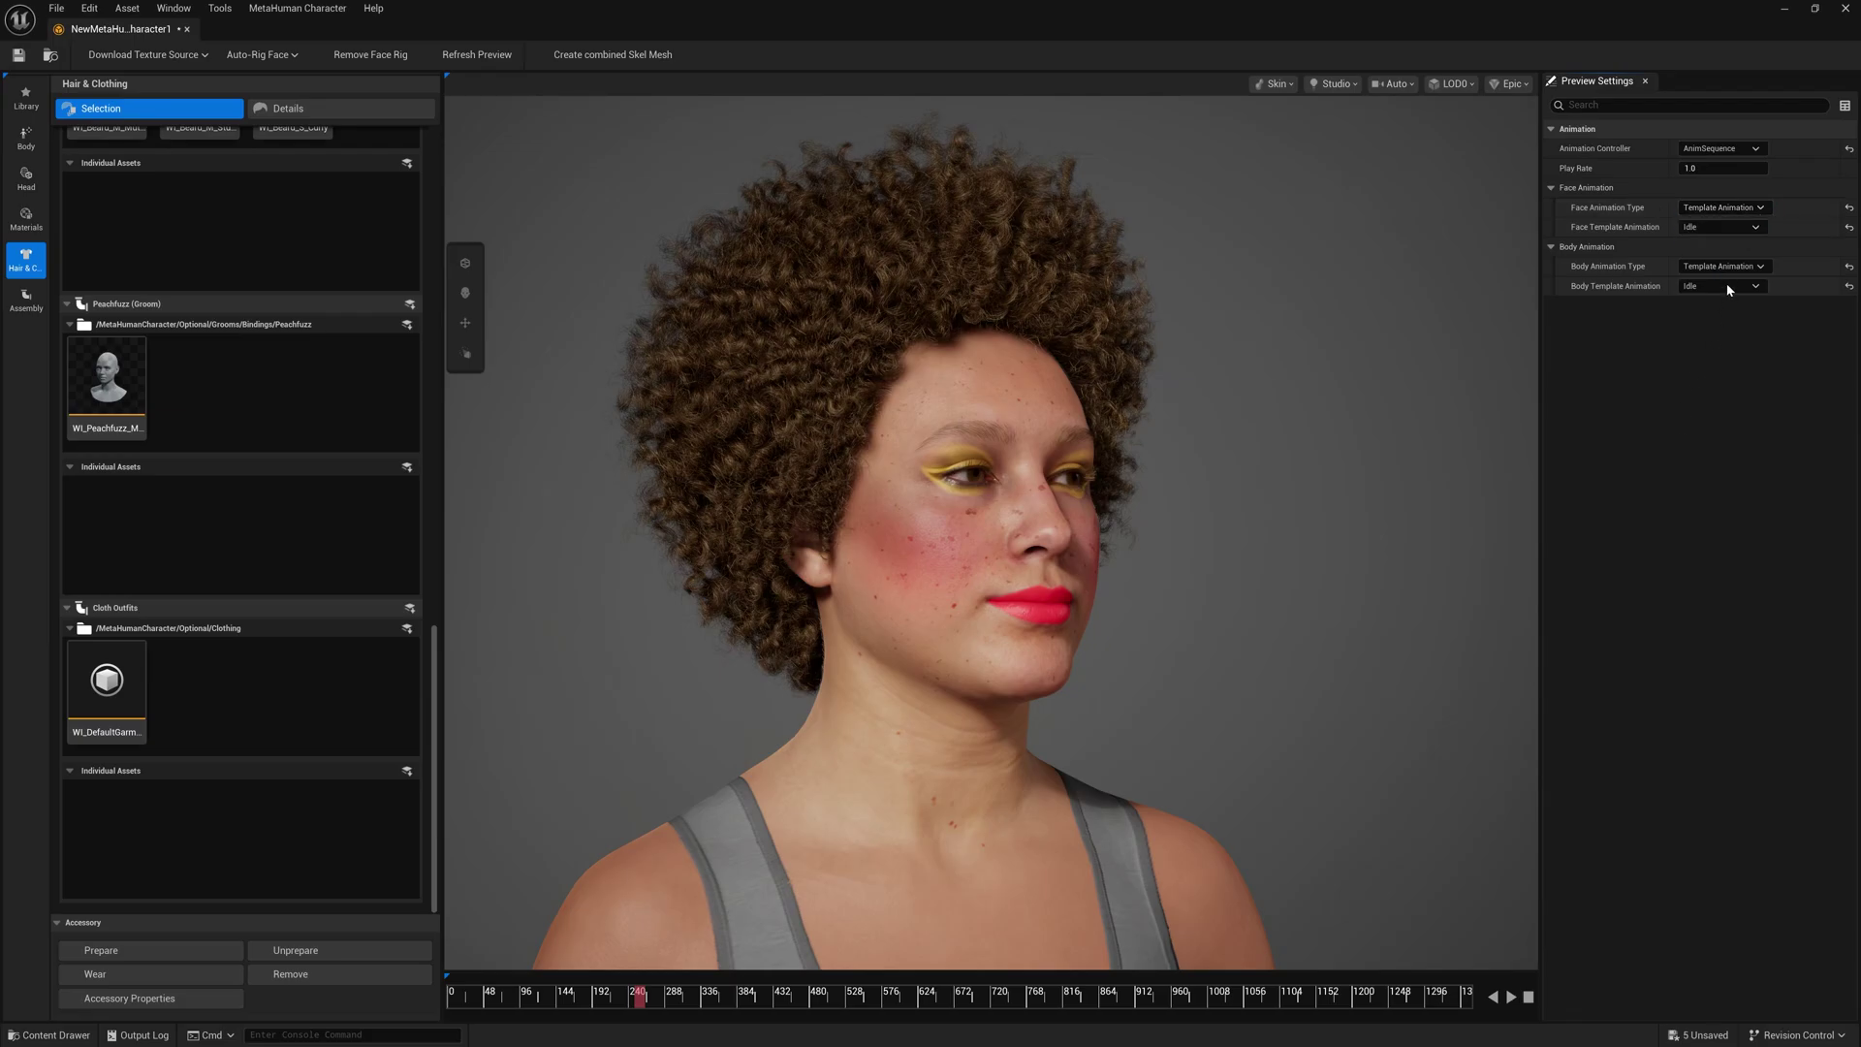
# Set the face template animation to AngerPose, play the preview on the character and pause it
pyautogui.click(1723, 227)
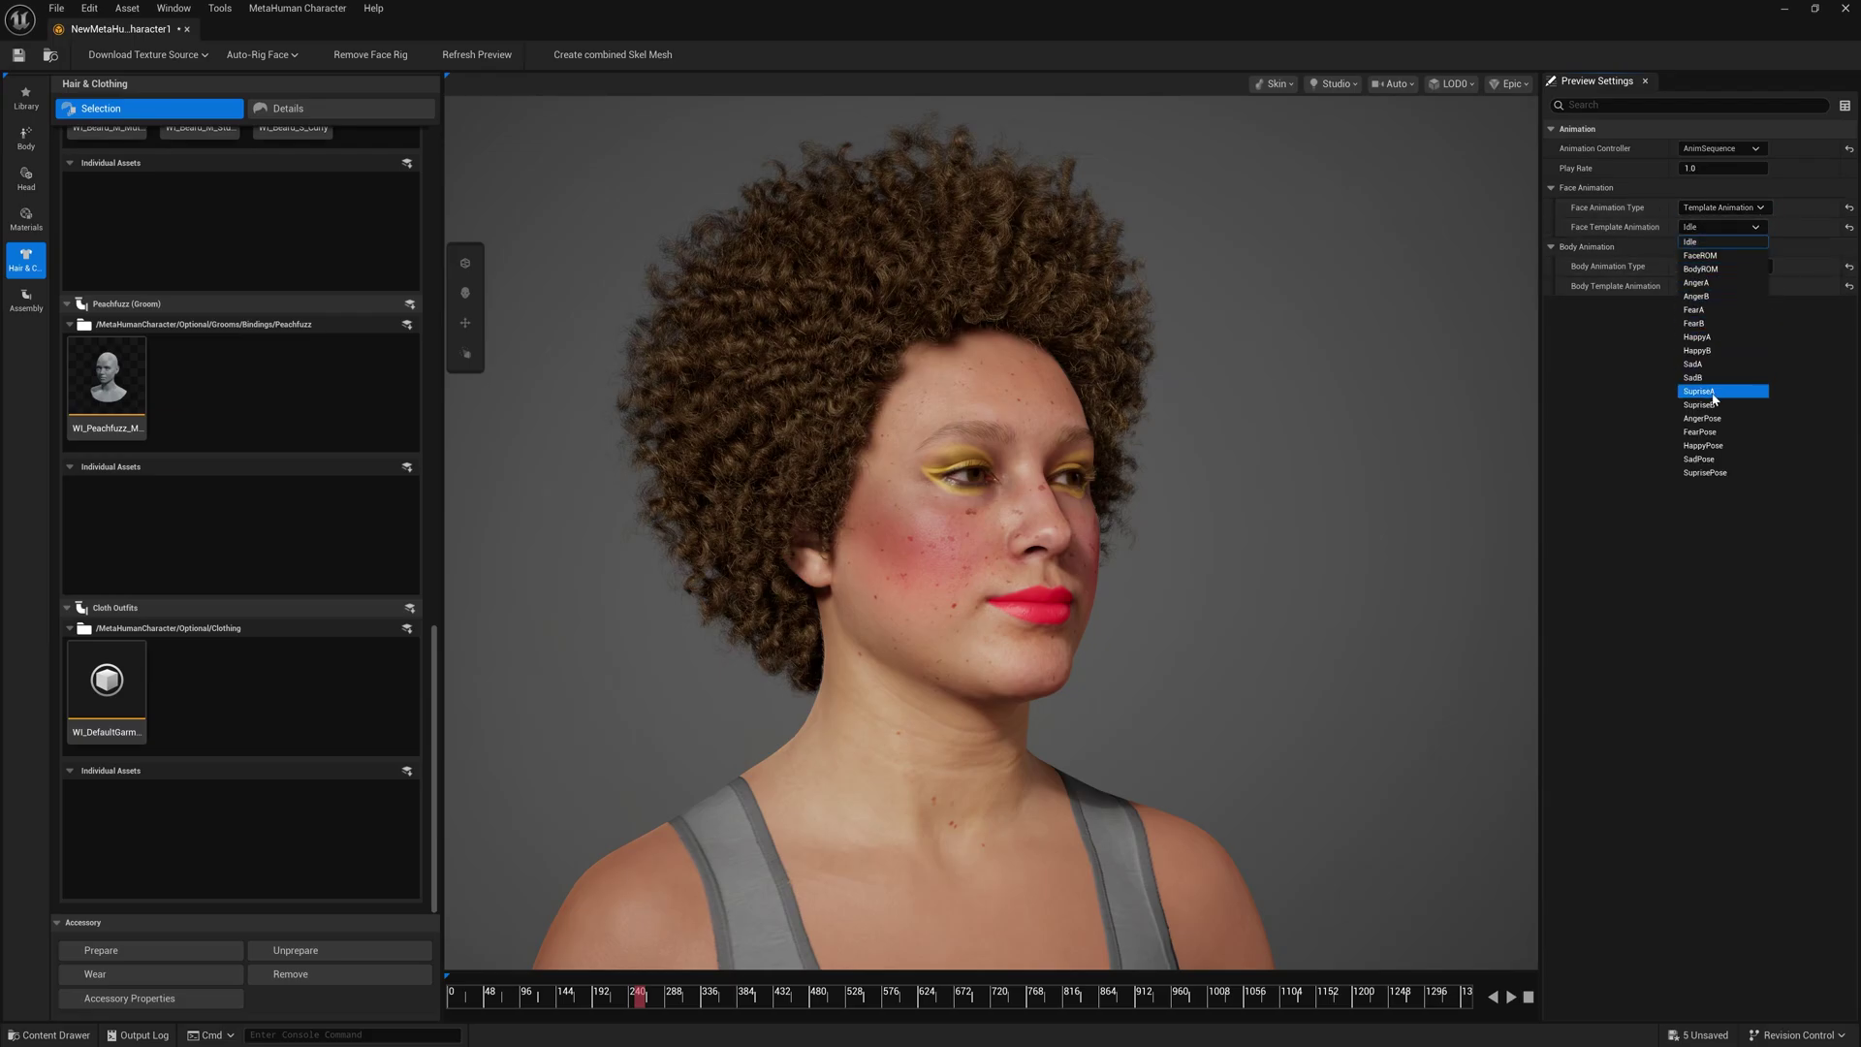
pyautogui.click(1713, 418)
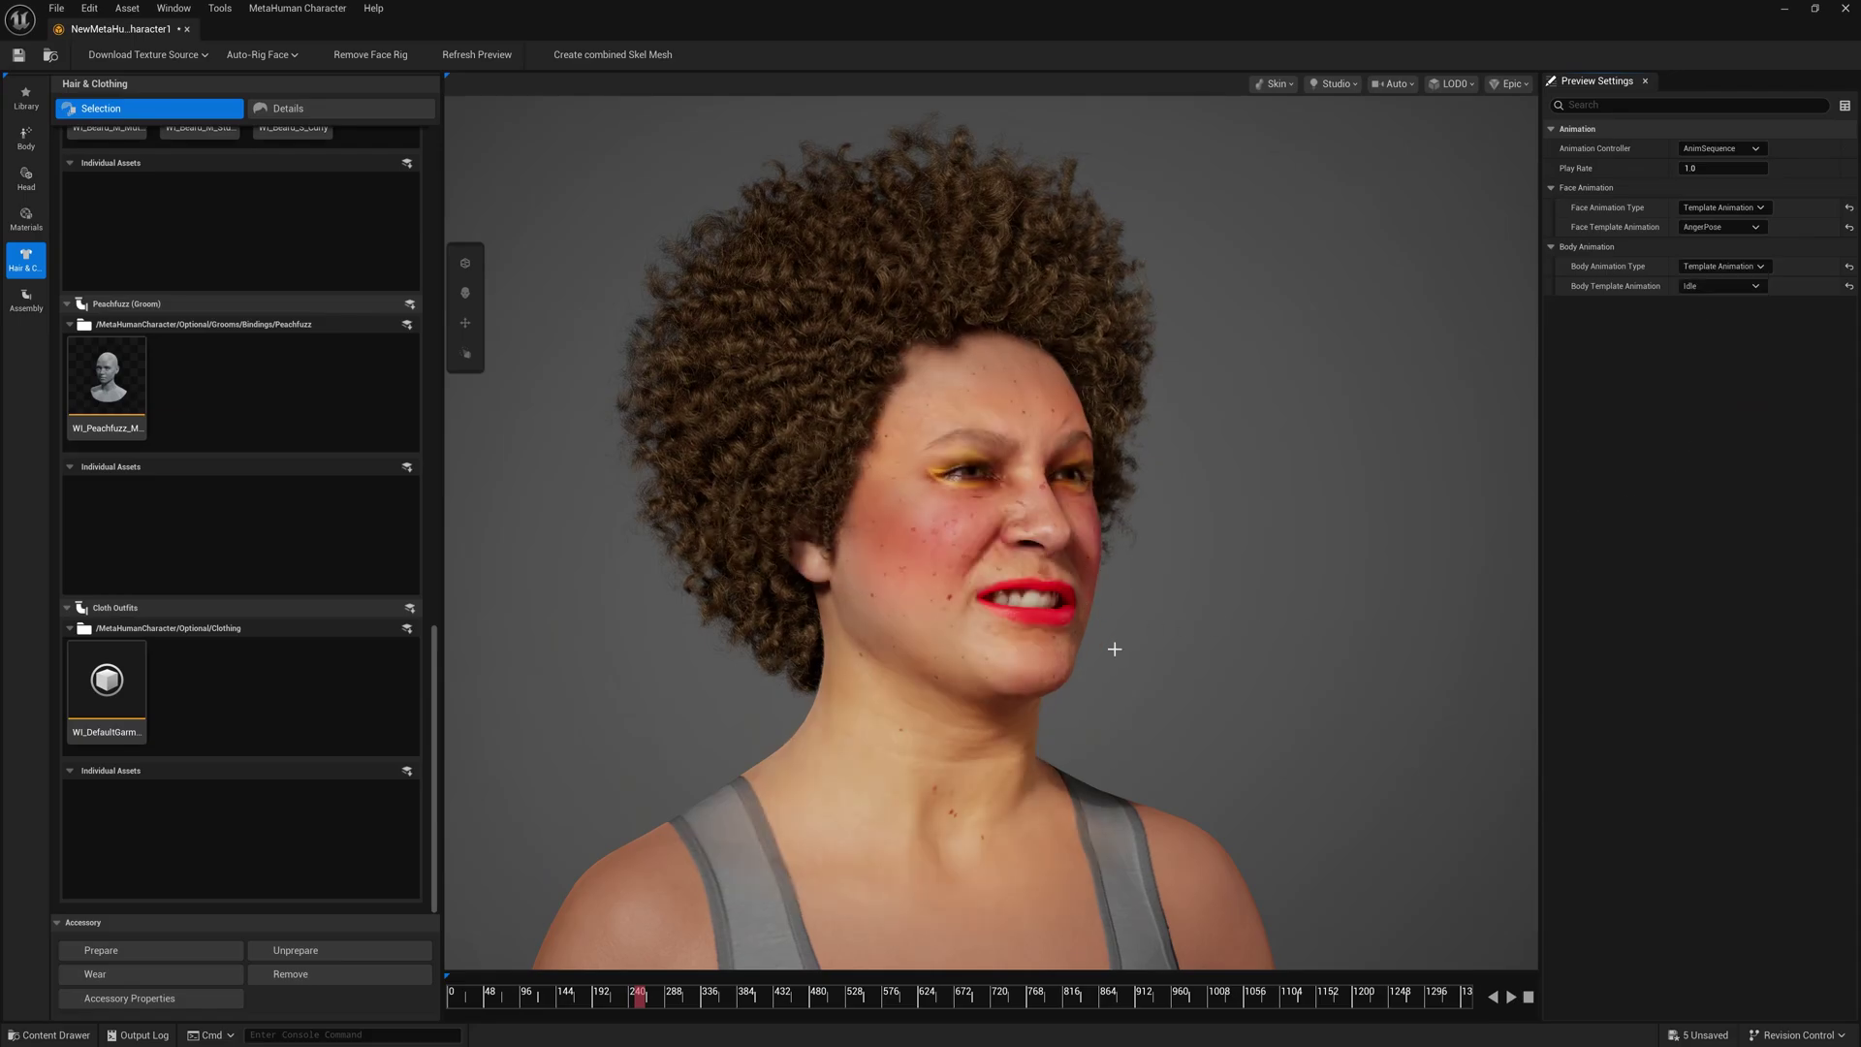
pyautogui.moveTo(1115, 648); pyautogui.dragTo(1527, 848)
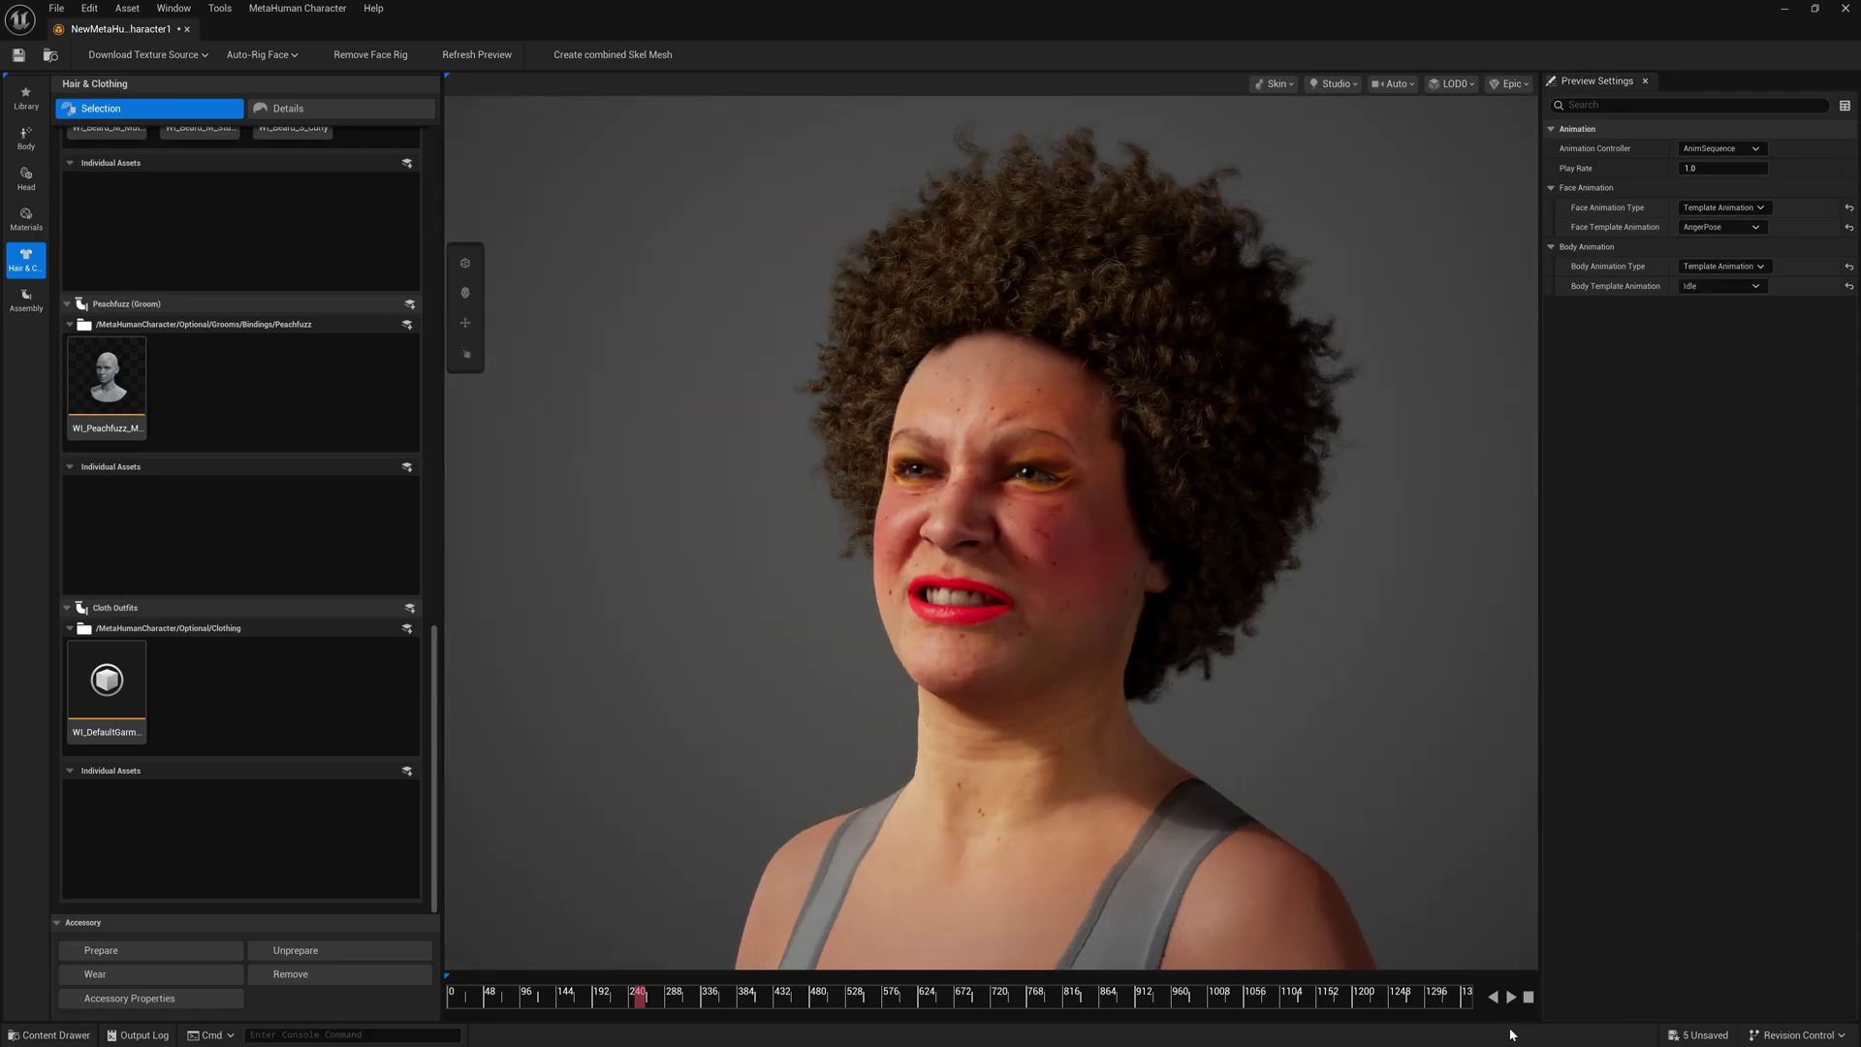
pyautogui.click(1511, 998)
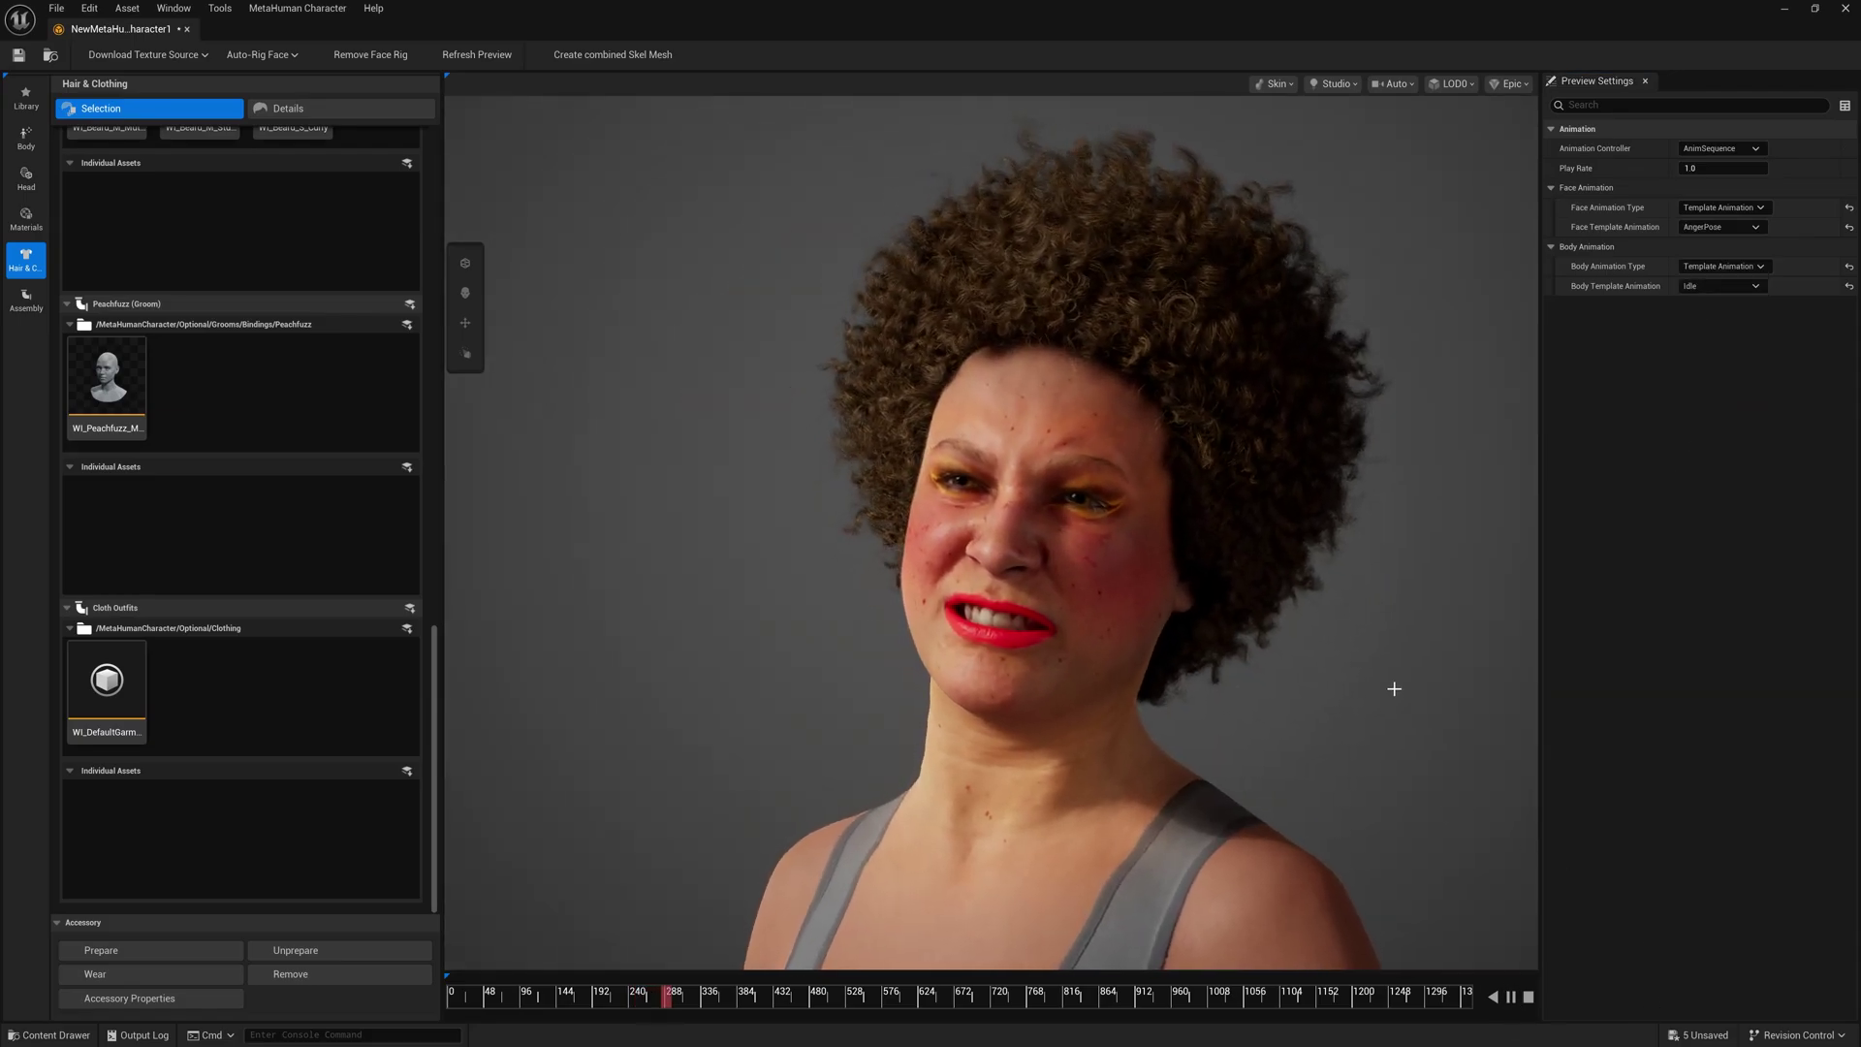
pyautogui.press('space')
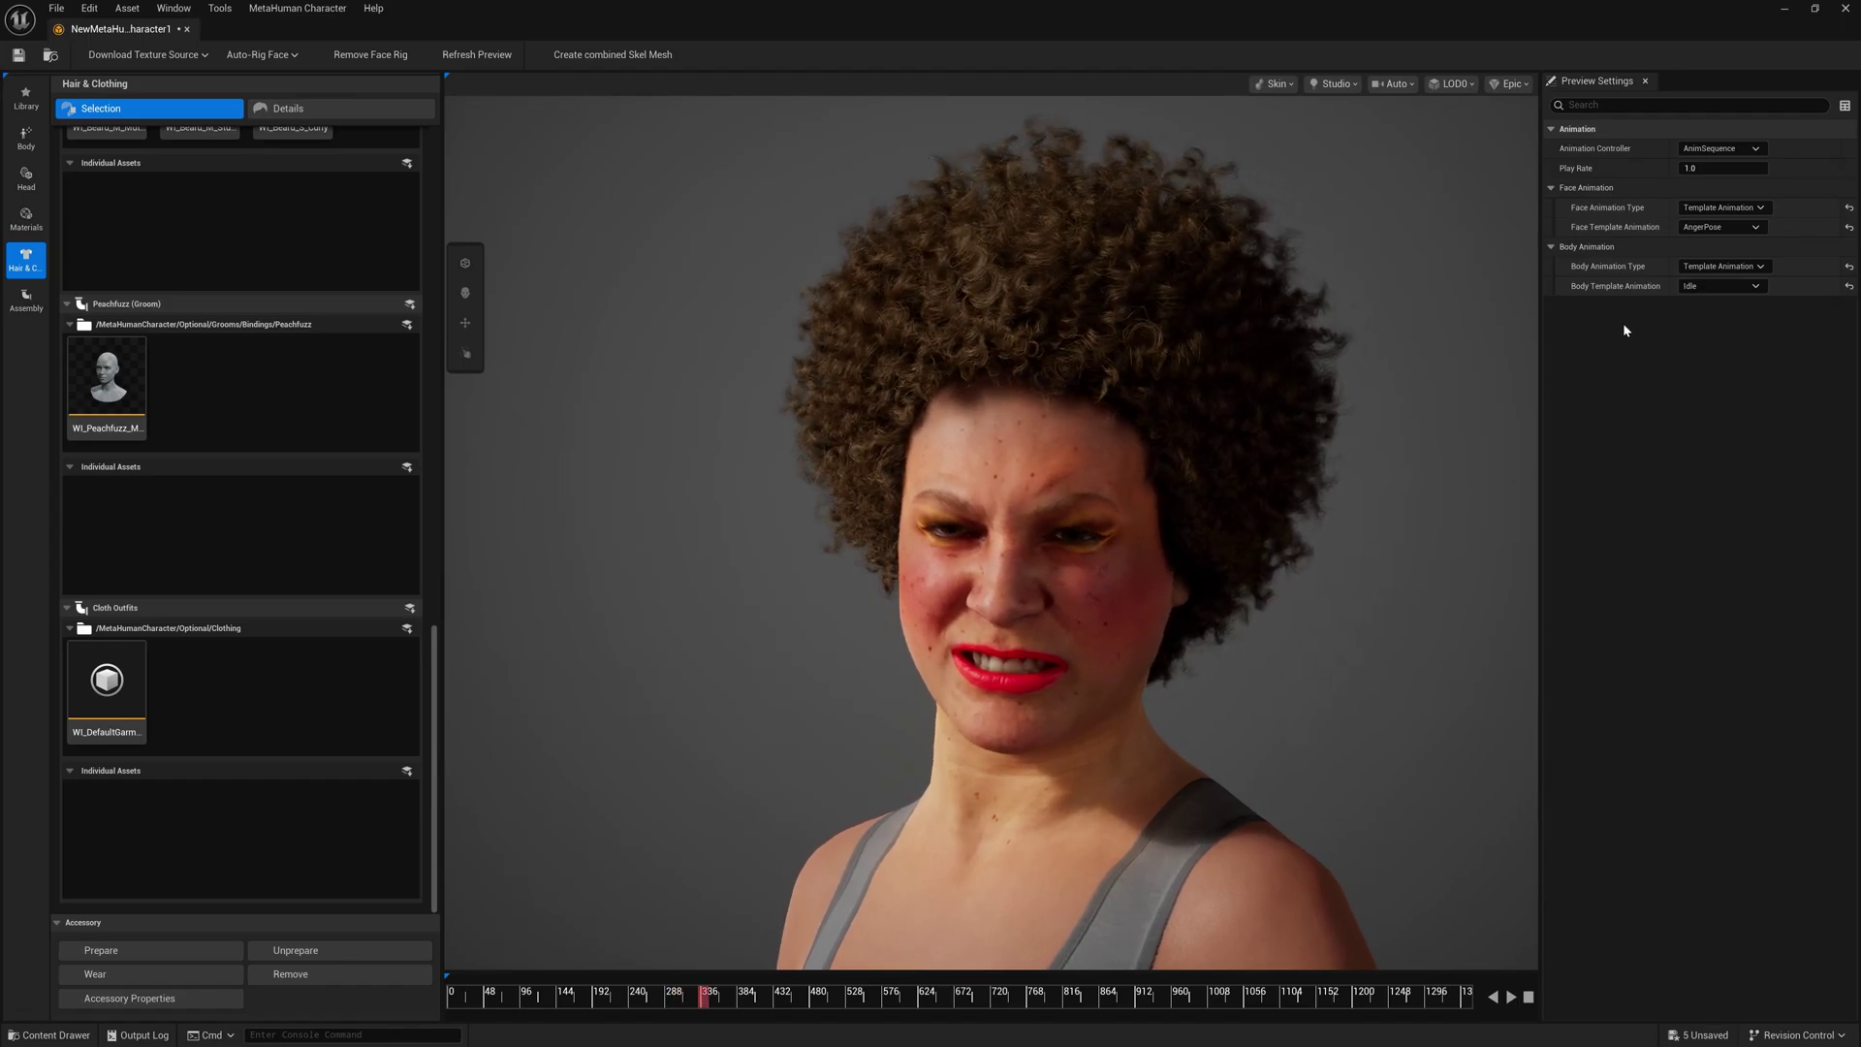
# Try the AngerA and AngerB face template animations on the paused character
pyautogui.click(1725, 231)
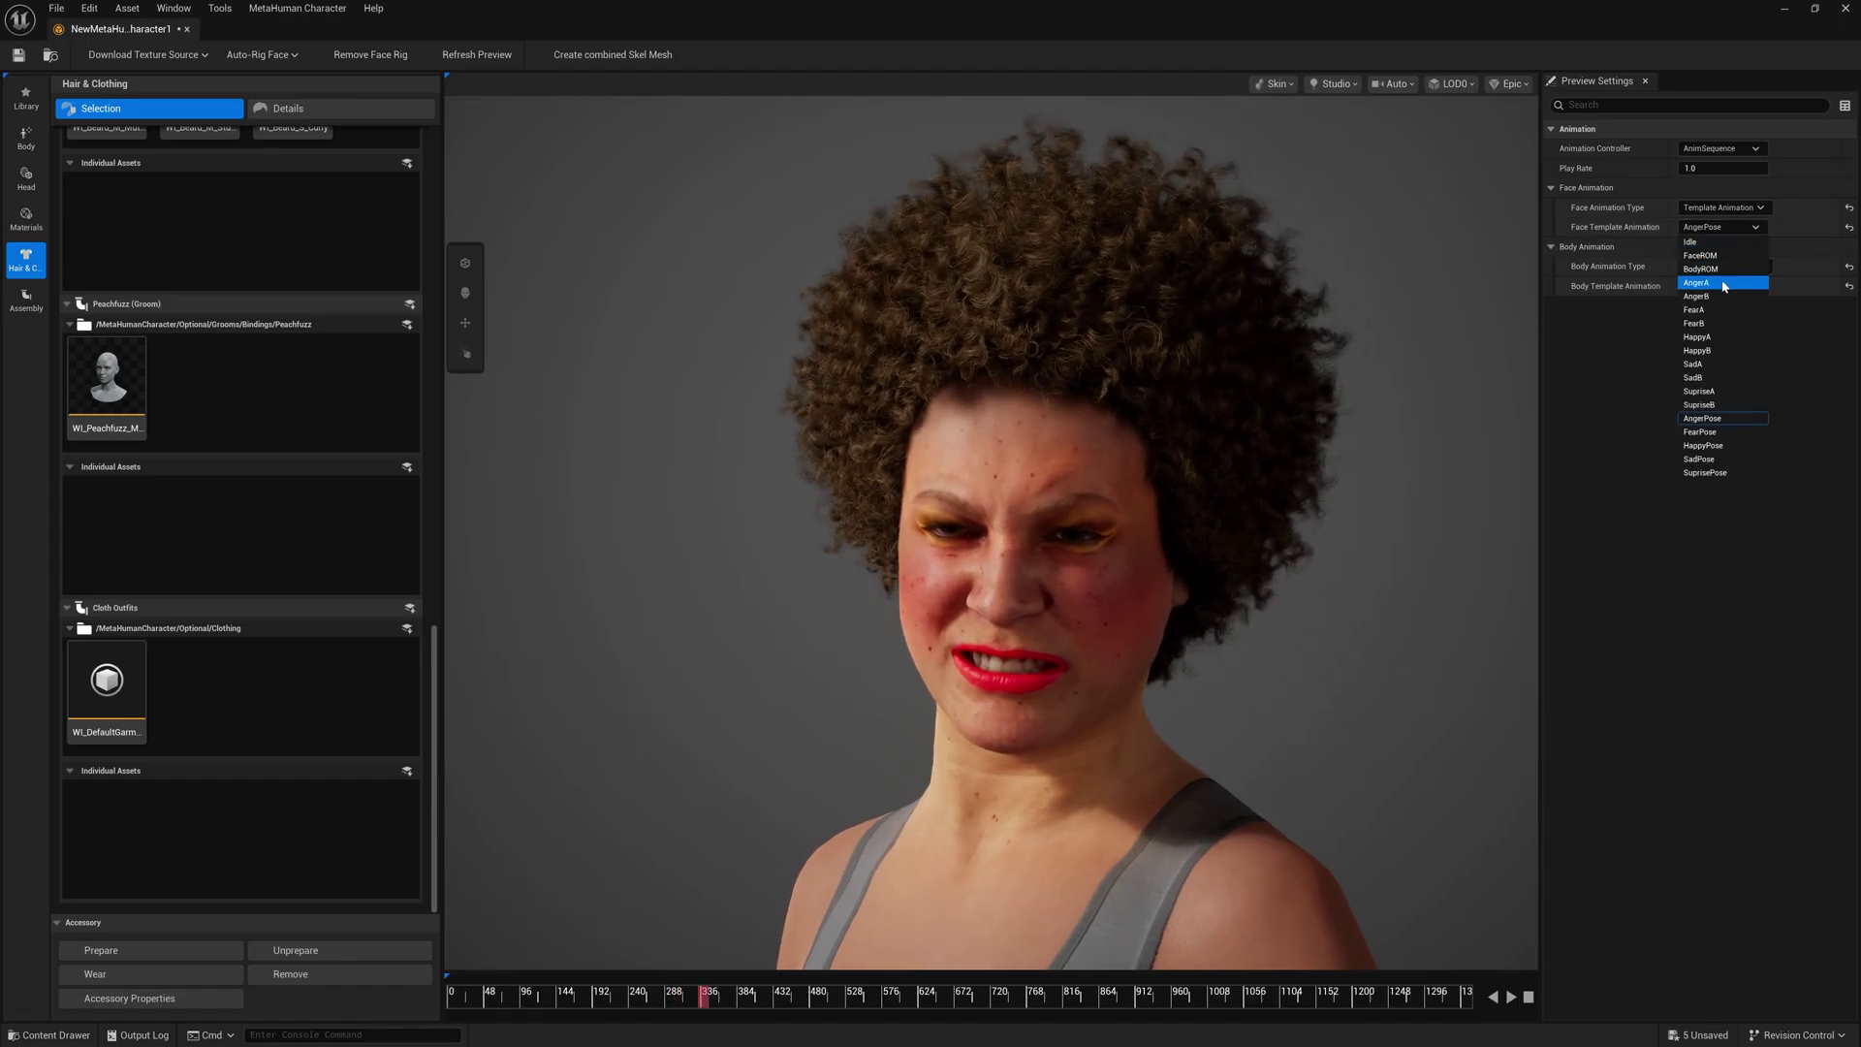
pyautogui.click(1724, 283)
pyautogui.click(1723, 226)
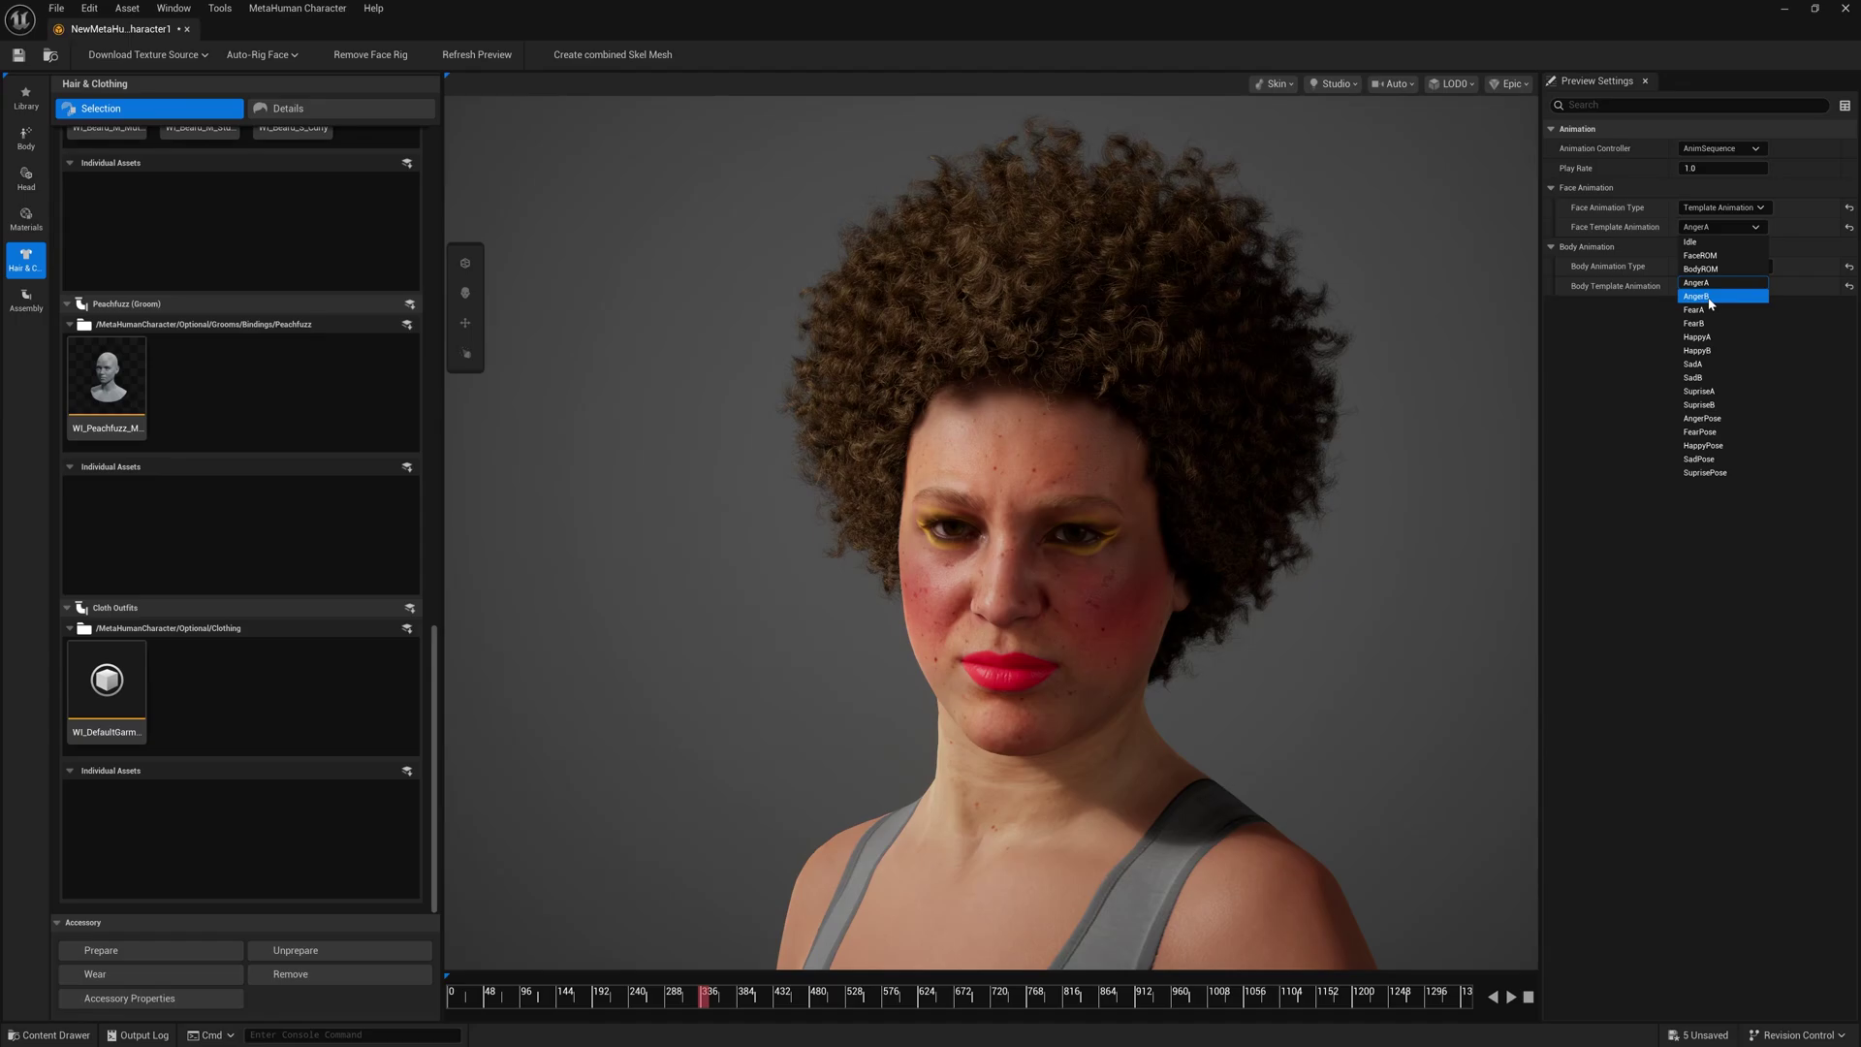
pyautogui.click(1705, 299)
# Switch the face template animation to SupriseB, play the preview and pause it
pyautogui.click(1725, 228)
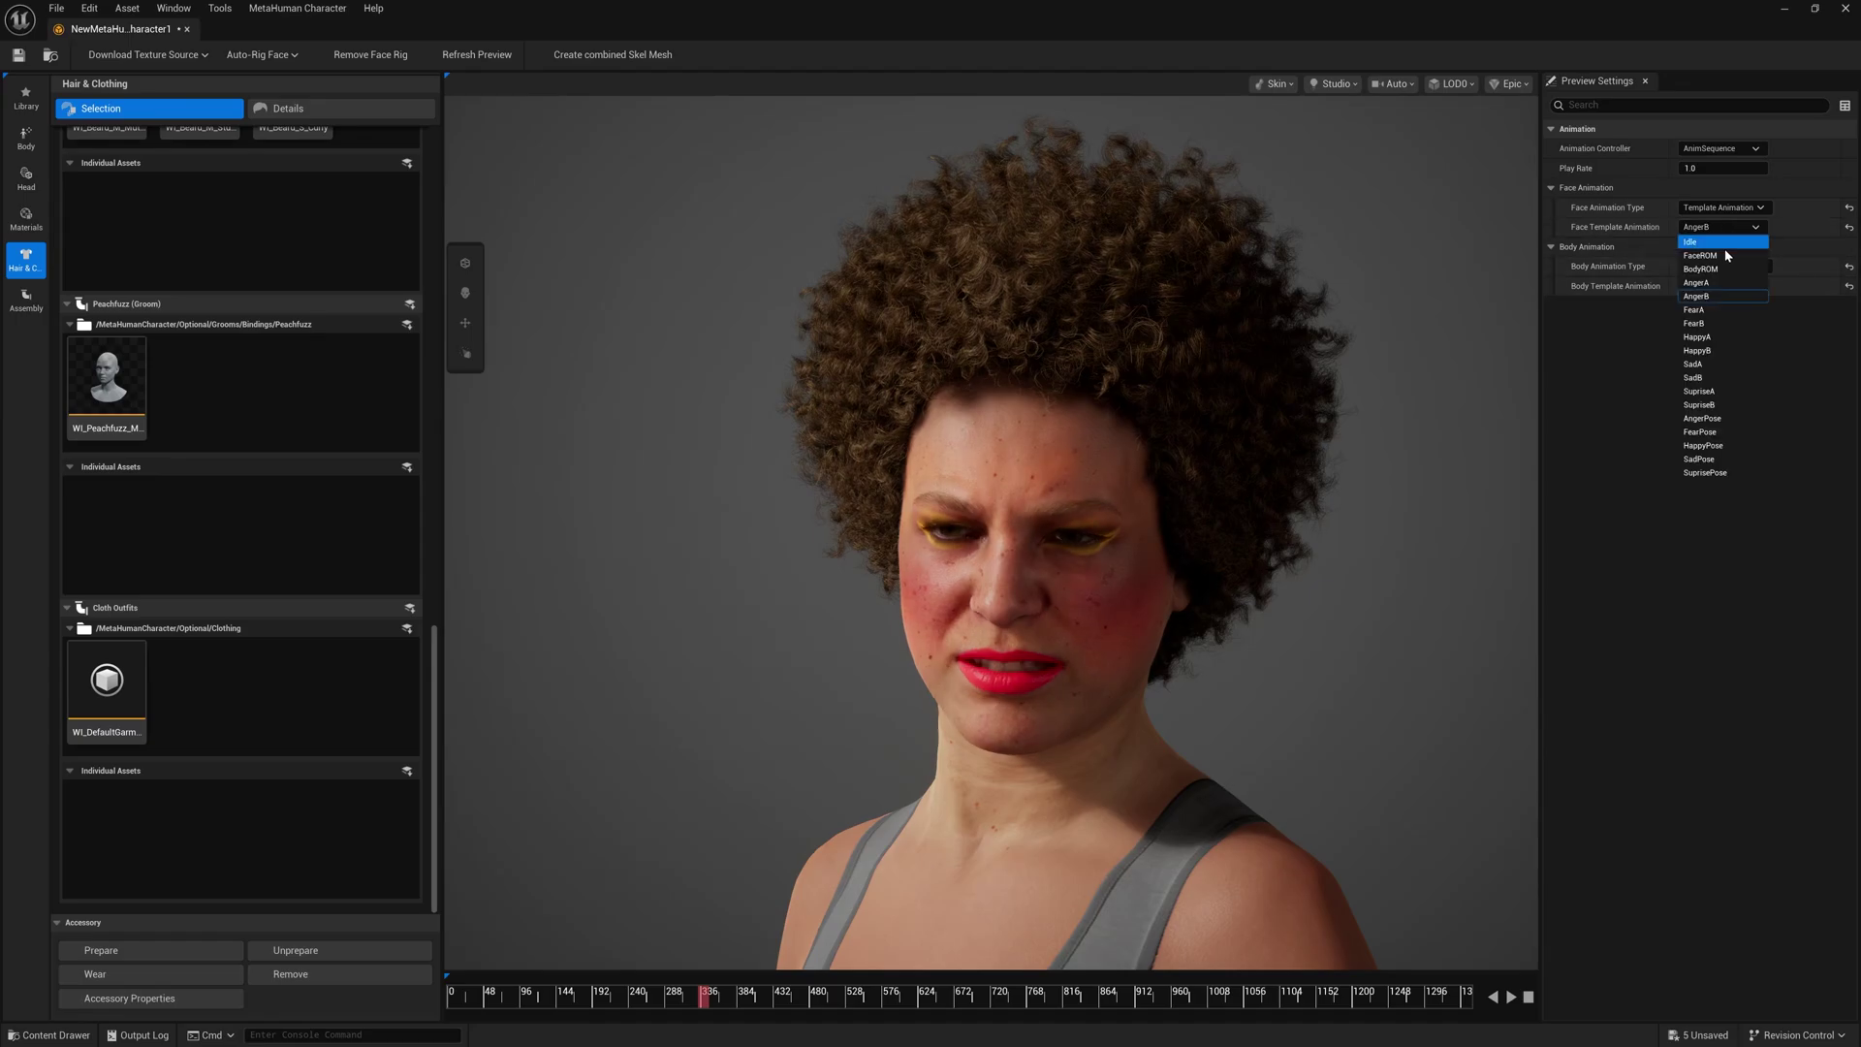
pyautogui.click(1708, 405)
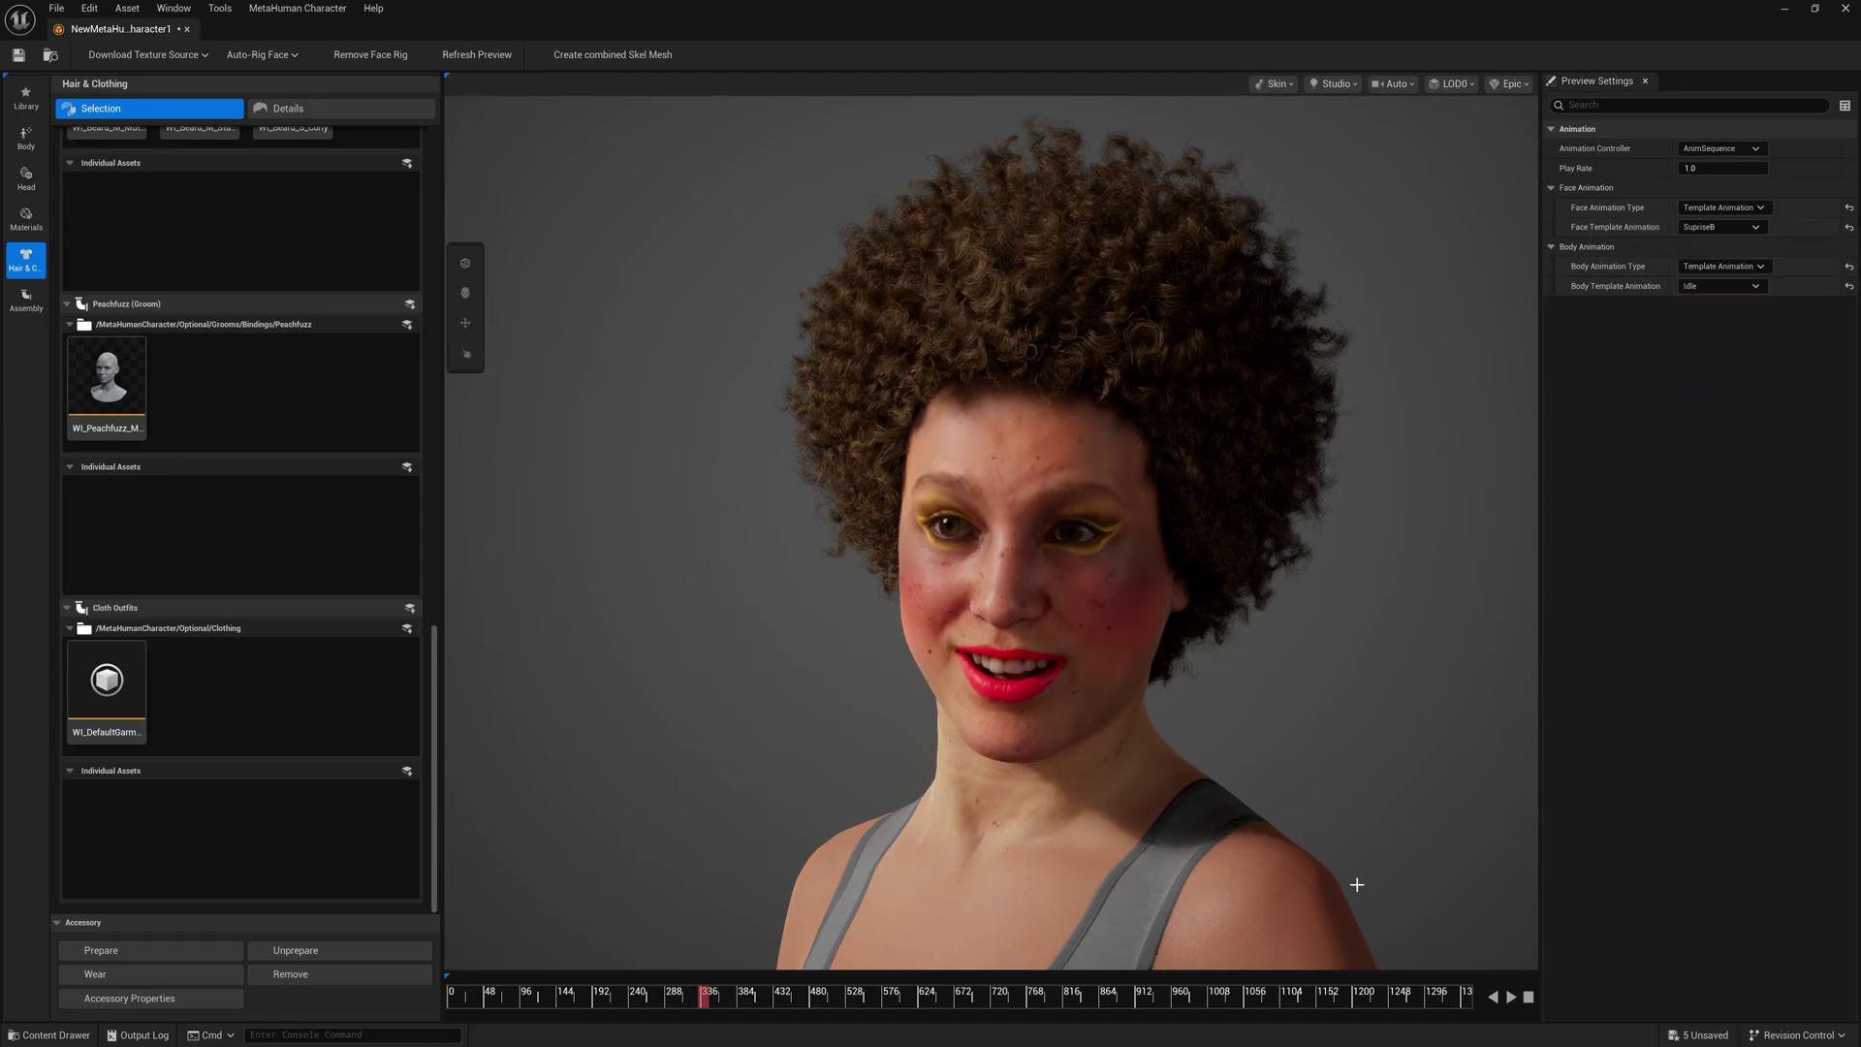
pyautogui.click(1511, 997)
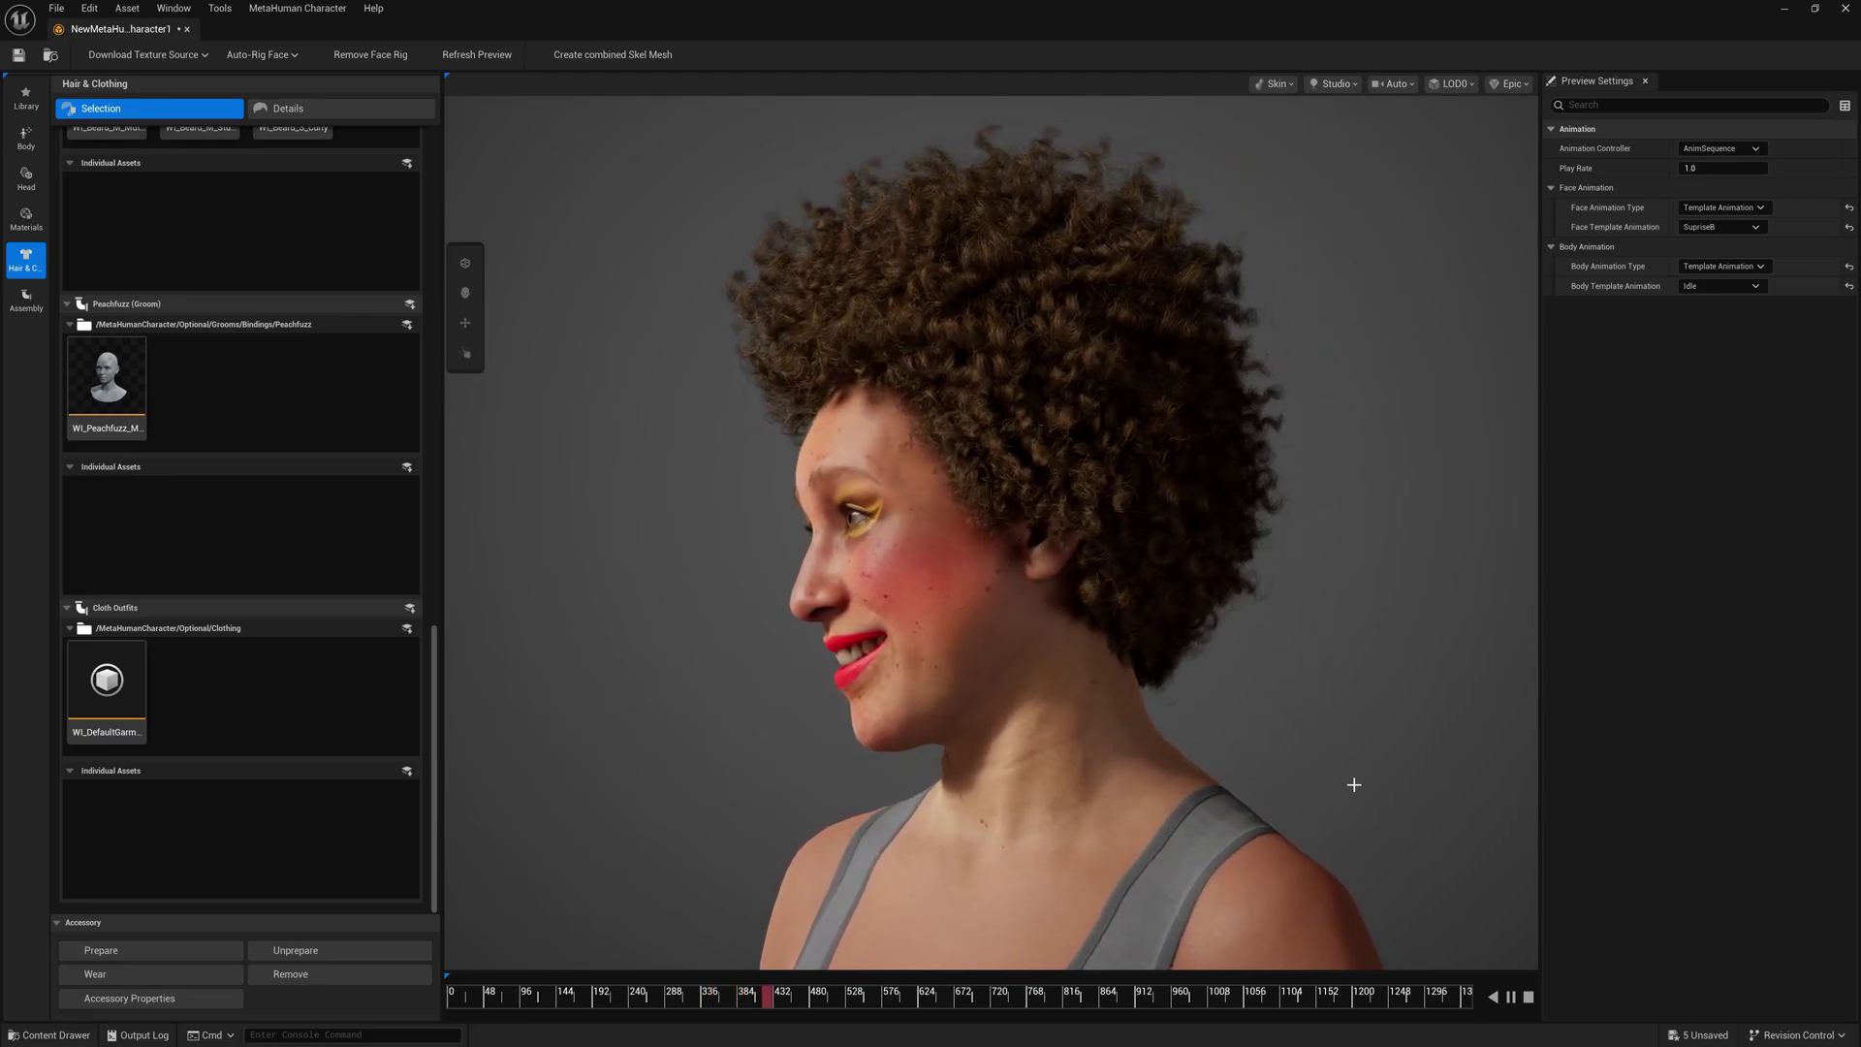
pyautogui.click(1511, 997)
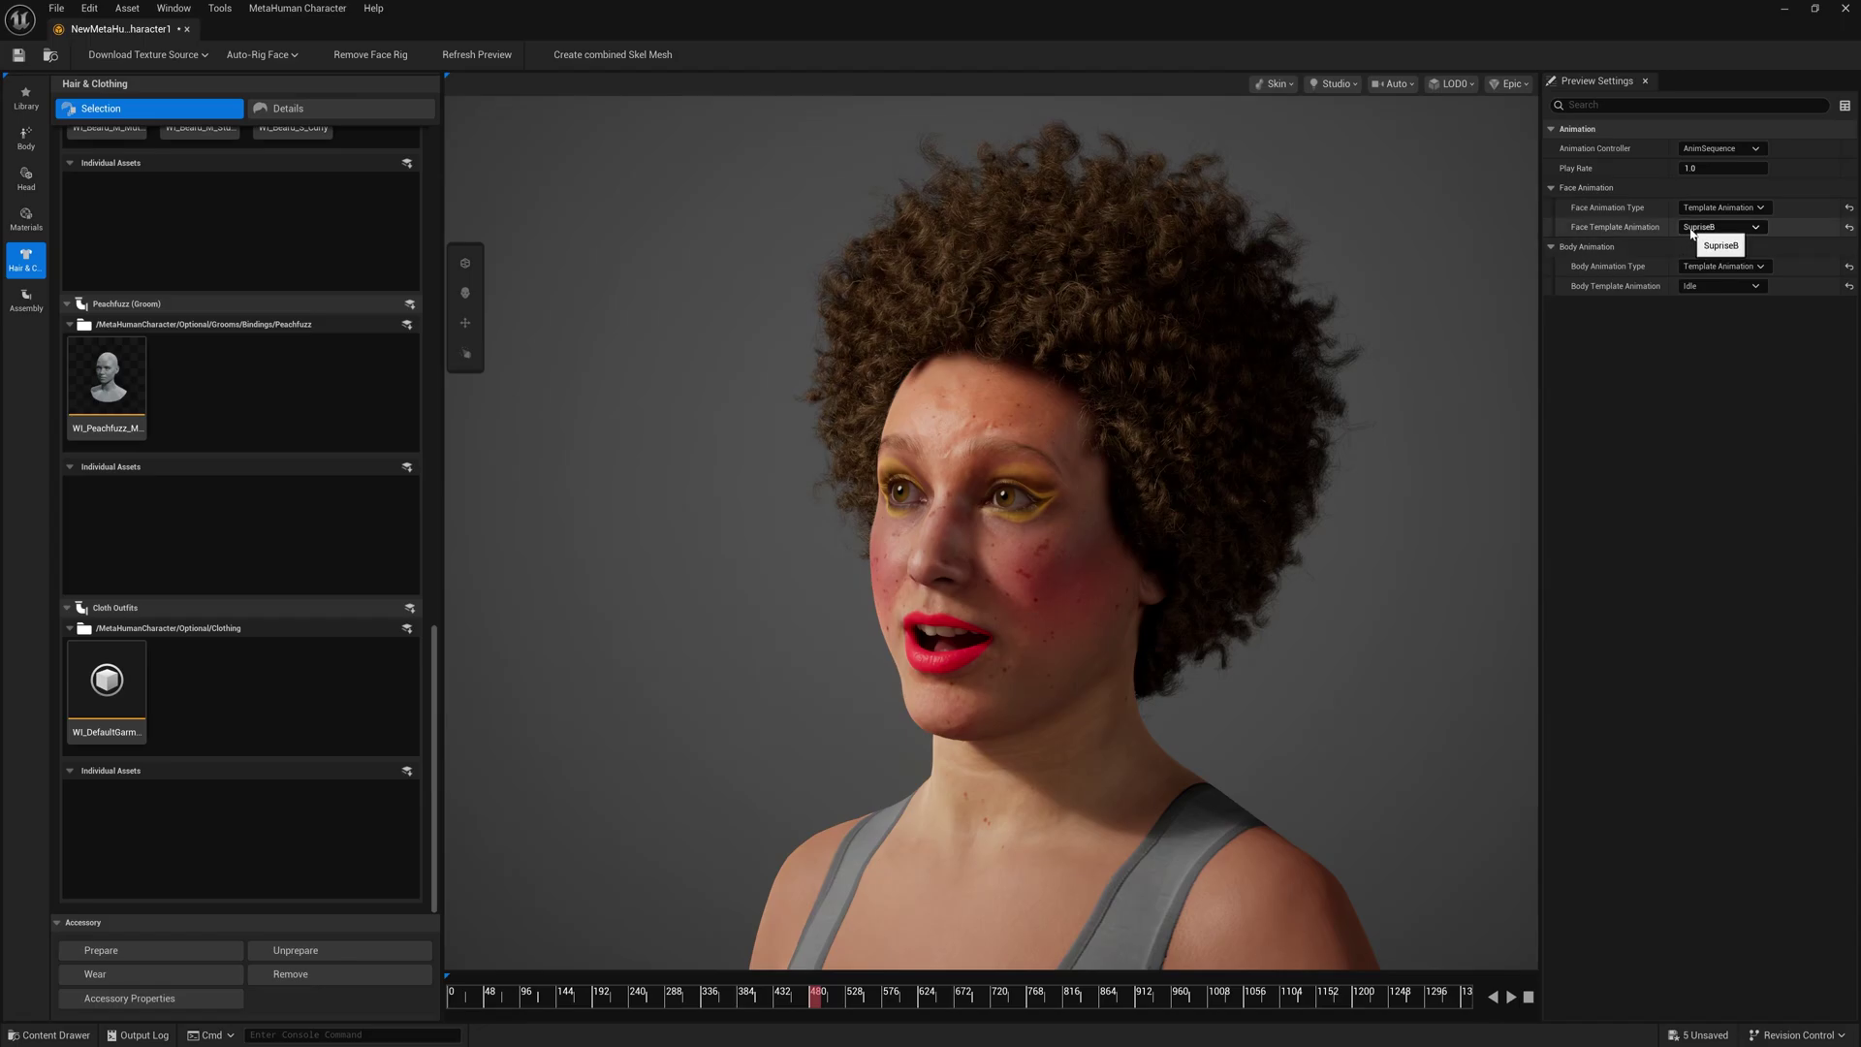
# Preview the HappyPose face template animation by playing it briefly and pausing
pyautogui.click(1692, 229)
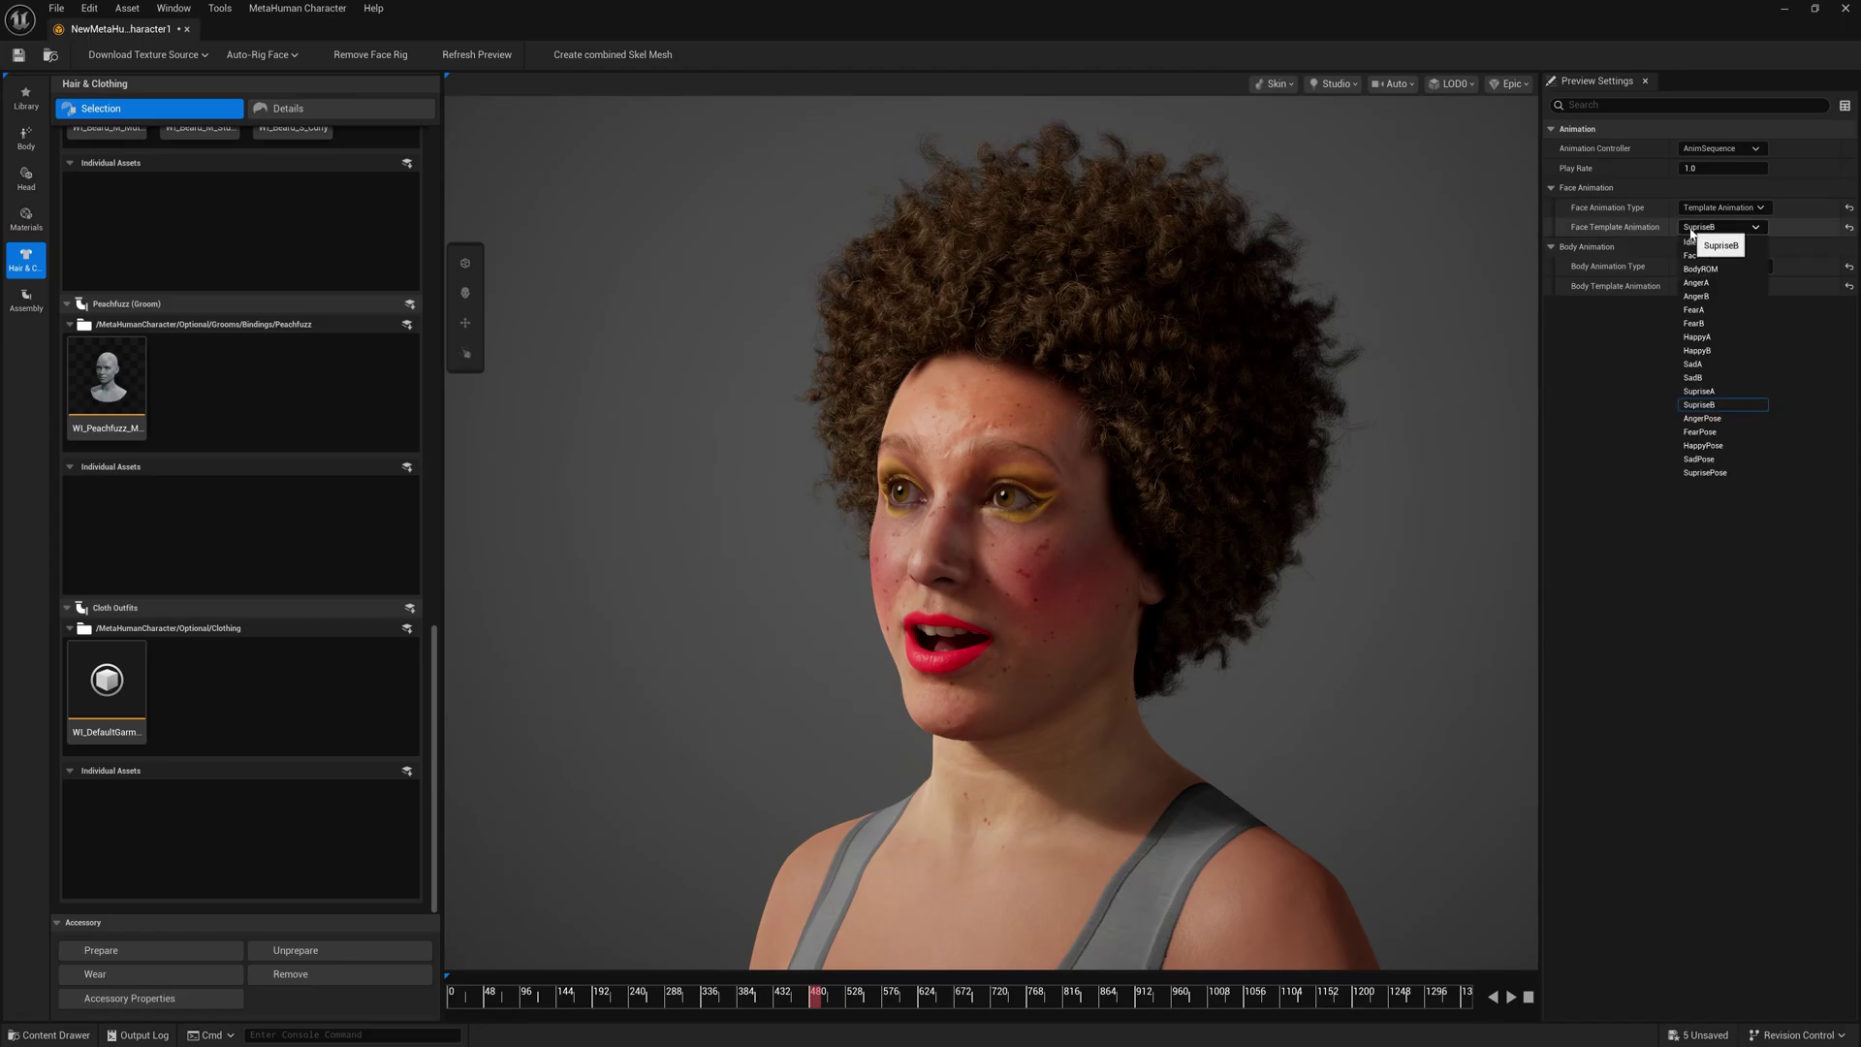
pyautogui.click(1703, 445)
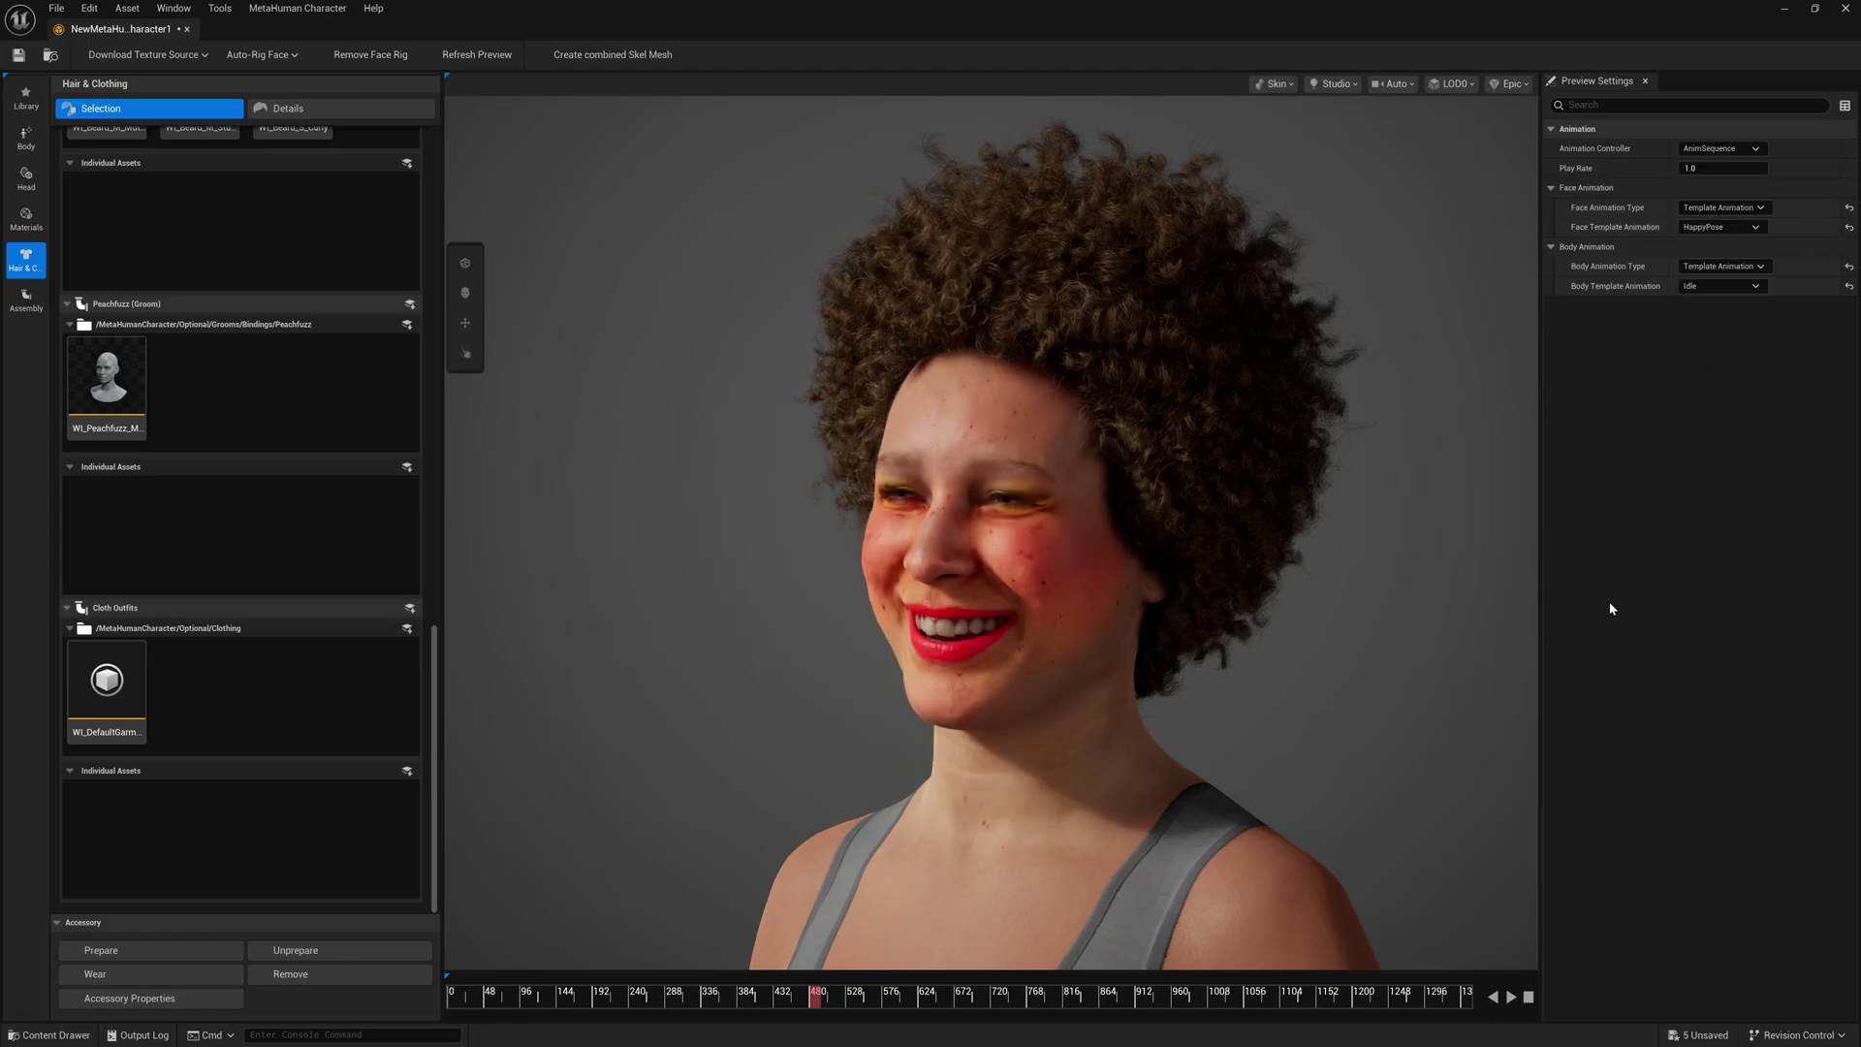
pyautogui.click(1508, 997)
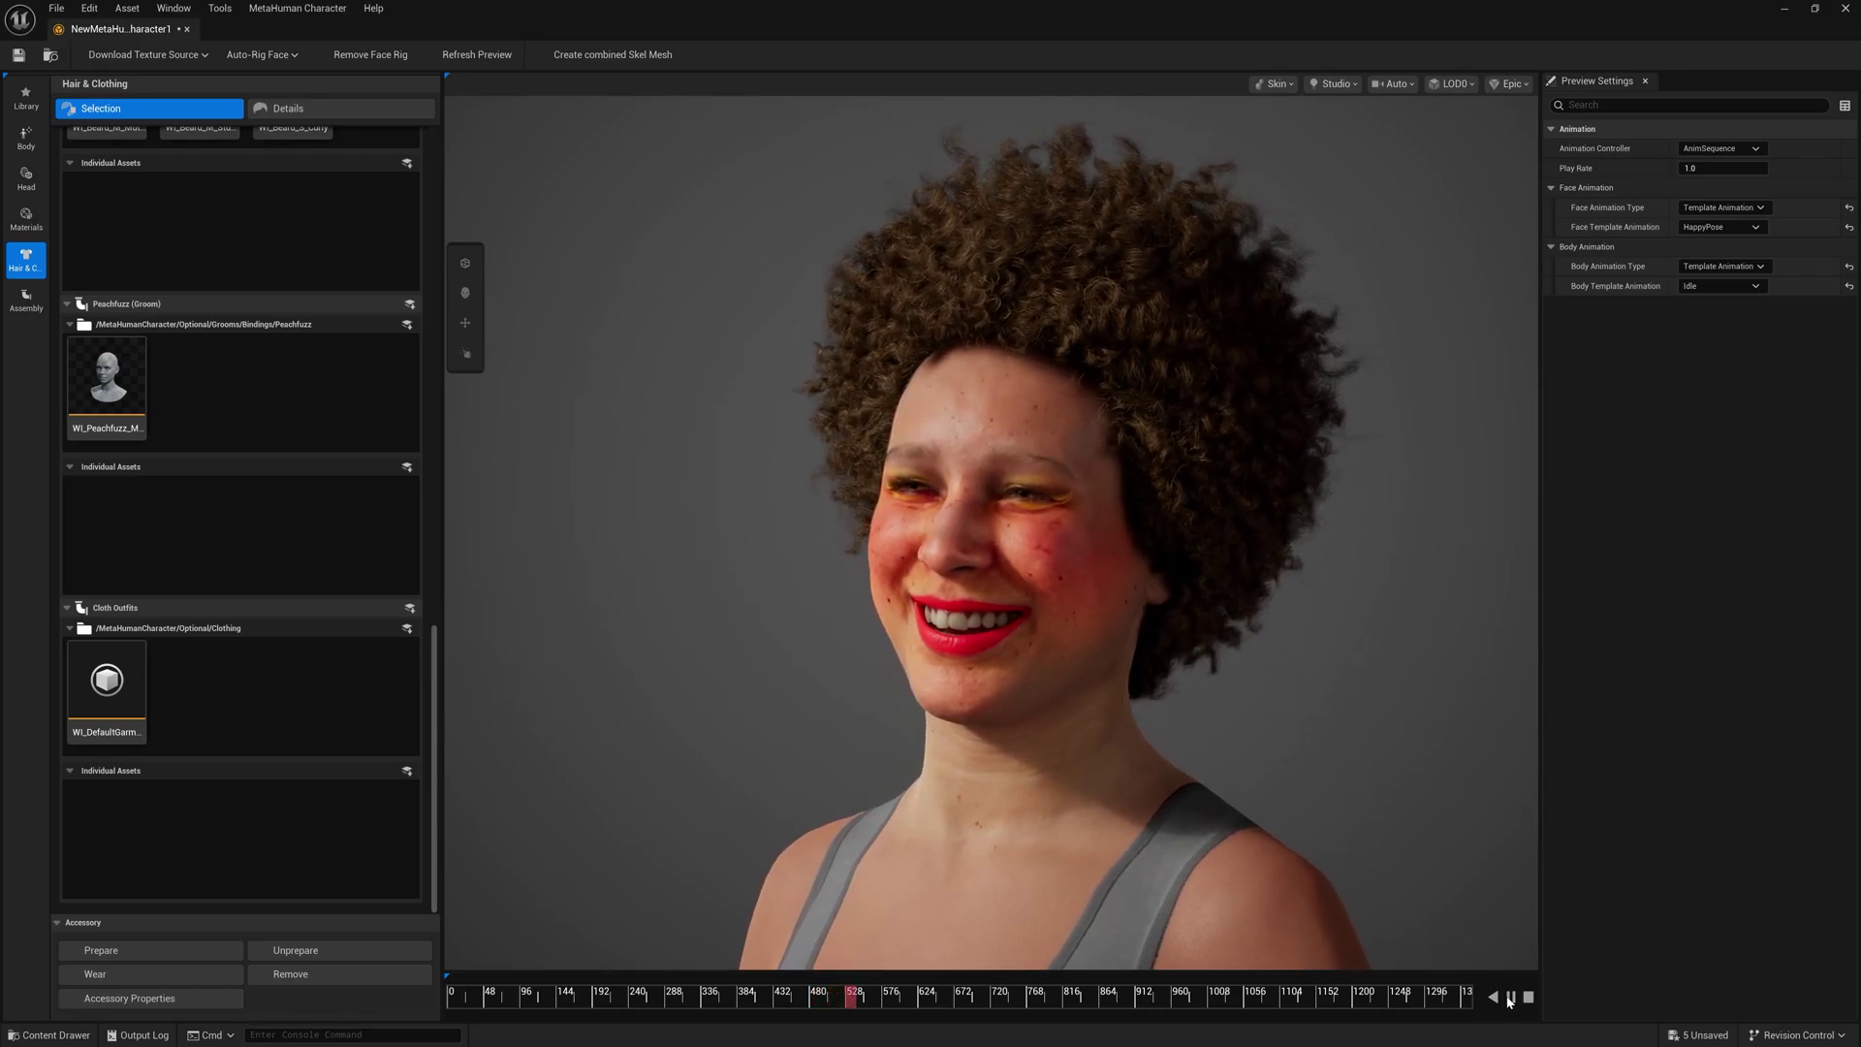
pyautogui.click(1508, 998)
# Set the face template animation back to Idle, play the preview and scrub the timeline back to just before frame 384
pyautogui.click(1731, 229)
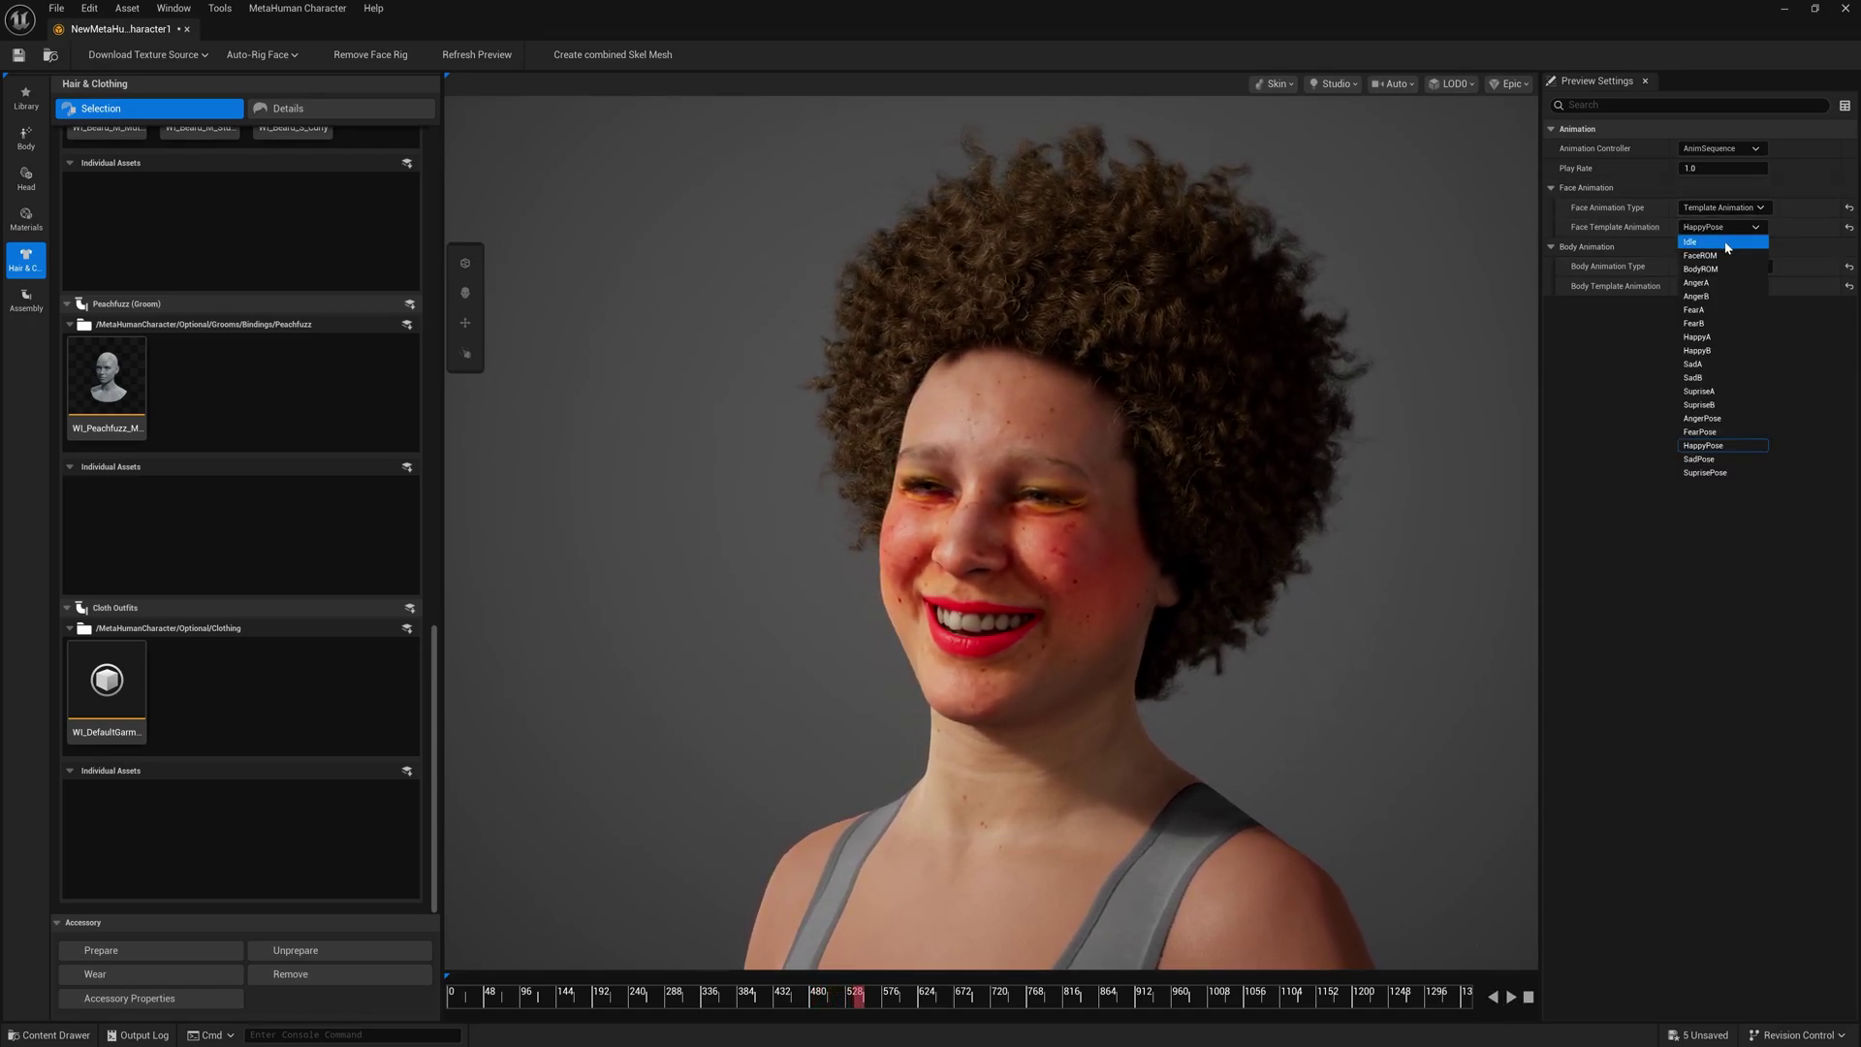
pyautogui.click(1725, 242)
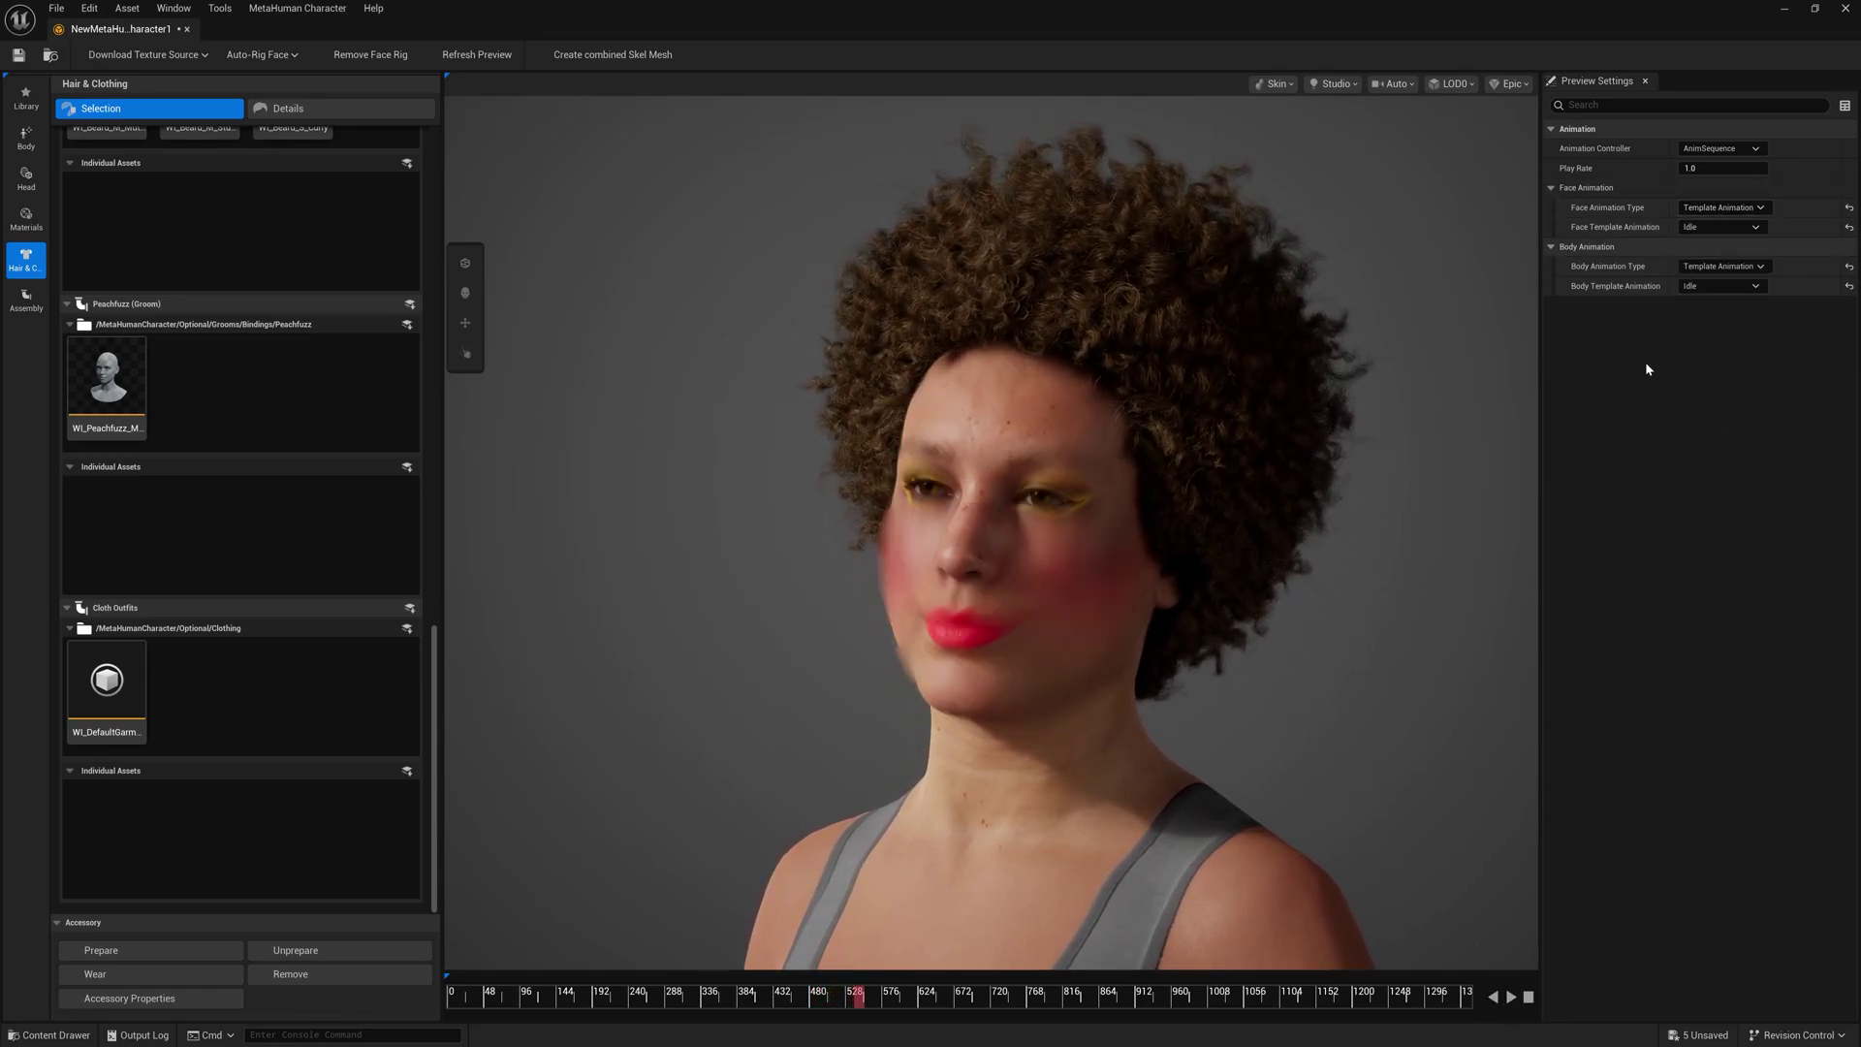
pyautogui.click(1508, 997)
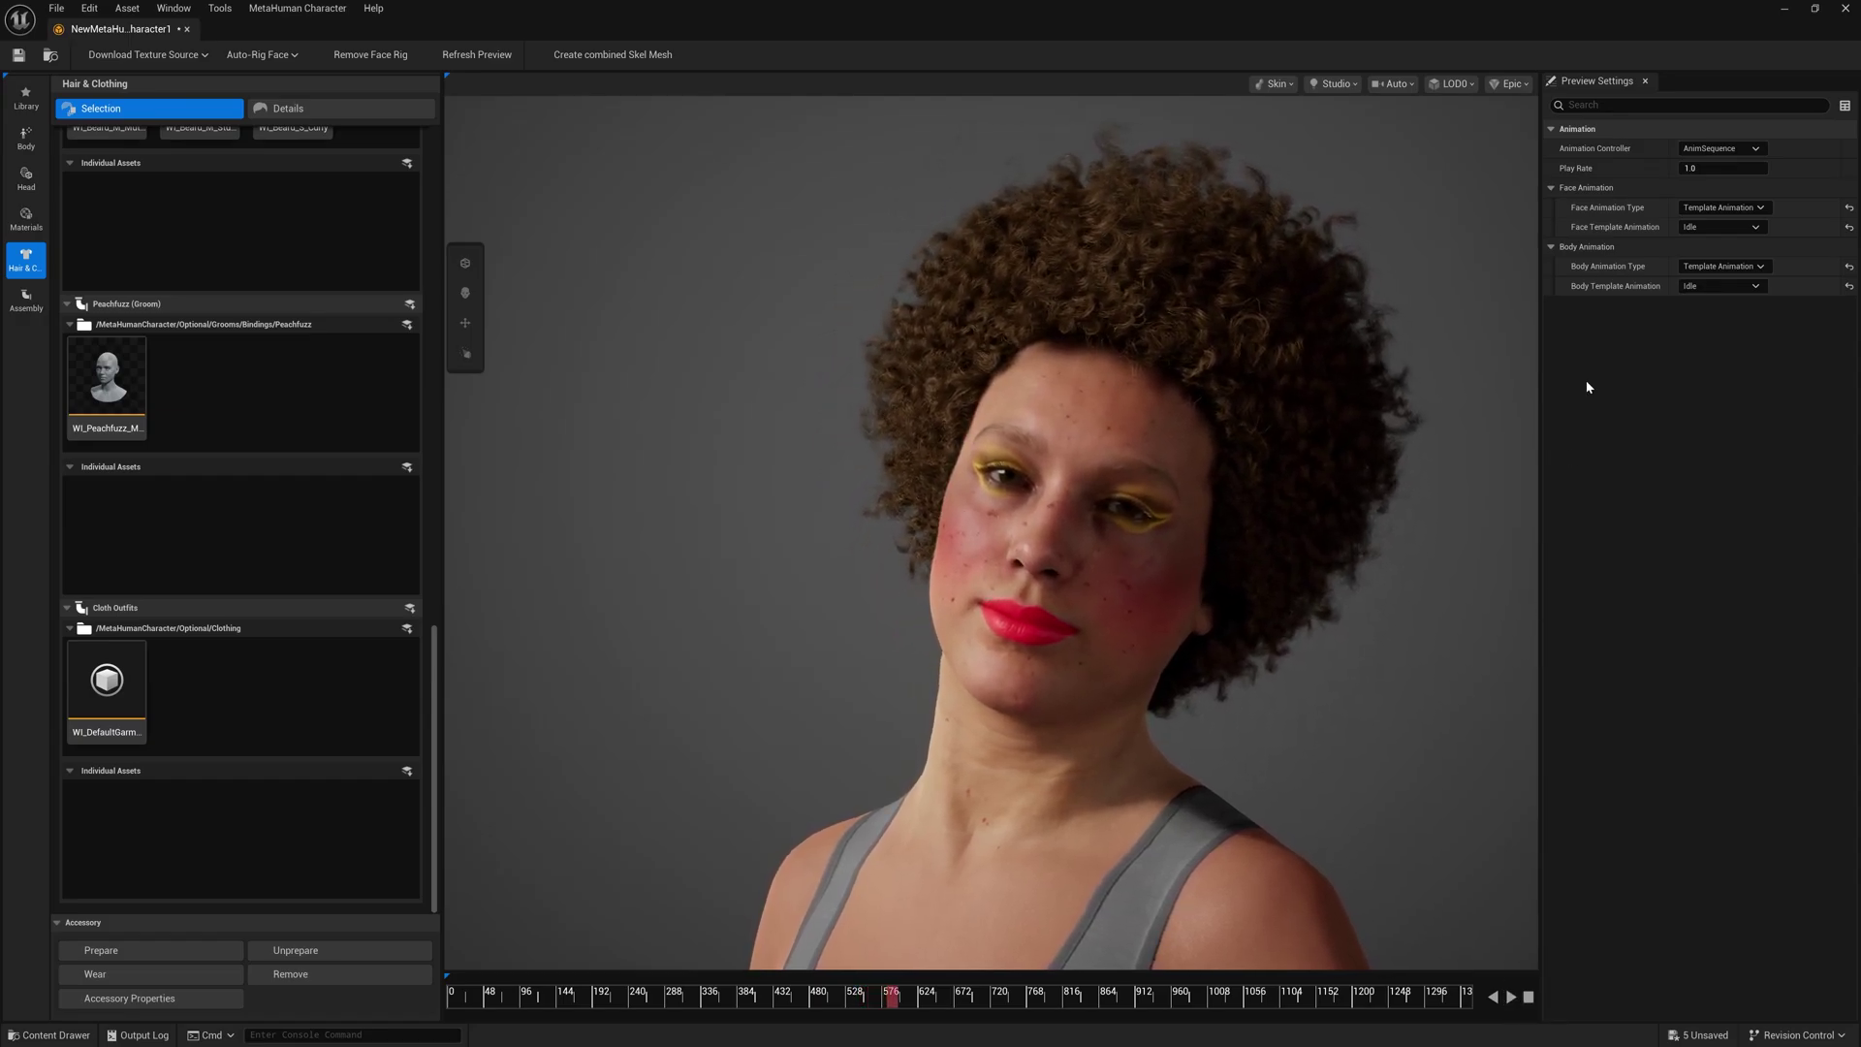
pyautogui.click(1701, 284)
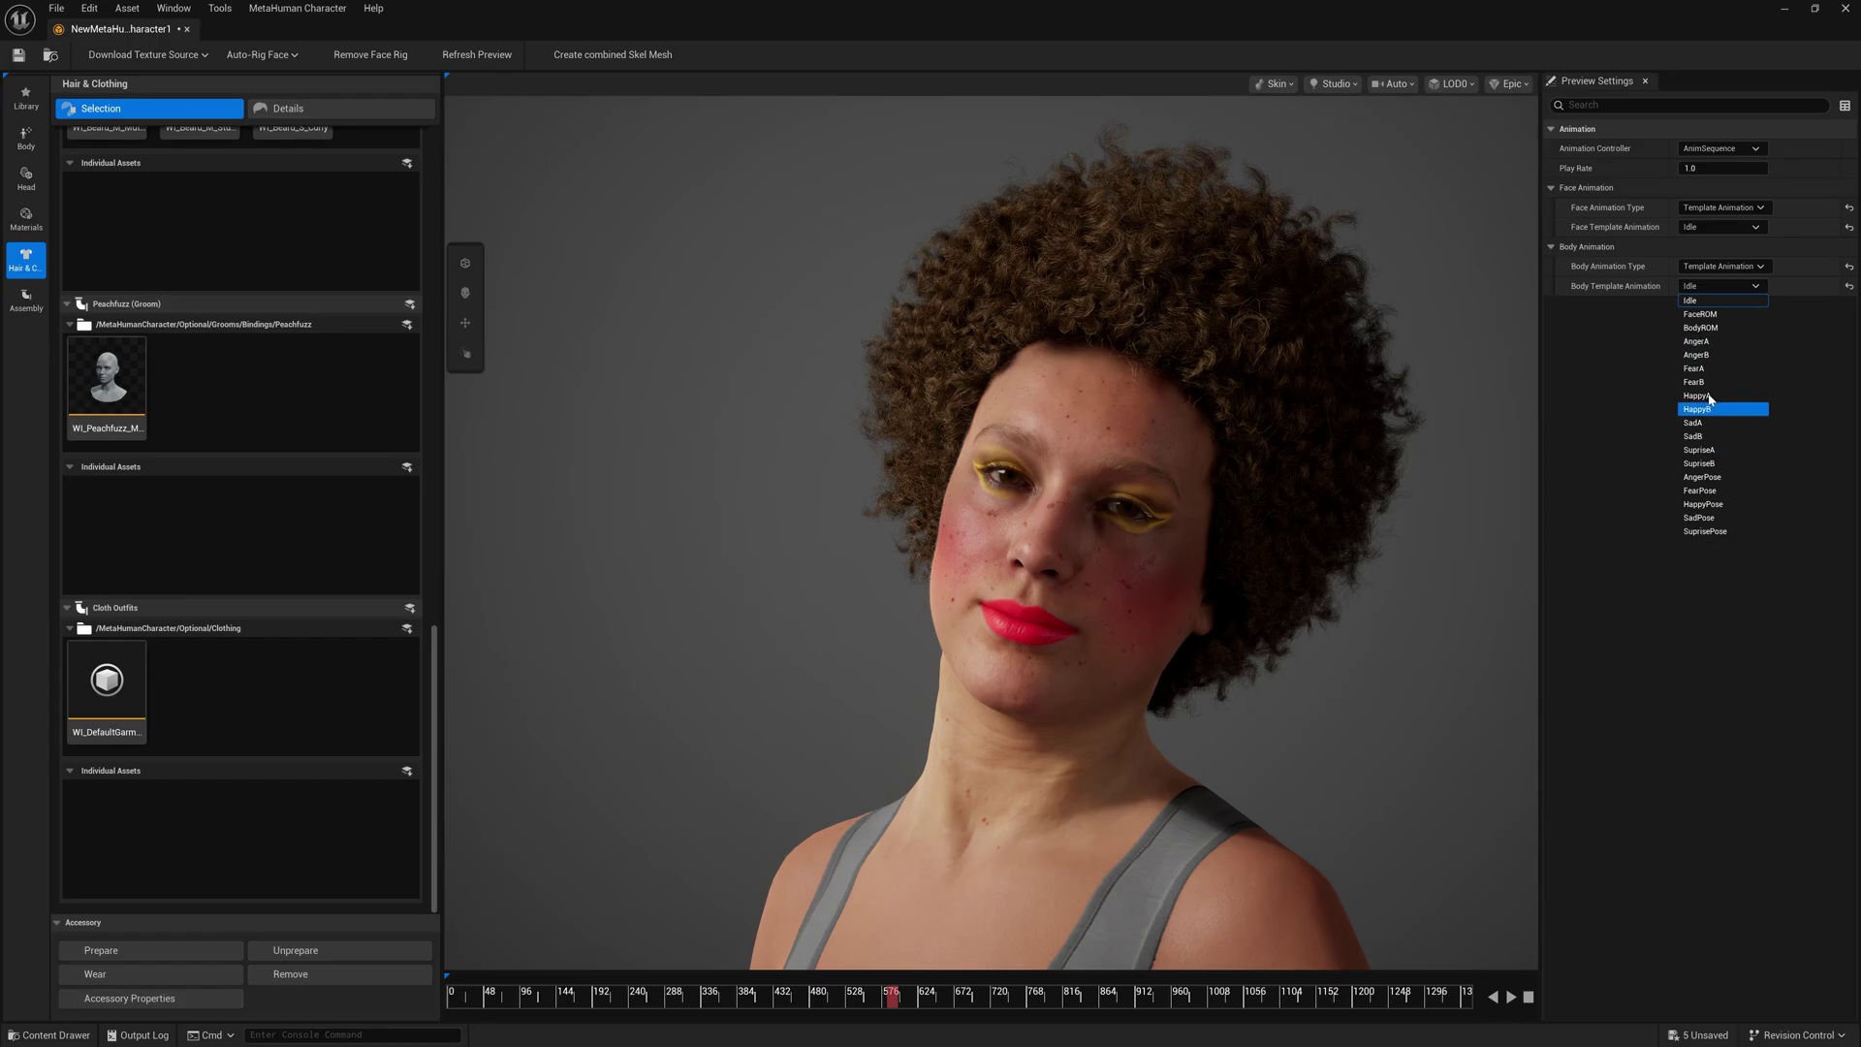
pyautogui.click(1681, 695)
pyautogui.moveTo(1394, 990); pyautogui.dragTo(739, 998)
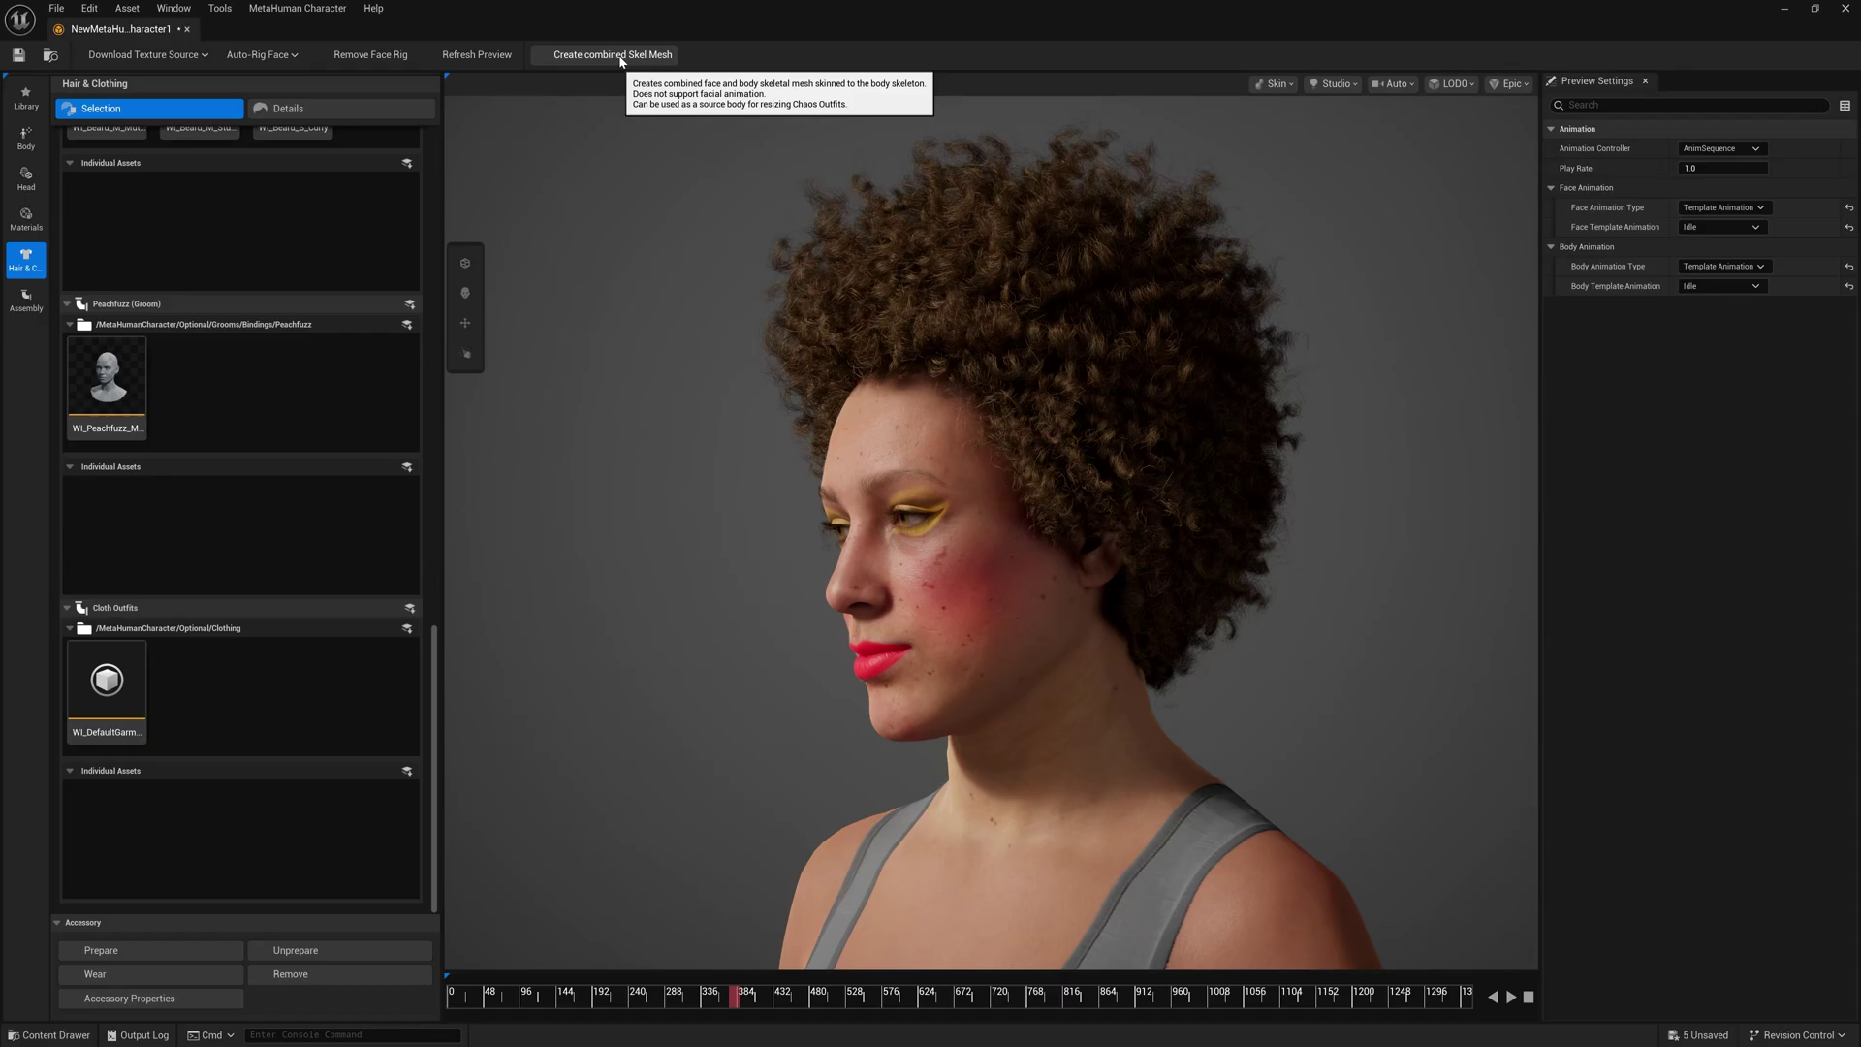
# Preview the character with the Clay and Topology preview materials, and return to the Skin material
pyautogui.moveTo(735, 249); pyautogui.dragTo(940, 250)
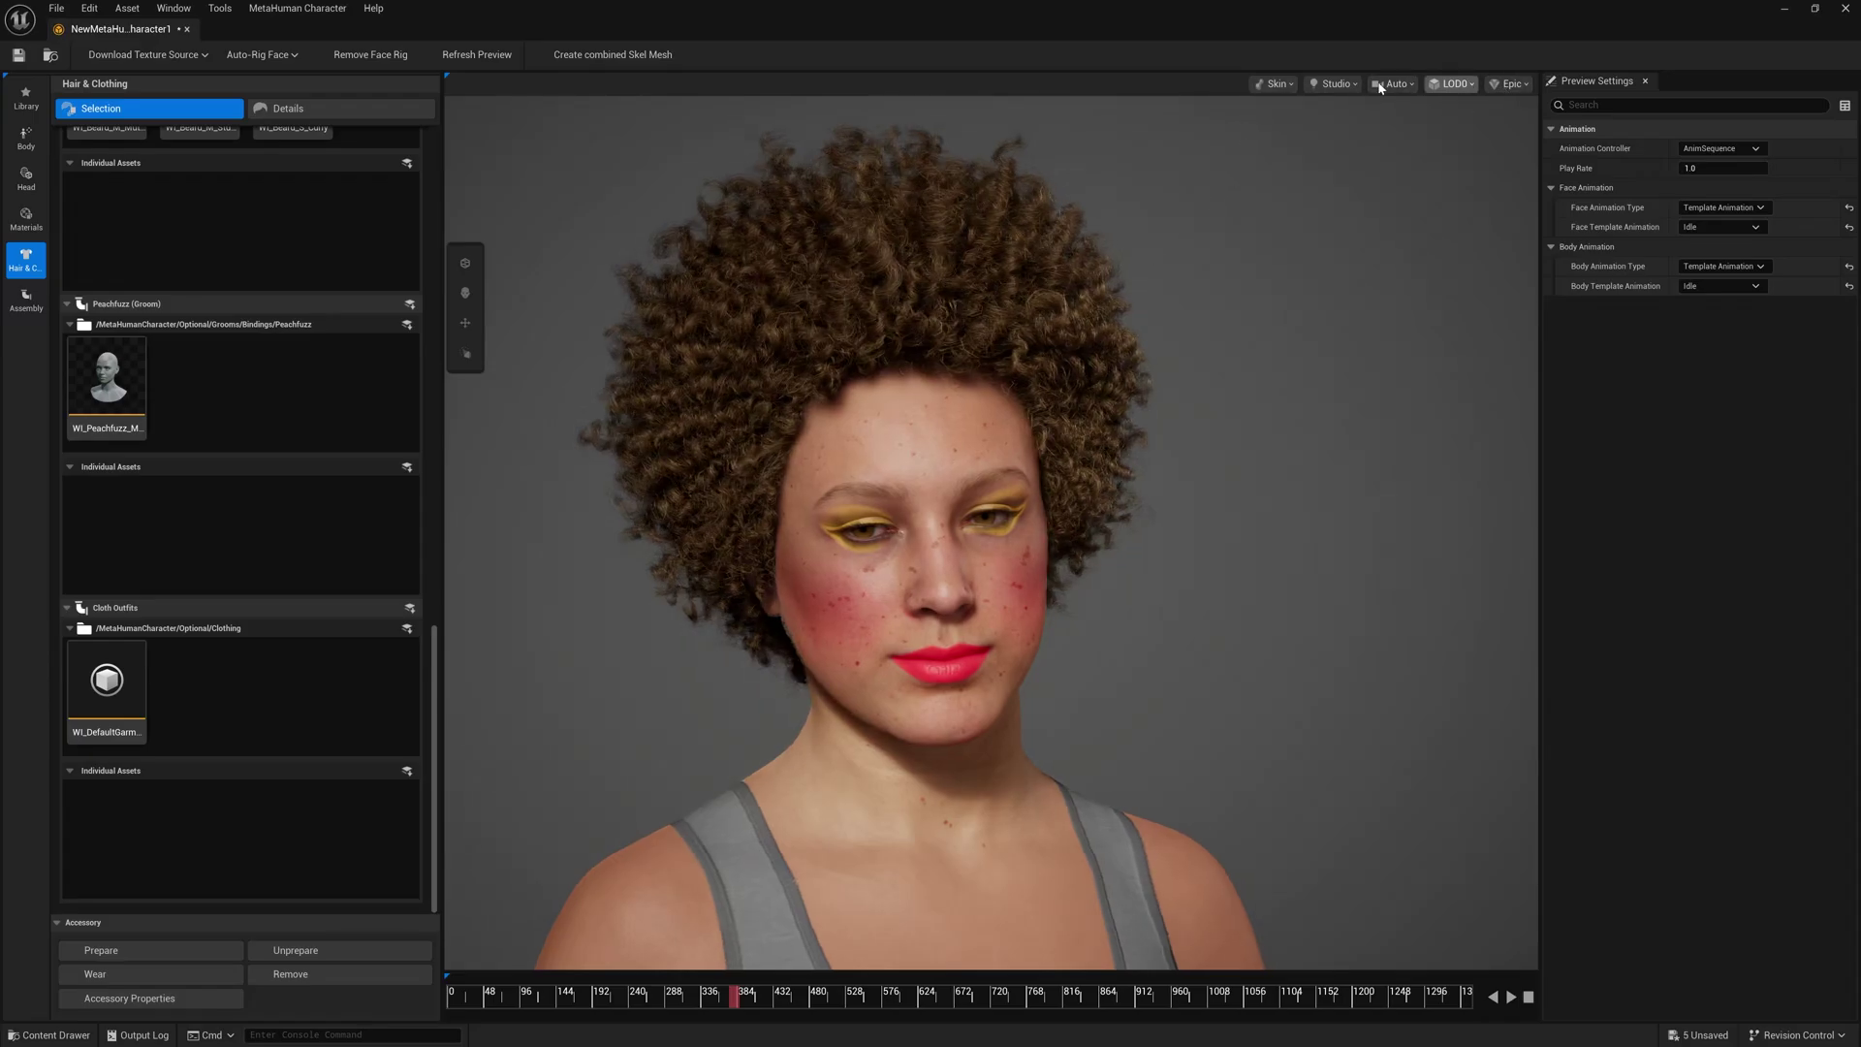
pyautogui.click(1275, 83)
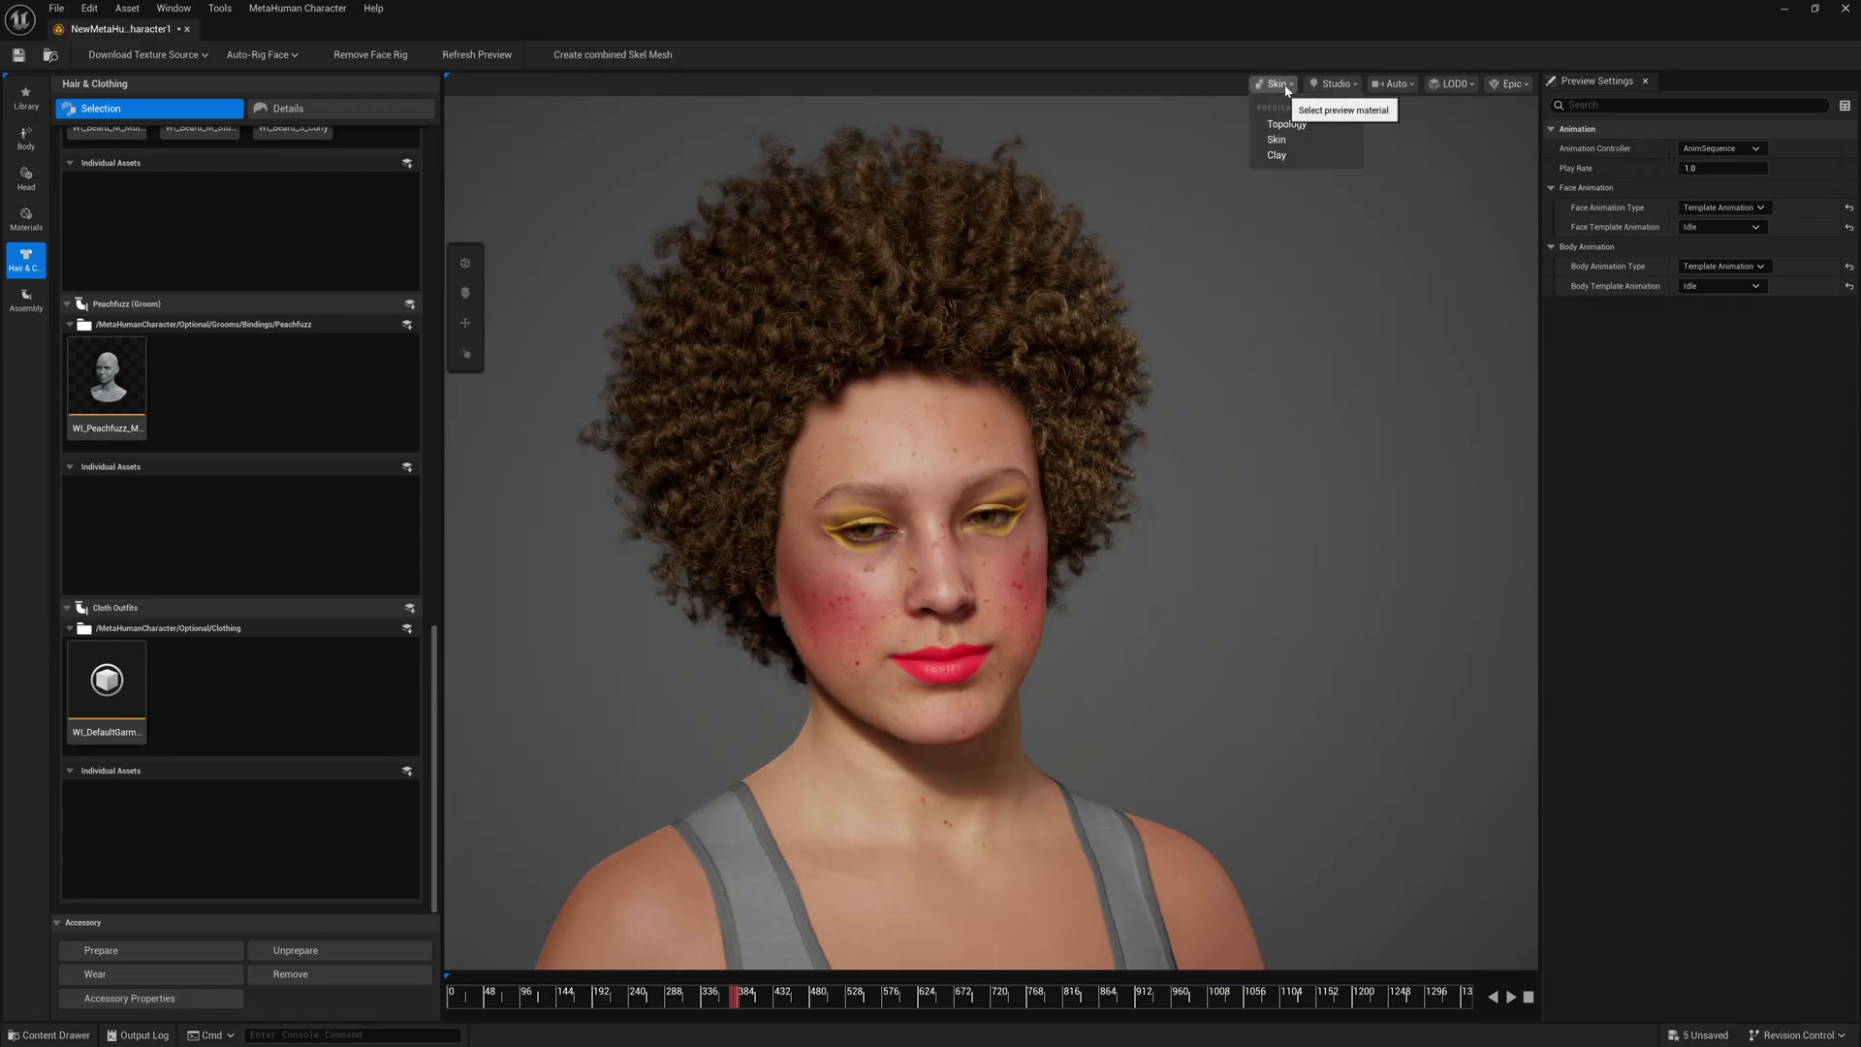
pyautogui.click(1285, 157)
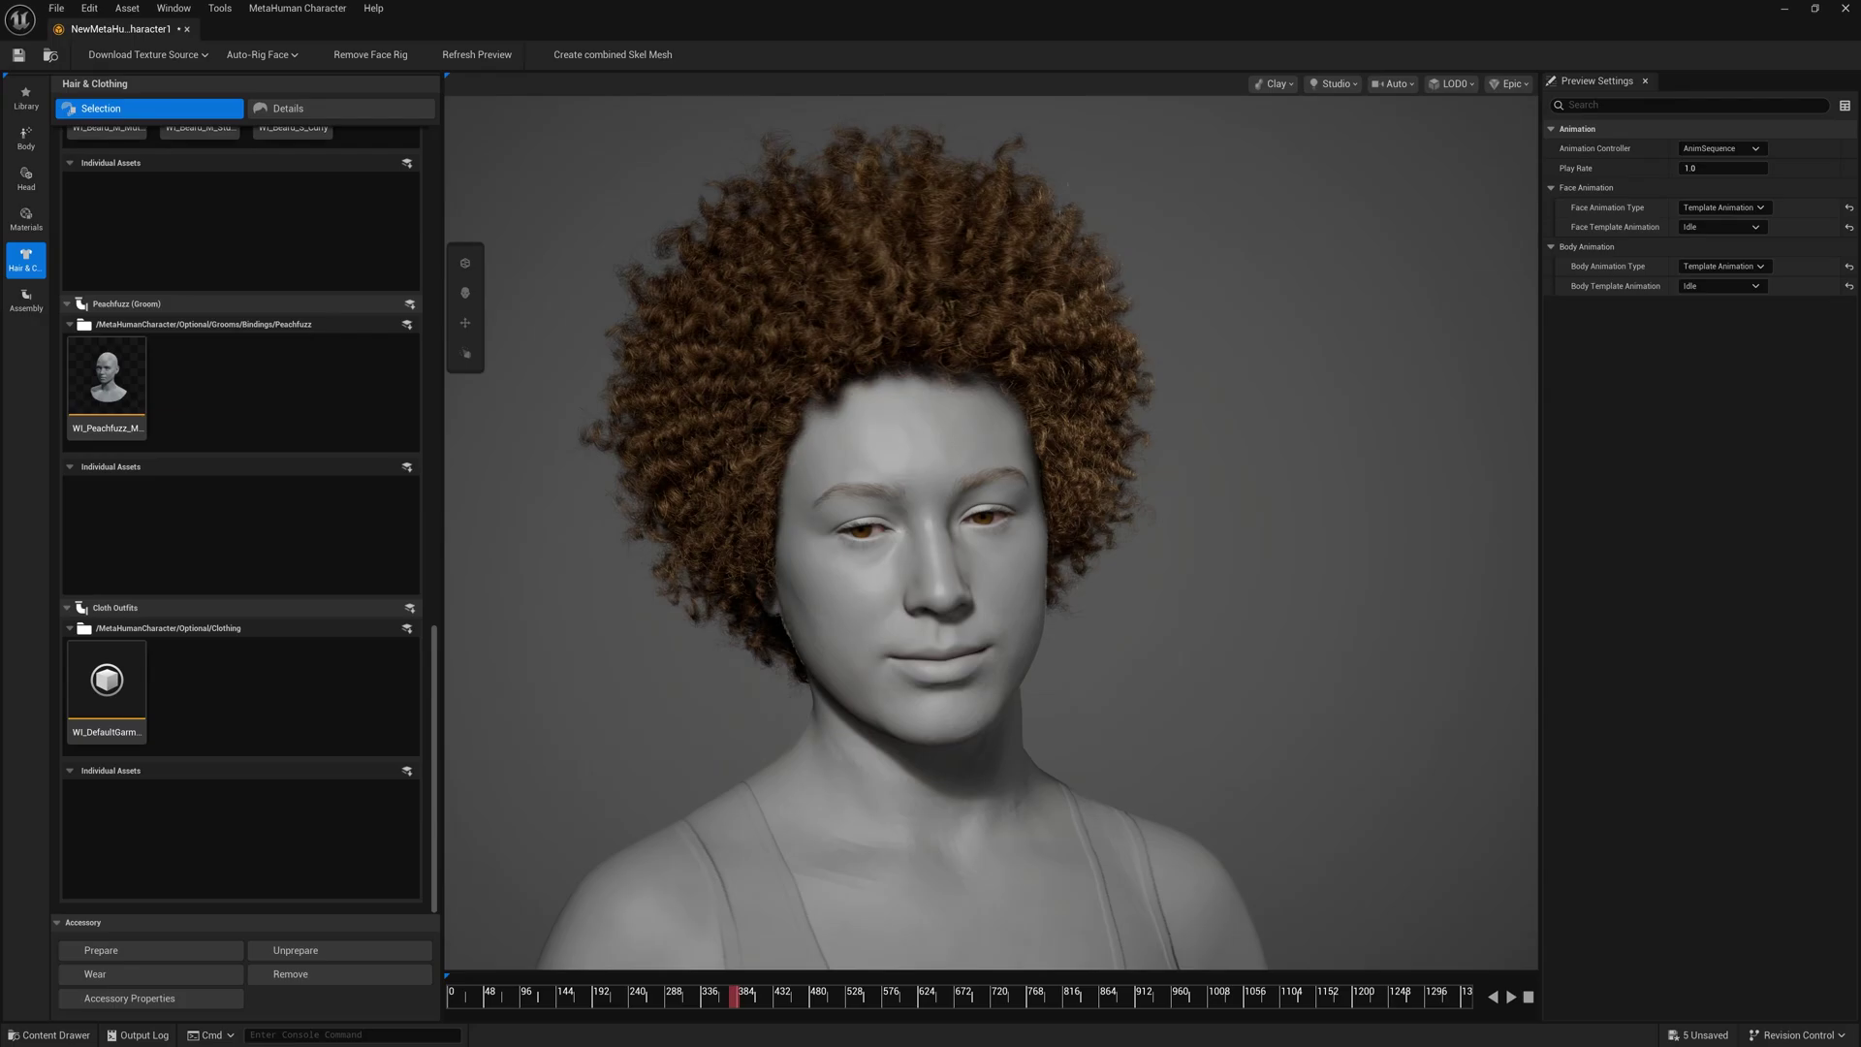
pyautogui.click(1274, 83)
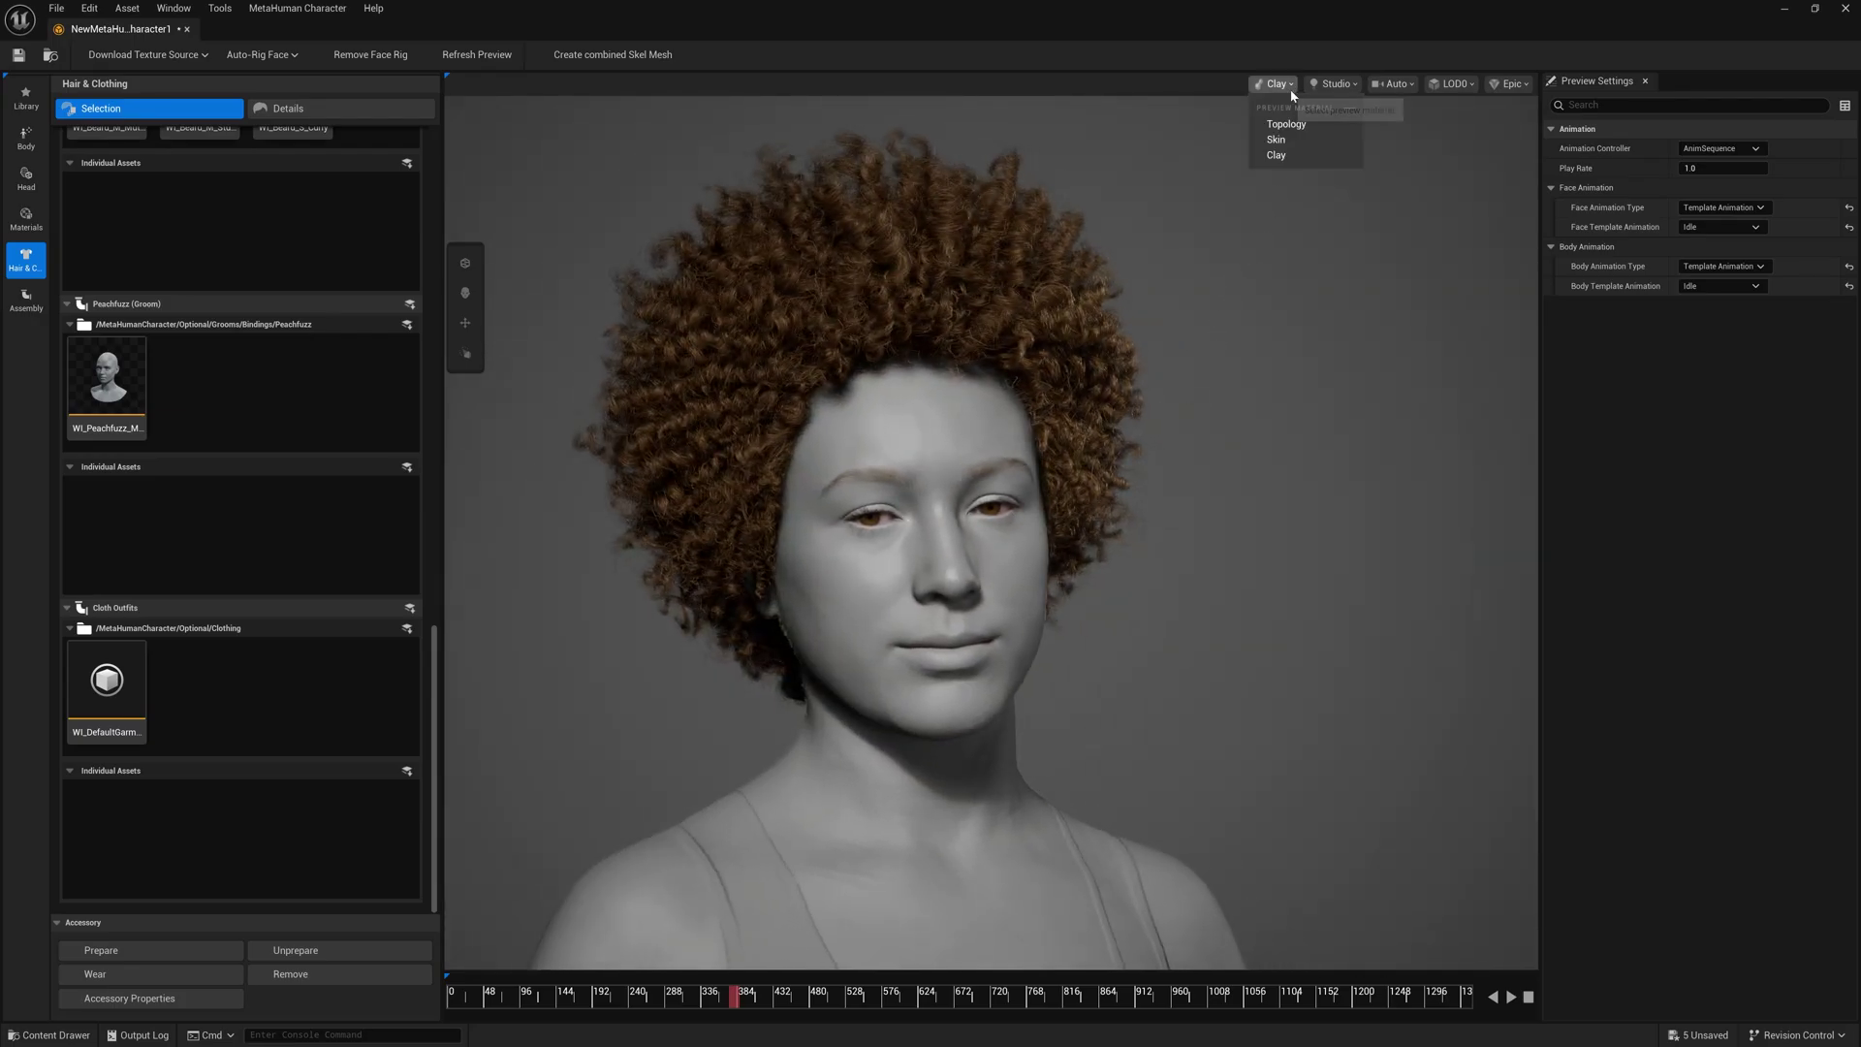
pyautogui.click(1289, 122)
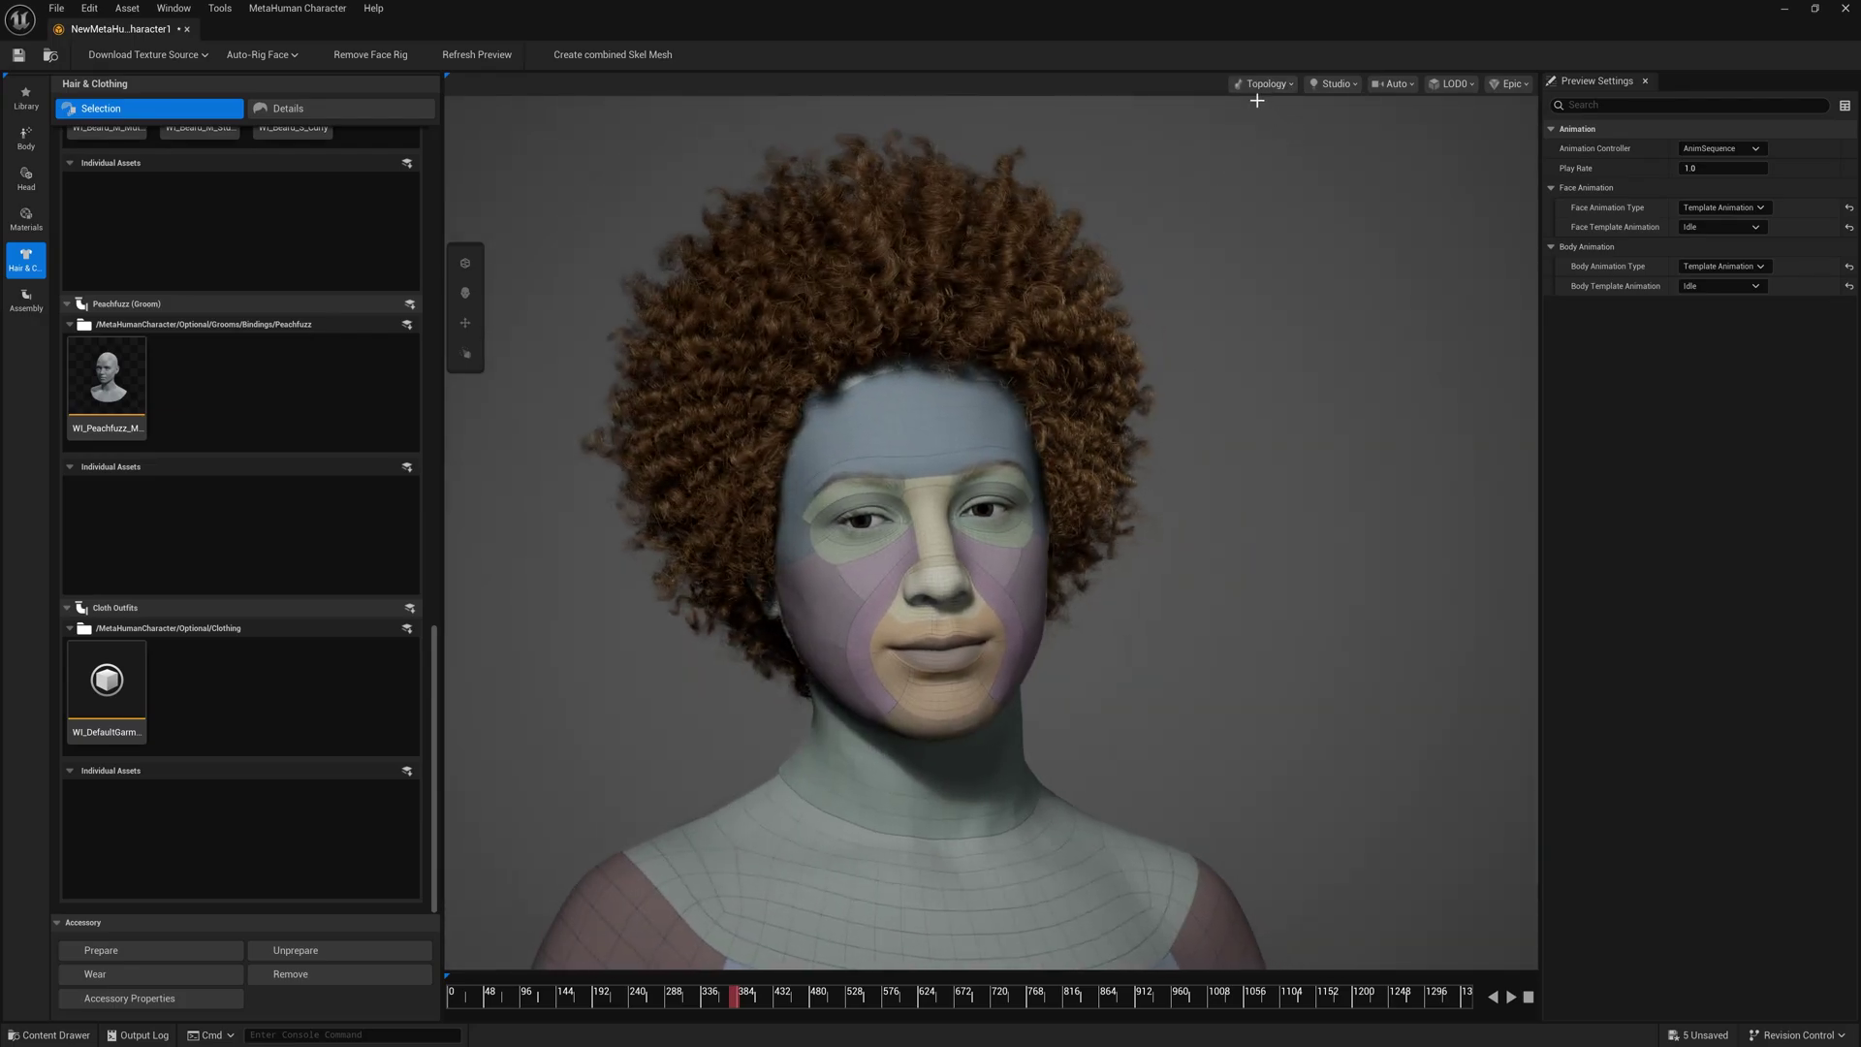
pyautogui.click(1260, 84)
pyautogui.click(1256, 141)
# Switch the viewport lighting to Red Lantern, rotate the light rig slightly and inspect the character from several angles
pyautogui.click(1338, 86)
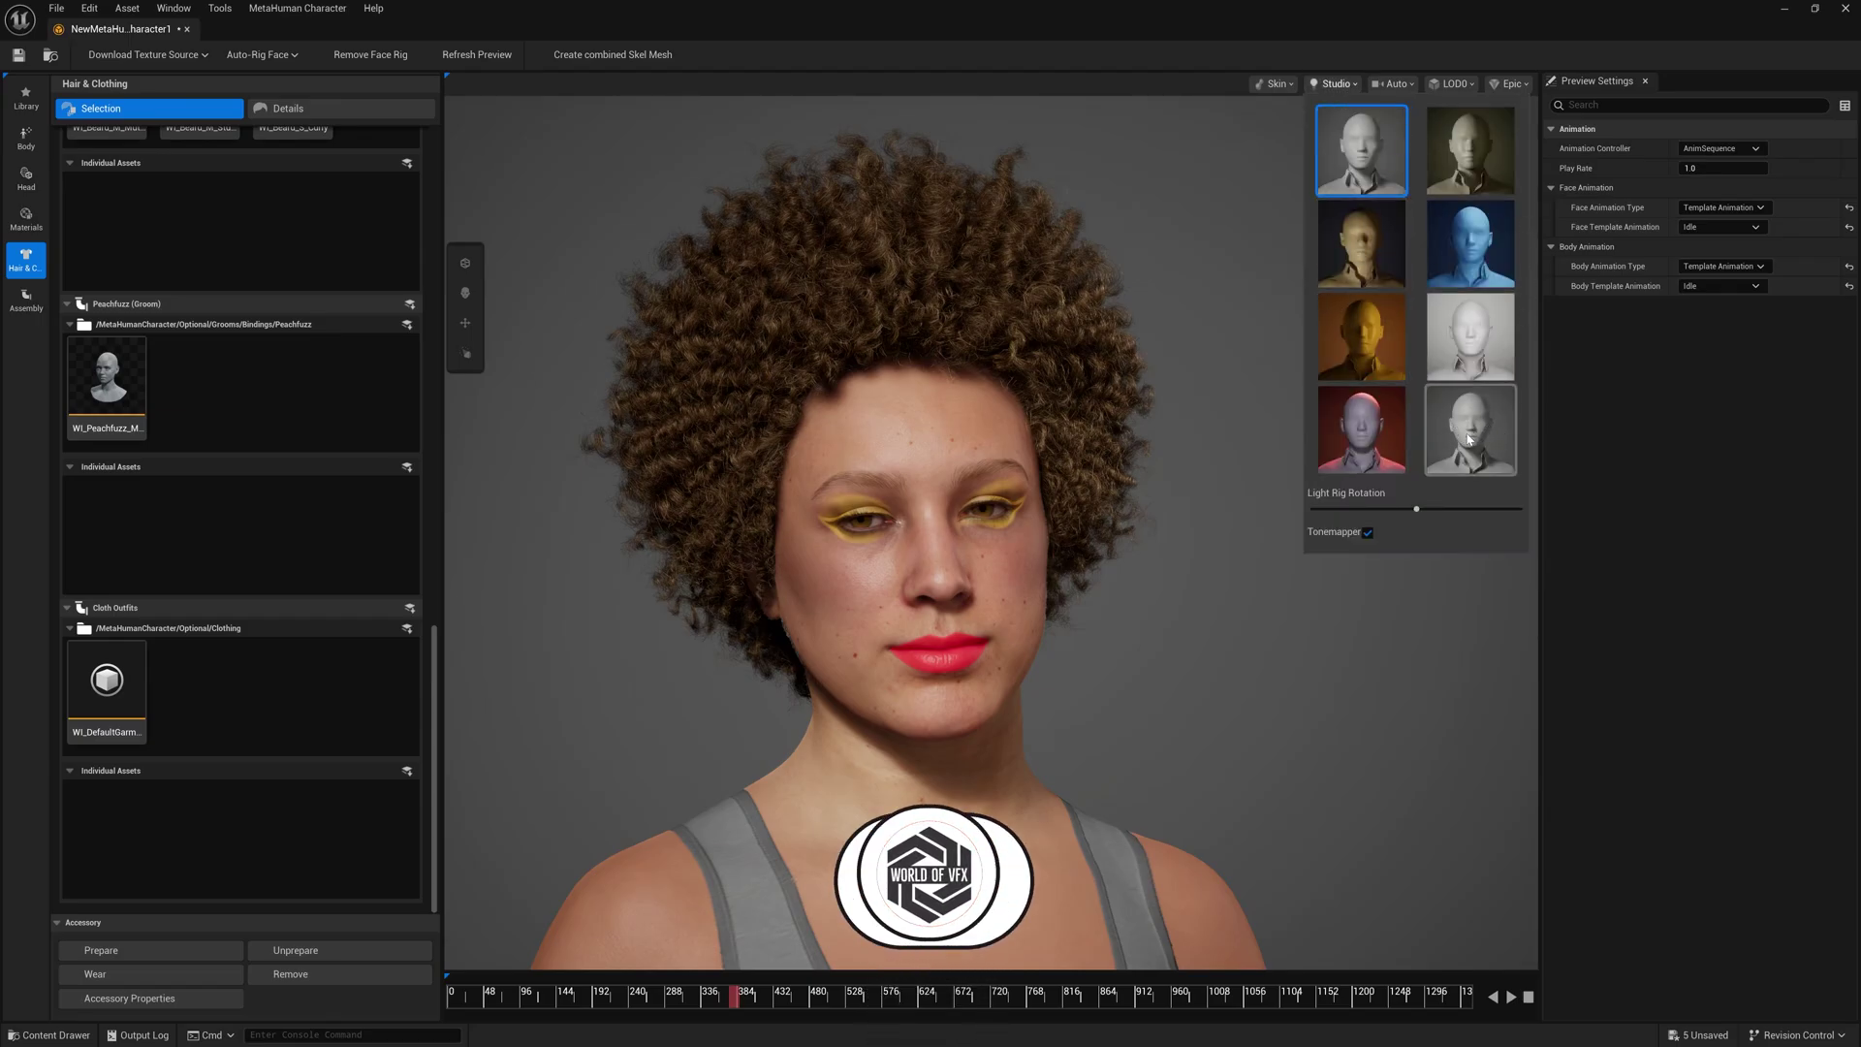
pyautogui.click(1378, 445)
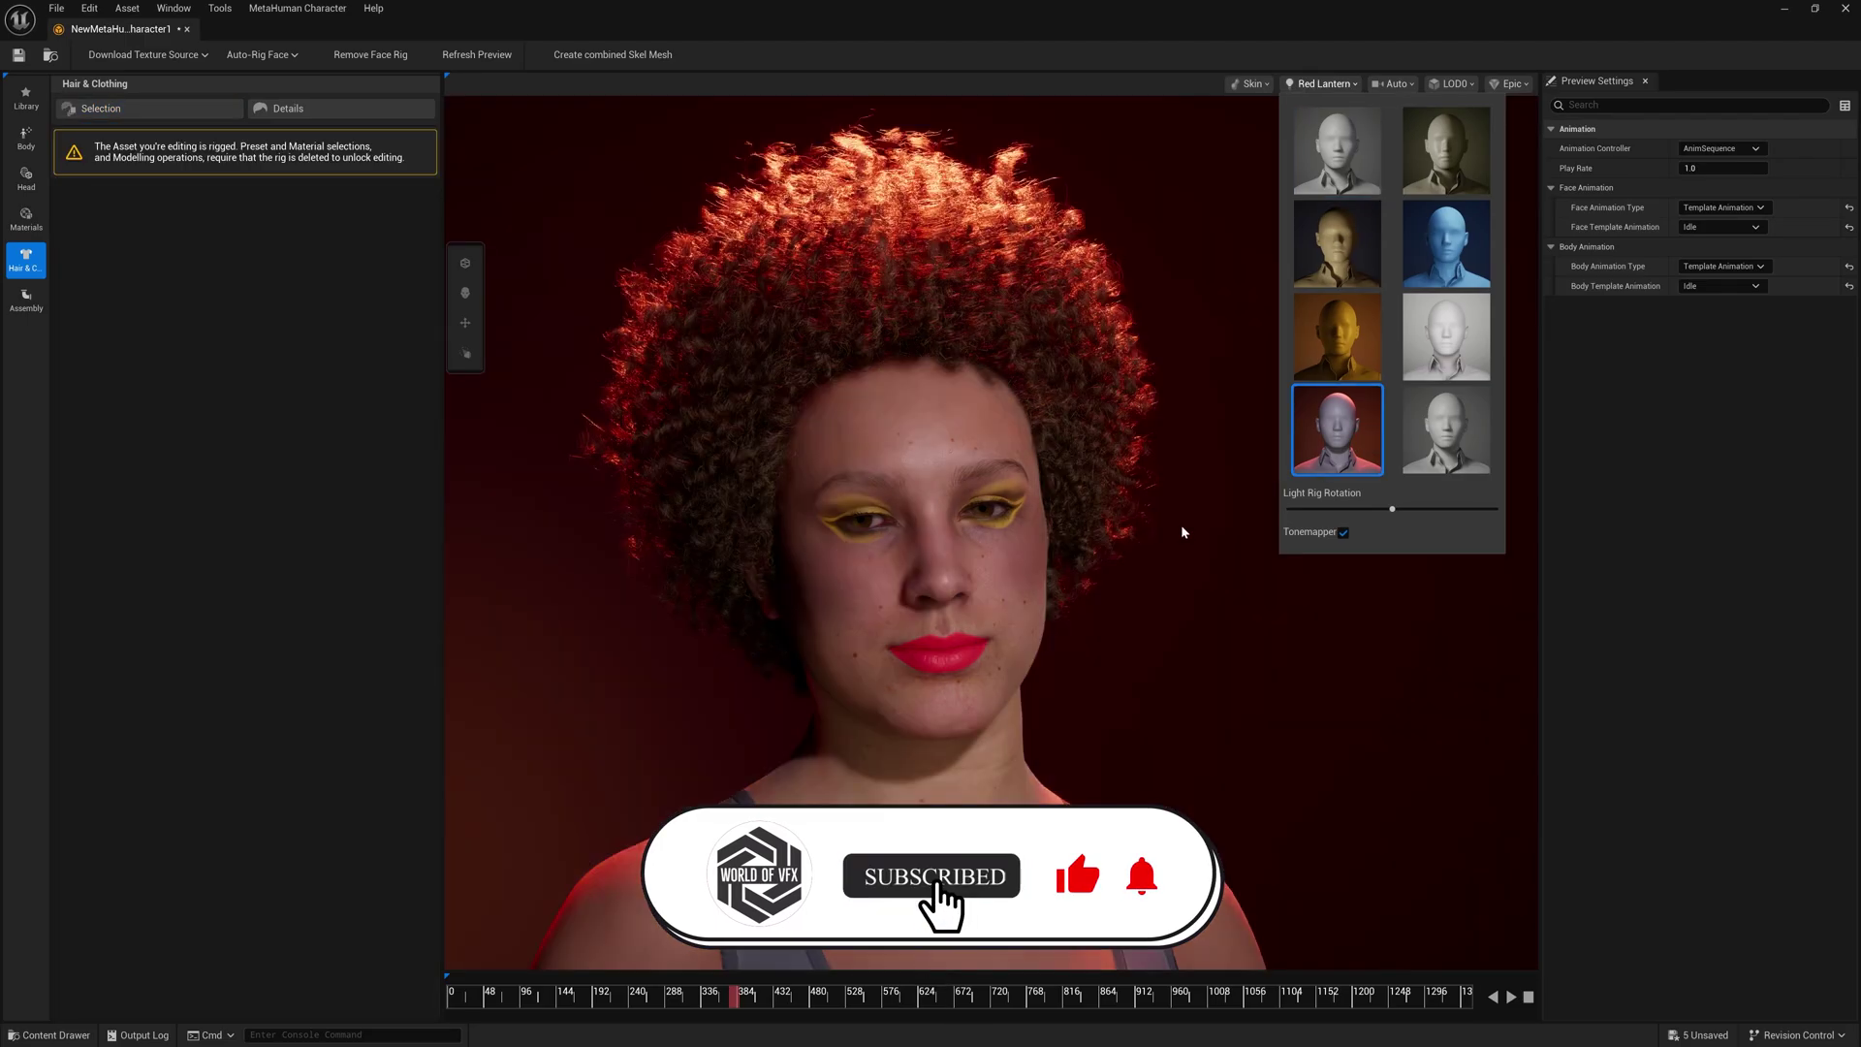
pyautogui.click(1183, 531)
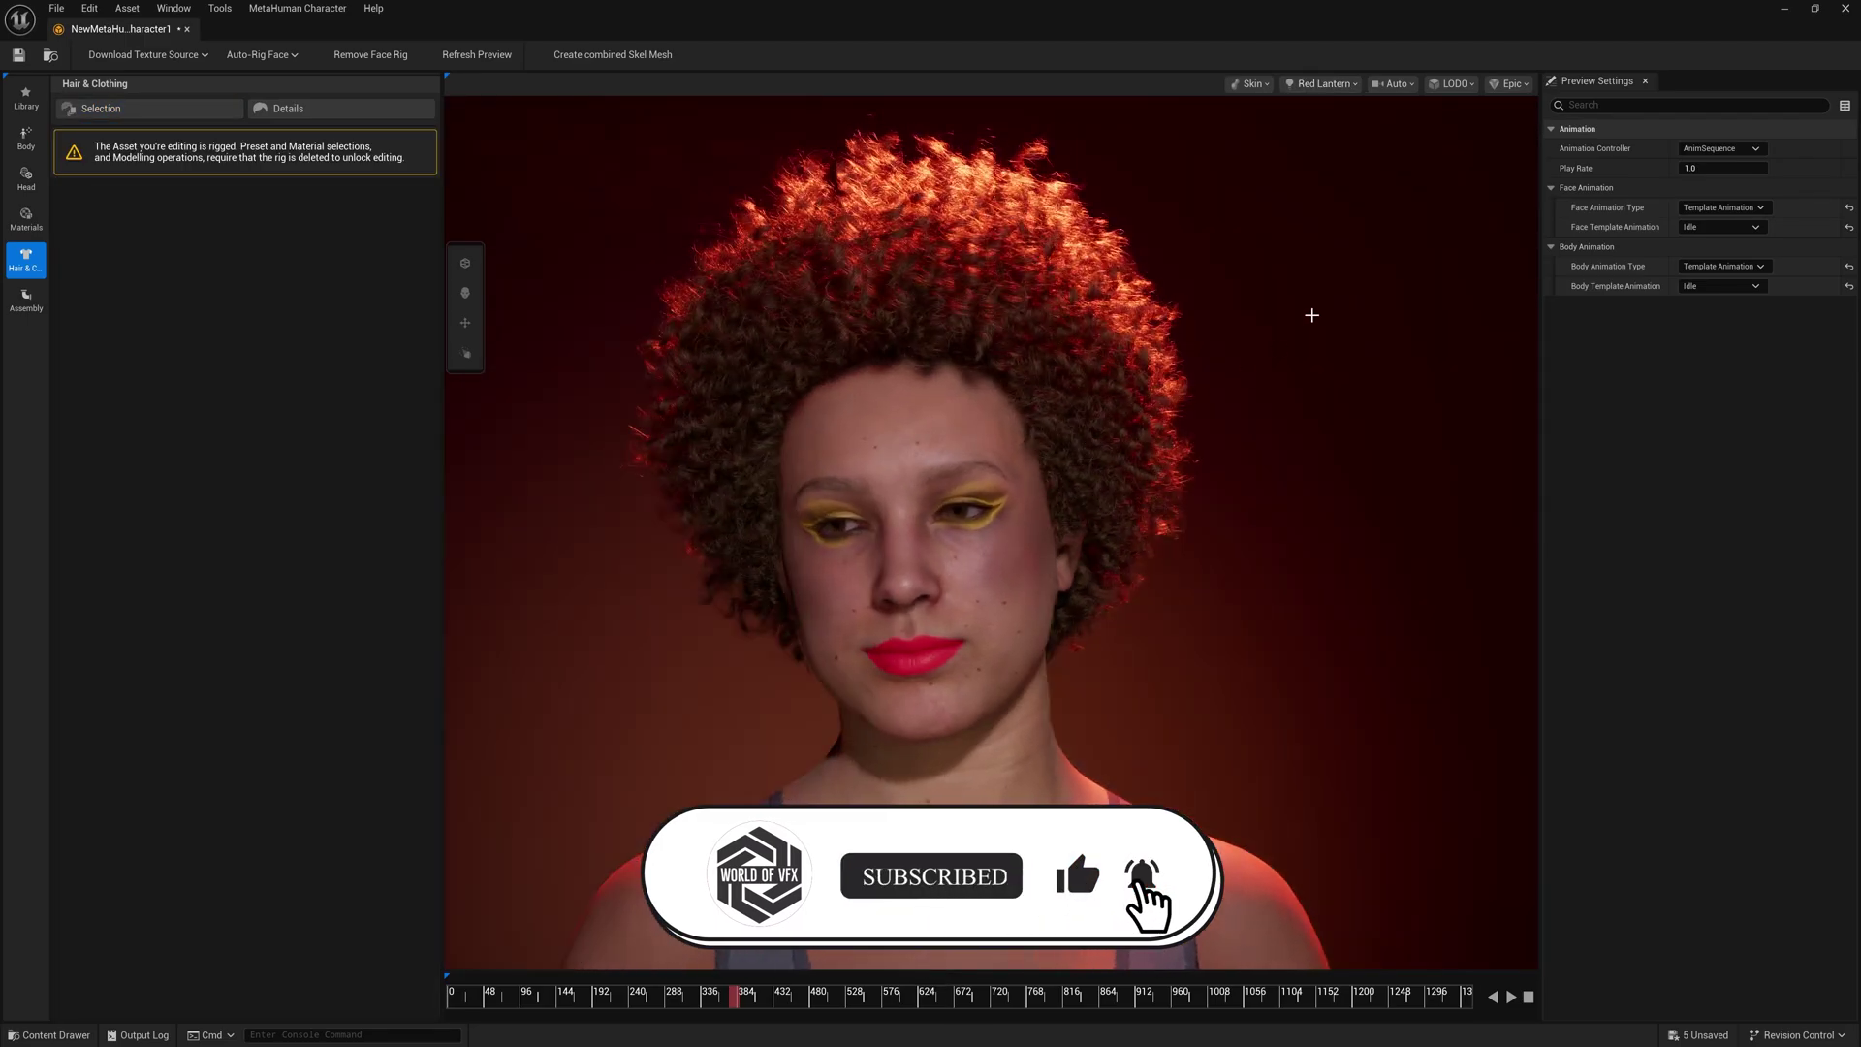
pyautogui.click(1320, 83)
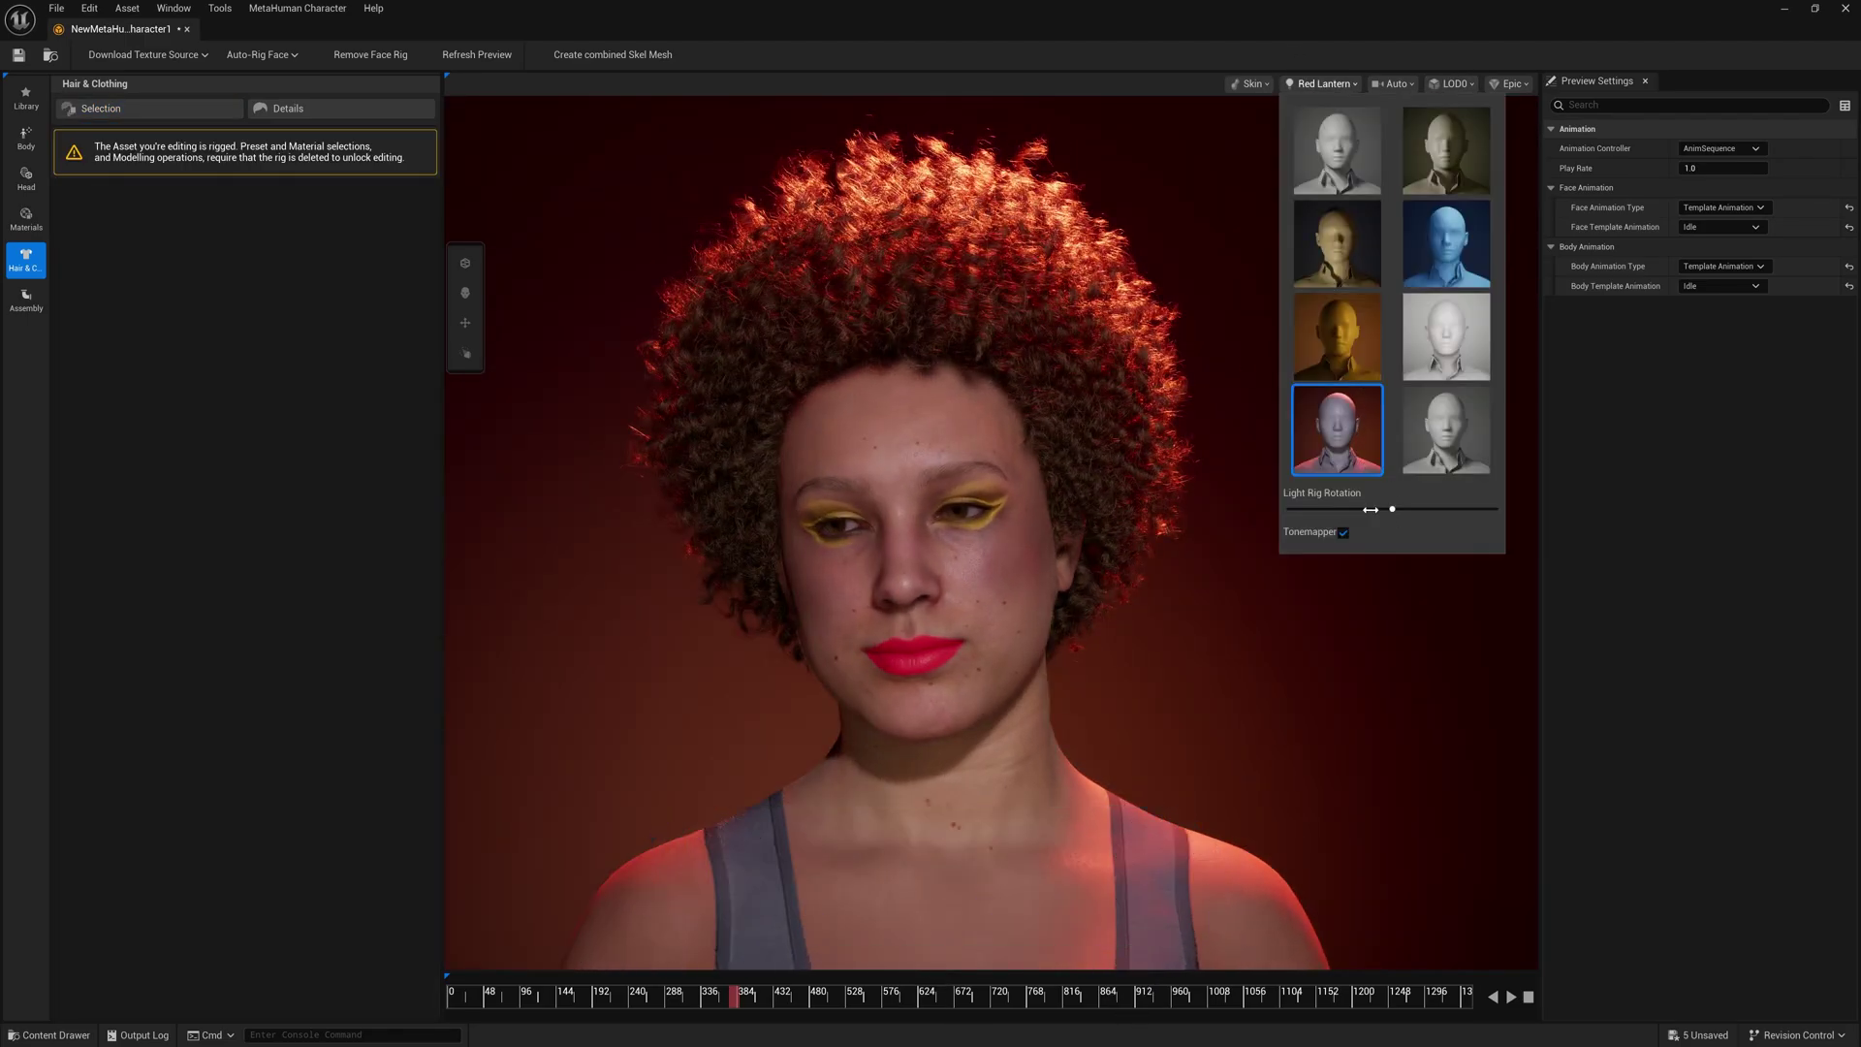
pyautogui.moveTo(1391, 508)
pyautogui.mouseDown()
pyautogui.moveTo(1337, 512)
pyautogui.moveTo(1414, 508)
pyautogui.mouseUp()
pyautogui.moveTo(856, 614); pyautogui.dragTo(954, 614)
pyautogui.moveTo(846, 524); pyautogui.dragTo(885, 523)
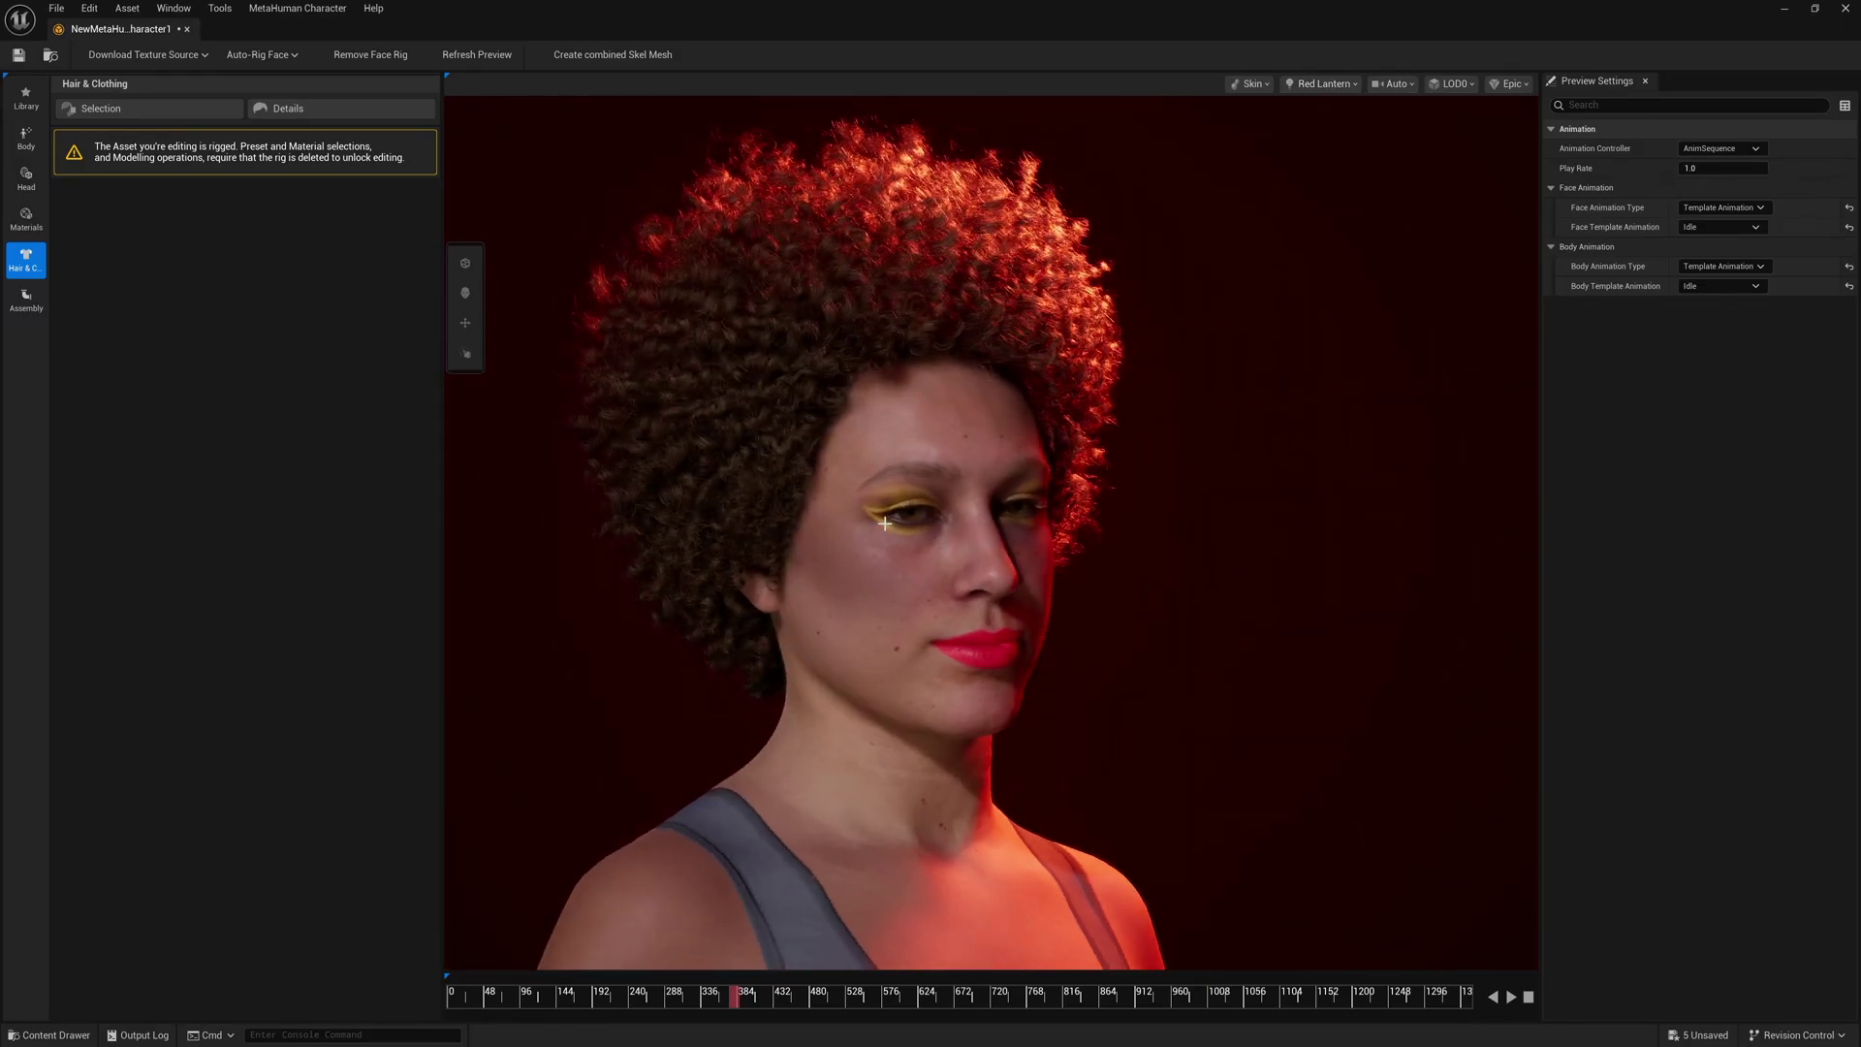
# Compare the Split, Moonlight, Portrait and Red Lantern lighting environments, settle on Split and view the head from the other side
pyautogui.click(1324, 85)
pyautogui.click(1444, 151)
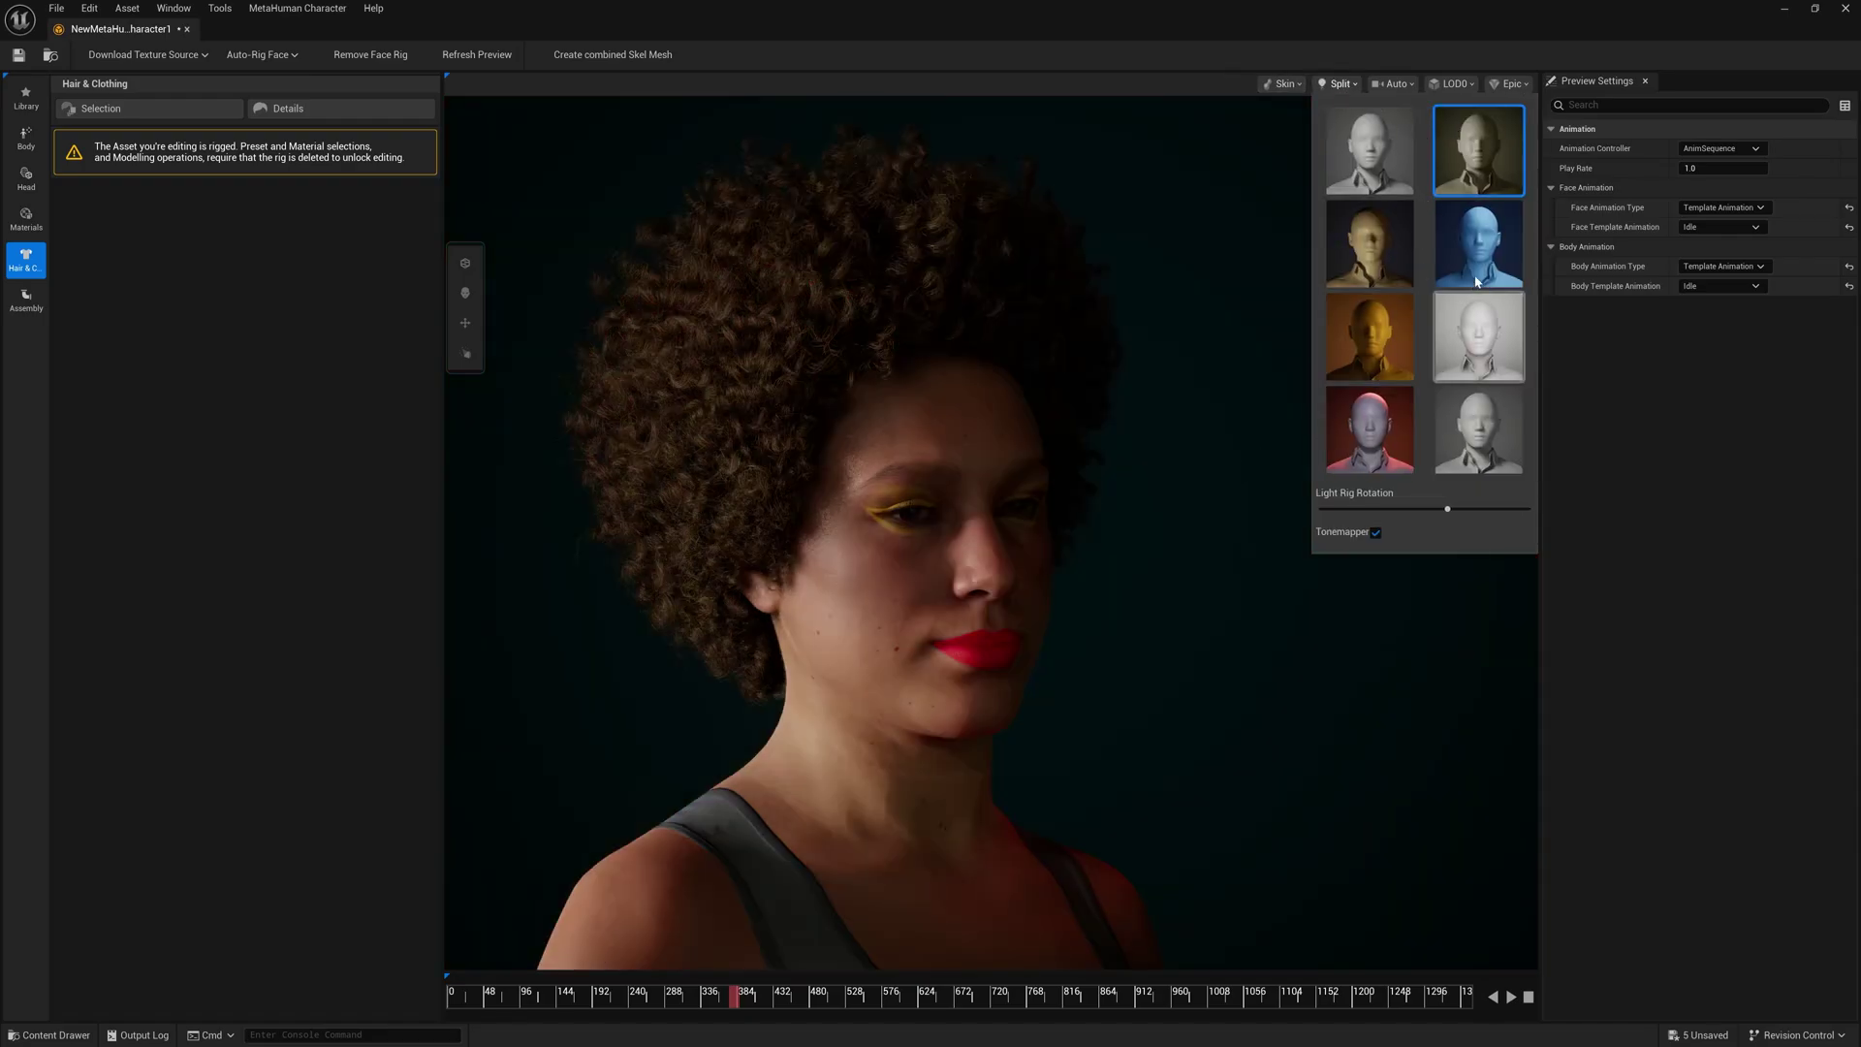
pyautogui.click(1477, 281)
pyautogui.click(1466, 337)
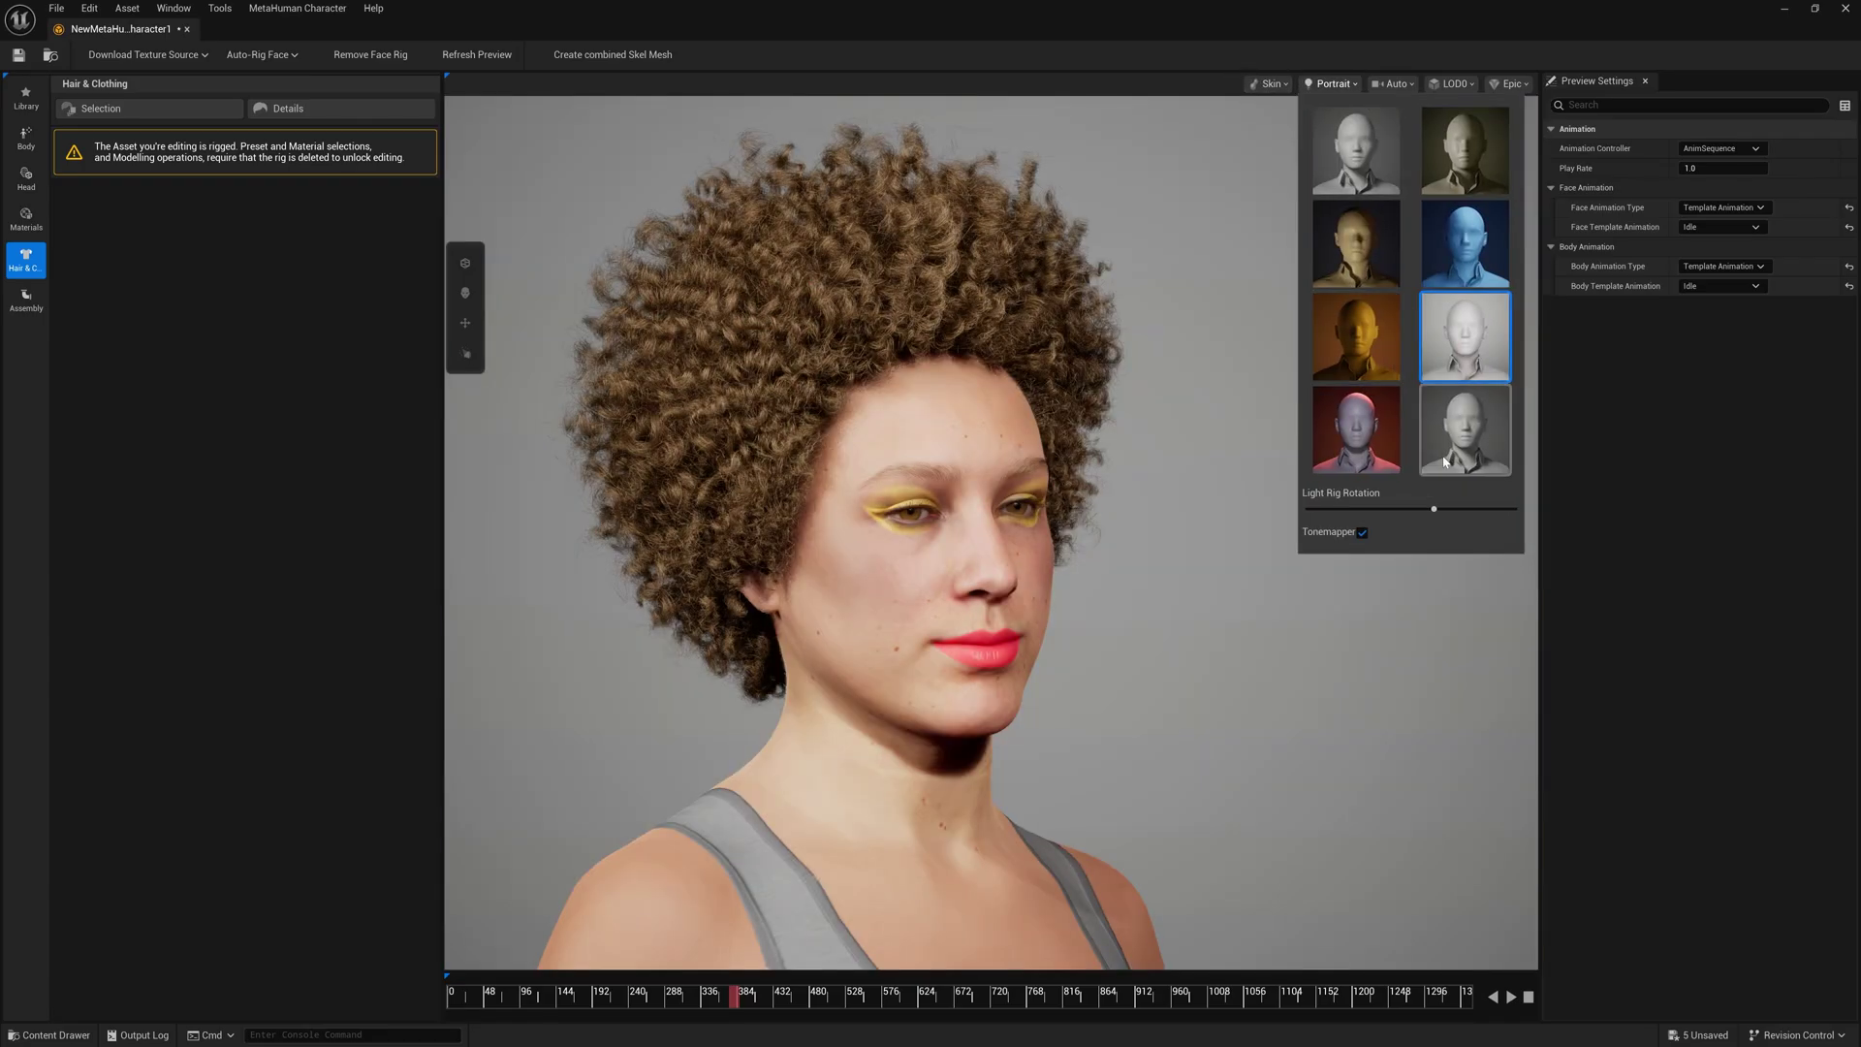
pyautogui.click(1355, 411)
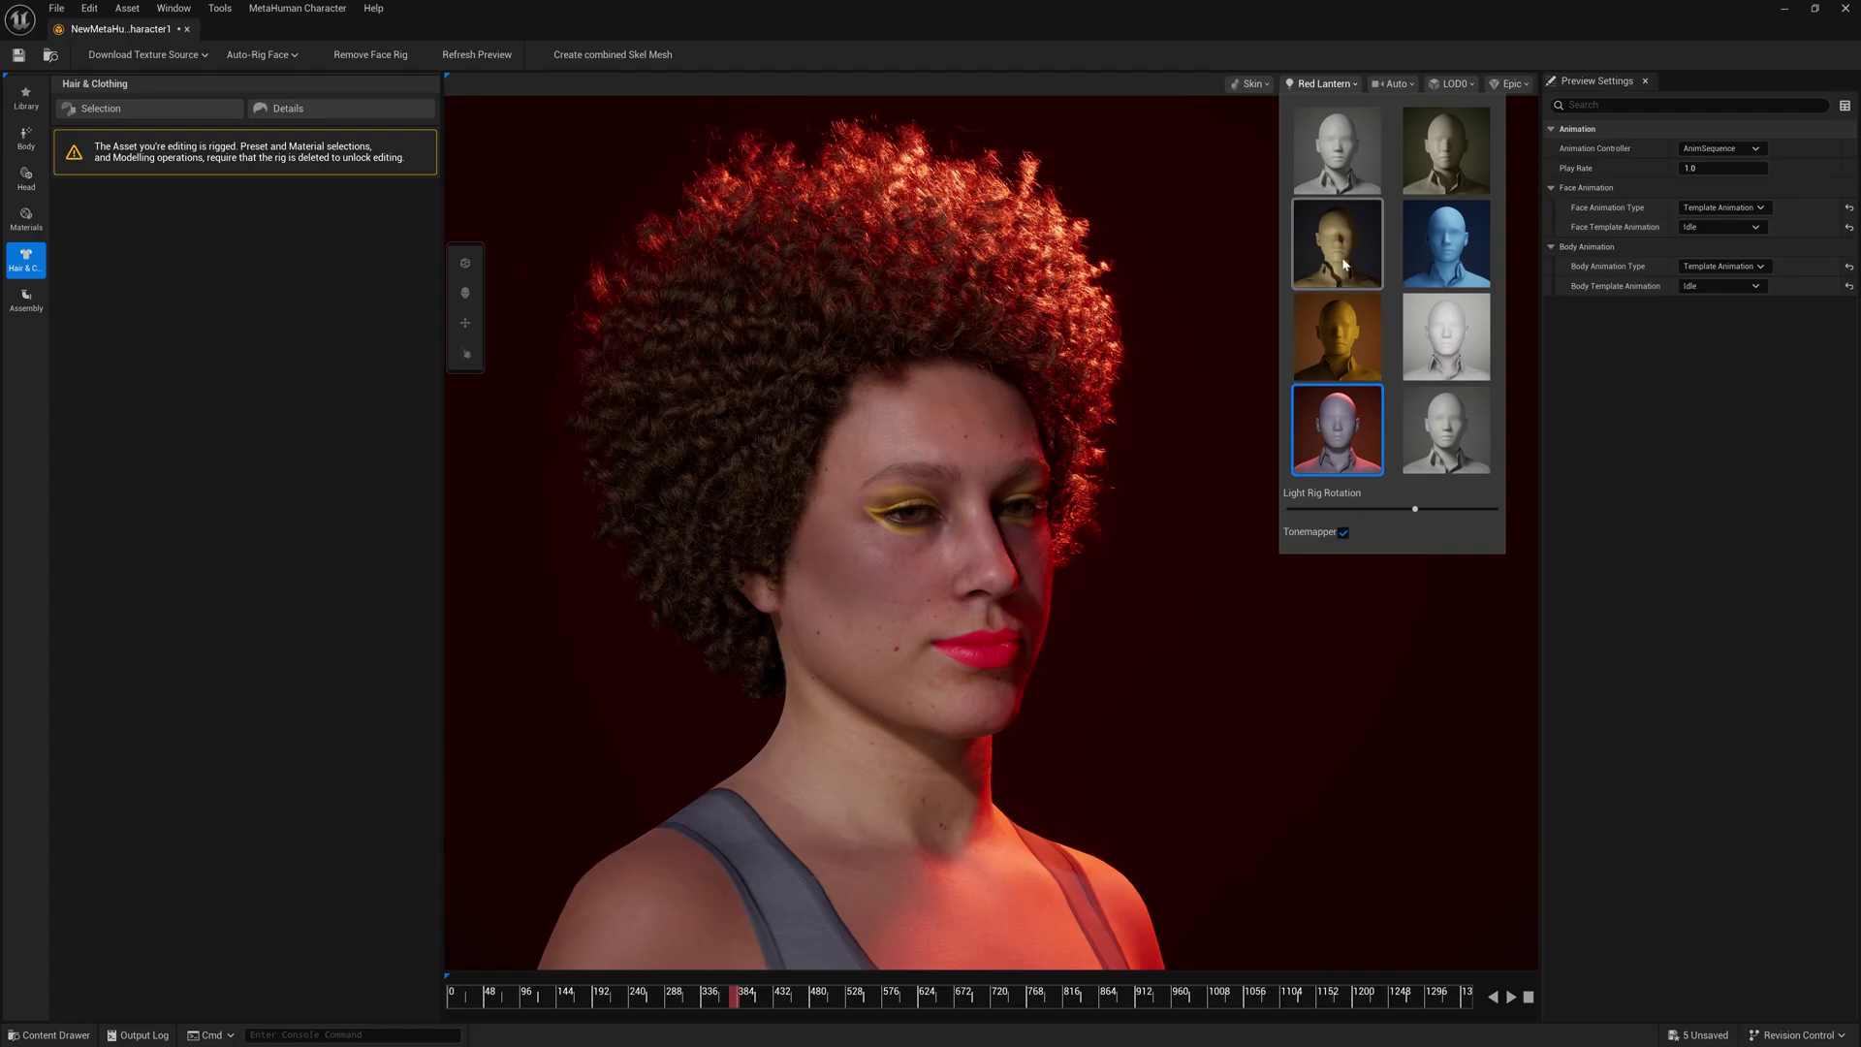
pyautogui.click(1344, 264)
pyautogui.click(1327, 416)
pyautogui.click(1429, 250)
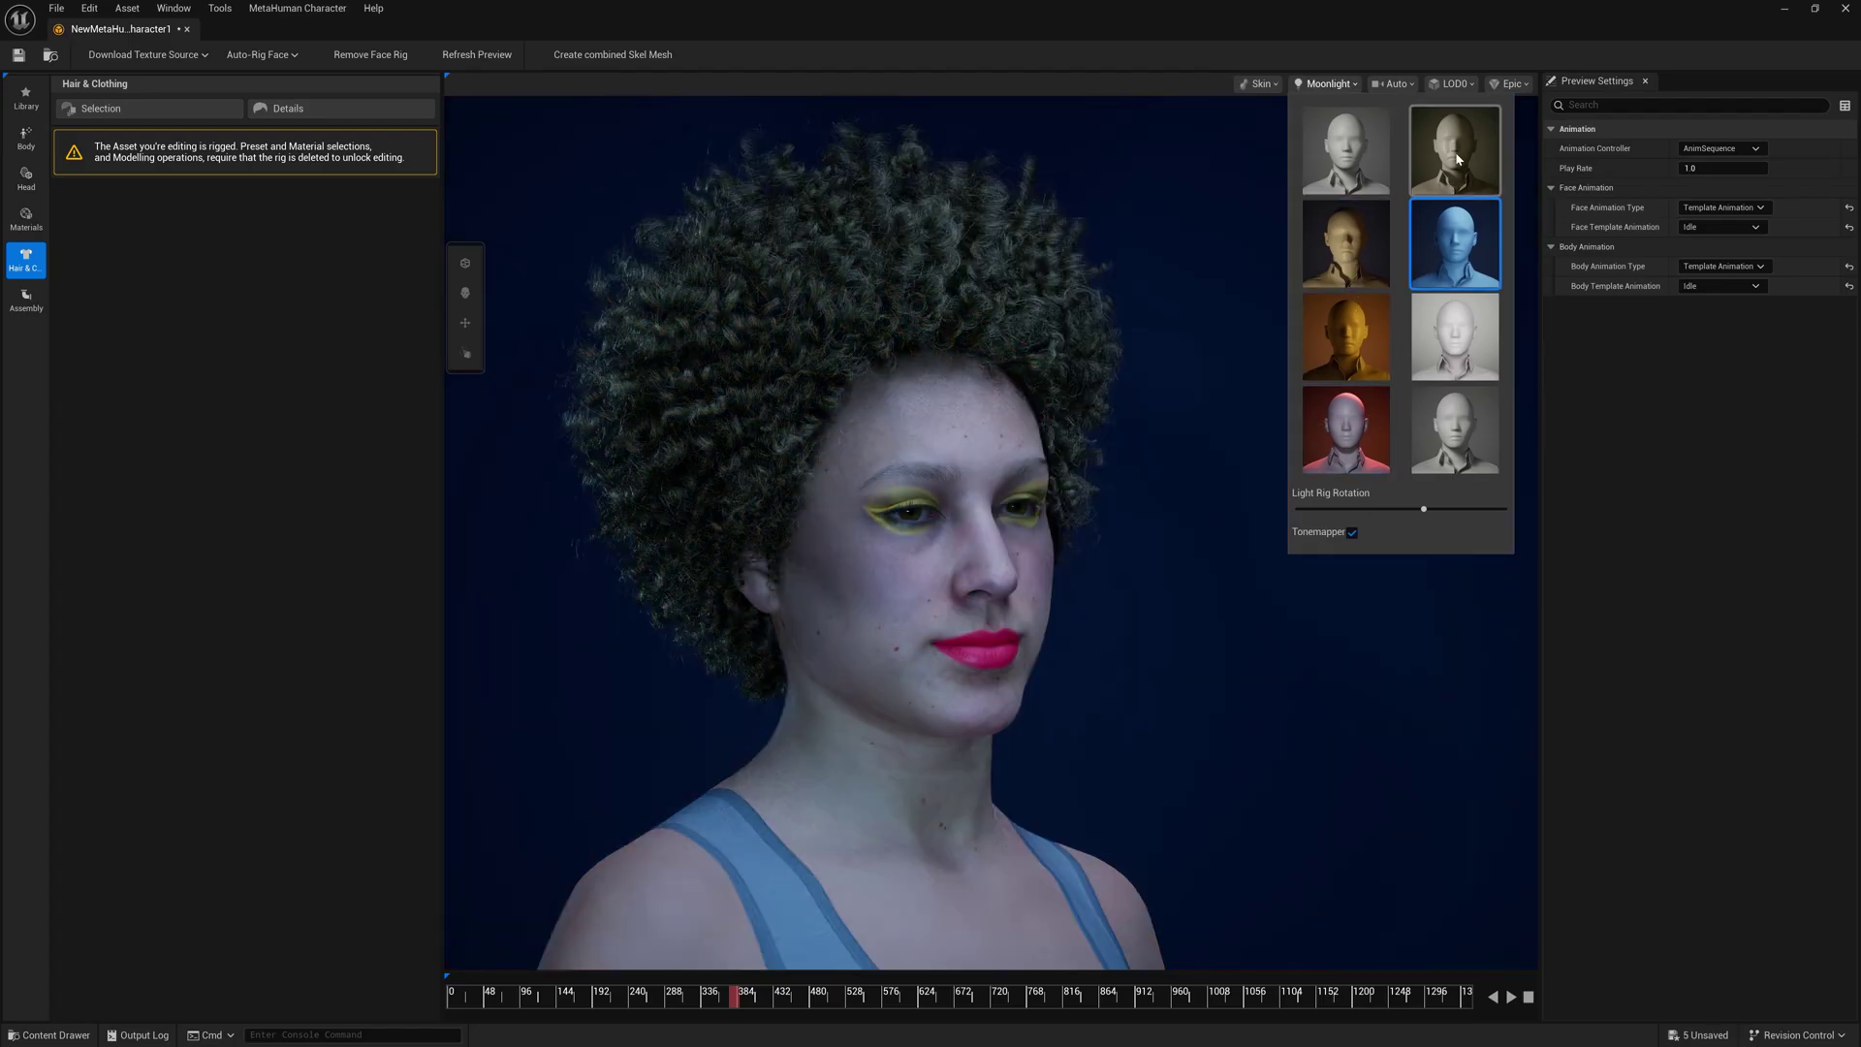
pyautogui.click(1431, 190)
pyautogui.moveTo(1415, 433); pyautogui.dragTo(1127, 432)
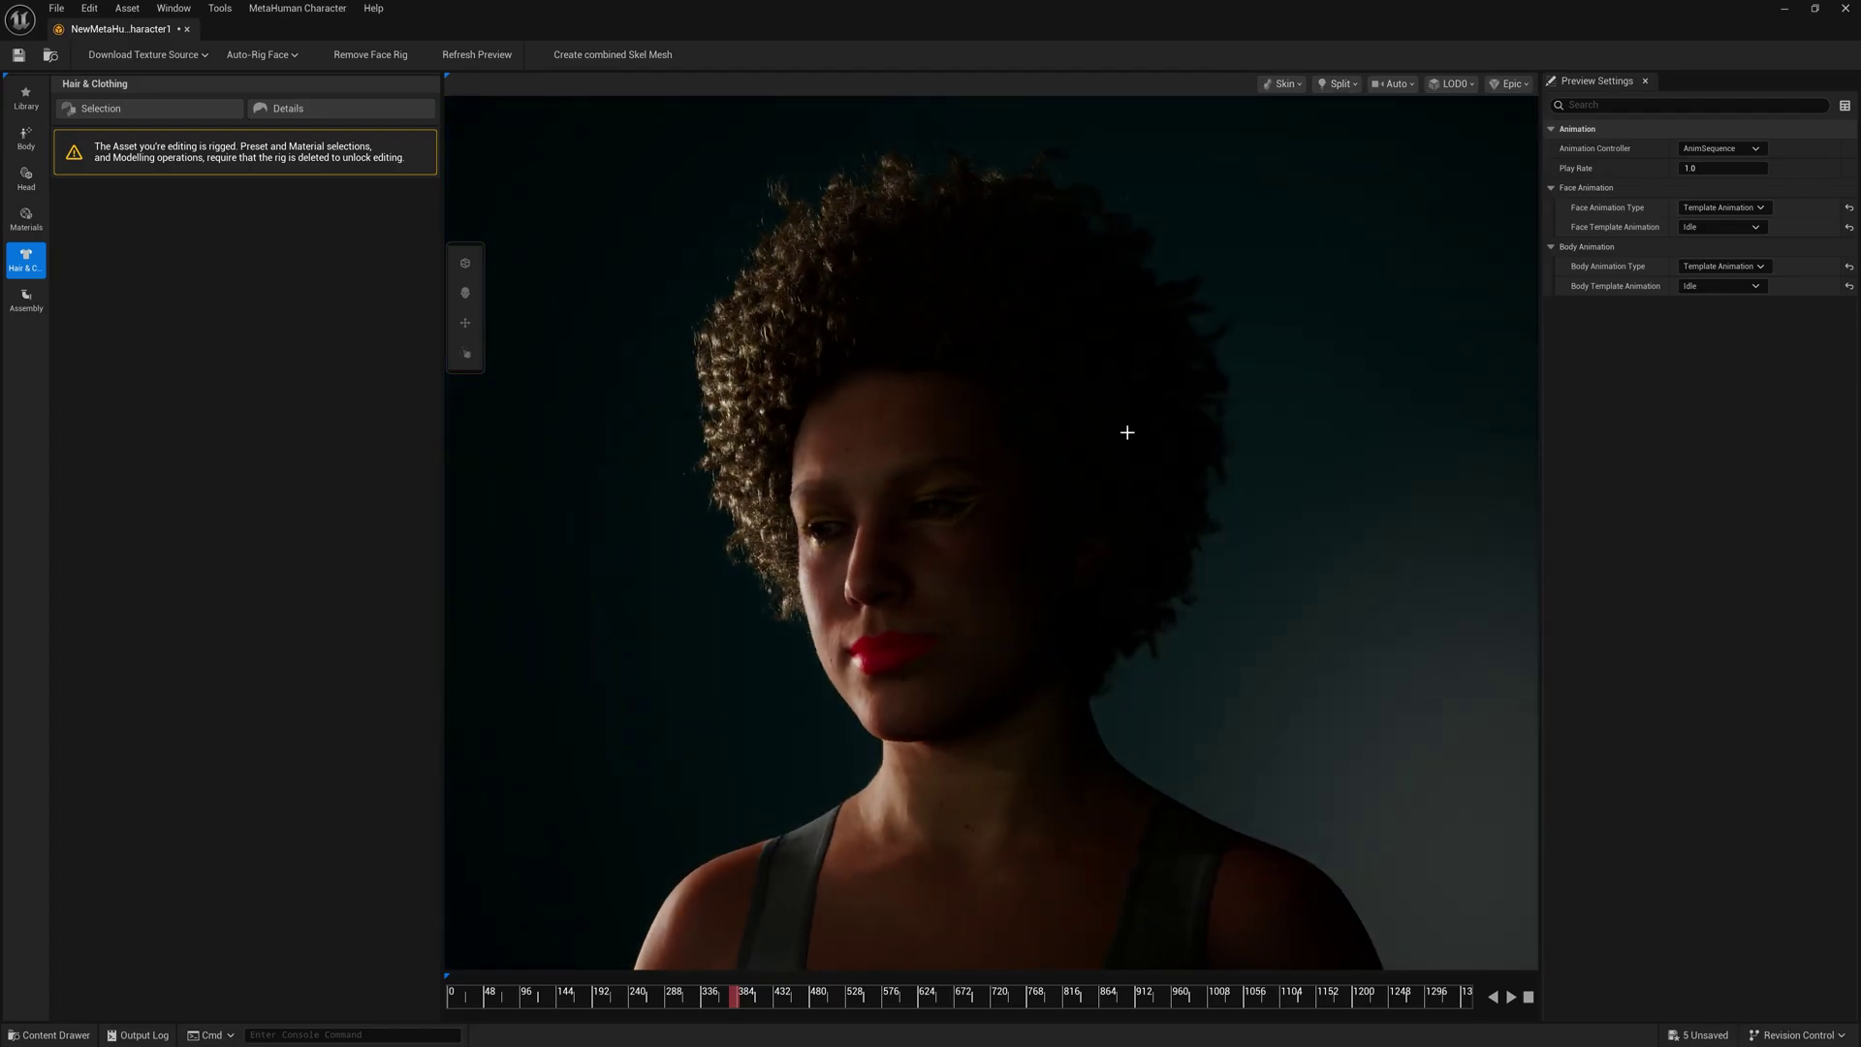